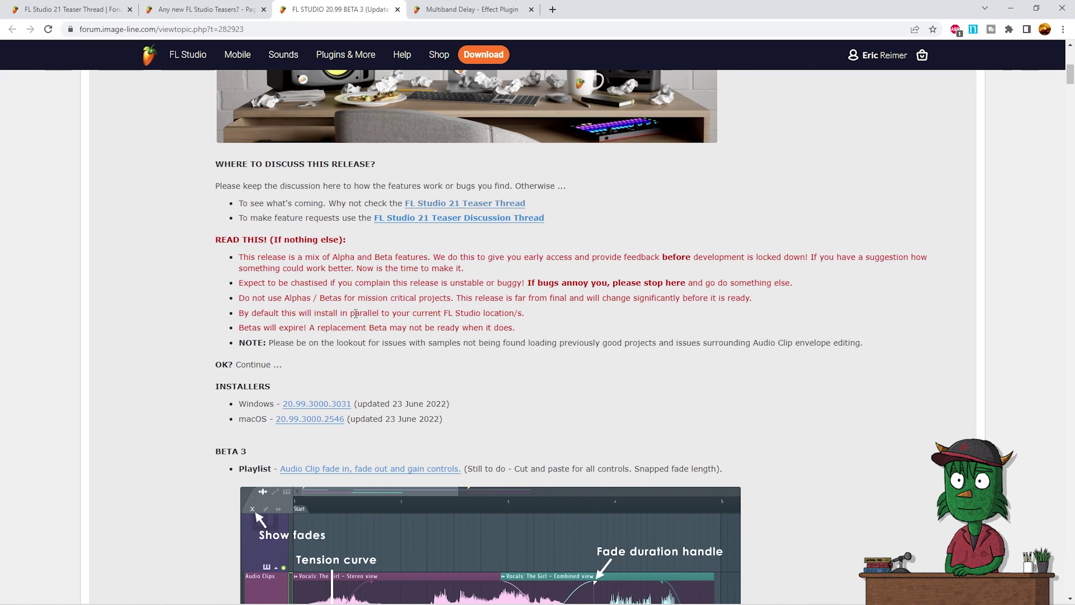
Step: Read through the beta's install warnings, Windows and macOS installer links and Beta 3 audio clip fade notes
{"action": "left_click_drag", "start_coordinate": [353, 311], "coordinate": [525, 315]}
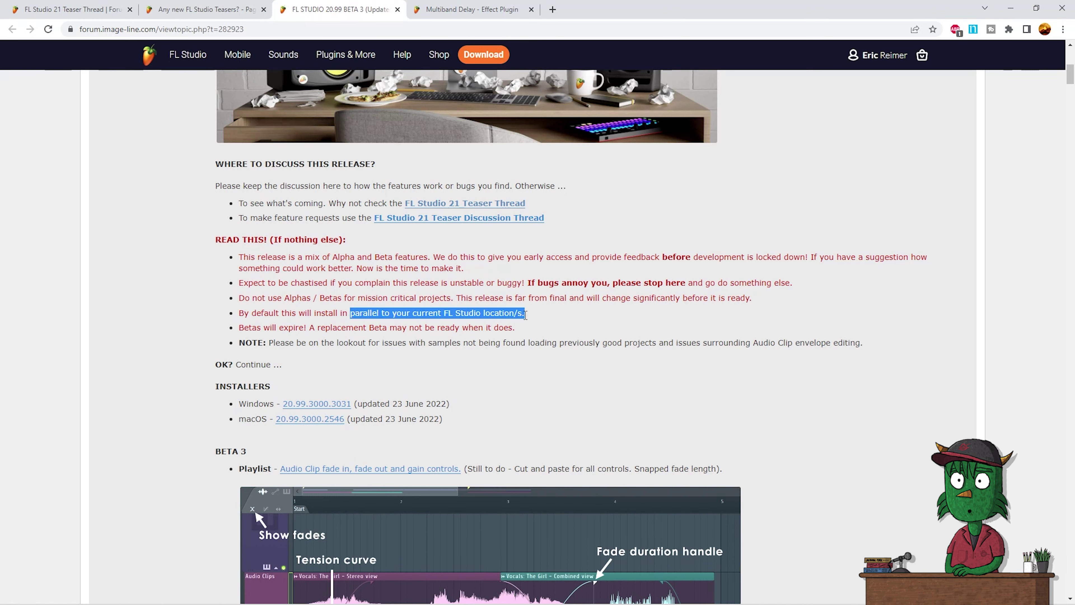
{"action": "left_click", "coordinate": [546, 313]}
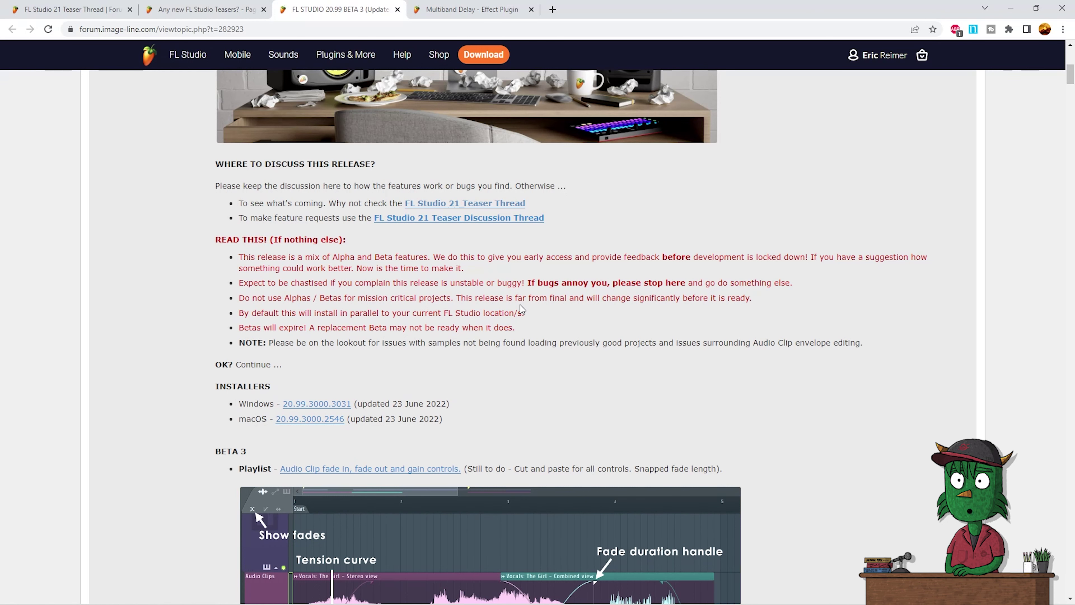
{"action": "scroll", "coordinate": [526, 312], "scroll_direction": "down", "scroll_amount": 2}
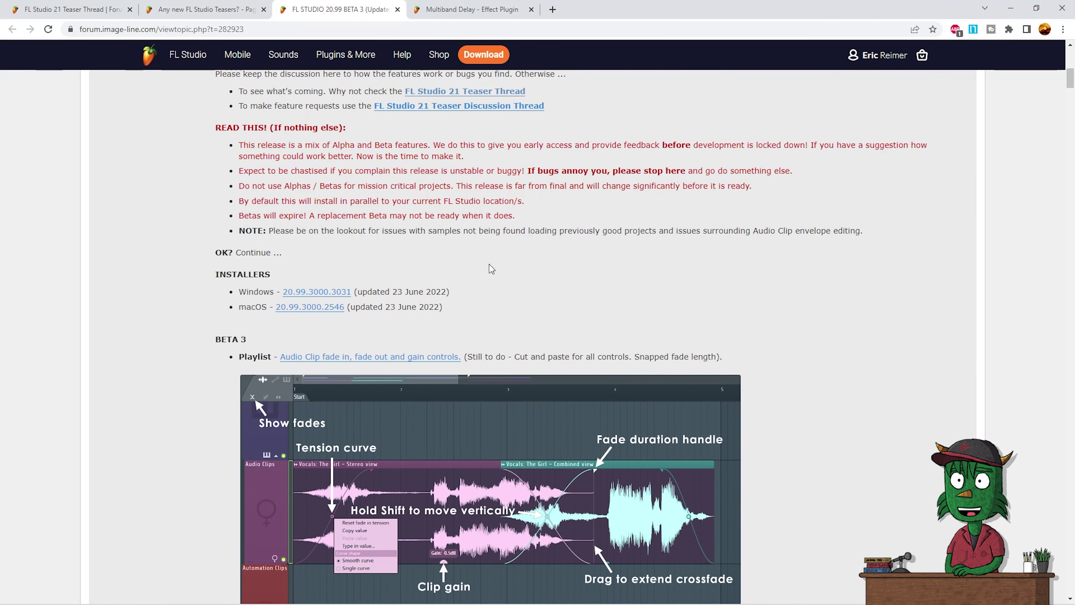
{"action": "scroll", "coordinate": [376, 232], "scroll_direction": "down", "scroll_amount": 1}
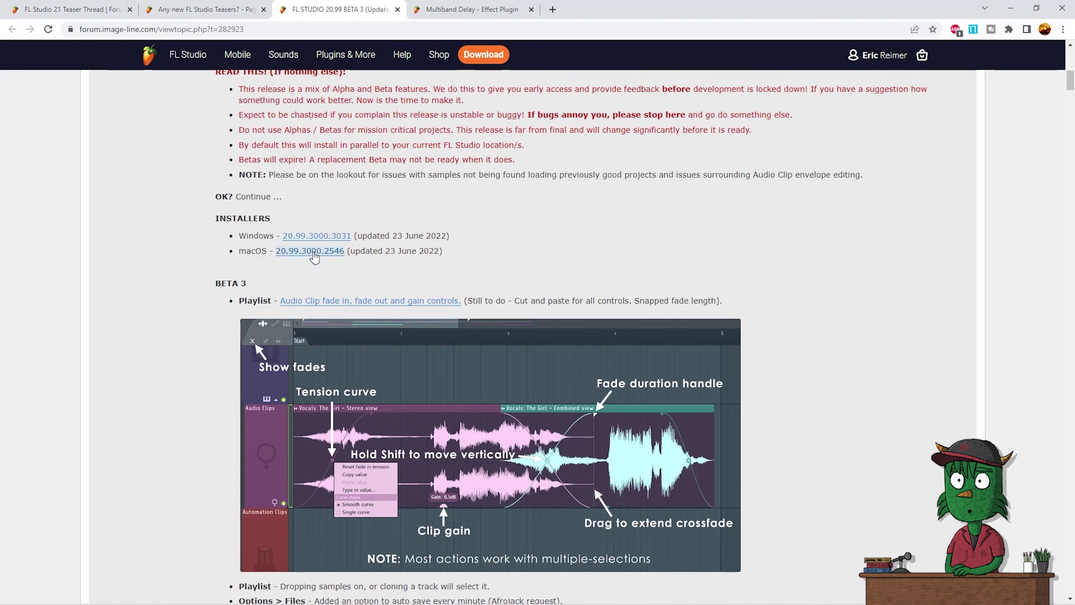
{"action": "left_click", "coordinate": [324, 241]}
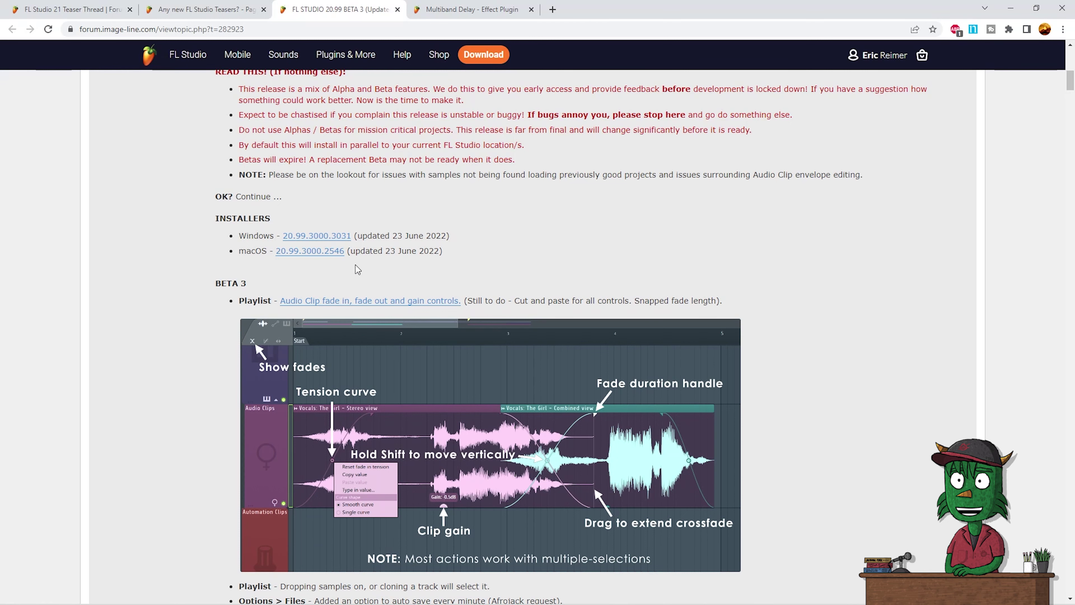
{"action": "scroll", "coordinate": [176, 320], "scroll_direction": "down", "scroll_amount": 1}
{"action": "scroll", "coordinate": [175, 320], "scroll_direction": "down", "scroll_amount": 3}
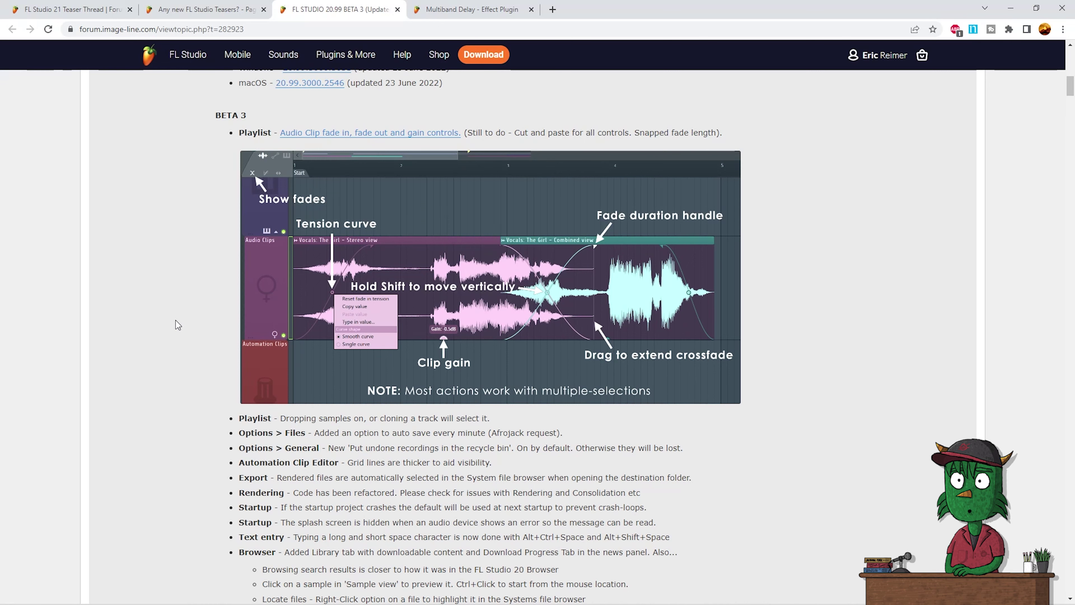
{"action": "scroll", "coordinate": [175, 325], "scroll_direction": "up", "scroll_amount": 3}
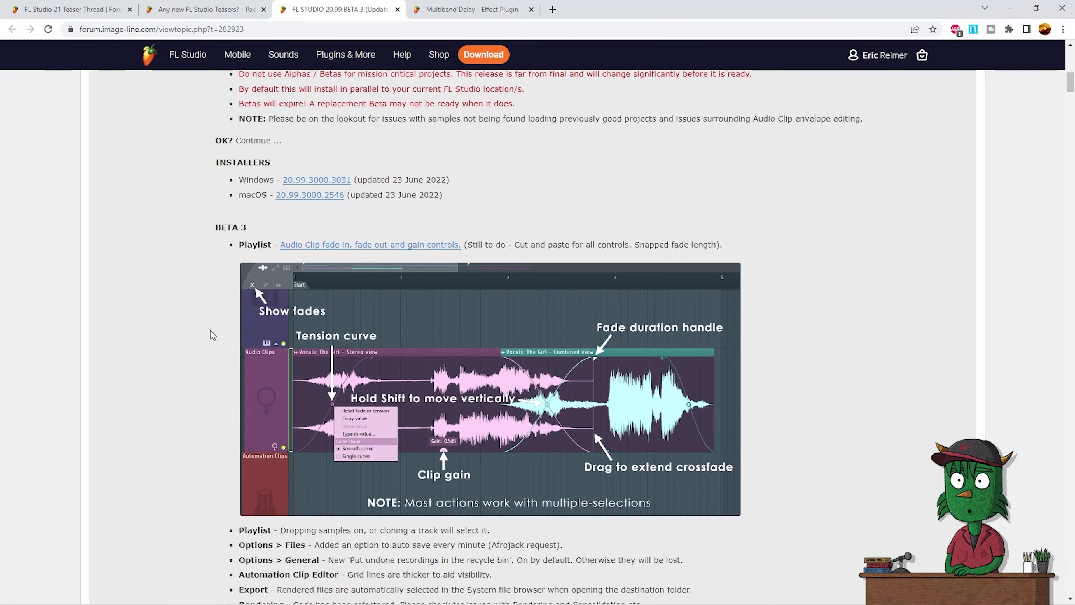
{"action": "scroll", "coordinate": [212, 335], "scroll_direction": "down", "scroll_amount": 1}
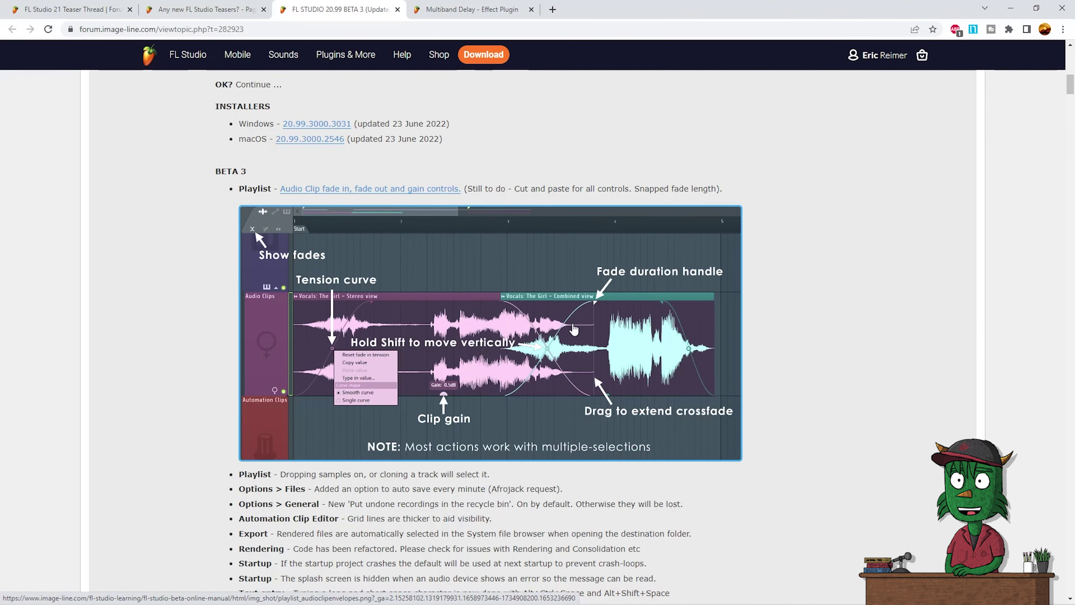
{"action": "scroll", "coordinate": [578, 331], "scroll_direction": "down", "scroll_amount": 1}
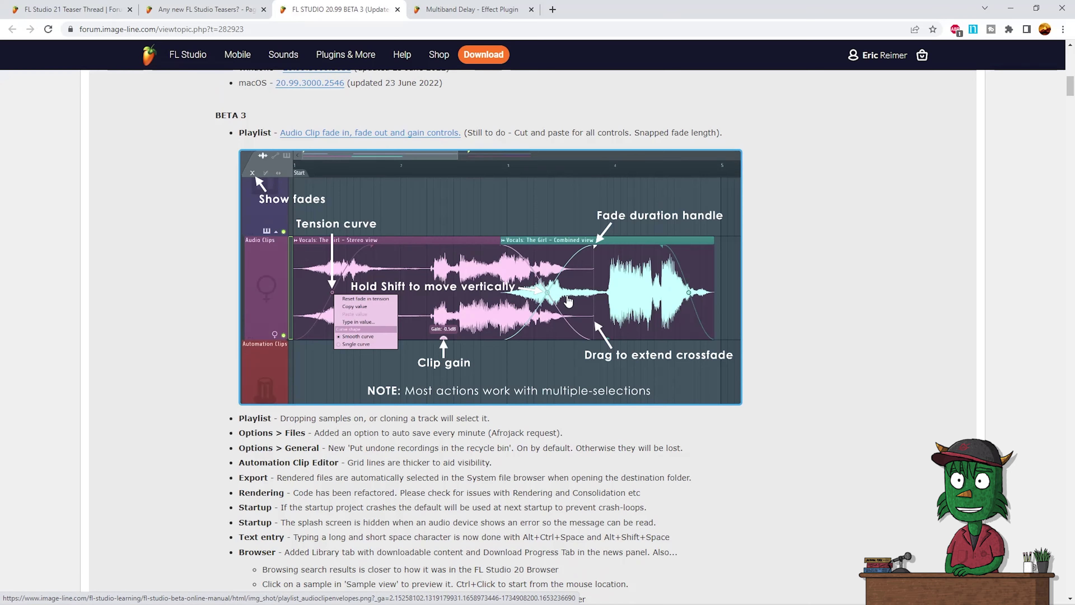
Step: Switch to FL Studio and place "Cymatics - New Flow - 102 BPM F Min" from the Orchid pack's Melody Loops at bar 1 of Track 4
{"action": "key", "text": "alt+Tab"}
{"action": "key", "text": "Tab"}
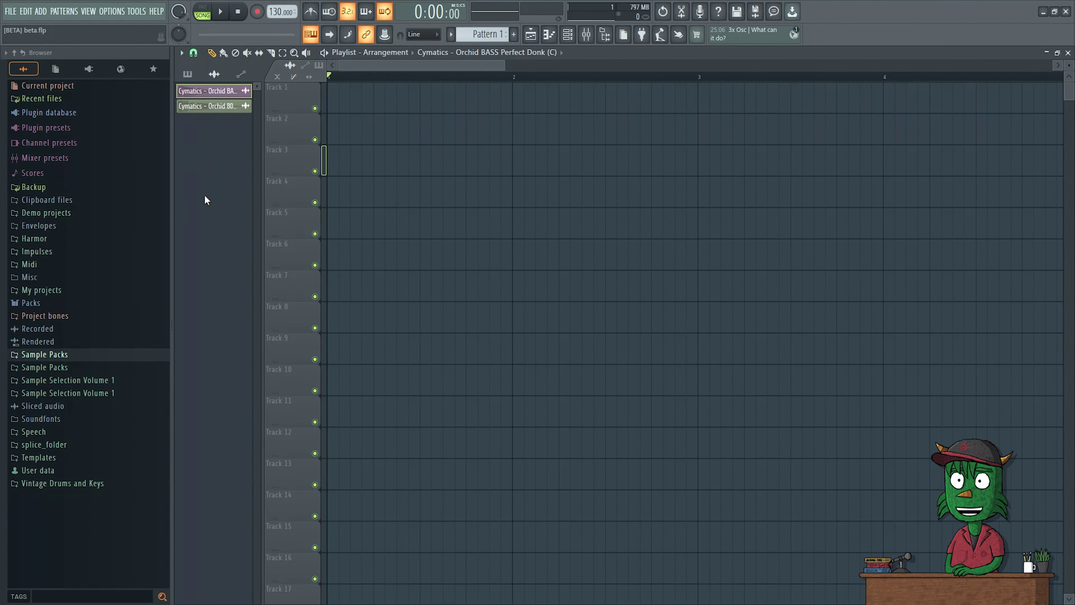
{"action": "left_click", "coordinate": [59, 354]}
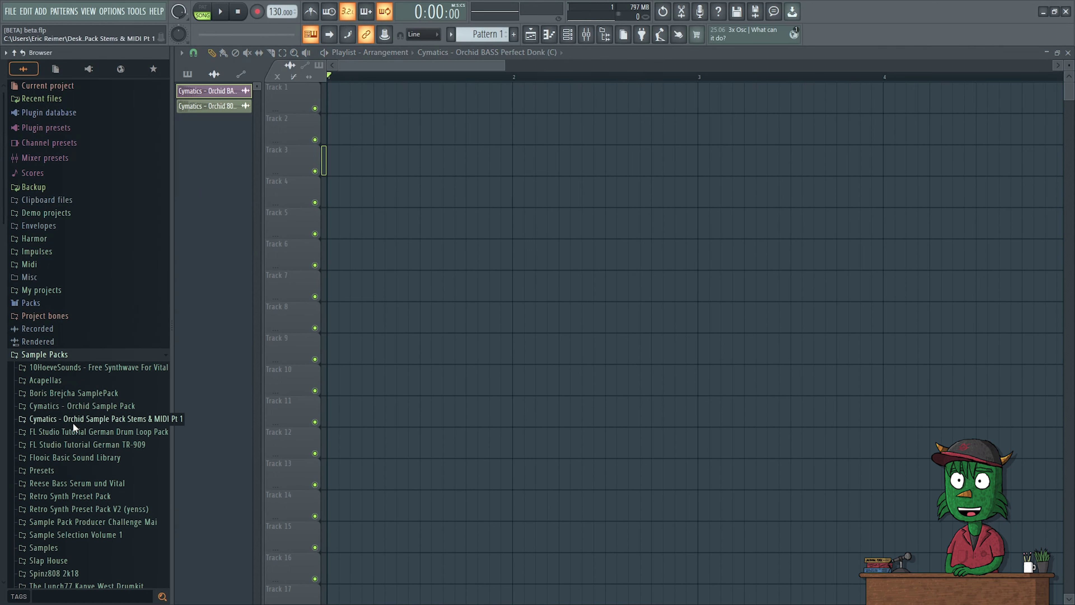
{"action": "left_click", "coordinate": [74, 408]}
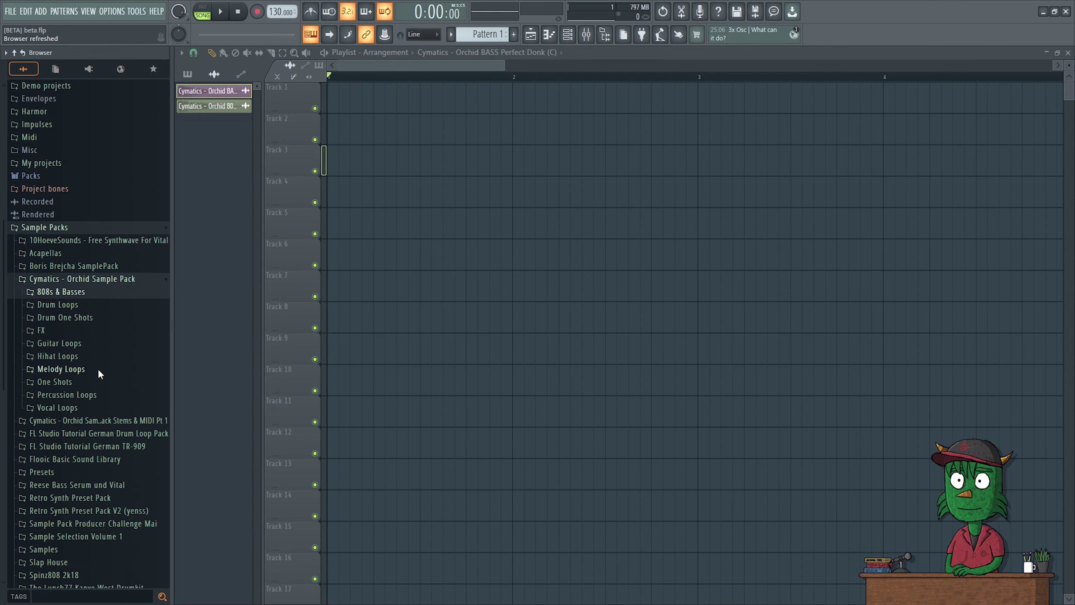
{"action": "left_click", "coordinate": [99, 370]}
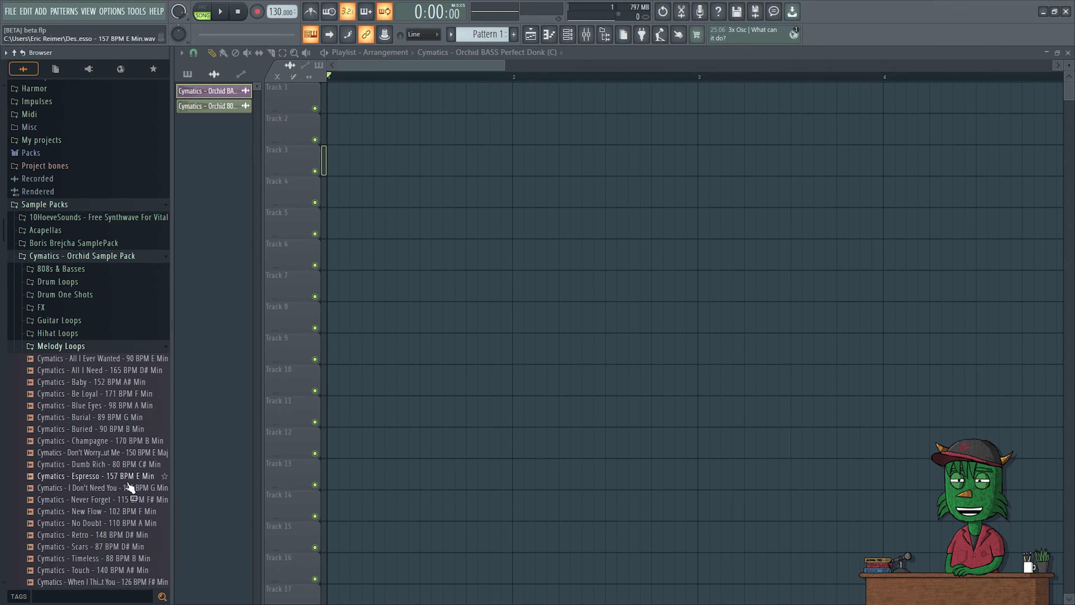
{"action": "left_click", "coordinate": [108, 512]}
{"action": "left_click_drag", "start_coordinate": [110, 512], "coordinate": [349, 195]}
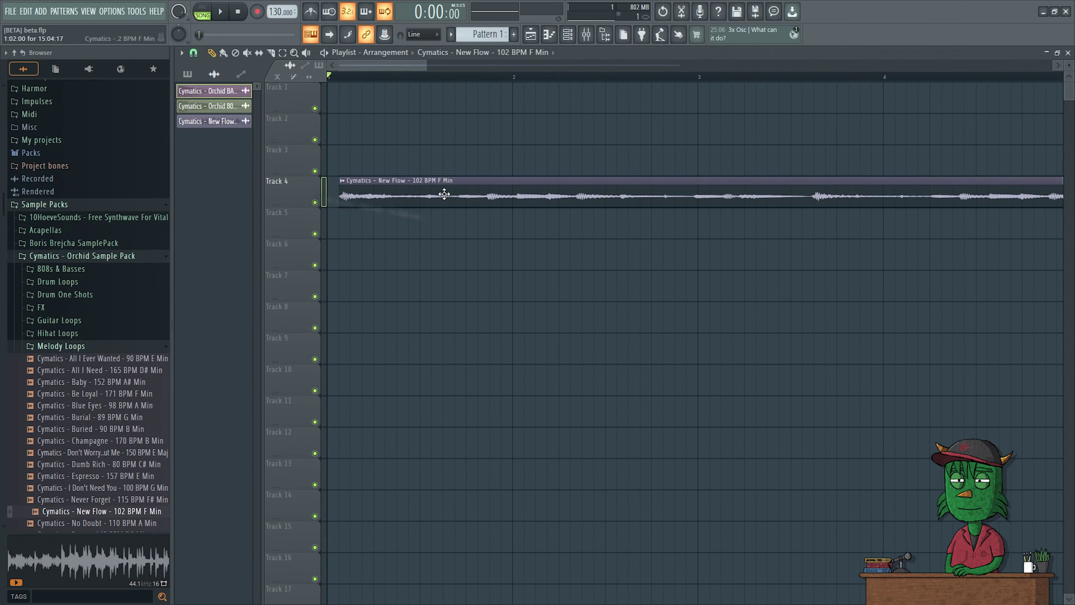
Step: Place the melody loop "Cymatics - I Don't Need You - 100 BPM G Min" on Track 4 after the New Flow clip, around bar 17
{"action": "scroll", "coordinate": [403, 276], "scroll_direction": "down", "scroll_amount": 5}
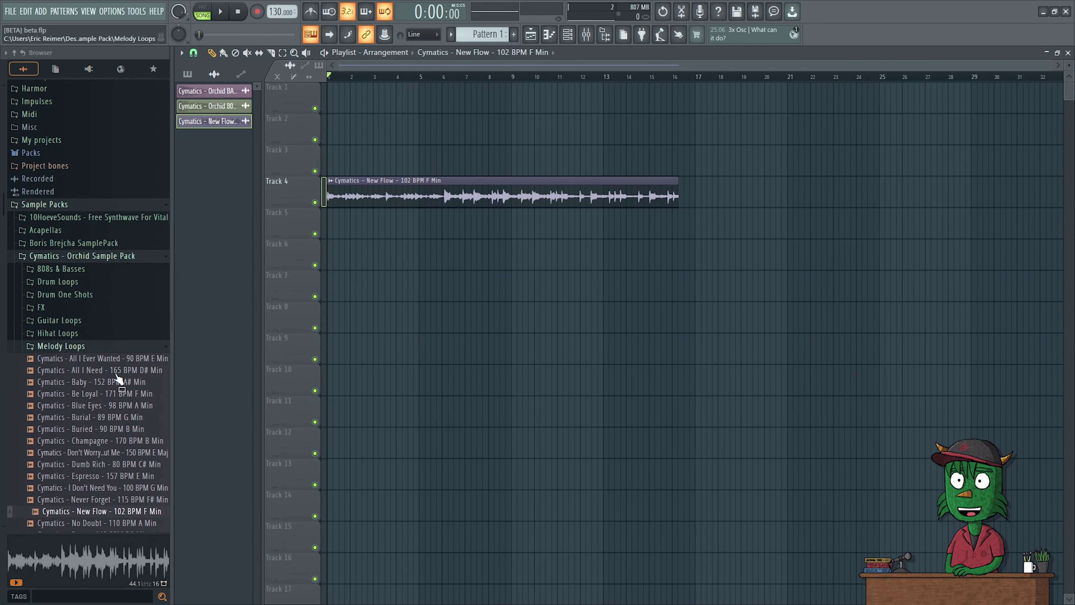
{"action": "left_click", "coordinate": [94, 487]}
{"action": "left_click_drag", "start_coordinate": [94, 488], "coordinate": [704, 190]}
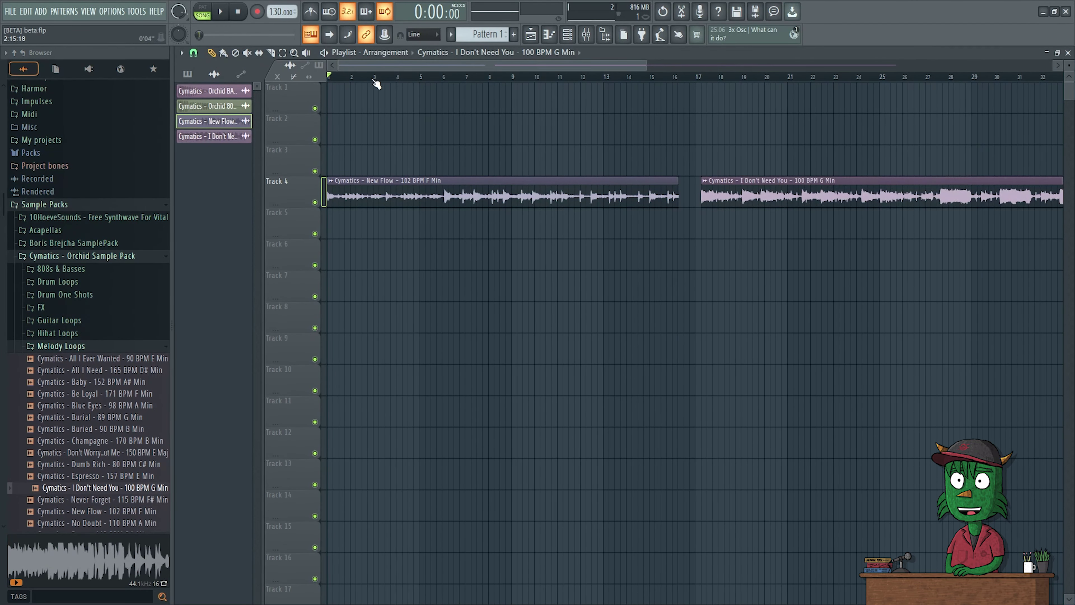
Step: Play the beginning of the New Flow clip and the beginning of the I Don't Need You clip
{"action": "key", "text": "space"}
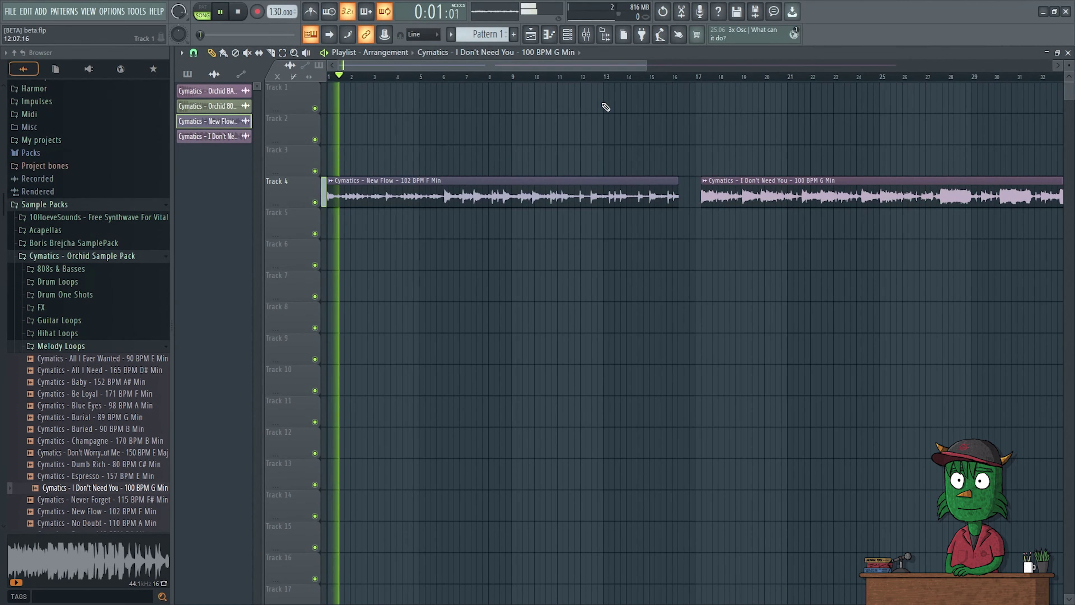
{"action": "key", "text": "space"}
{"action": "left_click", "coordinate": [689, 77]}
{"action": "key", "text": "space"}
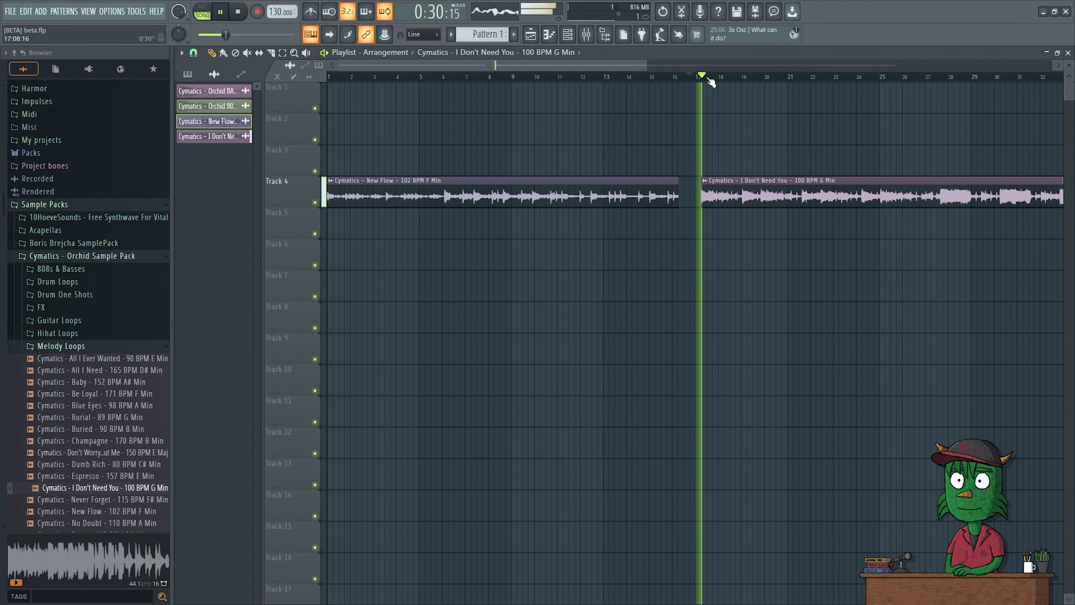
{"action": "key", "text": "space"}
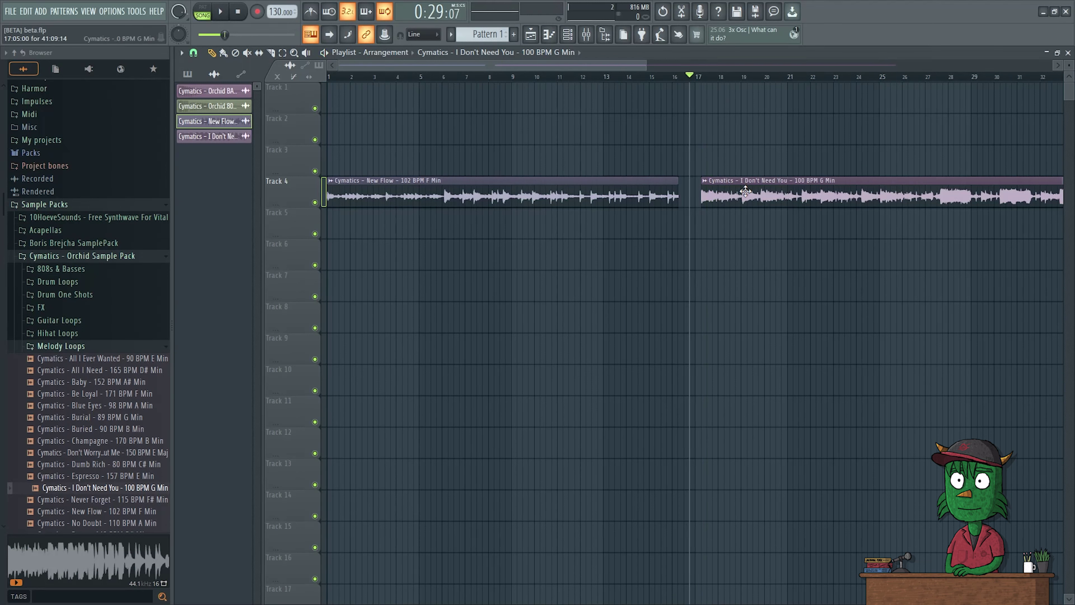
Step: Move the I Don't Need You clip over the New Flow clip's end, shortly after bar 16, and play the overlap
{"action": "mouse_move", "coordinate": [805, 194]}
{"action": "left_mouse_down"}
{"action": "mouse_move", "coordinate": [693, 194]}
{"action": "mouse_move", "coordinate": [795, 196]}
{"action": "left_mouse_up"}
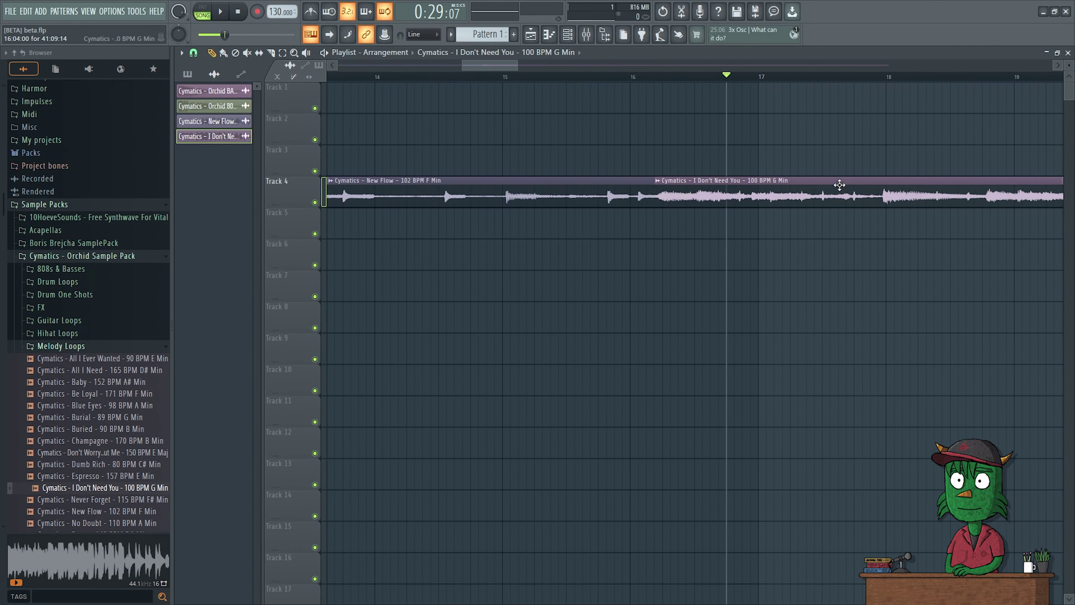
{"action": "scroll", "coordinate": [901, 179], "scroll_direction": "up", "scroll_amount": 4}
{"action": "left_click_drag", "start_coordinate": [901, 180], "coordinate": [813, 178]}
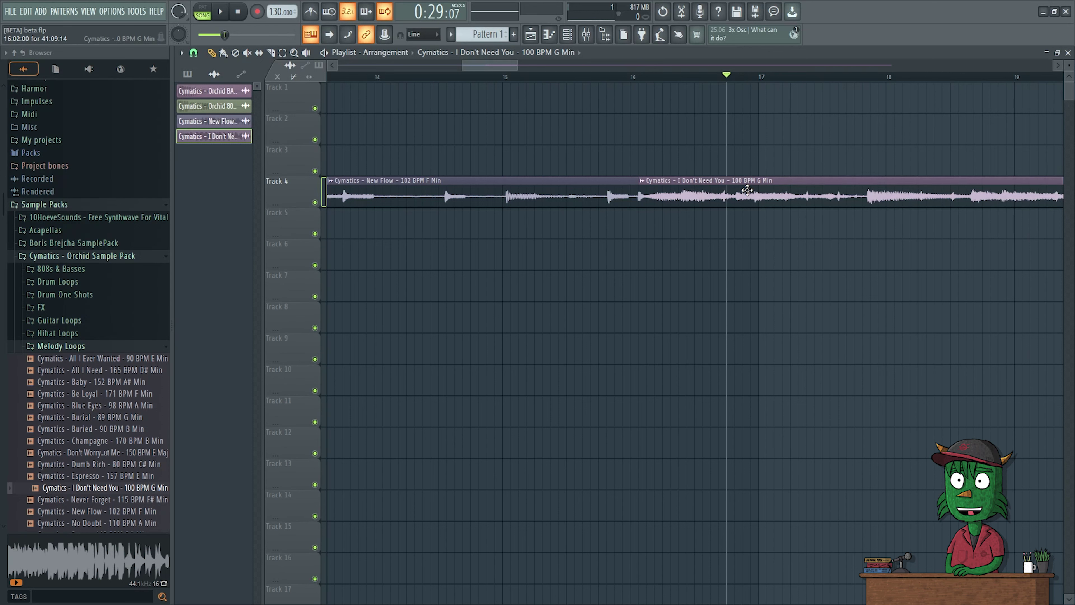
{"action": "mouse_move", "coordinate": [747, 190]}
{"action": "left_mouse_down"}
{"action": "mouse_move", "coordinate": [777, 188]}
{"action": "mouse_move", "coordinate": [764, 187]}
{"action": "left_mouse_up"}
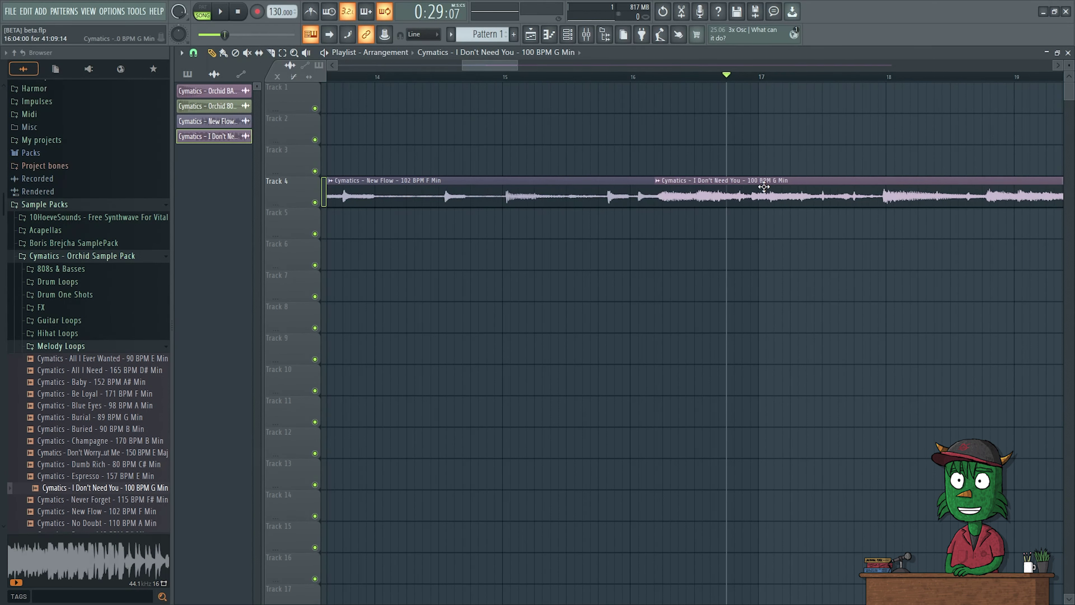
{"action": "left_click", "coordinate": [635, 75]}
{"action": "key", "text": "space"}
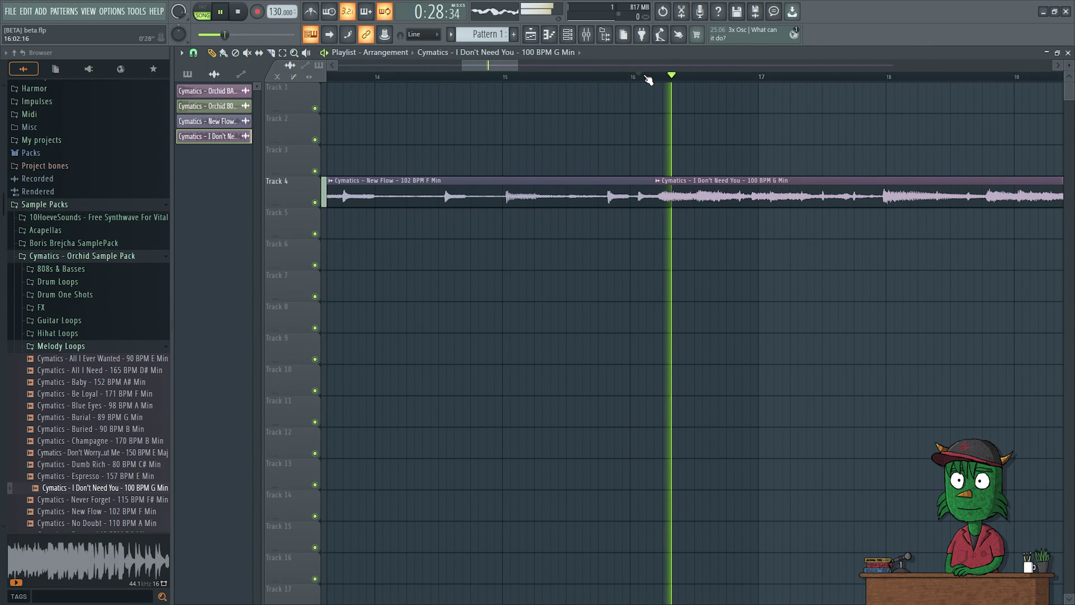
{"action": "key", "text": "space"}
Step: Delete both melody loop clips from Track 4 of the playlist
{"action": "scroll", "coordinate": [660, 216], "scroll_direction": "down", "scroll_amount": 5}
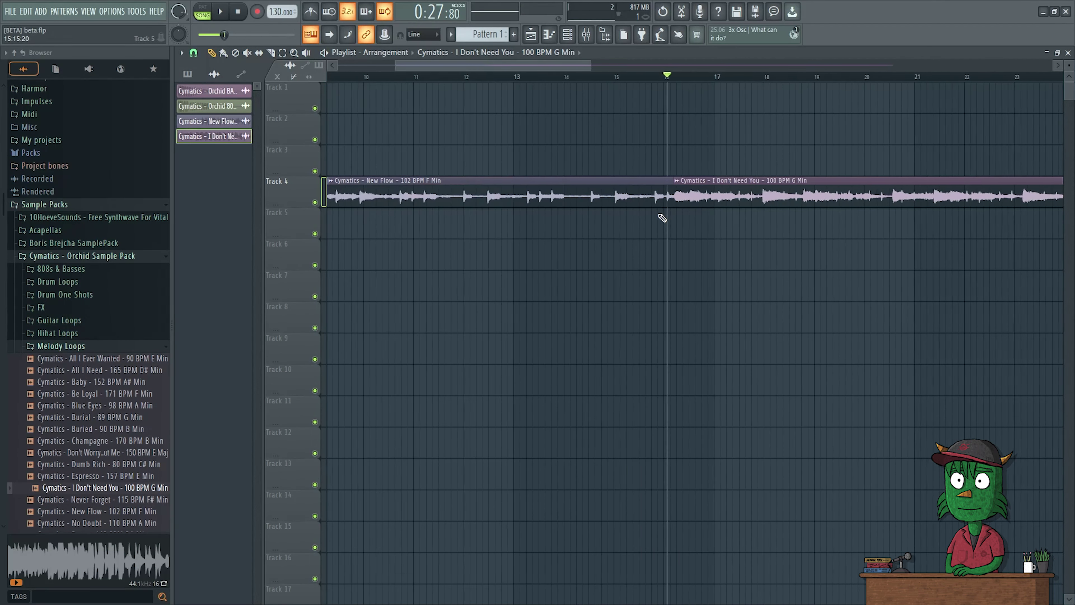
{"action": "right_click", "coordinate": [737, 185]}
{"action": "right_click", "coordinate": [552, 207]}
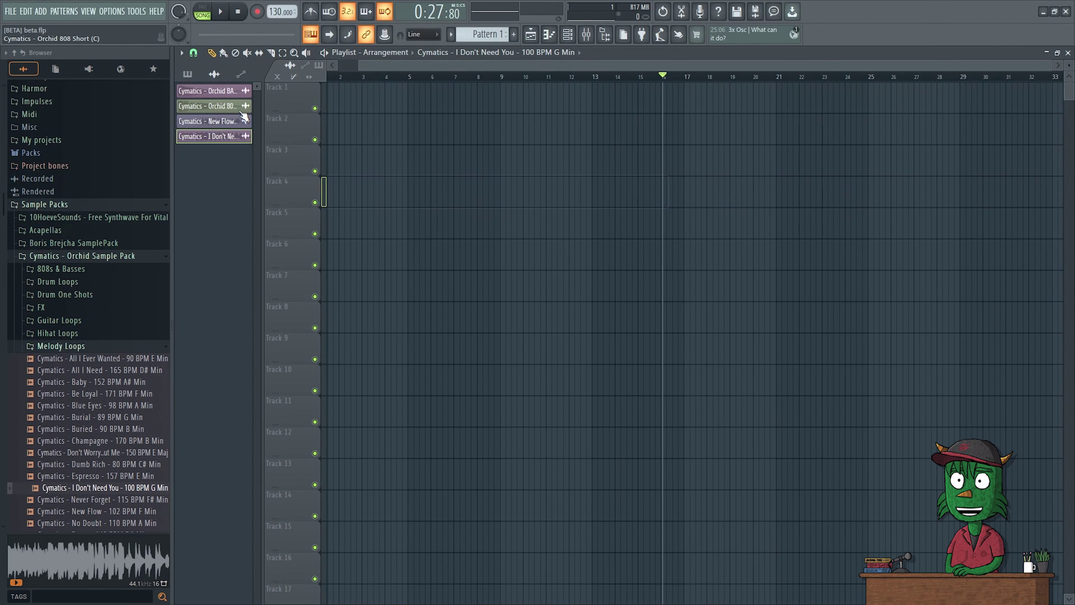
Step: Place the "Cymatics - Orchid BASS Perfect Donk (C)" clip at the start of bar 1 on Track 3
{"action": "left_click", "coordinate": [214, 109]}
{"action": "left_click", "coordinate": [207, 91]}
{"action": "left_click", "coordinate": [381, 99]}
{"action": "scroll", "coordinate": [367, 154], "scroll_direction": "up", "scroll_amount": 5}
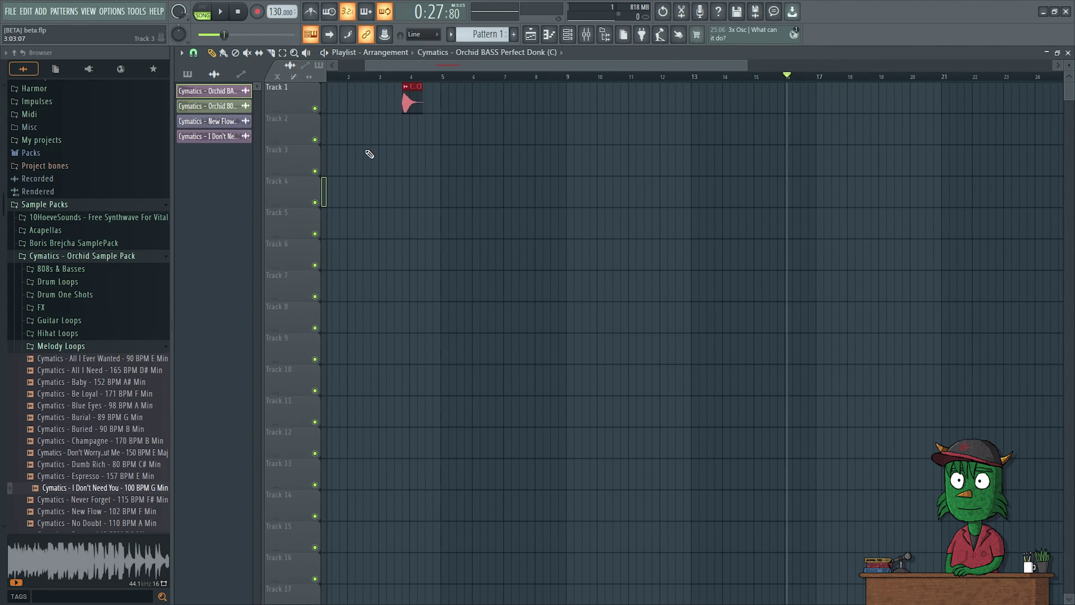
{"action": "left_click_drag", "start_coordinate": [677, 97], "coordinate": [372, 98]}
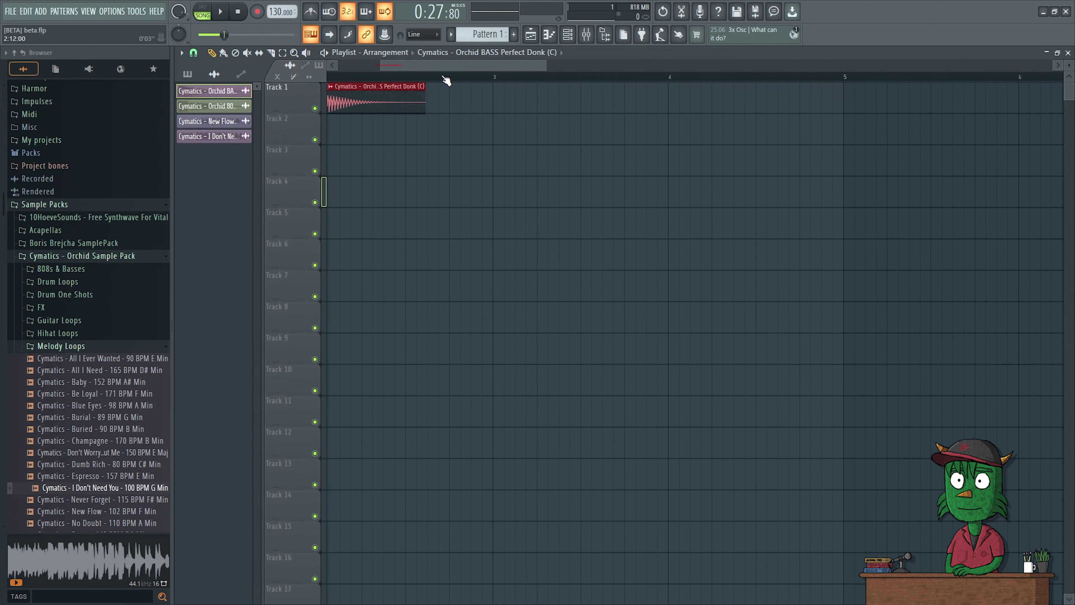
{"action": "left_click", "coordinate": [384, 73]}
{"action": "scroll", "coordinate": [390, 69], "scroll_direction": "left", "scroll_amount": 3}
{"action": "left_click_drag", "start_coordinate": [540, 111], "coordinate": [338, 158]}
{"action": "left_click", "coordinate": [352, 118]}
{"action": "left_click", "coordinate": [497, 242]}
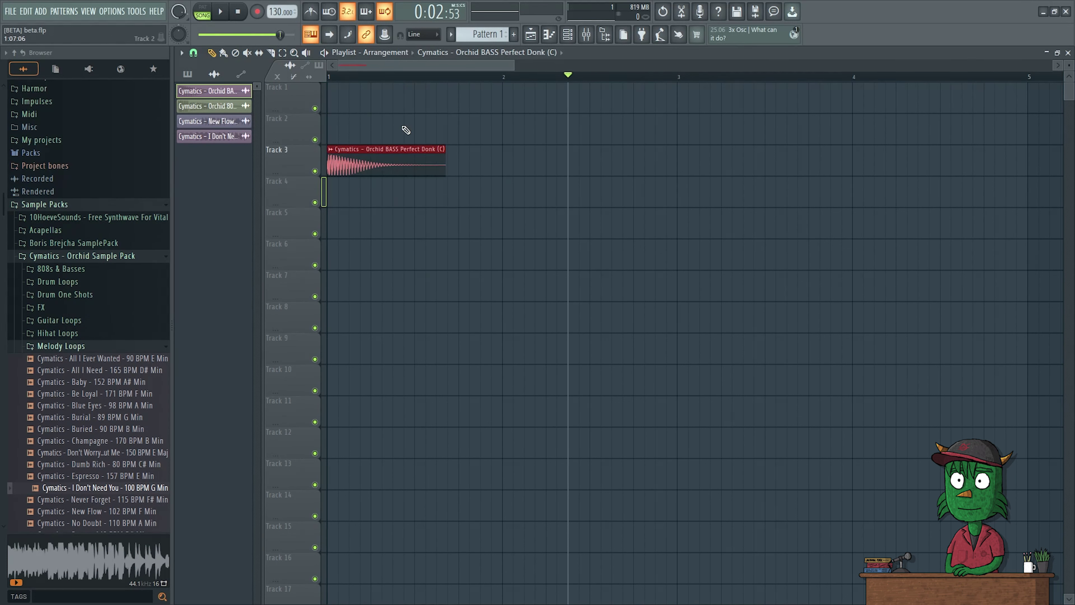
Step: Add the "Cymatics - Orchid 808 Short (C)" clip, reset its fades and position it on Track 5 just before bar 2
{"action": "left_click", "coordinate": [209, 106]}
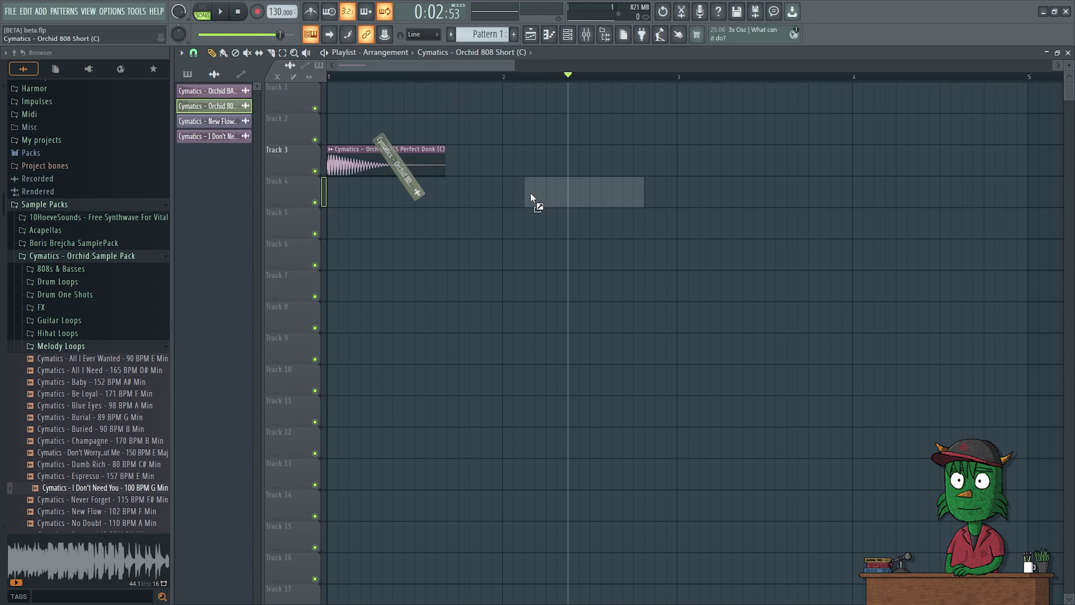
{"action": "left_click", "coordinate": [533, 199]}
{"action": "left_click_drag", "start_coordinate": [603, 199], "coordinate": [517, 199]}
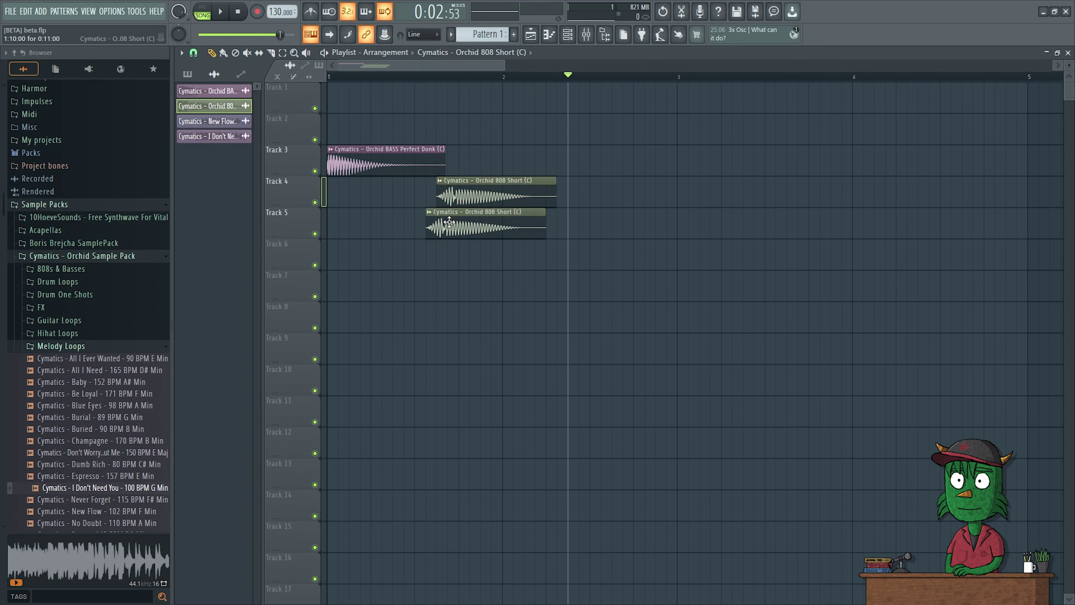
{"action": "left_click", "coordinate": [440, 181]}
{"action": "left_click", "coordinate": [546, 304]}
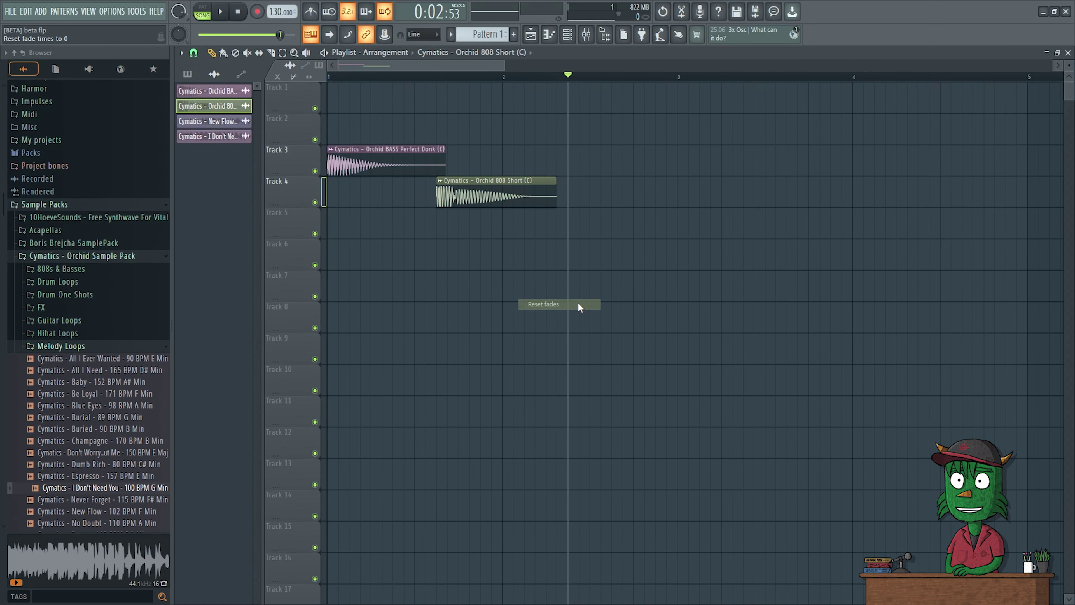
{"action": "left_click_drag", "start_coordinate": [500, 174], "coordinate": [557, 214]}
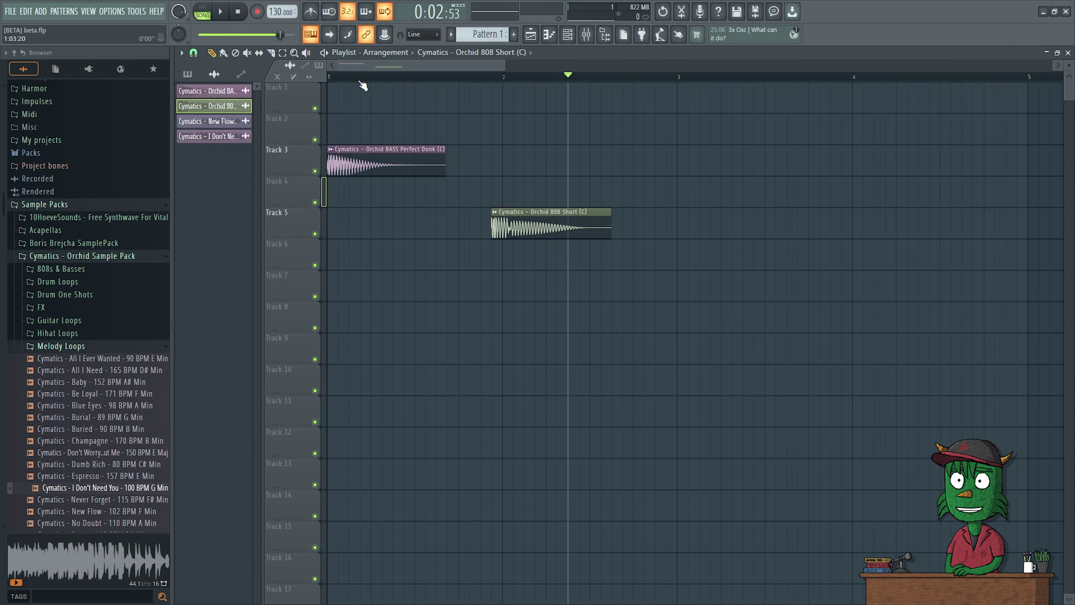
Step: Play the arrangement from bar 1 to hear the separate bass and 808 clips
{"action": "left_click", "coordinate": [333, 76]}
{"action": "key", "text": "space"}
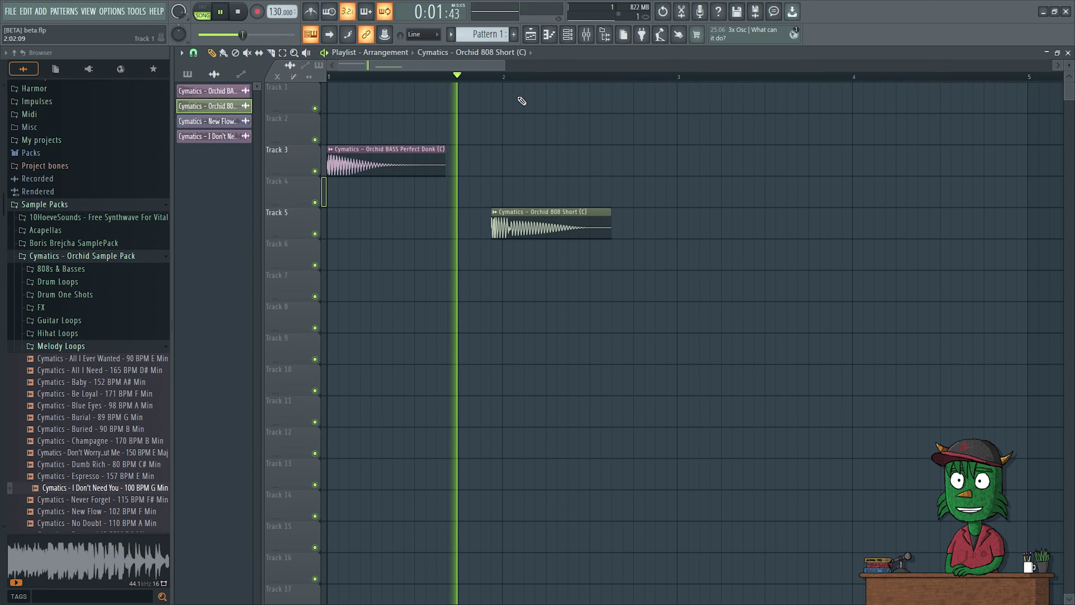
{"action": "key", "text": "space"}
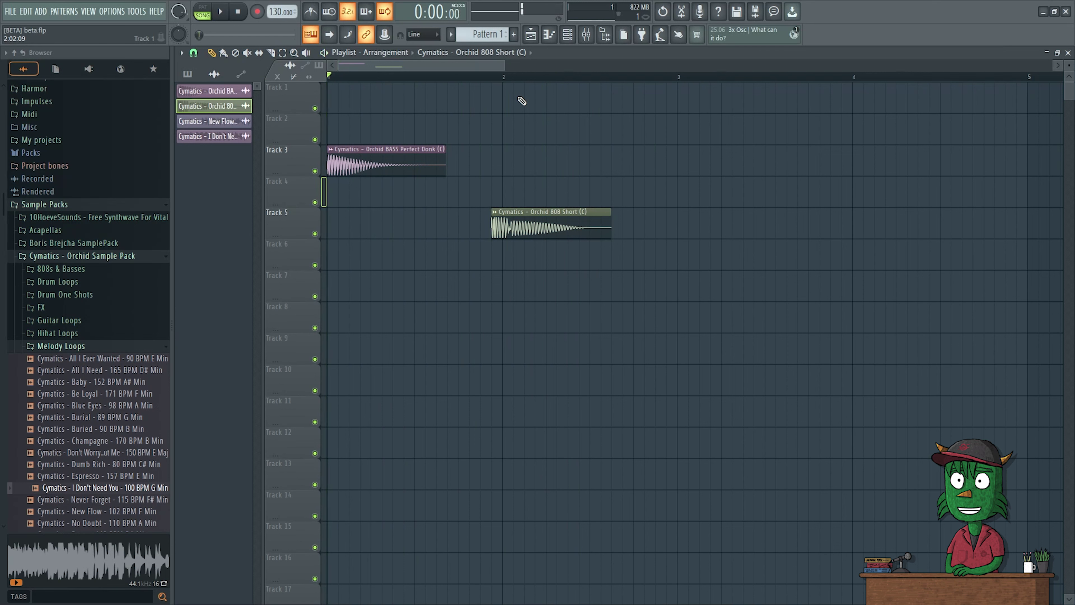
Step: Move the 808 Short clip onto Track 3 so its start overlaps the end of the Perfect Donk clip
{"action": "left_click_drag", "start_coordinate": [523, 218], "coordinate": [409, 160]}
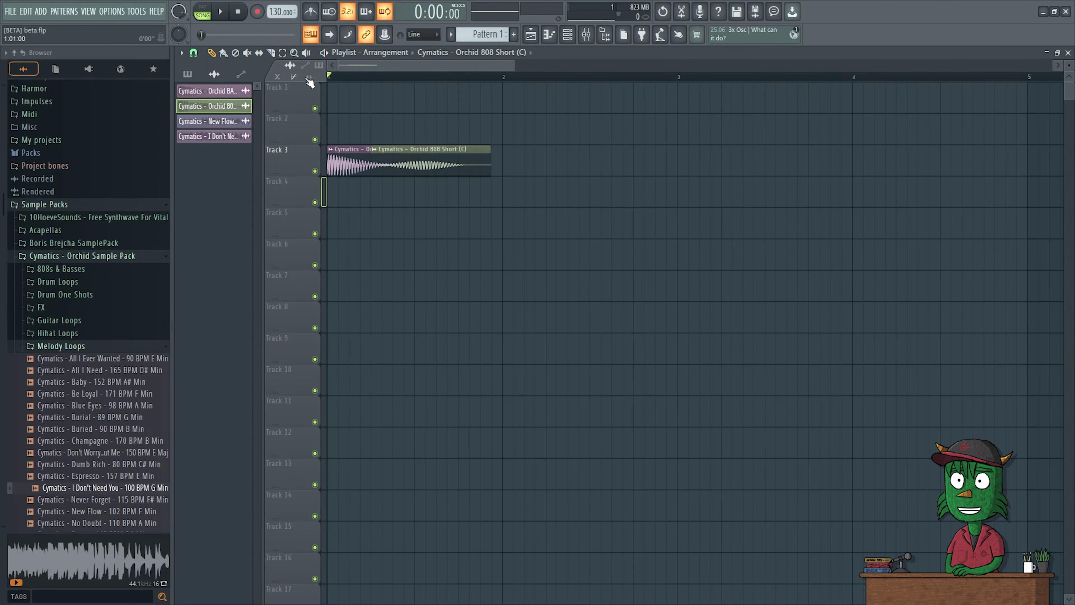
Step: Play the crossfade on Track 3, shift the 808 Short clip earlier for a longer overlap, and play it again
{"action": "key", "text": "space"}
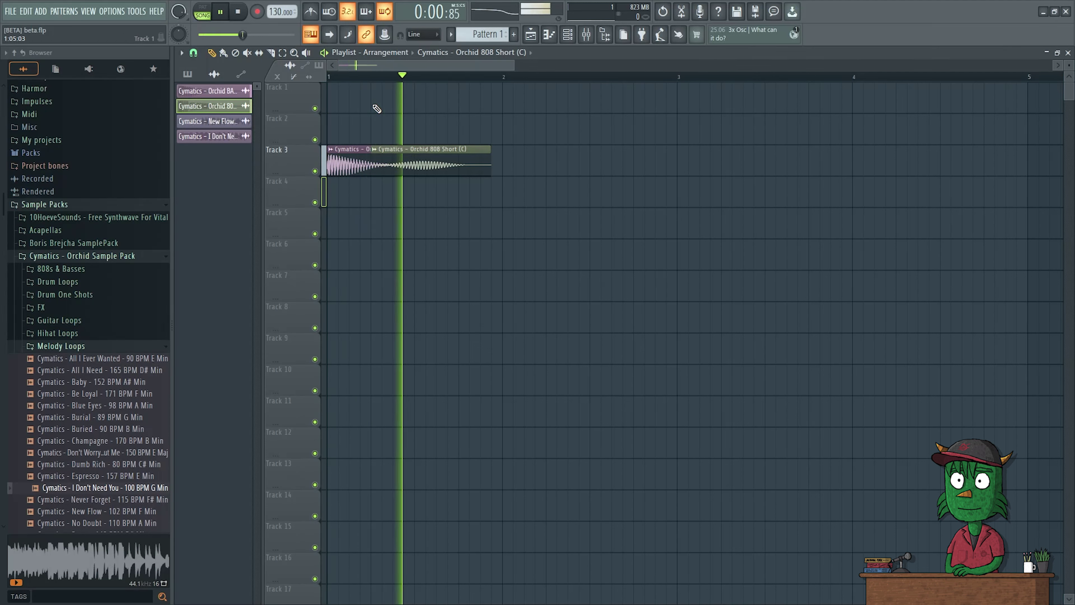
{"action": "key", "text": "space"}
{"action": "left_click_drag", "start_coordinate": [393, 149], "coordinate": [371, 149]}
{"action": "key", "text": "space"}
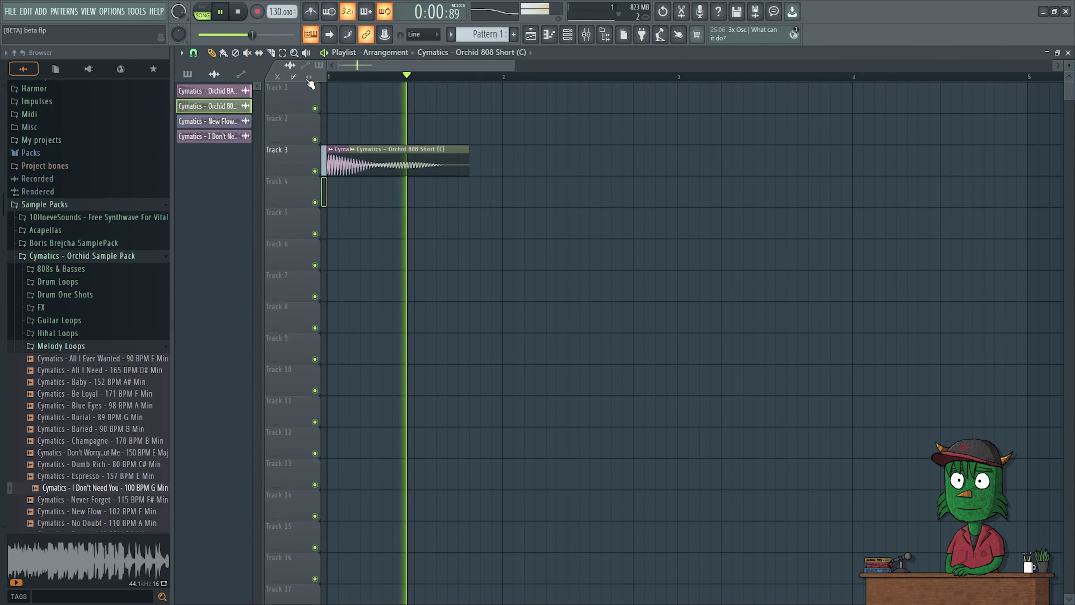
{"action": "key", "text": "space"}
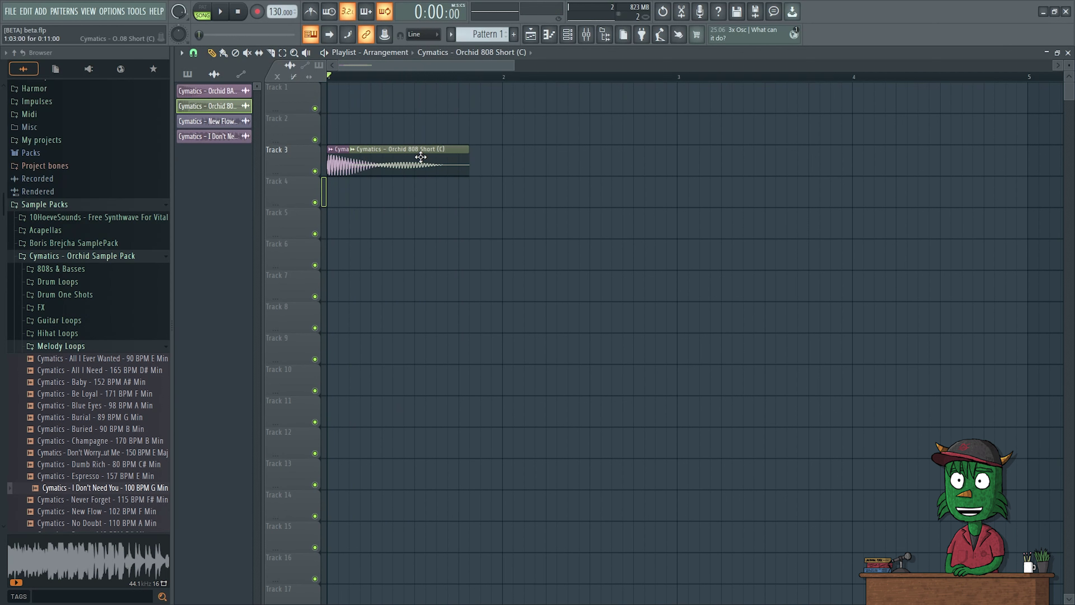
Step: Move the 808 Short clip later on Track 3, delete the Perfect Donk clip and reset the 808 clip's fades
{"action": "left_click_drag", "start_coordinate": [417, 156], "coordinate": [448, 156]}
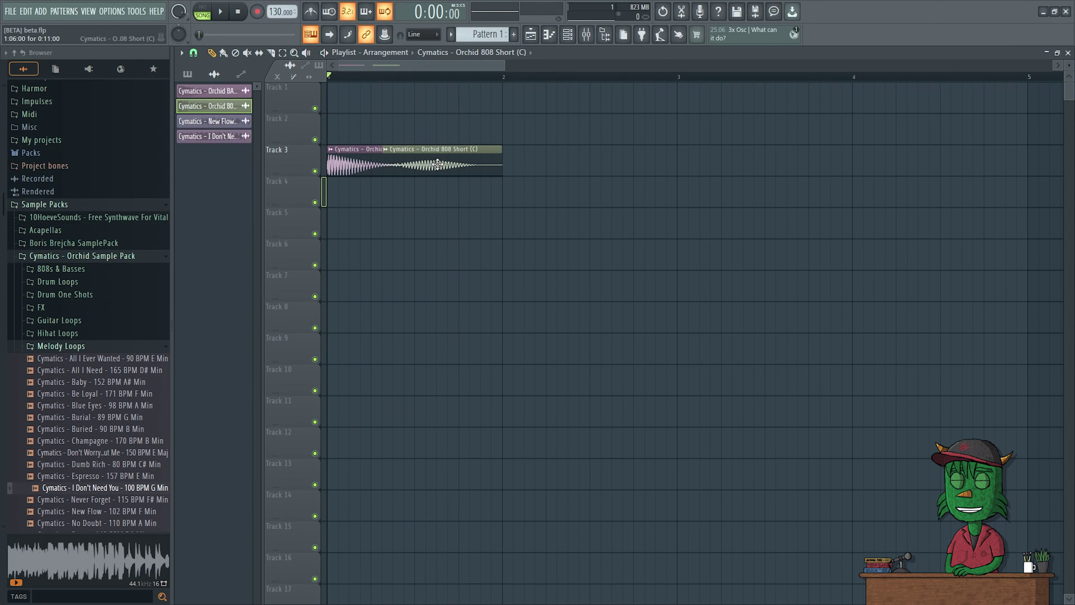
{"action": "right_click", "coordinate": [338, 162]}
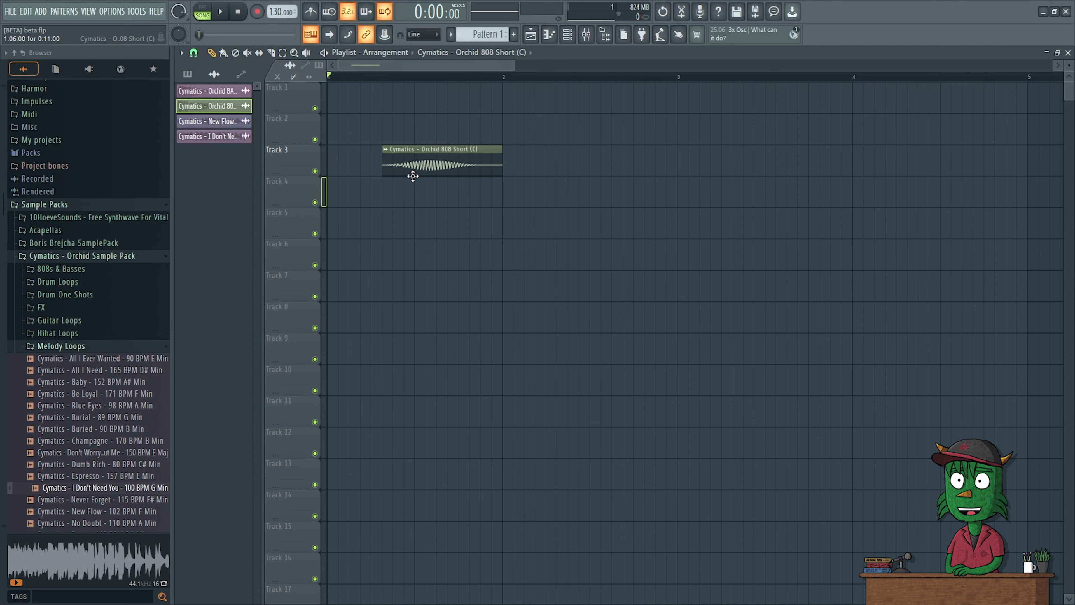
{"action": "left_click", "coordinate": [388, 150]}
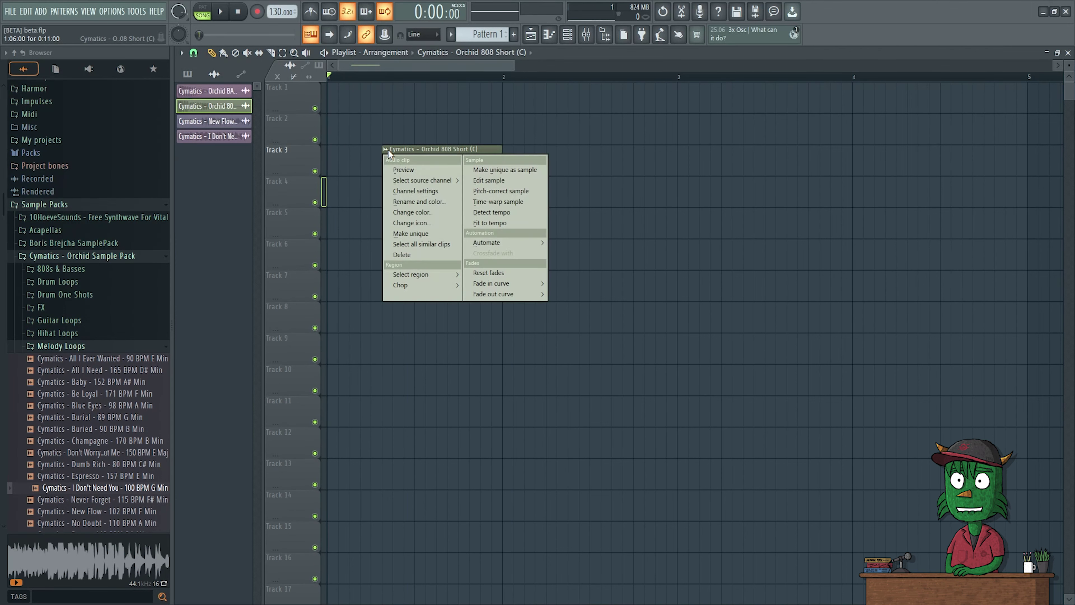
{"action": "left_click", "coordinate": [497, 273]}
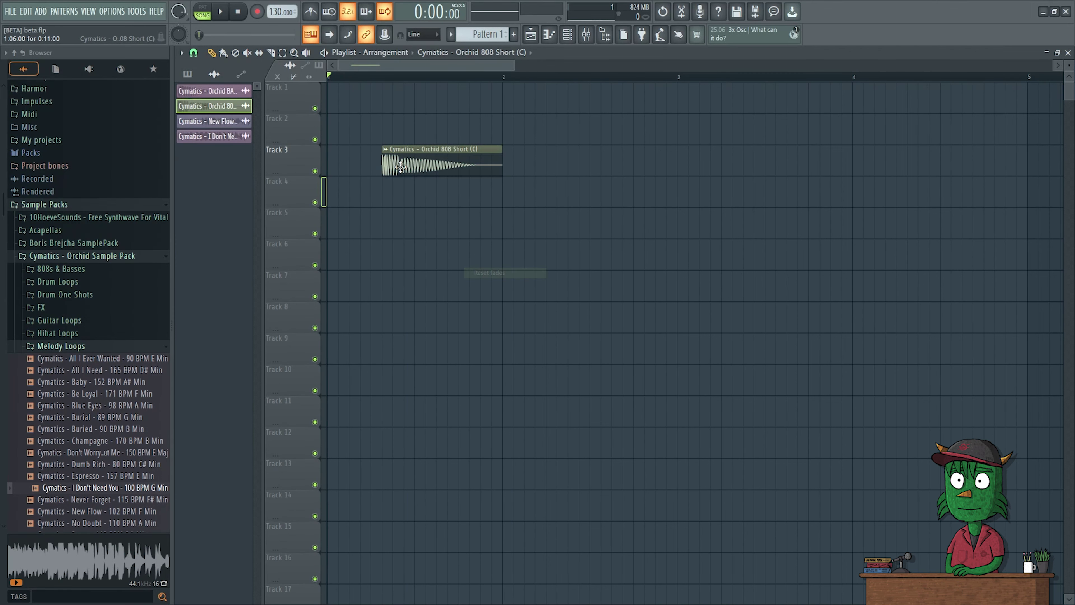
Step: Look through the fade out curve options of the 808 Short clip without changing any
{"action": "left_click", "coordinate": [387, 151]}
{"action": "mouse_move", "coordinate": [527, 287]}
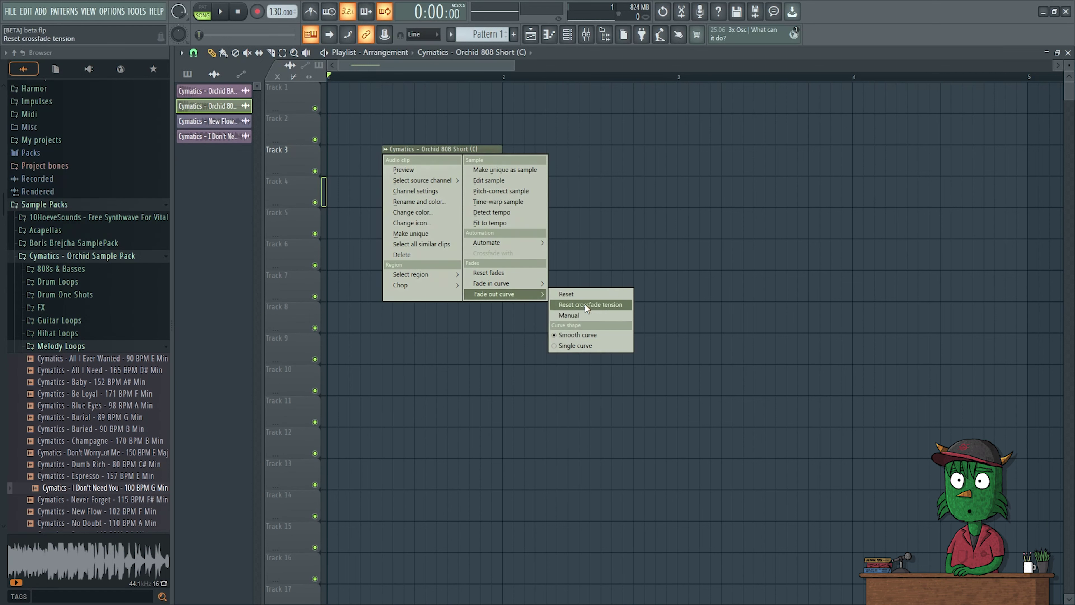
{"action": "left_click", "coordinate": [446, 64]}
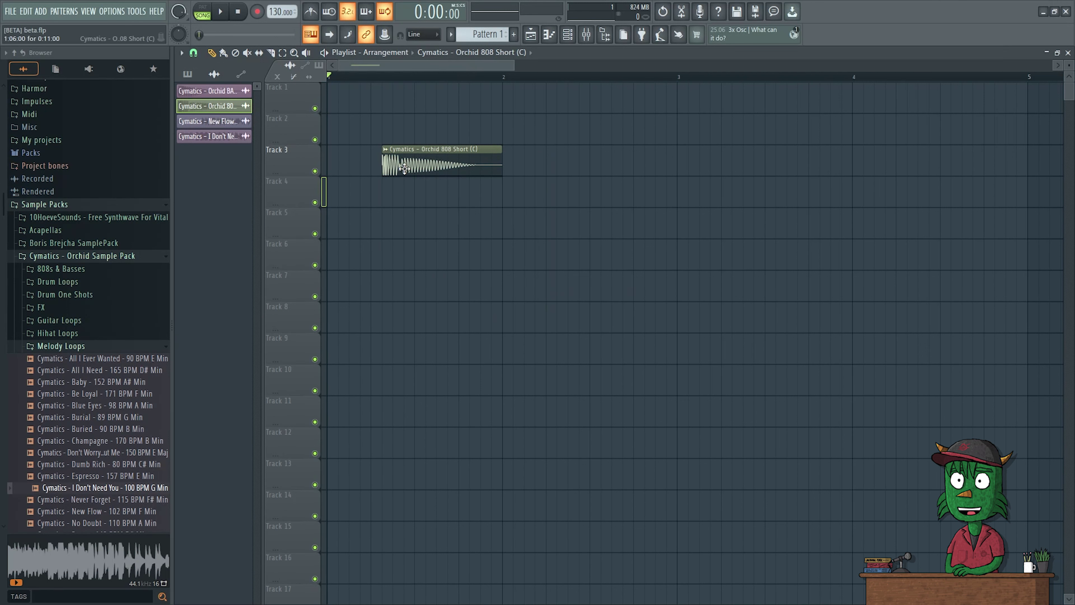
Step: Delete the 808 Short clip from Track 3, then add and remove "Cymatics - Never Forget - 115 BPM F# Min" on Track 1
{"action": "left_click_drag", "start_coordinate": [413, 165], "coordinate": [451, 165]}
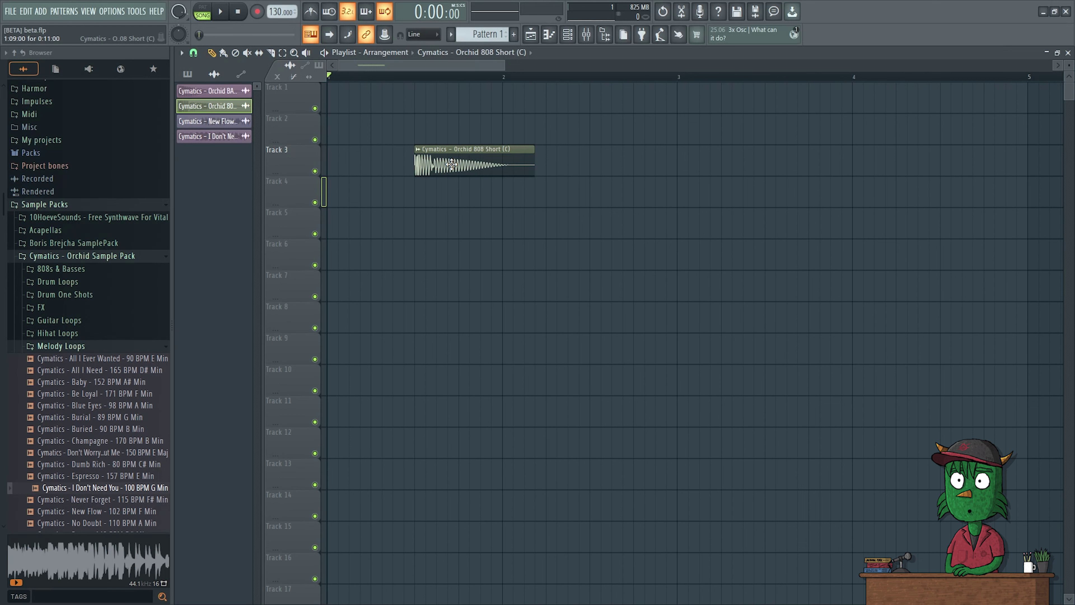
{"action": "right_click", "coordinate": [452, 165]}
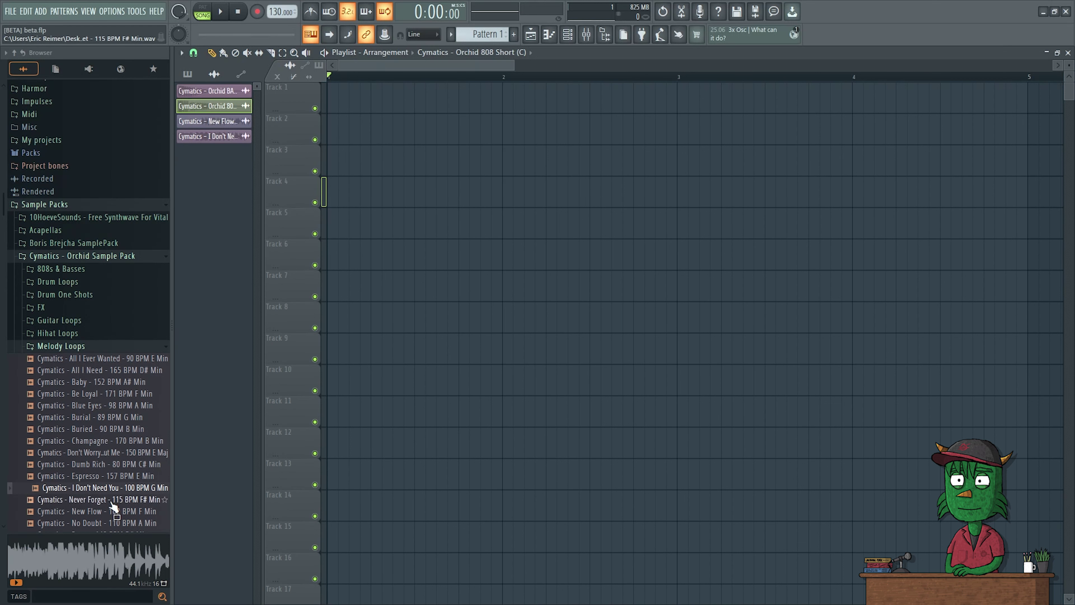
{"action": "left_click_drag", "start_coordinate": [113, 505], "coordinate": [424, 100]}
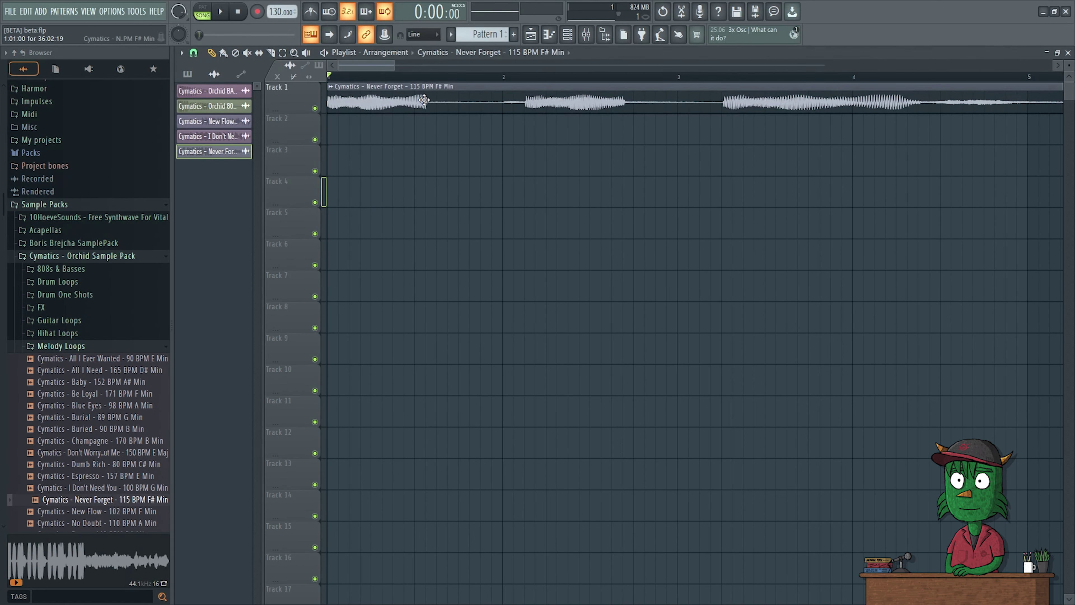
{"action": "right_click", "coordinate": [424, 100]}
Step: Add the "Cymatics - Blue Eyes - 98 BPM A Min" loop and place it at the start of Track 1
{"action": "left_click", "coordinate": [114, 418]}
{"action": "left_click_drag", "start_coordinate": [102, 409], "coordinate": [352, 159]}
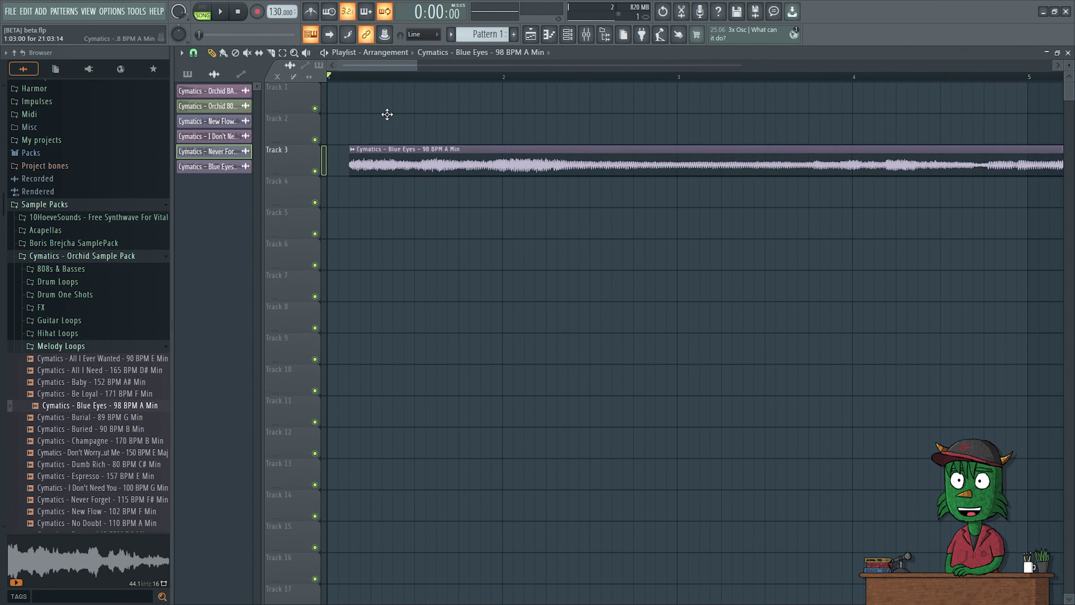
{"action": "left_click_drag", "start_coordinate": [388, 114], "coordinate": [373, 95]}
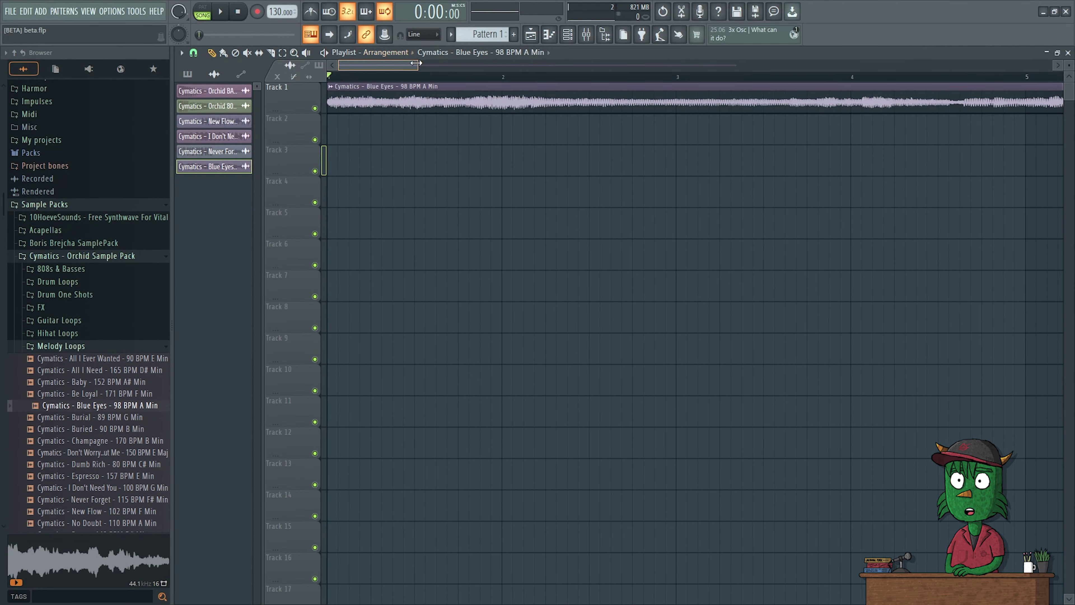
Step: Show the full Blue Eyes clip in the playlist and play it from bar 1
{"action": "left_click_drag", "start_coordinate": [416, 63], "coordinate": [798, 64]}
{"action": "key", "text": "space"}
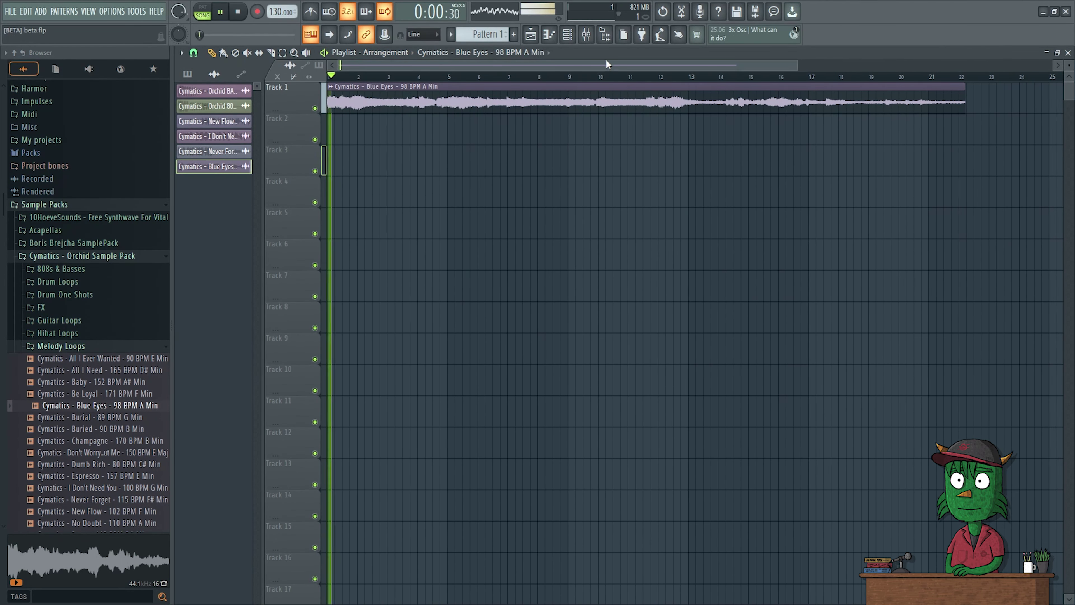
{"action": "key", "text": "space"}
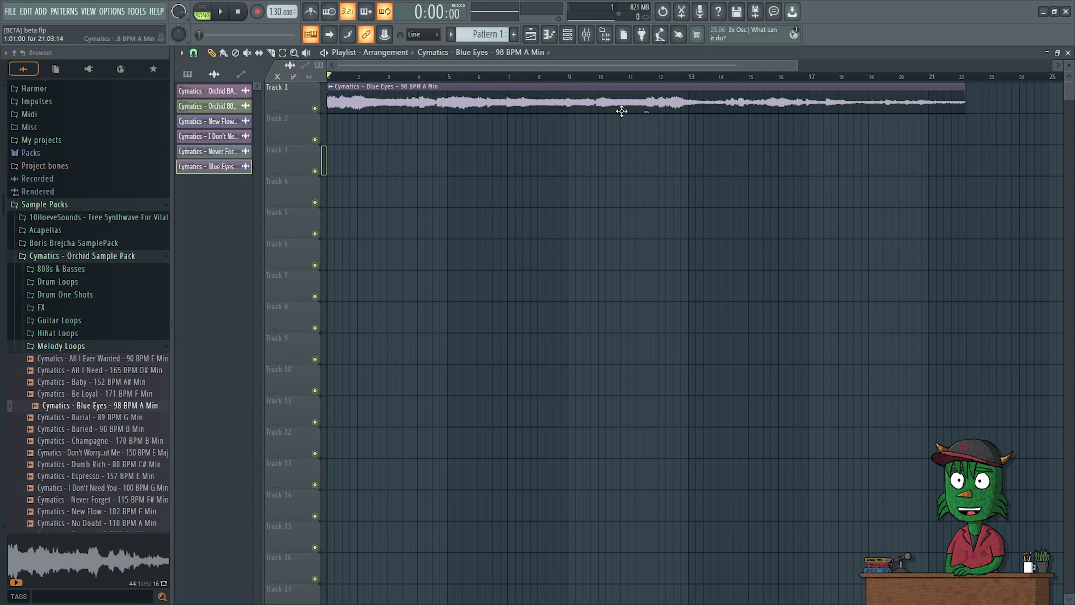
Step: Try the clip gain control on the Blue Eyes clip and play it back
{"action": "mouse_move", "coordinate": [648, 113]}
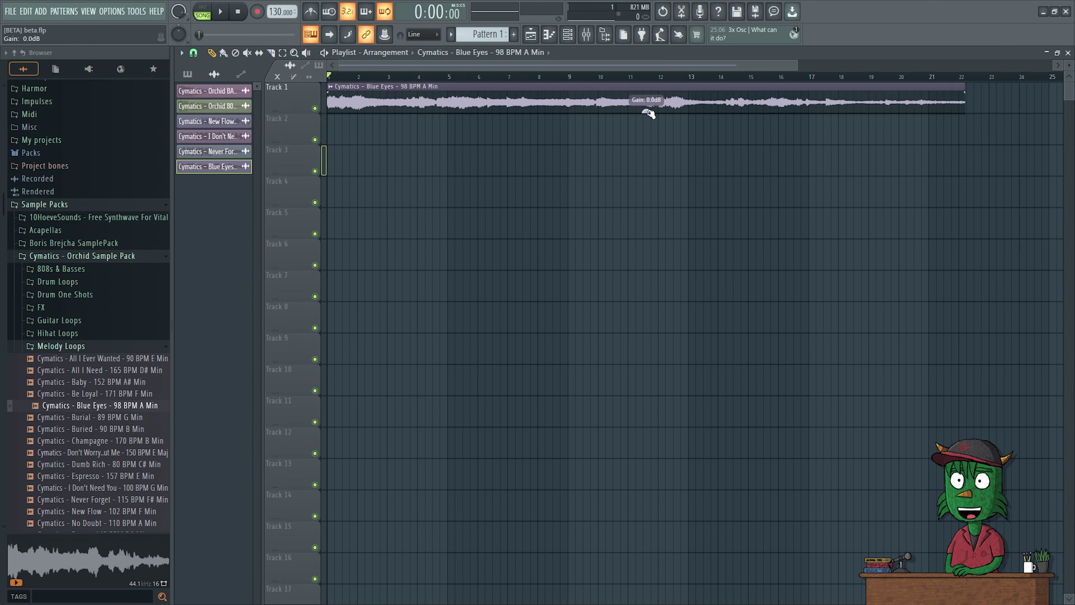
{"action": "left_click_drag", "start_coordinate": [646, 111], "coordinate": [648, 112]}
{"action": "key", "text": "space"}
{"action": "key", "text": "space"}
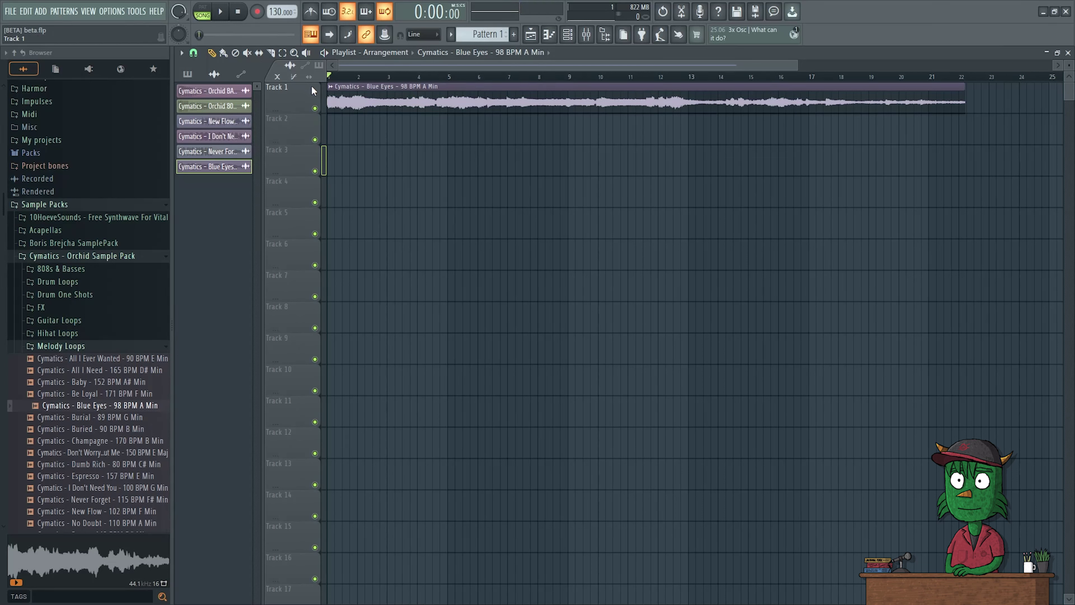
Step: Give the Blue Eyes clip a fade-in of about 7.5 seconds, ending at bar 5, and play it back
{"action": "left_click_drag", "start_coordinate": [329, 90], "coordinate": [455, 98]}
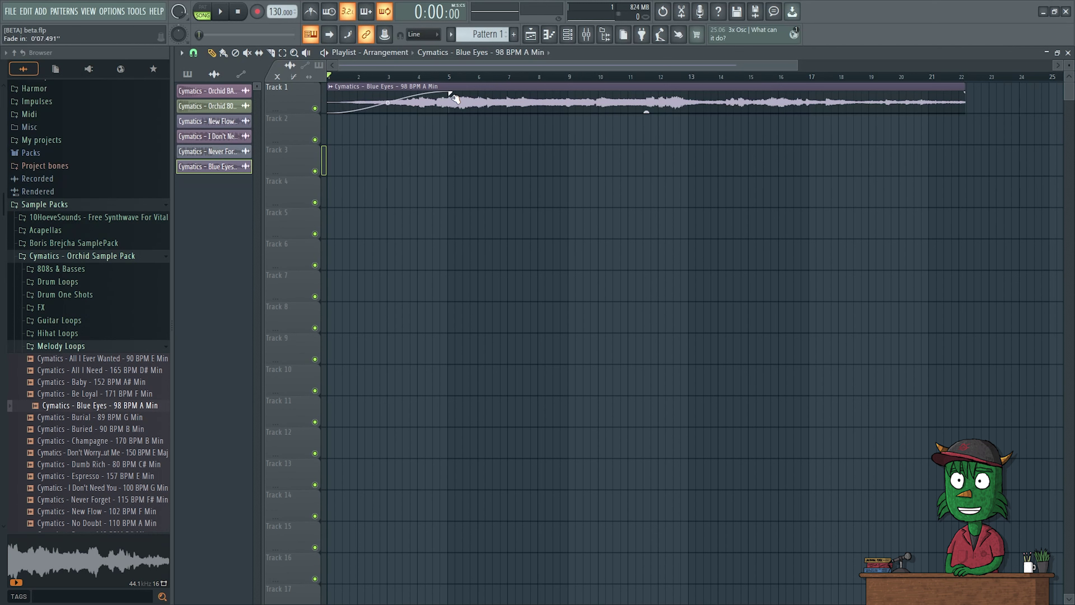
{"action": "key", "text": "space"}
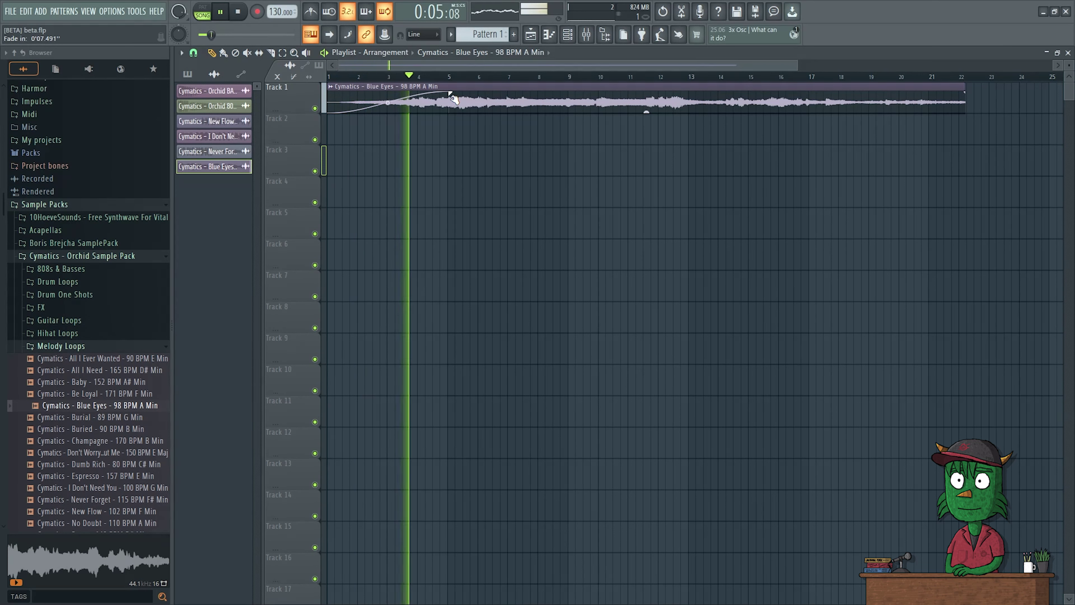
{"action": "key", "text": "space"}
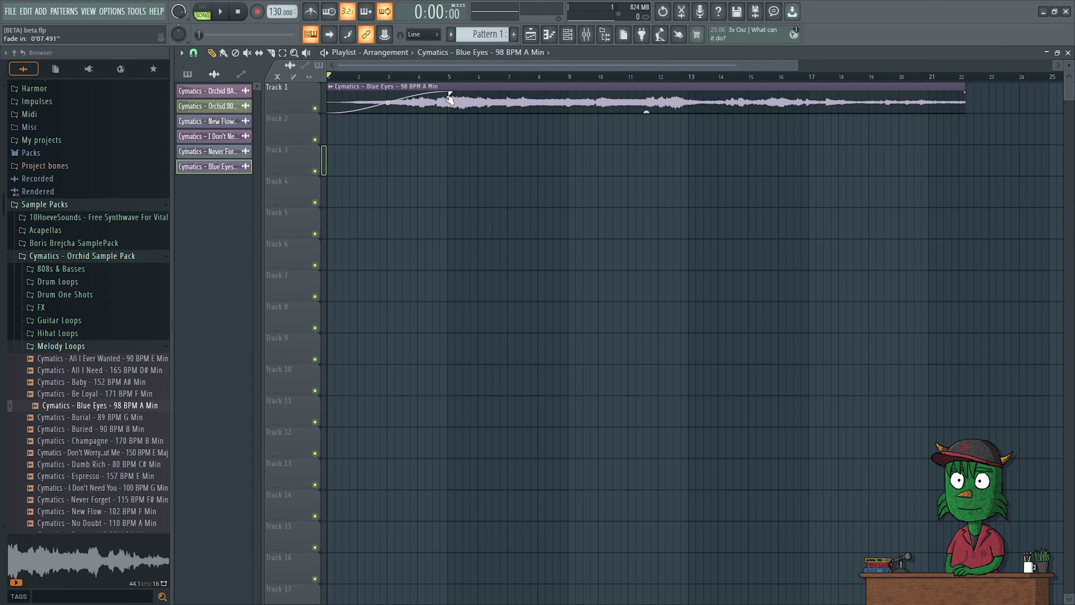
Step: Move the Blue Eyes clip to Track 3, try several start positions, and delete it from the playlist
{"action": "left_click_drag", "start_coordinate": [516, 90], "coordinate": [547, 168]}
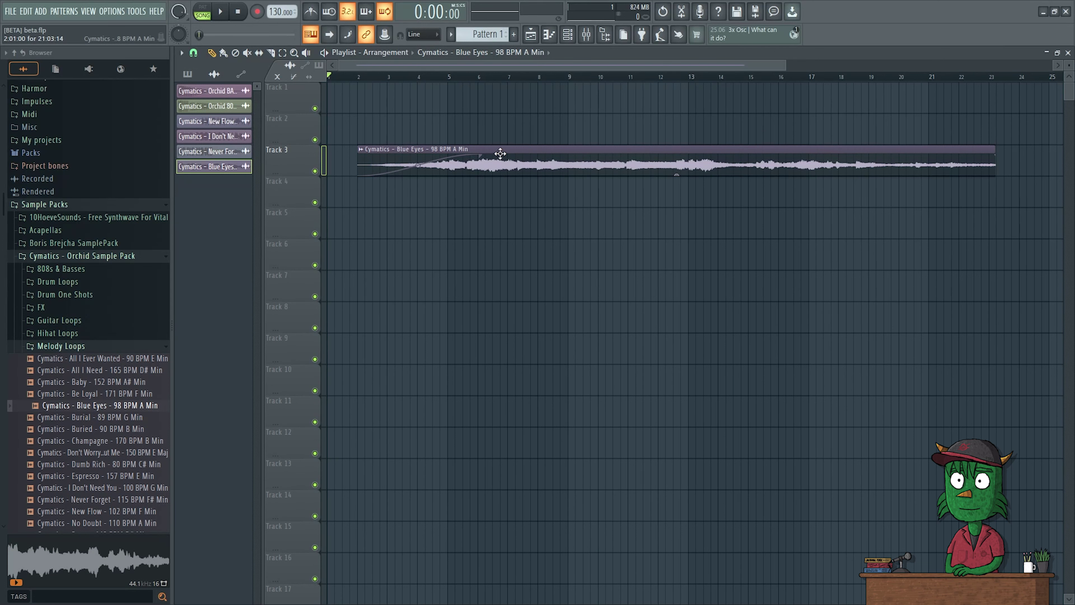
{"action": "left_click_drag", "start_coordinate": [510, 156], "coordinate": [534, 158]}
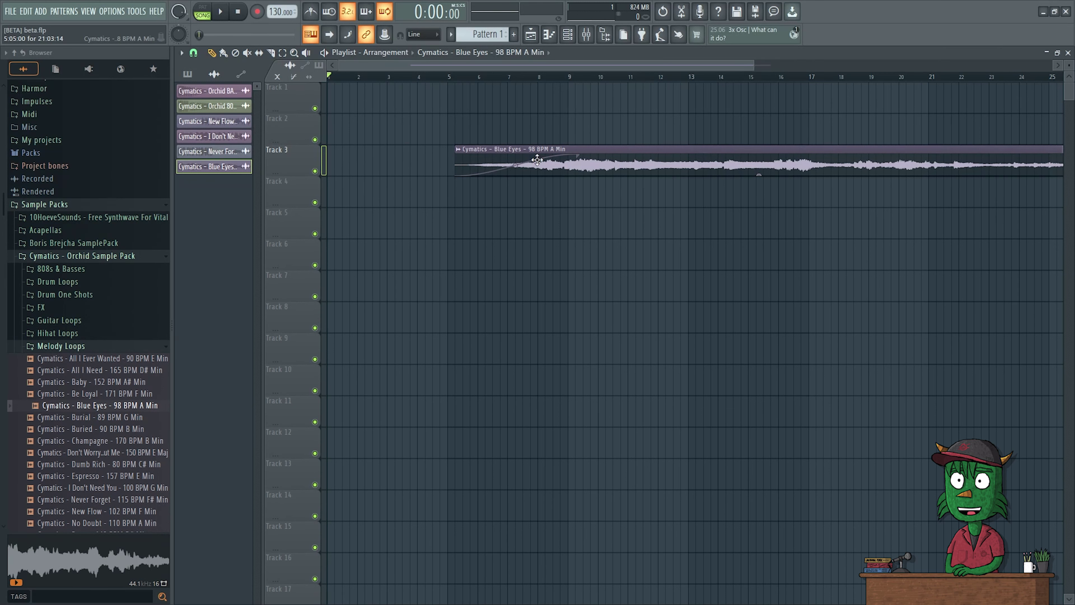
{"action": "left_click_drag", "start_coordinate": [703, 160], "coordinate": [520, 163]}
{"action": "right_click", "coordinate": [518, 162]}
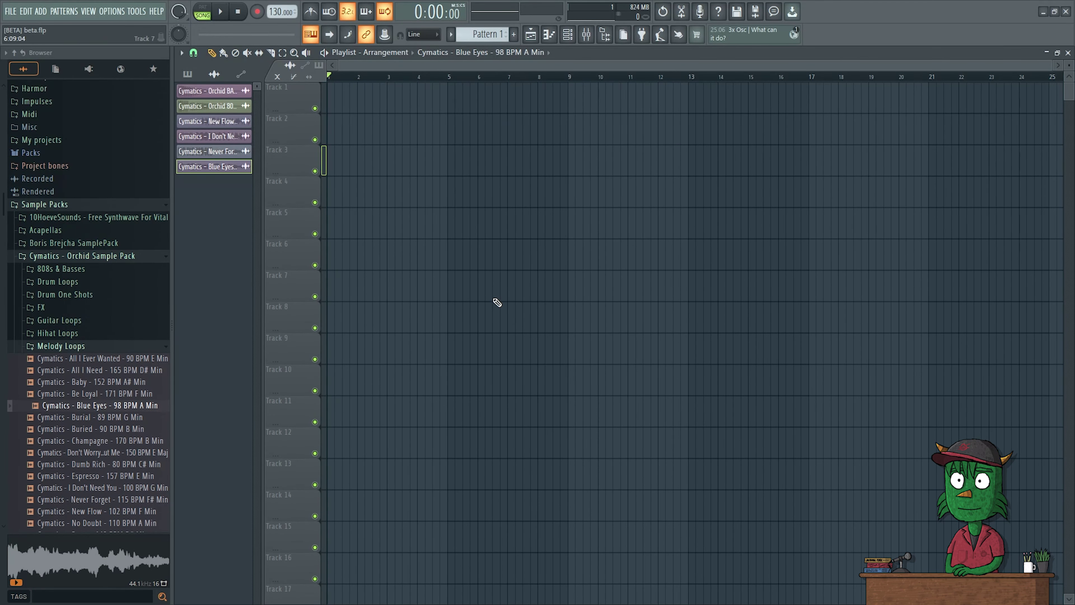
Step: Switch to the browser to read the Beta 3 Playlist notes about dropping samples, then return to FL Studio
{"action": "key", "text": "alt+Tab"}
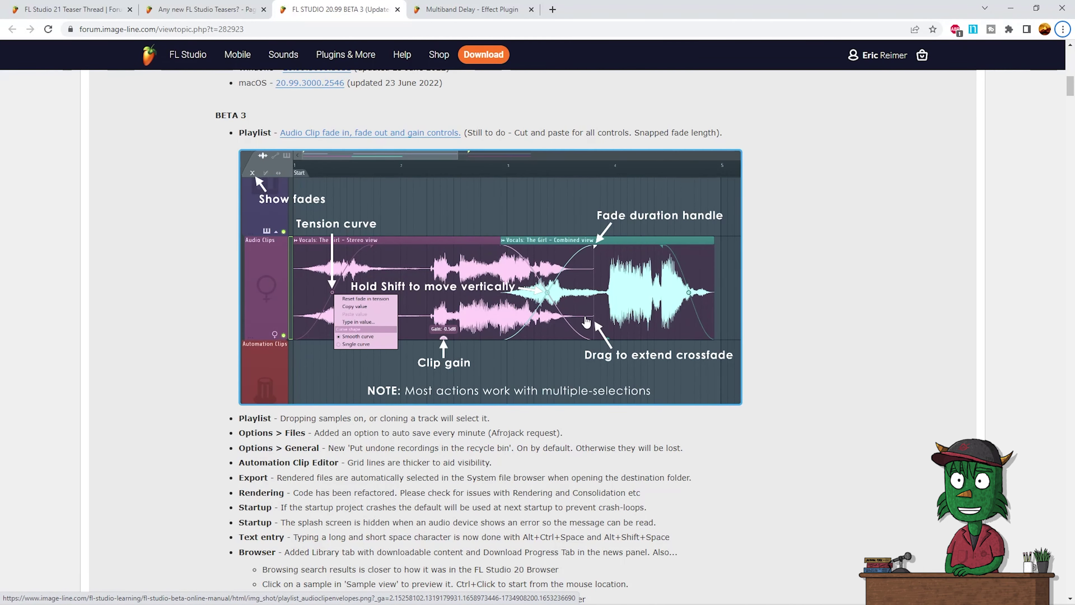
{"action": "scroll", "coordinate": [496, 305], "scroll_direction": "down", "scroll_amount": 2}
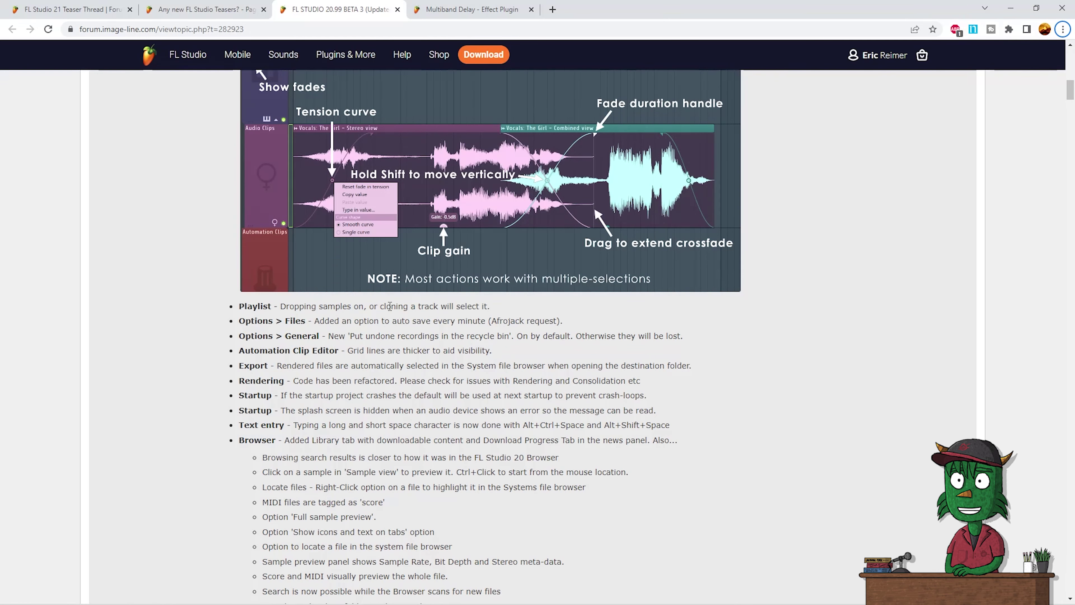
{"action": "key", "text": "alt+Tab"}
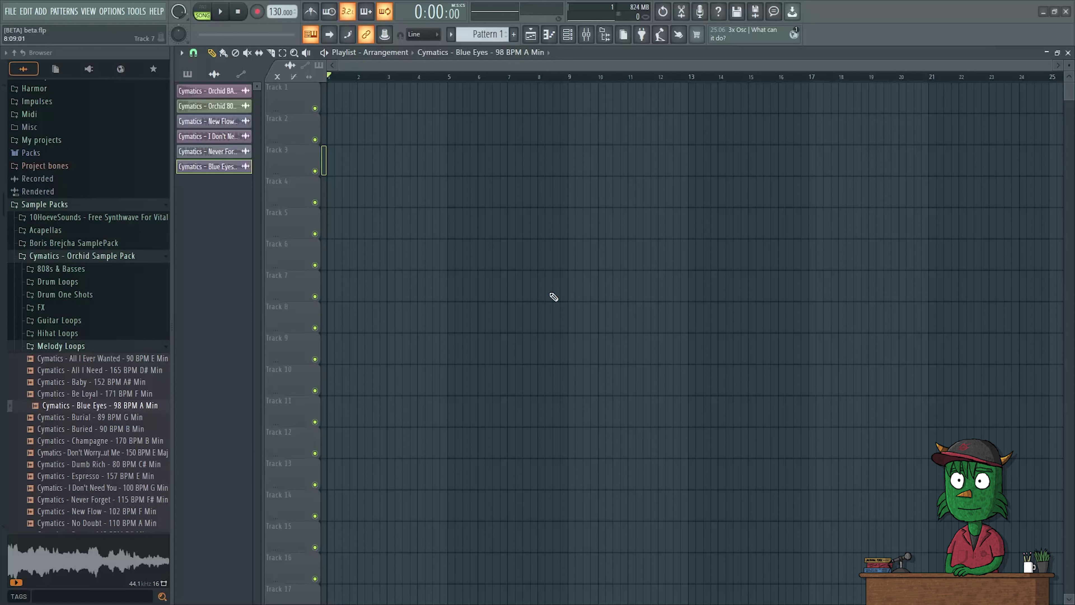
Step: Place the Never Forget clip in bar 4 on Track 2 and replace its sample with "Cymatics - Baby - 152 BPM A# Min"
{"action": "left_click_drag", "start_coordinate": [220, 152], "coordinate": [429, 122]}
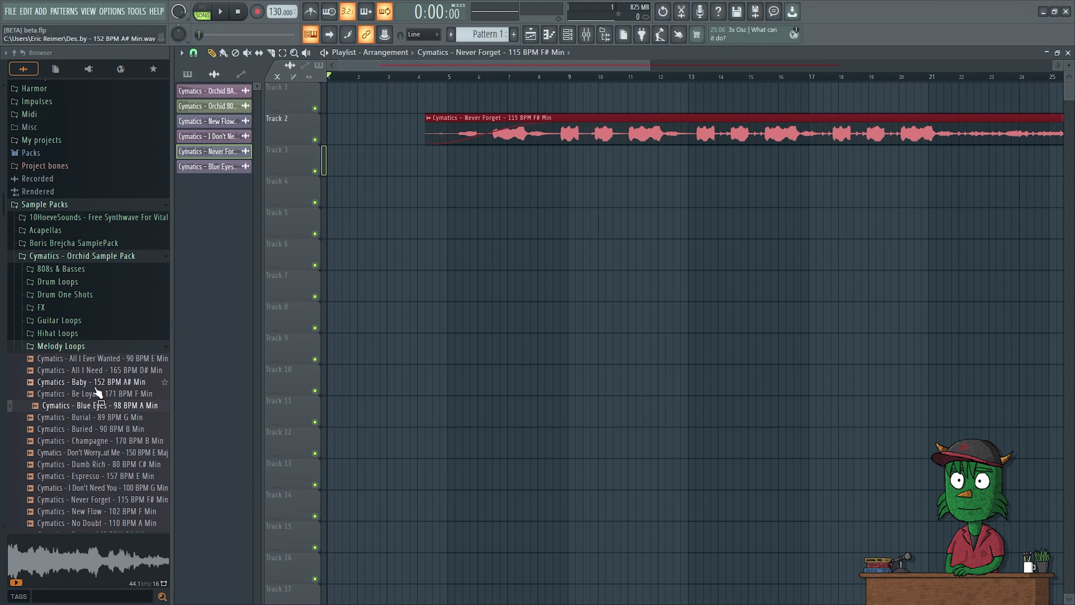
{"action": "left_click_drag", "start_coordinate": [96, 382], "coordinate": [451, 126]}
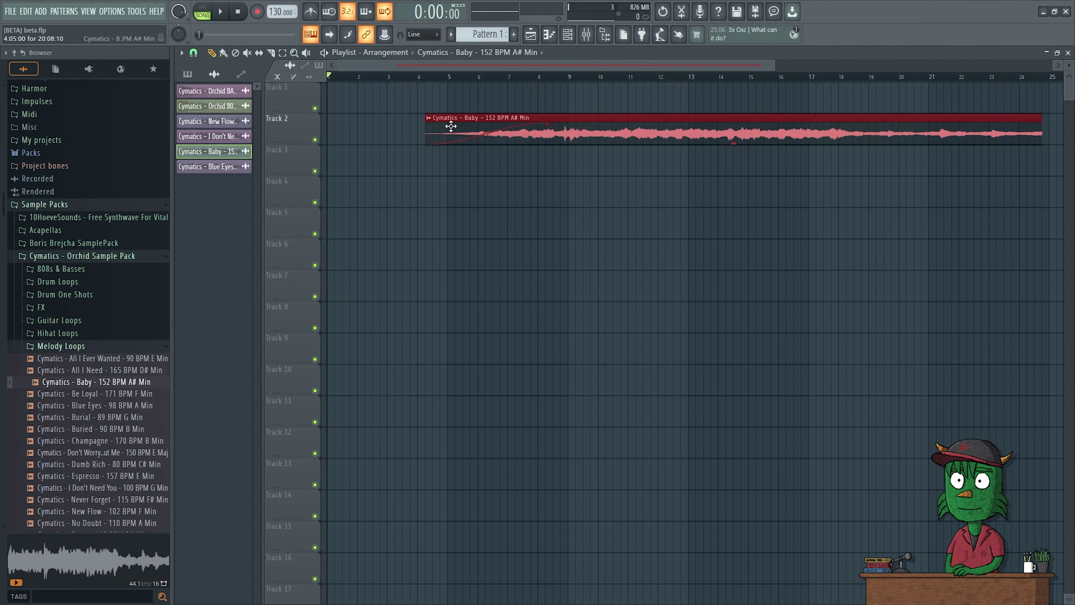
Step: Play the replaced sample on Track 2 from about bar 4
{"action": "key", "text": "space"}
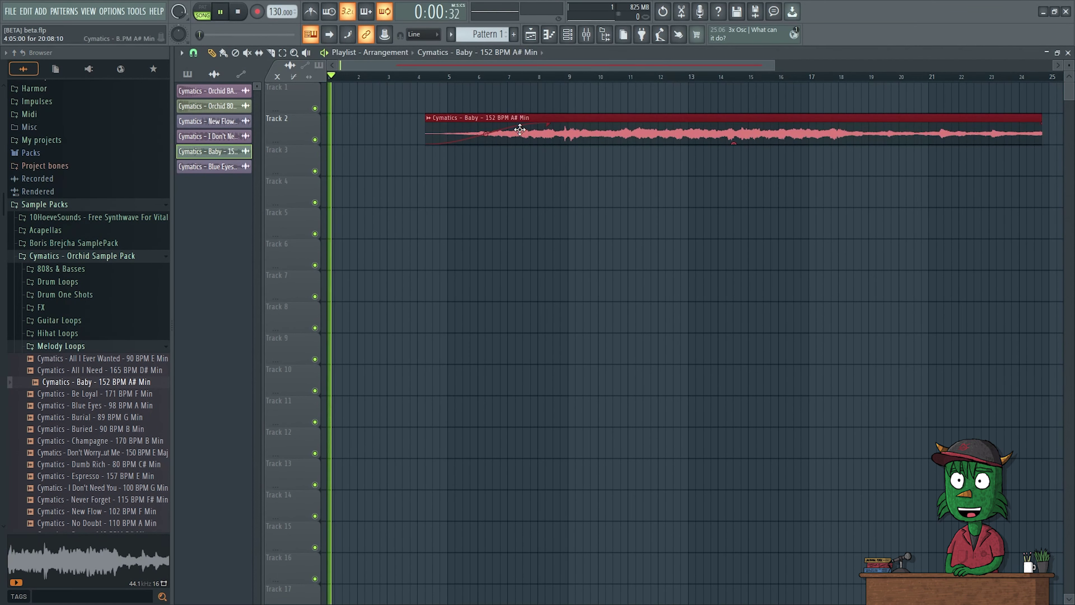
{"action": "left_click", "coordinate": [427, 78]}
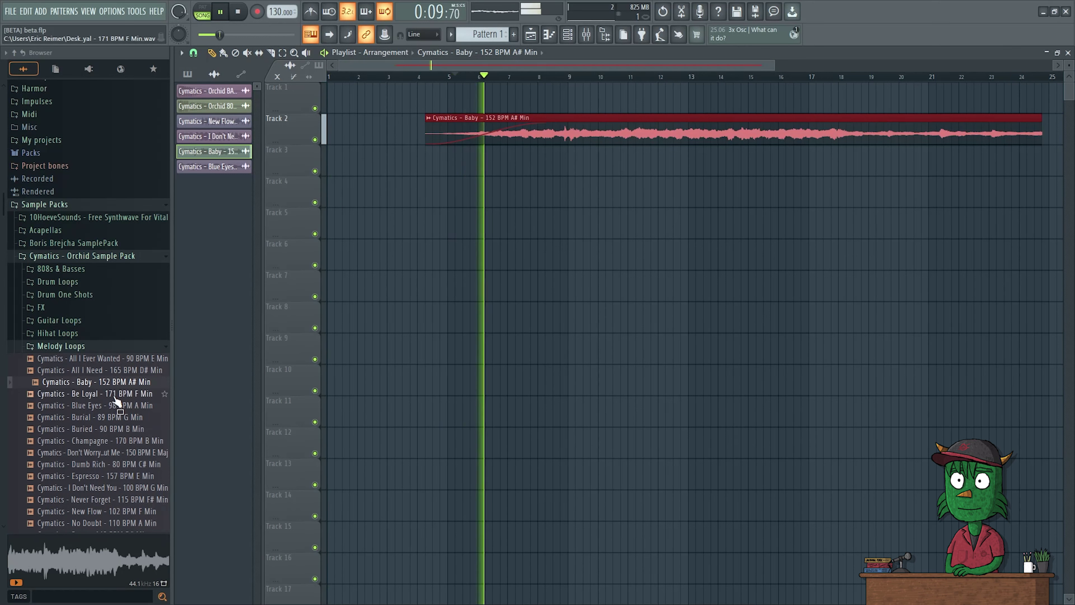
{"action": "key", "text": "space"}
Step: Replace the Track 2 clip's sample with "Cymatics - Be Loyal - 171 BPM F Min", then with "Cymatics - Champagne - 170 BPM B Min"
{"action": "left_click", "coordinate": [107, 394]}
{"action": "left_click_drag", "start_coordinate": [107, 398], "coordinate": [476, 128]}
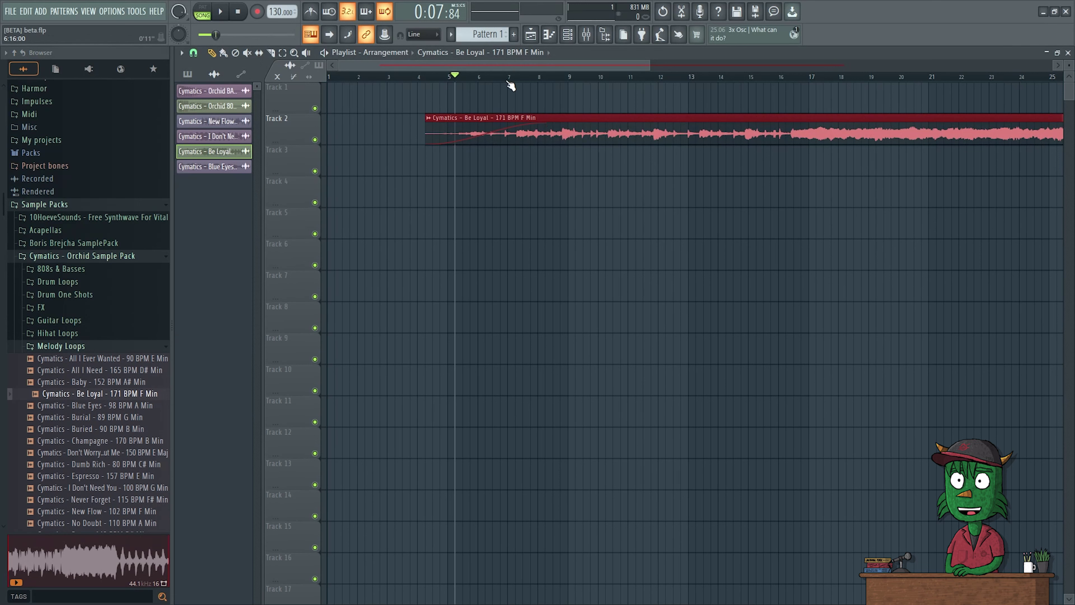
{"action": "left_click_drag", "start_coordinate": [105, 441], "coordinate": [521, 133]}
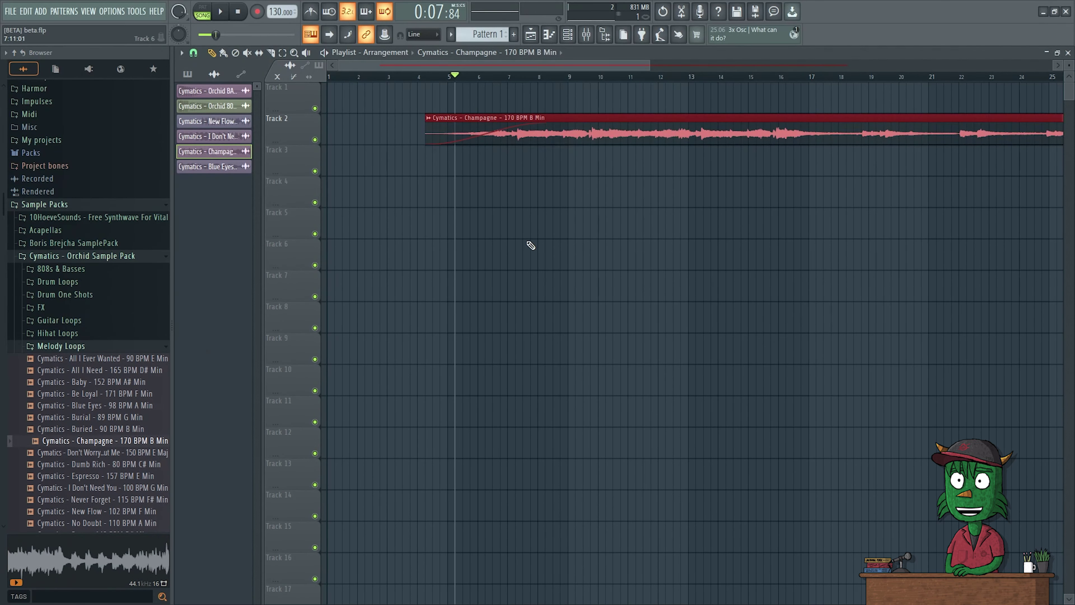
Step: Try adding the "Cymatics - Blue Eyes - 98 BPM A Min" loop on Track 5 and remove it again
{"action": "scroll", "coordinate": [548, 183], "scroll_direction": "down", "scroll_amount": 4}
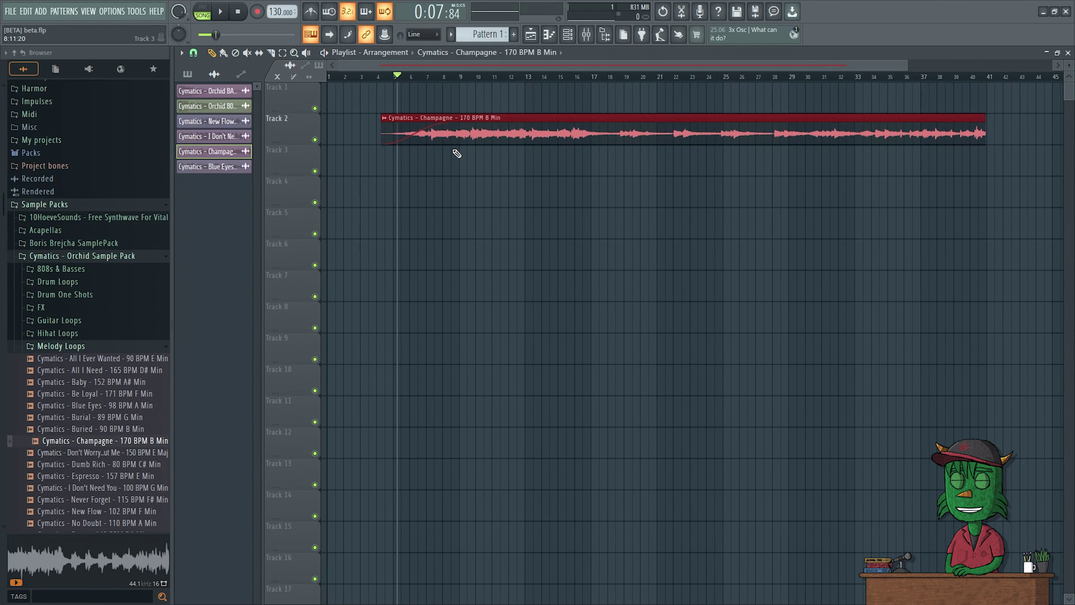
{"action": "left_click_drag", "start_coordinate": [93, 406], "coordinate": [460, 224]}
{"action": "right_click", "coordinate": [461, 223]}
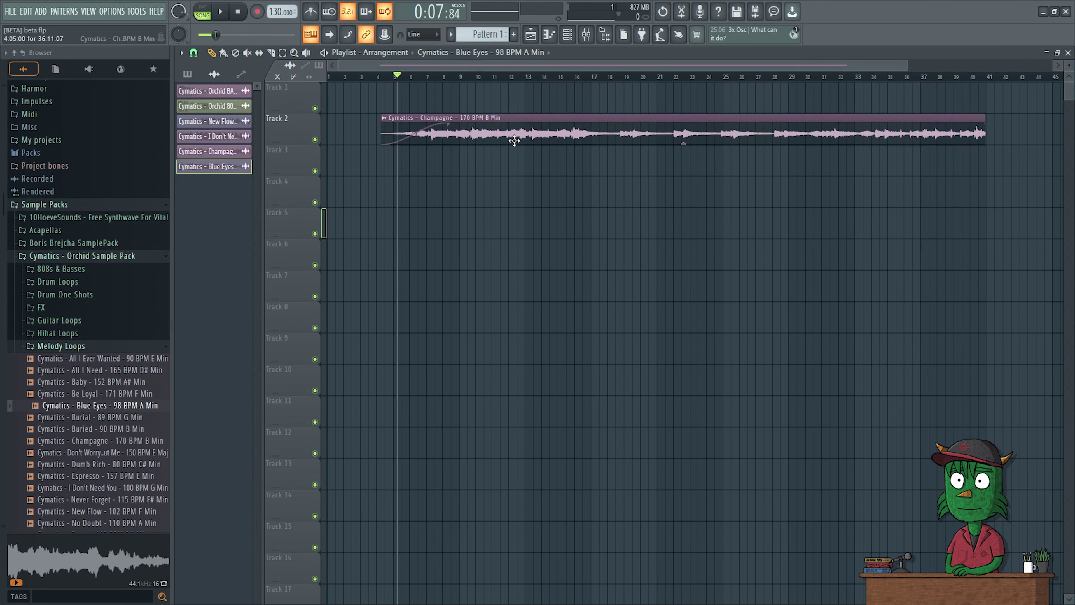
Step: Check the release notes' Options > Files entry, then examine the Autosave frequency choices in FL Studio's file settings and close them
{"action": "key", "text": "alt+Tab"}
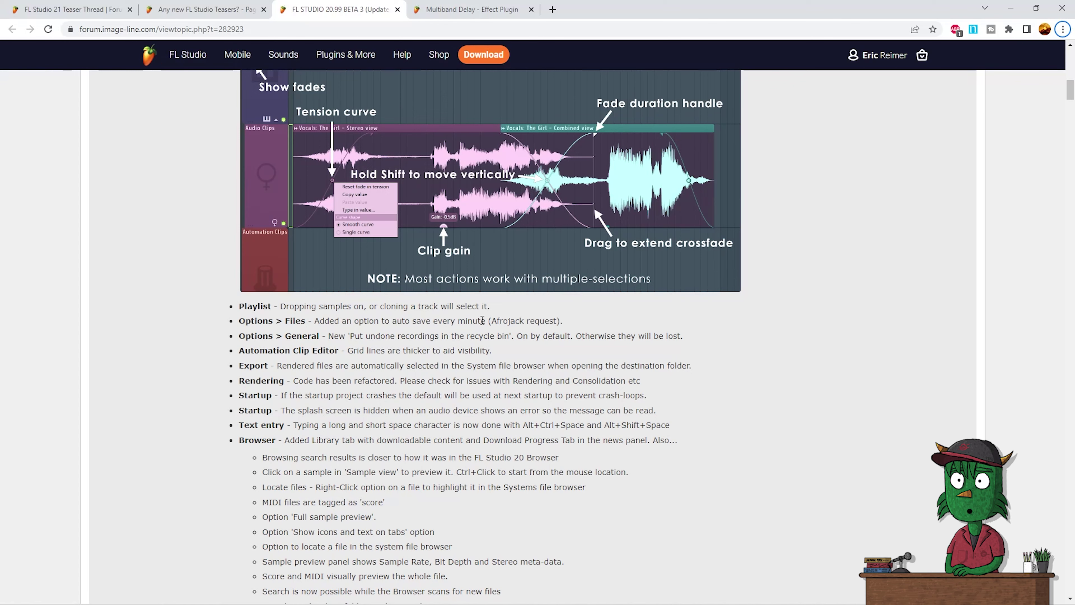
{"action": "key", "text": "alt+Tab"}
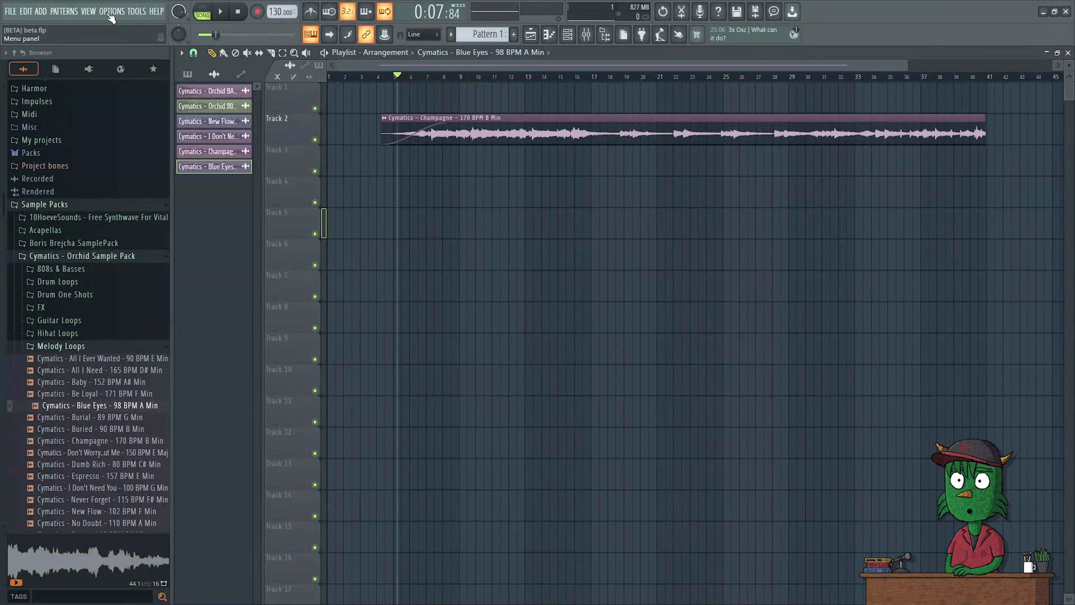
{"action": "left_click", "coordinate": [109, 13]}
{"action": "left_click", "coordinate": [152, 68]}
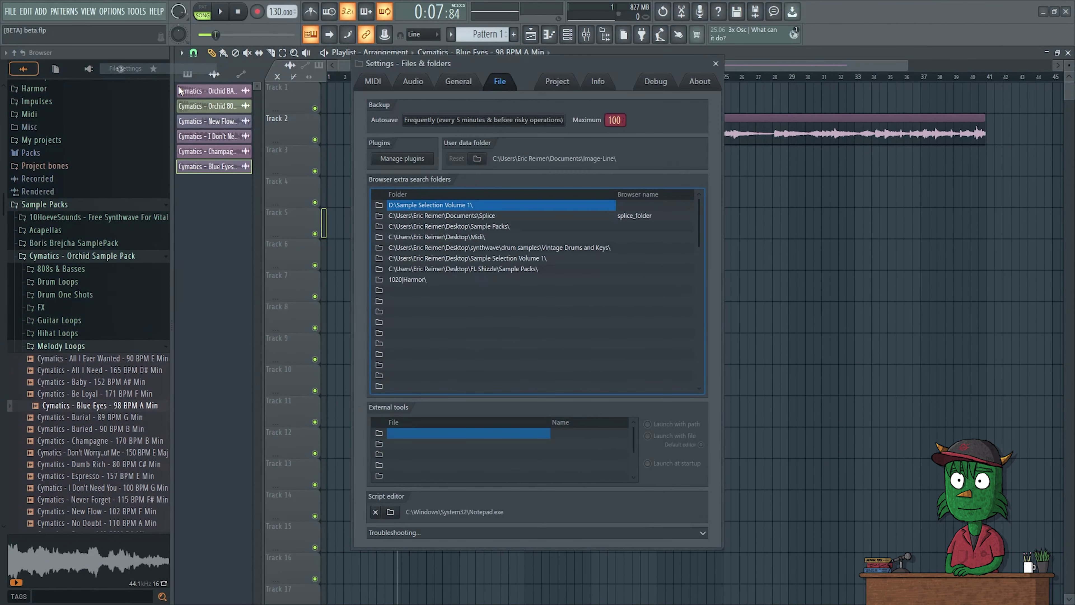
{"action": "left_click", "coordinate": [436, 123]}
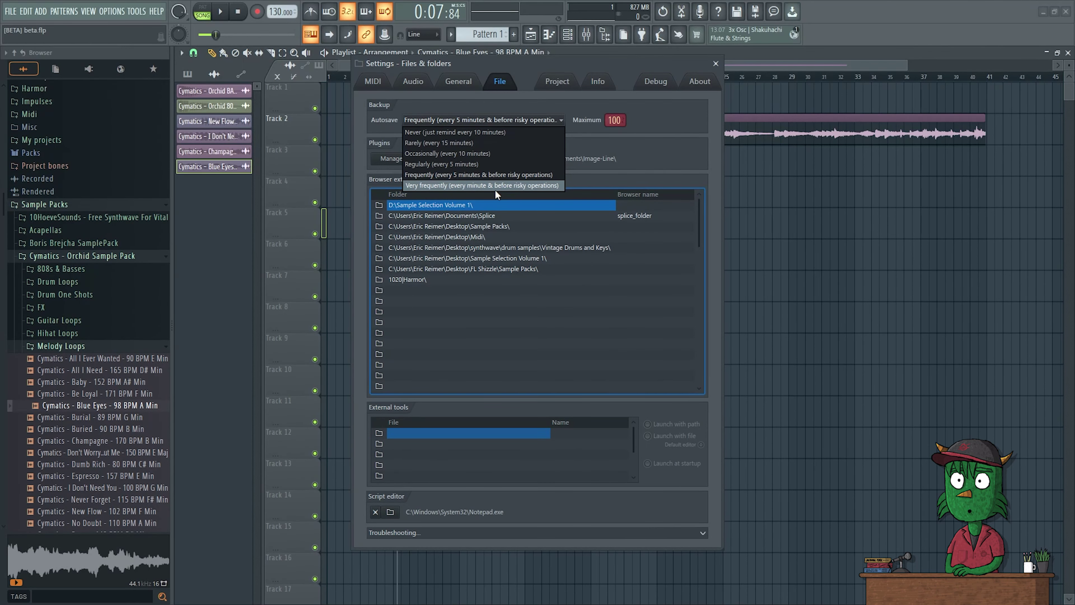
{"action": "left_click", "coordinate": [570, 58]}
{"action": "left_click", "coordinate": [715, 63]}
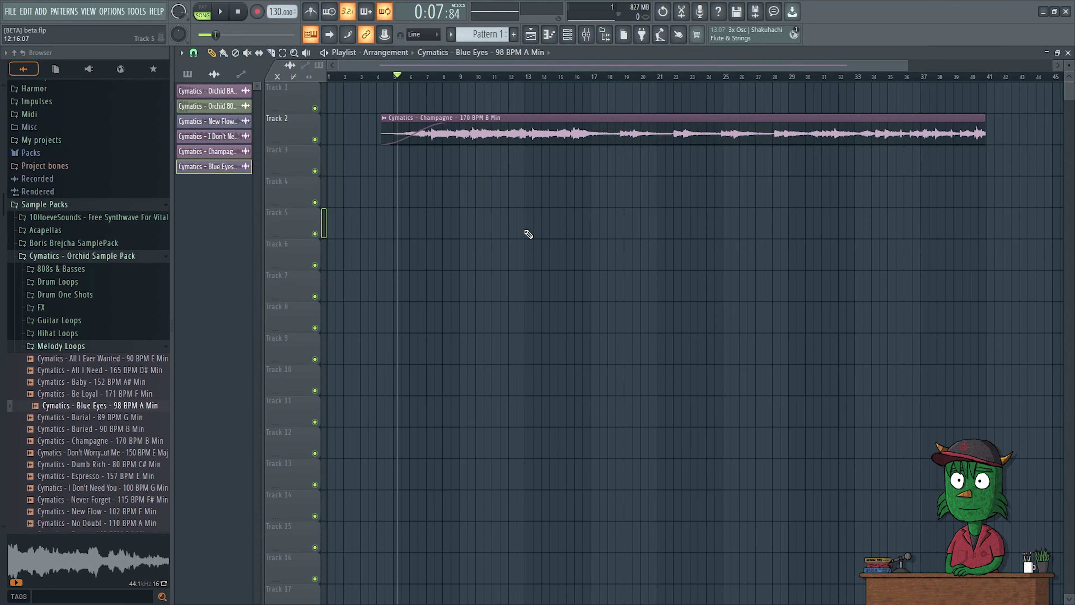
Step: Switch to the release notes in Chrome and read the entry about auto saving every minute and the entries below it
{"action": "key", "text": "alt+Tab"}
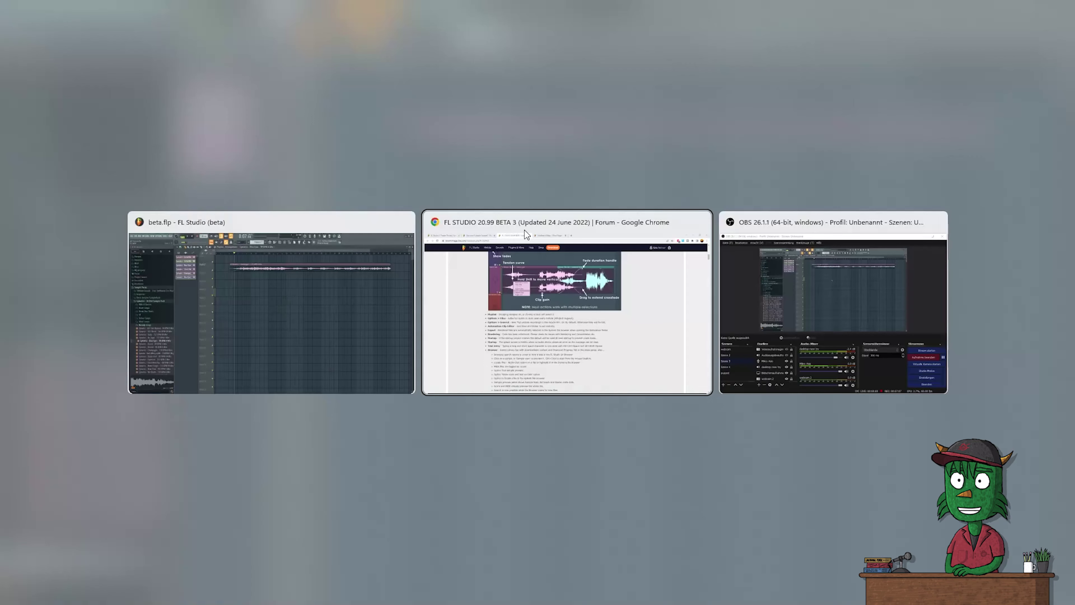
{"action": "left_click", "coordinate": [624, 308]}
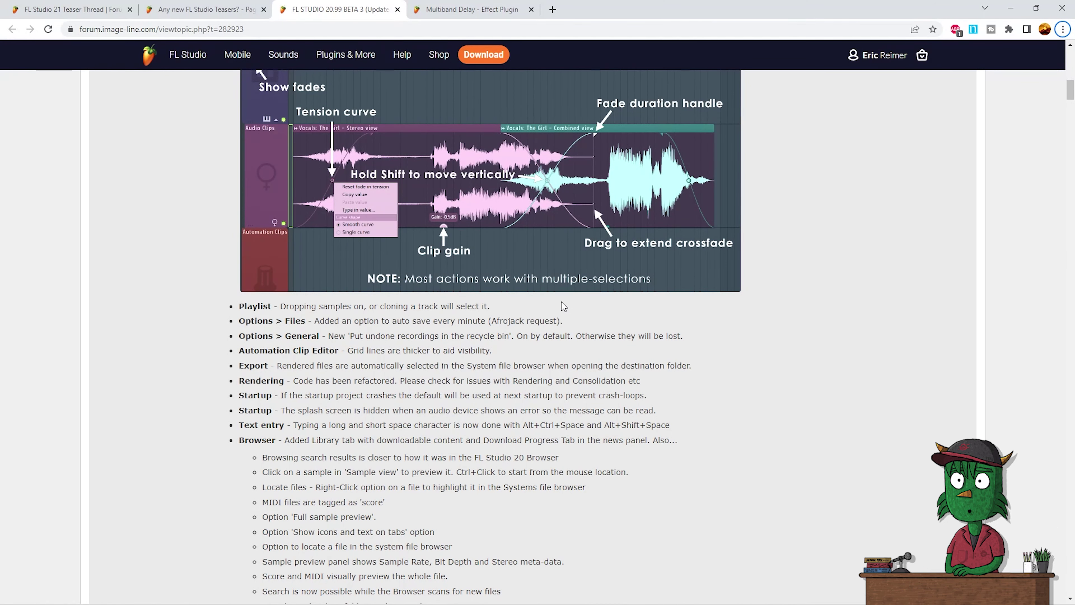
{"action": "triple_click", "coordinate": [494, 321]}
{"action": "left_click", "coordinate": [587, 323]}
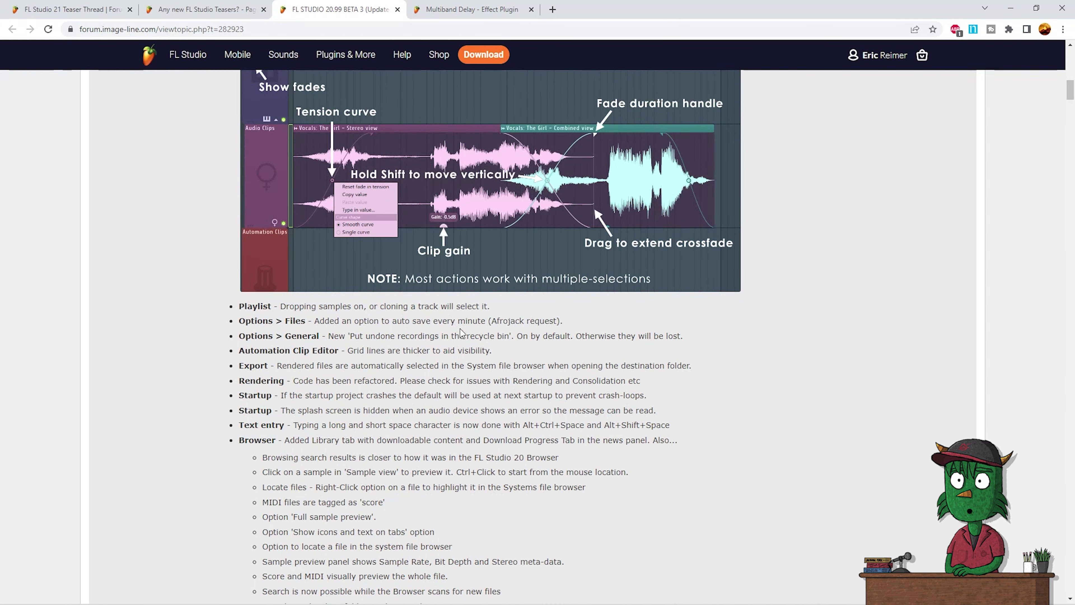
{"action": "double_click", "coordinate": [501, 322]}
{"action": "left_click", "coordinate": [431, 348]}
{"action": "key", "text": "alt+Tab"}
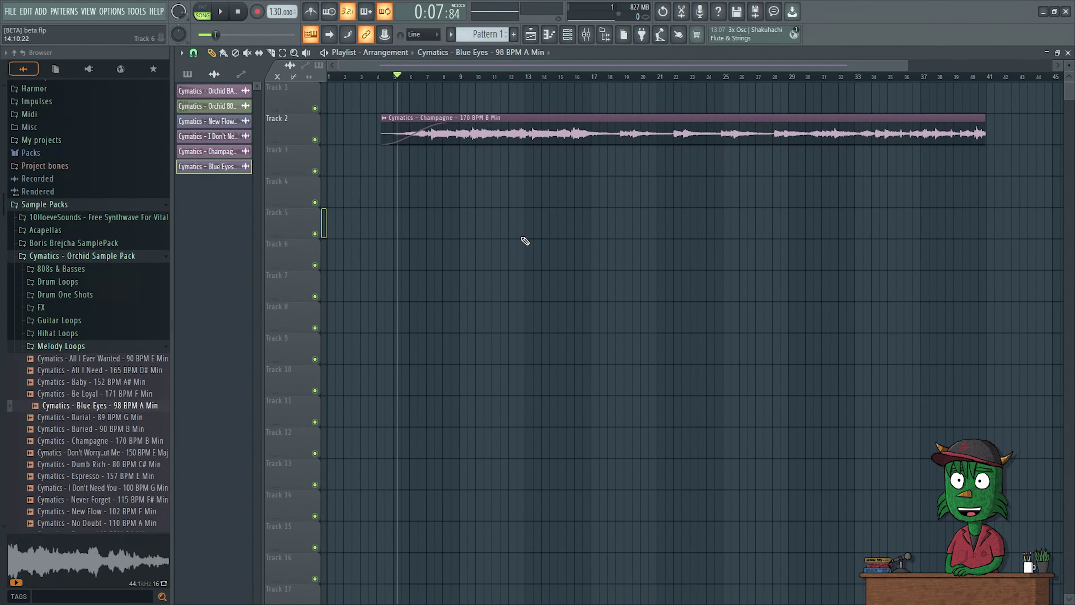
{"action": "key", "text": "alt+Tab"}
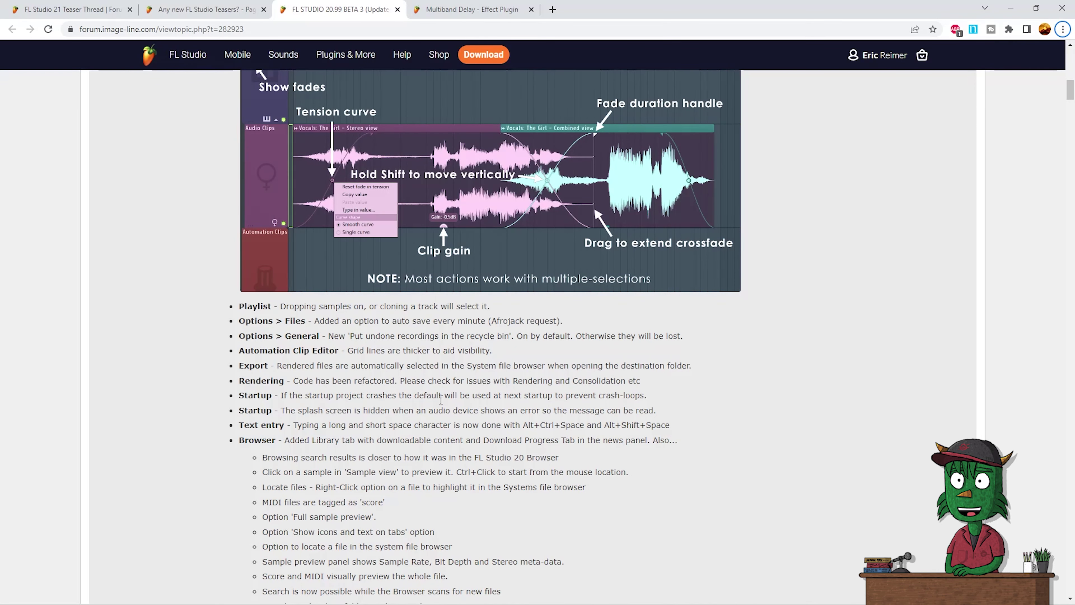
Step: Switch to FL Studio and try clearing the Champagne clip's name on Track 2, then cancel the renaming
{"action": "key", "text": "alt+Tab"}
{"action": "left_click", "coordinate": [499, 130]}
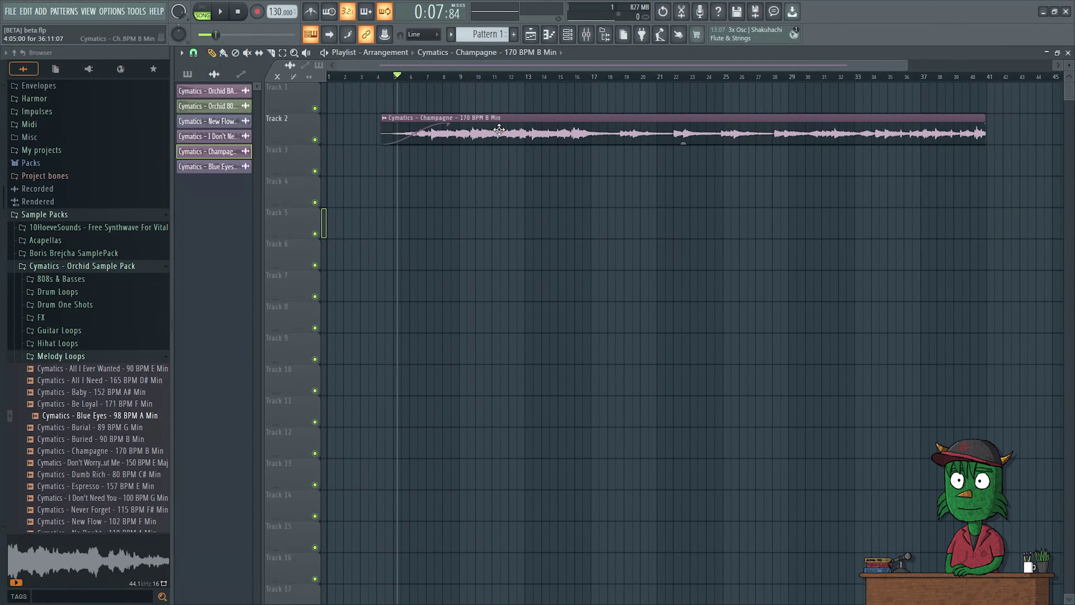
{"action": "key", "text": "F2"}
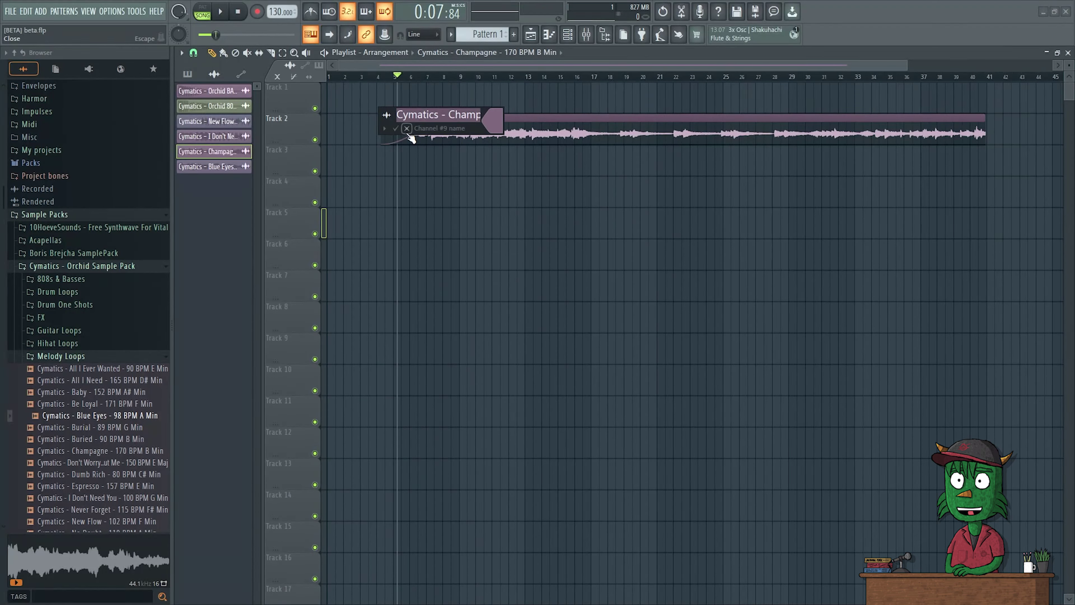
{"action": "key", "text": "BackSpace"}
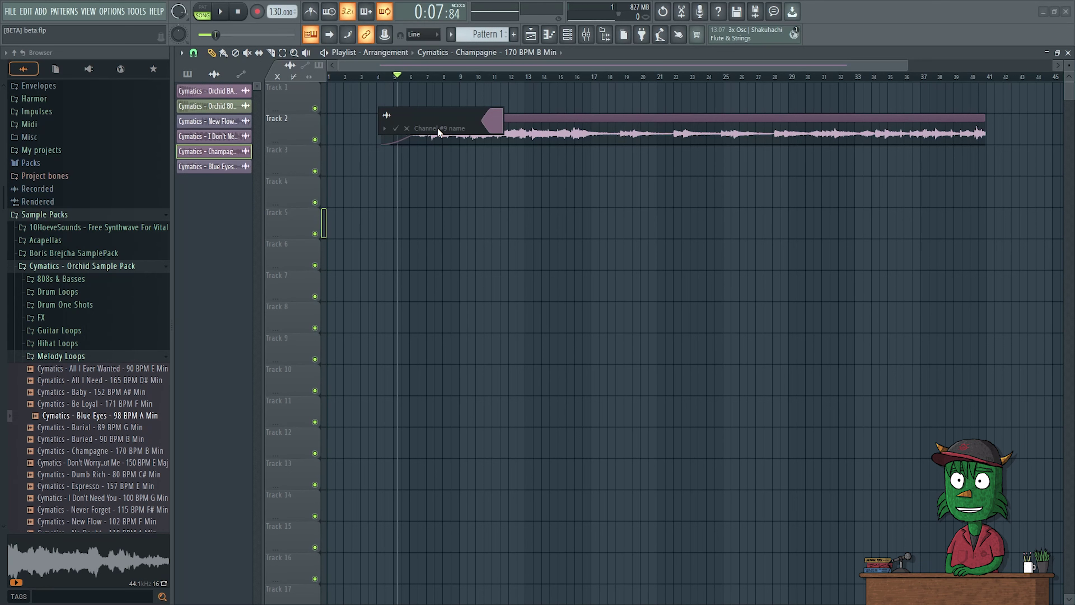
{"action": "left_click", "coordinate": [406, 128]}
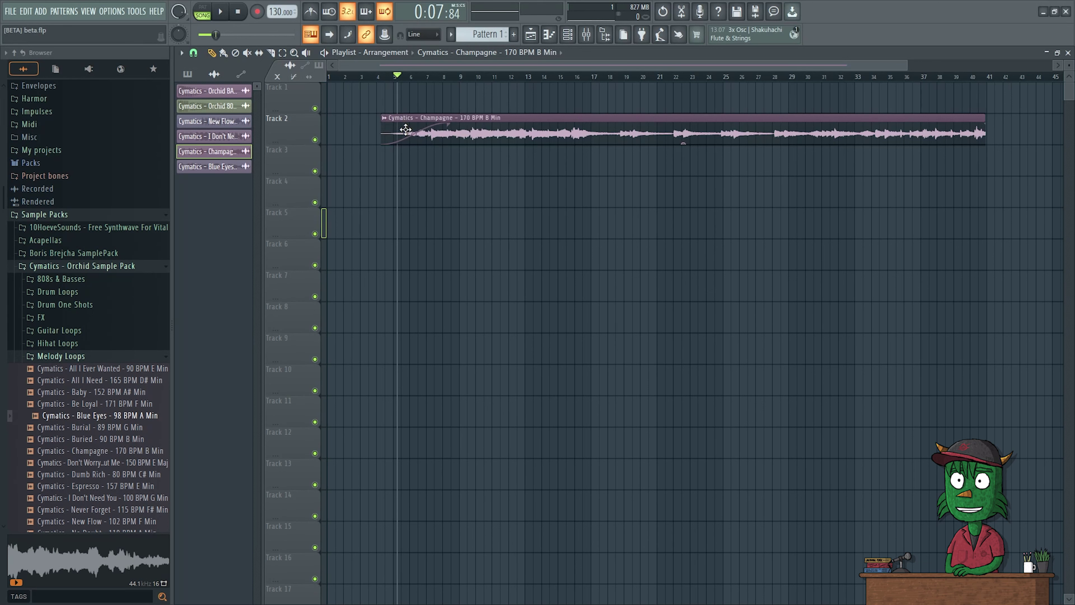
Step: Switch to the release notes in Chrome and read the Text entry and Browser items
{"action": "key", "text": "alt+Tab"}
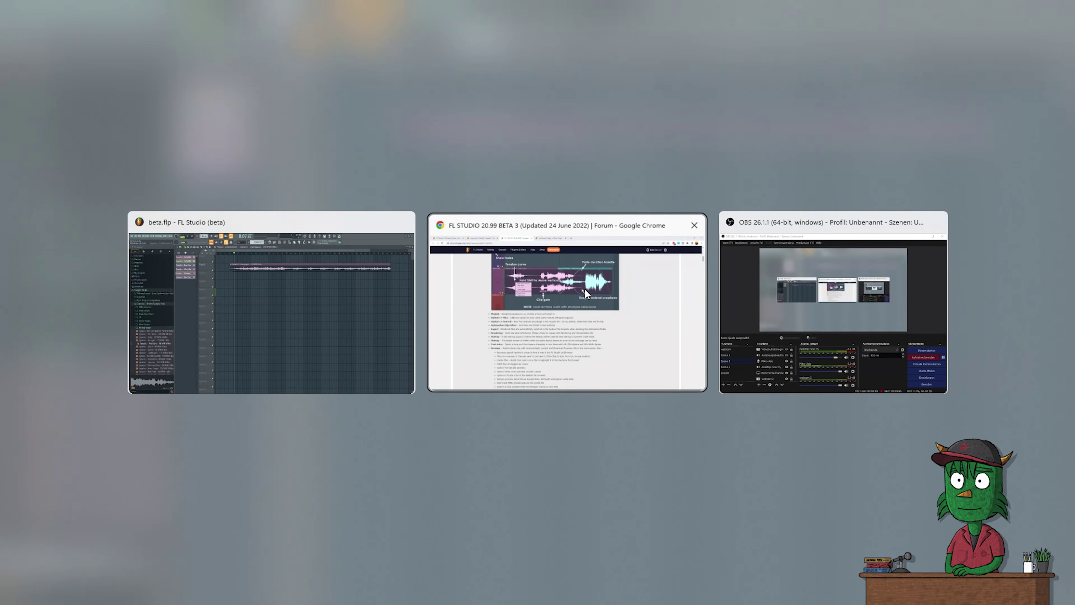
{"action": "scroll", "coordinate": [355, 437], "scroll_direction": "down", "scroll_amount": 1}
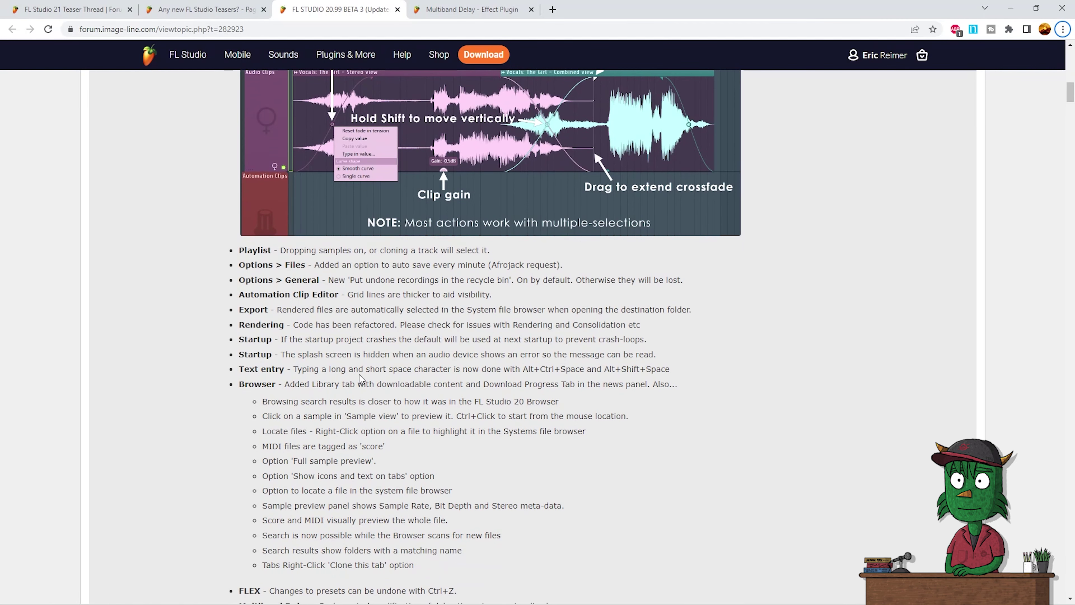
{"action": "scroll", "coordinate": [338, 330], "scroll_direction": "down", "scroll_amount": 2}
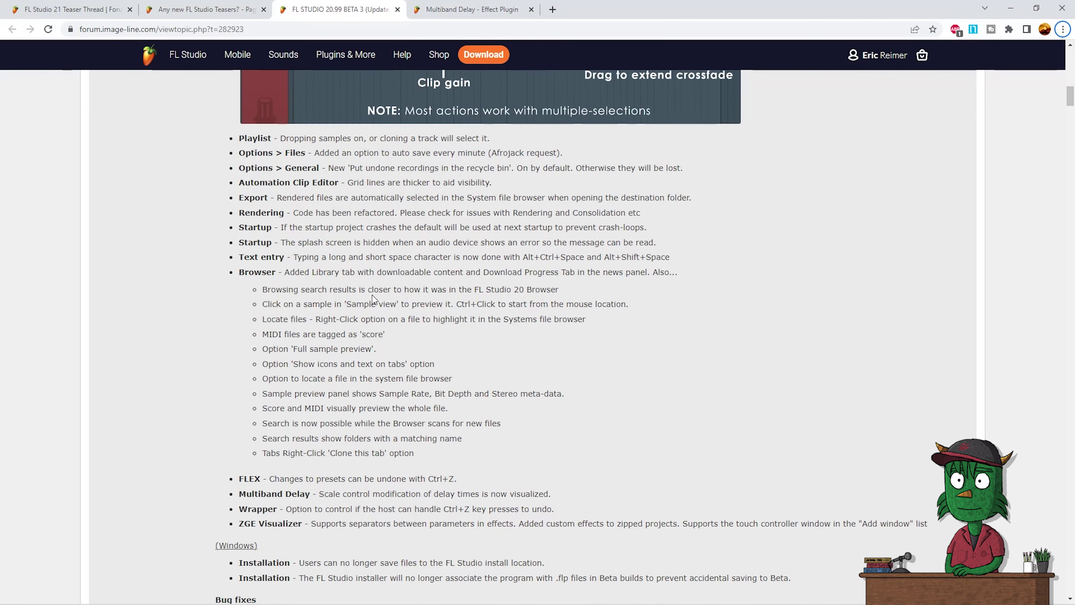
Step: Switch to FL Studio and look through the Browser's plugin database with its effect categories and plugins
{"action": "key", "text": "alt+Tab"}
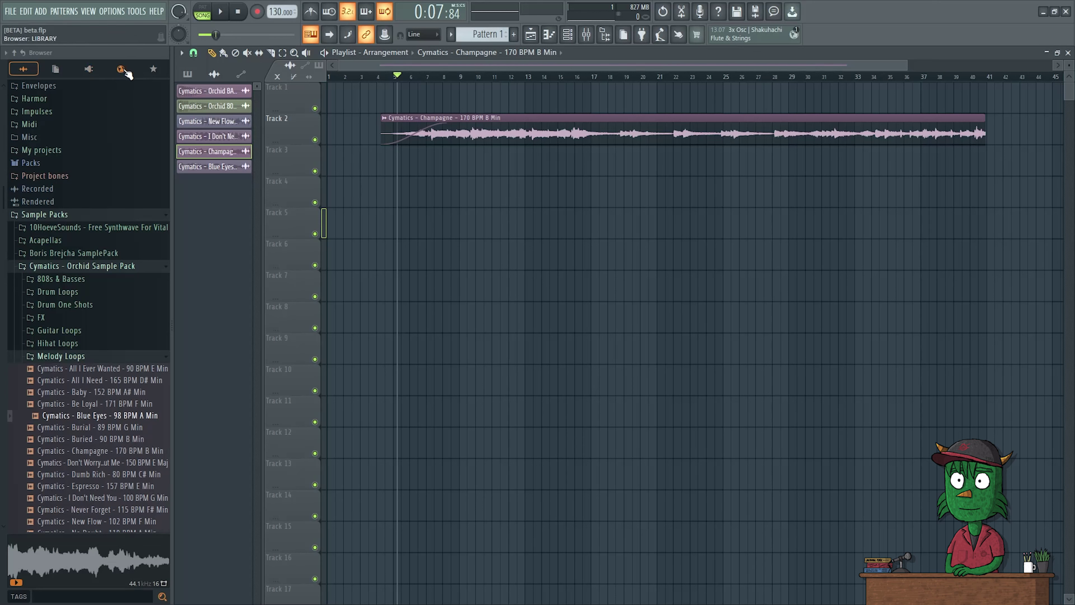
{"action": "left_click", "coordinate": [59, 75]}
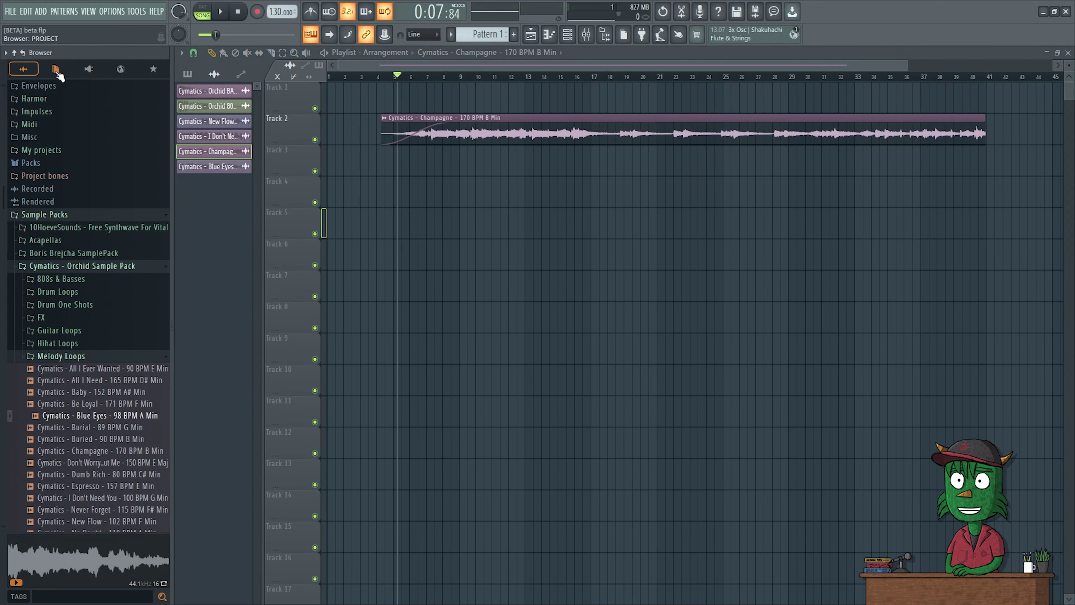
{"action": "left_click", "coordinate": [86, 71]}
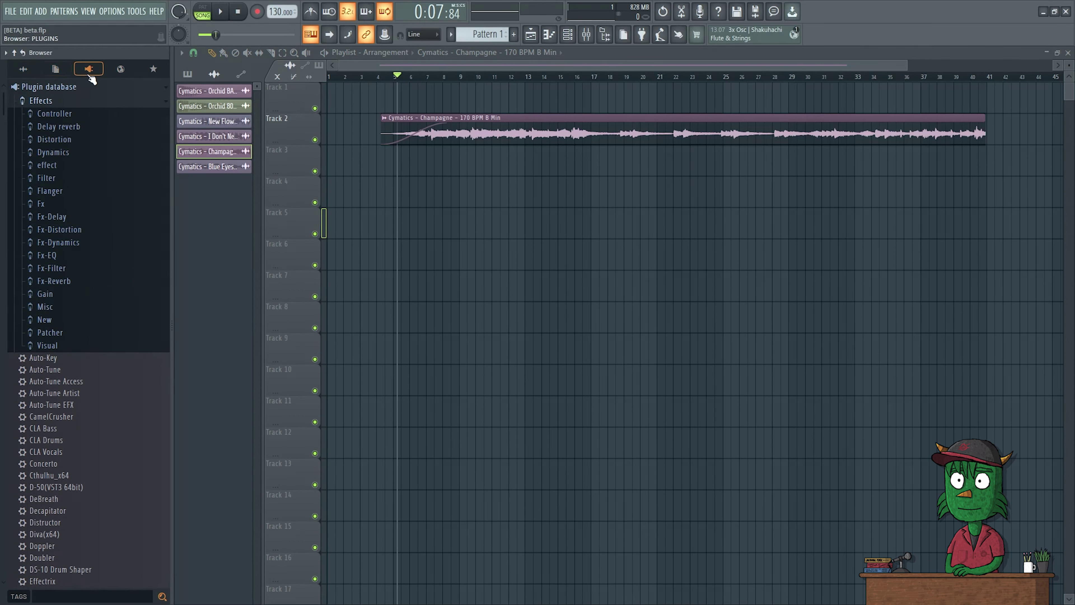
{"action": "scroll", "coordinate": [65, 403], "scroll_direction": "down", "scroll_amount": 8}
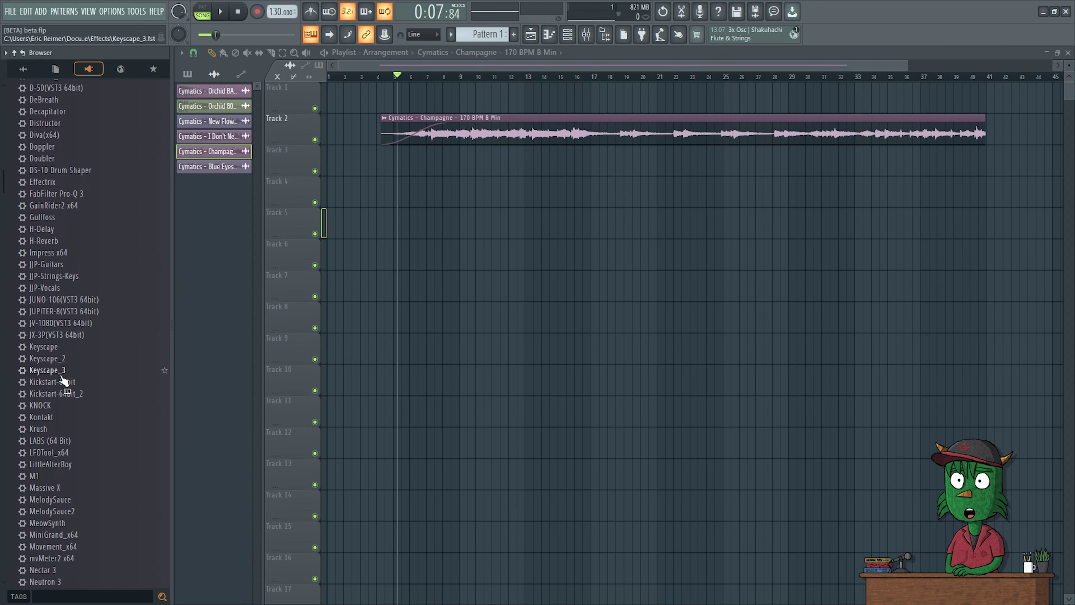
{"action": "scroll", "coordinate": [64, 377], "scroll_direction": "up", "scroll_amount": 10}
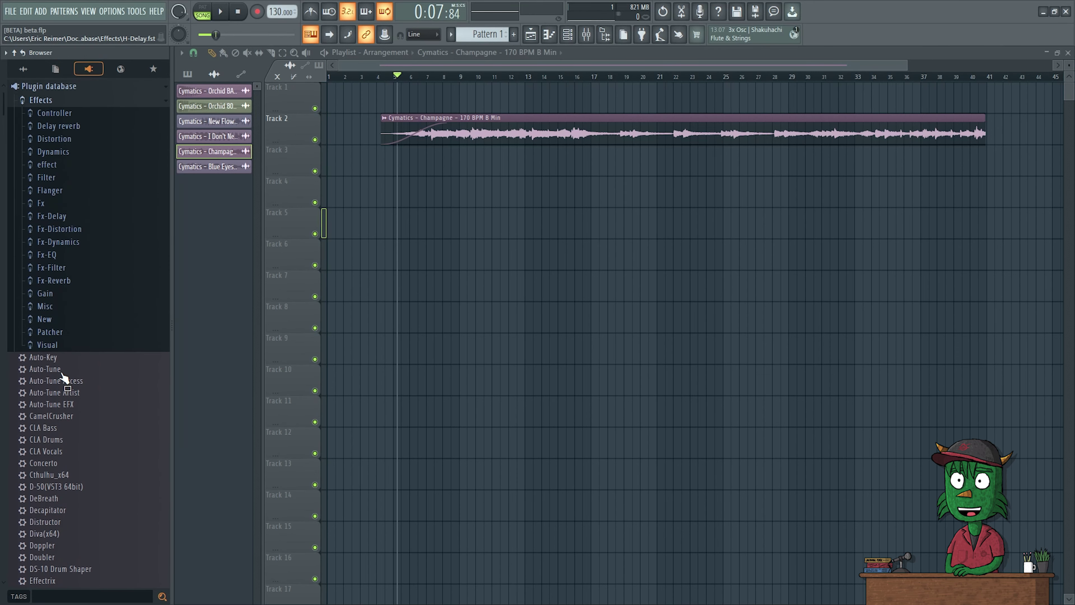
Step: Show the Browser's Library, widen the Browser to reveal full tab names and pack descriptions, and view the FLEX, FPC and Harmor packs
{"action": "left_click", "coordinate": [123, 71]}
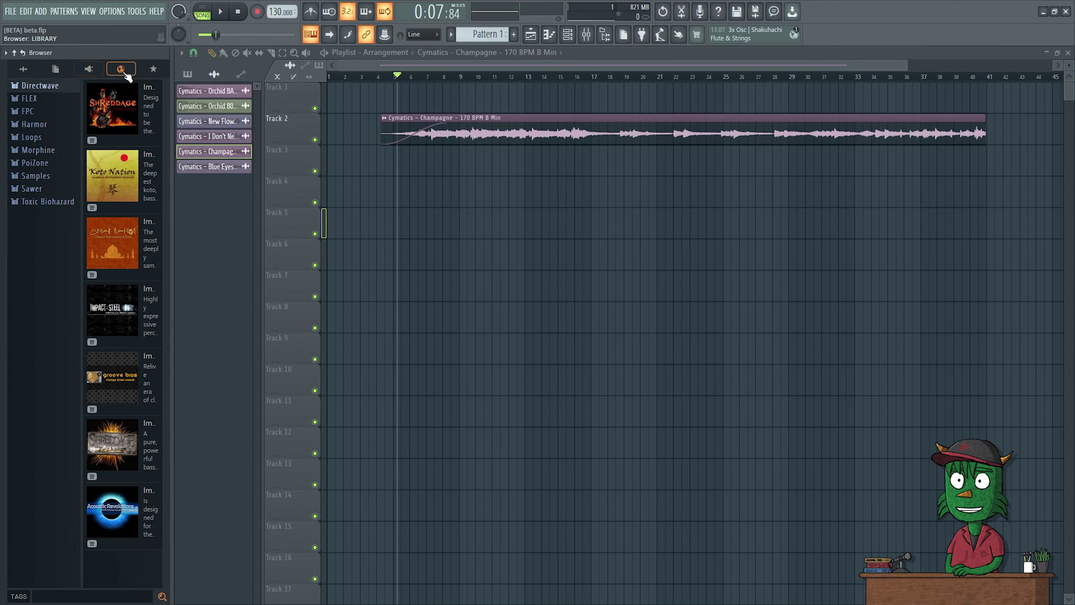
{"action": "left_click_drag", "start_coordinate": [172, 123], "coordinate": [378, 123]}
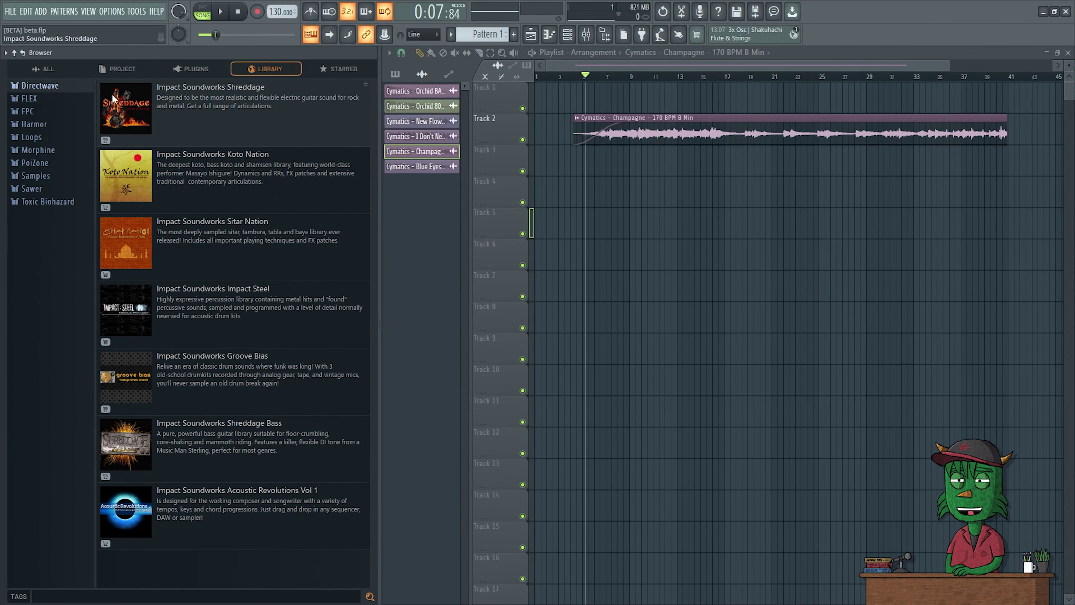
{"action": "left_click", "coordinate": [29, 101]}
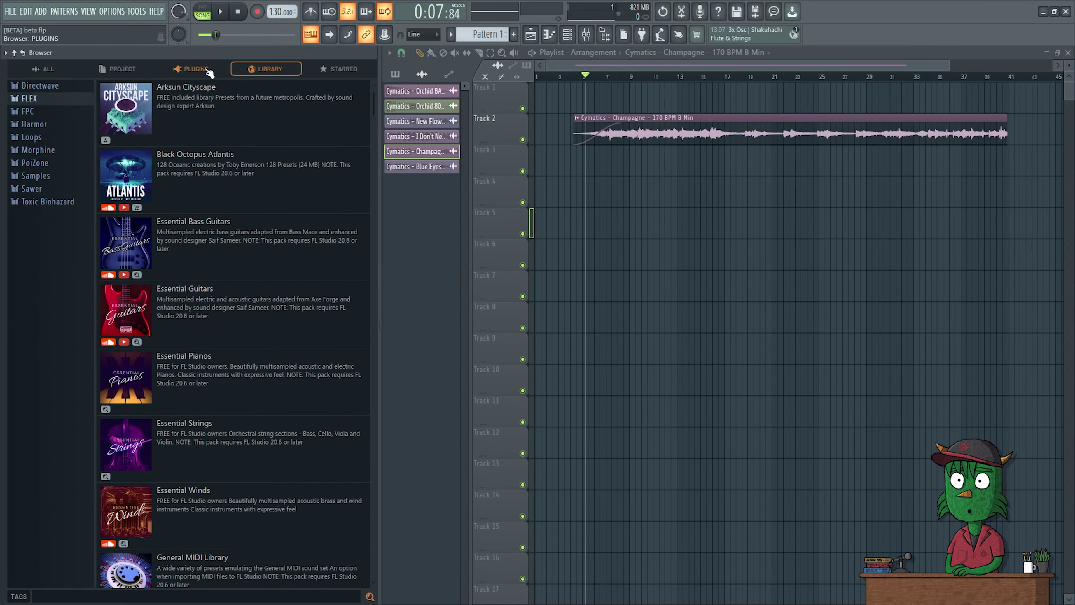
{"action": "left_click", "coordinate": [41, 114]}
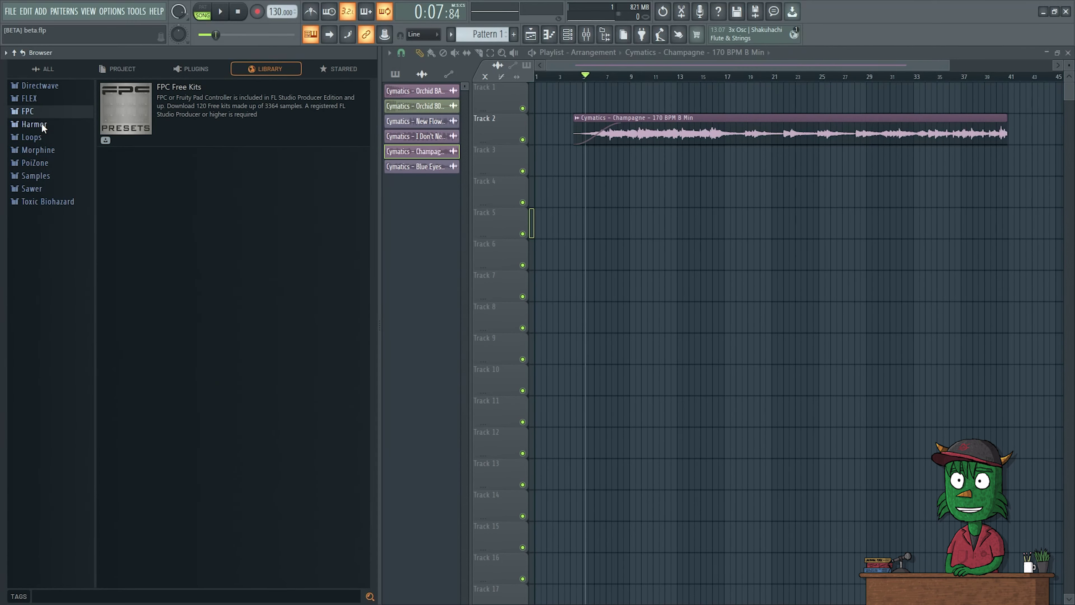
{"action": "left_click", "coordinate": [42, 125]}
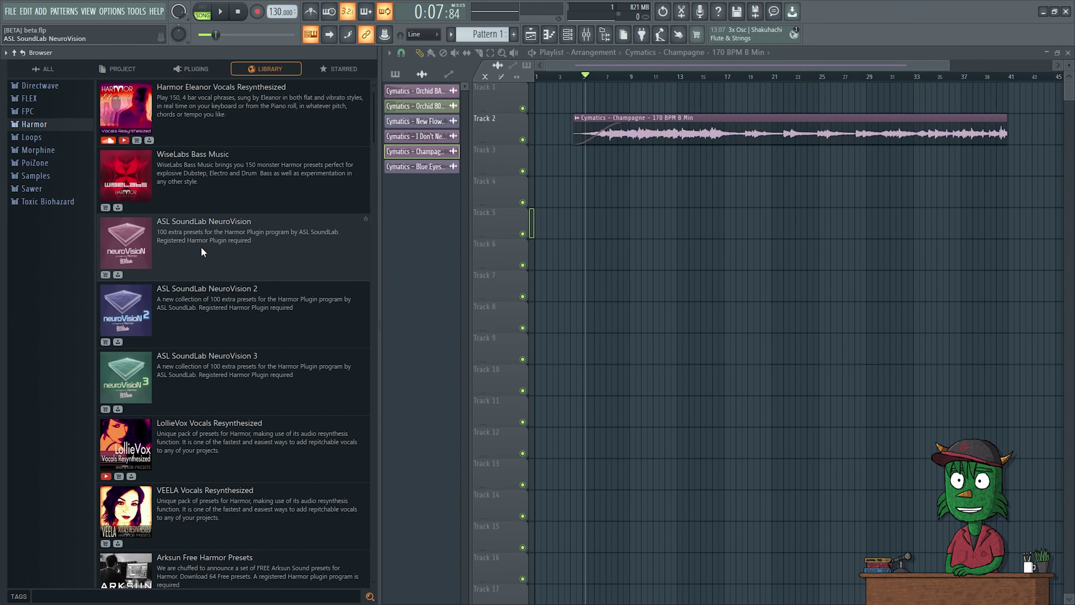
Step: Browse the Library's PoiZone, Samples, Morphine, Loops, Harmor and FPC categories, then look through the FLEX packs
{"action": "left_click", "coordinate": [39, 164]}
{"action": "left_click", "coordinate": [40, 175]}
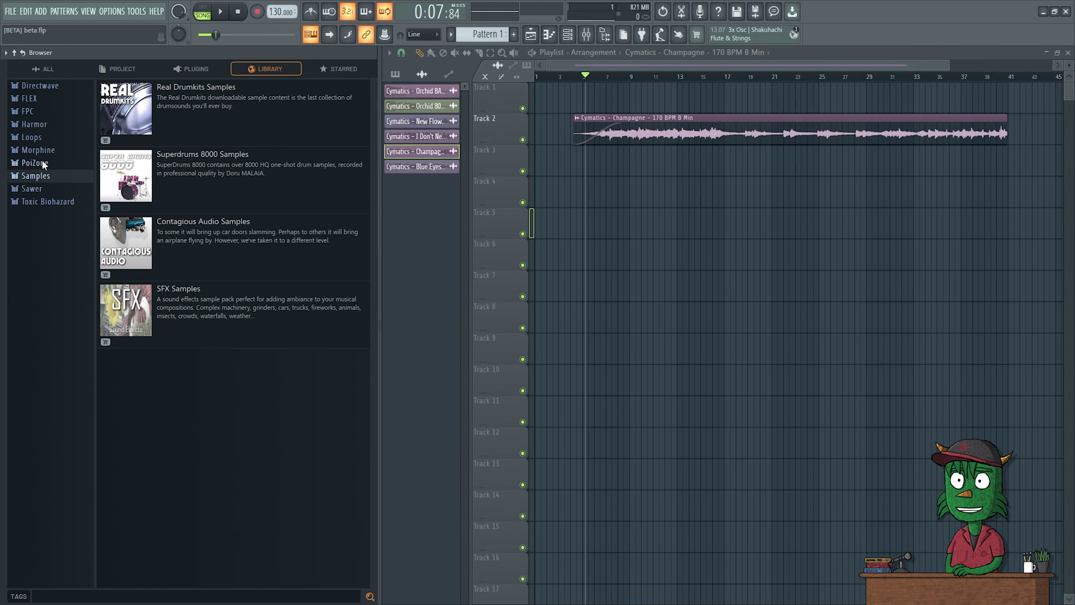
{"action": "left_click", "coordinate": [44, 150]}
{"action": "left_click", "coordinate": [46, 137]}
{"action": "left_click", "coordinate": [50, 124]}
{"action": "left_click", "coordinate": [52, 111]}
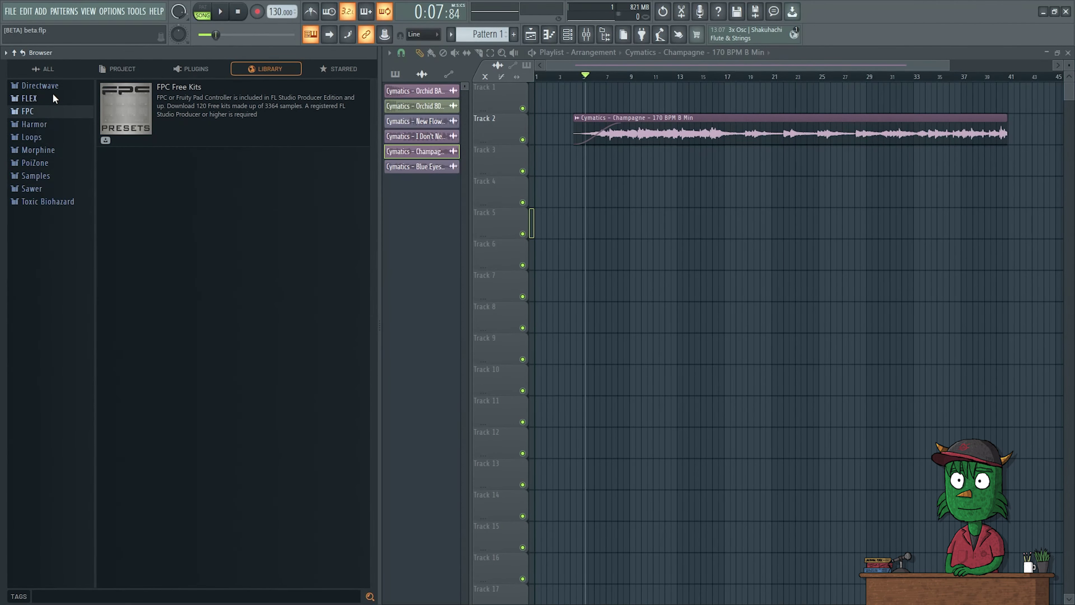
{"action": "left_click", "coordinate": [52, 96]}
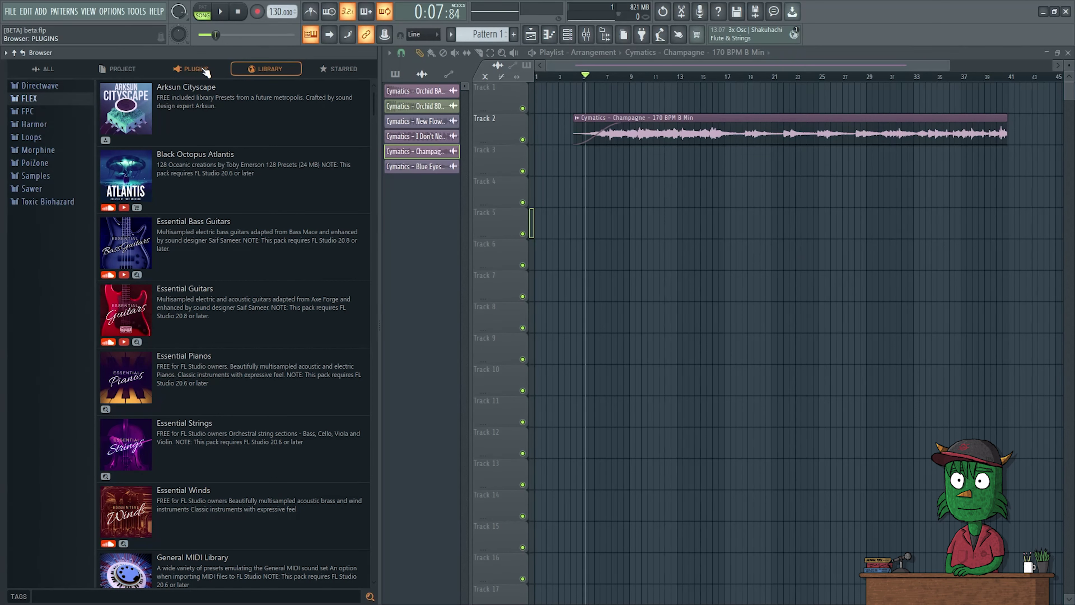
{"action": "scroll", "coordinate": [210, 243], "scroll_direction": "down", "scroll_amount": 5}
{"action": "scroll", "coordinate": [210, 245], "scroll_direction": "up", "scroll_amount": 5}
Step: View the Browser's starred items, including the 909 CH 1 sample
{"action": "left_click", "coordinate": [330, 72]}
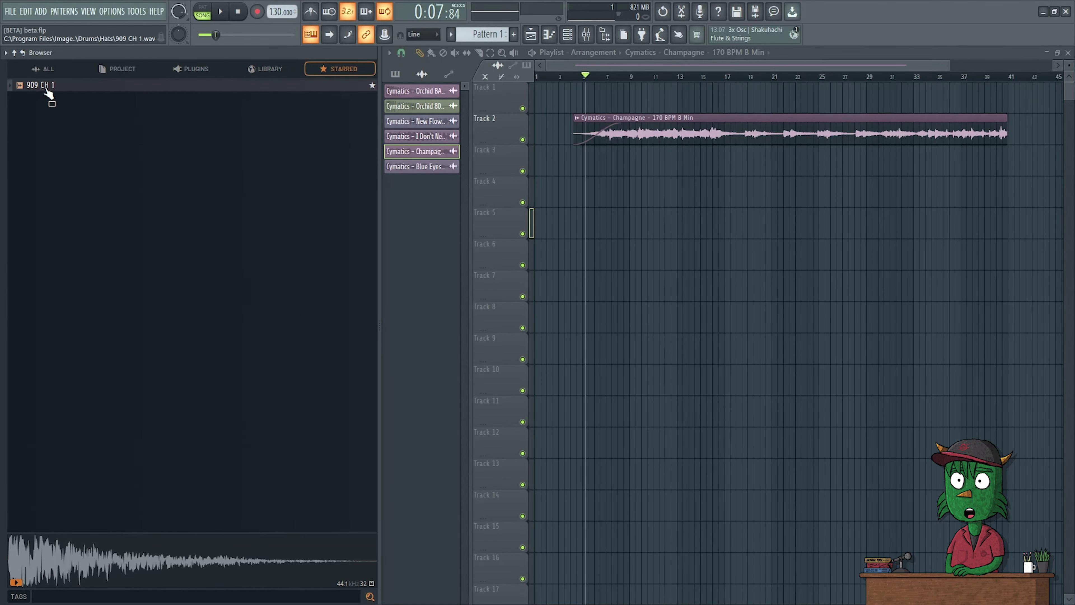
{"action": "left_click_drag", "start_coordinate": [46, 90], "coordinate": [44, 89]}
{"action": "left_click_drag", "start_coordinate": [315, 136], "coordinate": [213, 137]}
Step: Star the "Cymatics - Blue Eyes - 98 BPM A Min" loop in the Melody Loops folder and show it among the starred items
{"action": "left_click", "coordinate": [45, 69]}
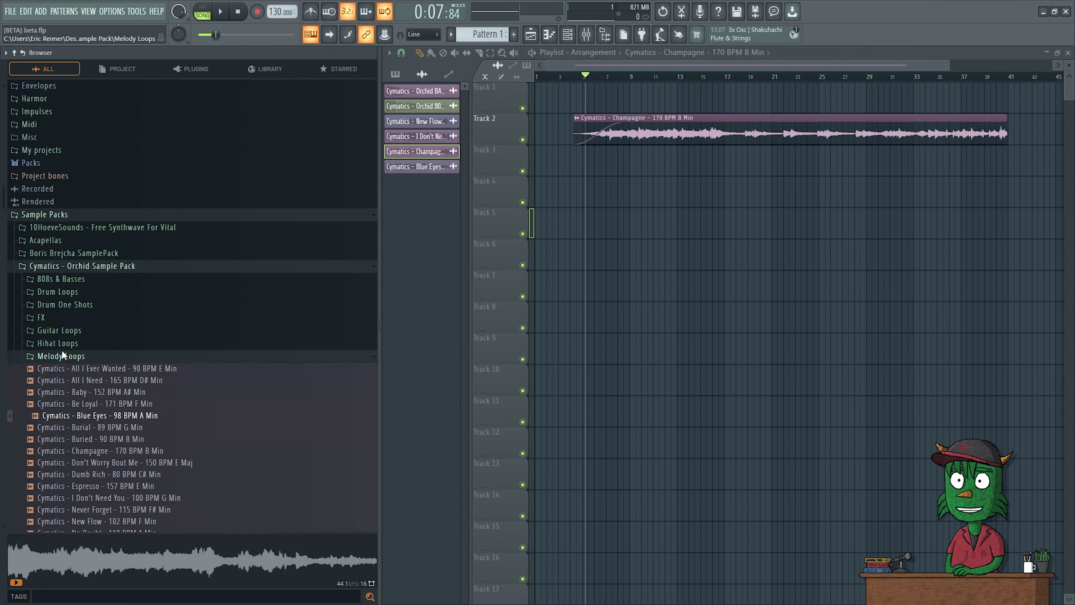
{"action": "left_click_drag", "start_coordinate": [106, 417], "coordinate": [376, 419]}
{"action": "left_click", "coordinate": [372, 417]}
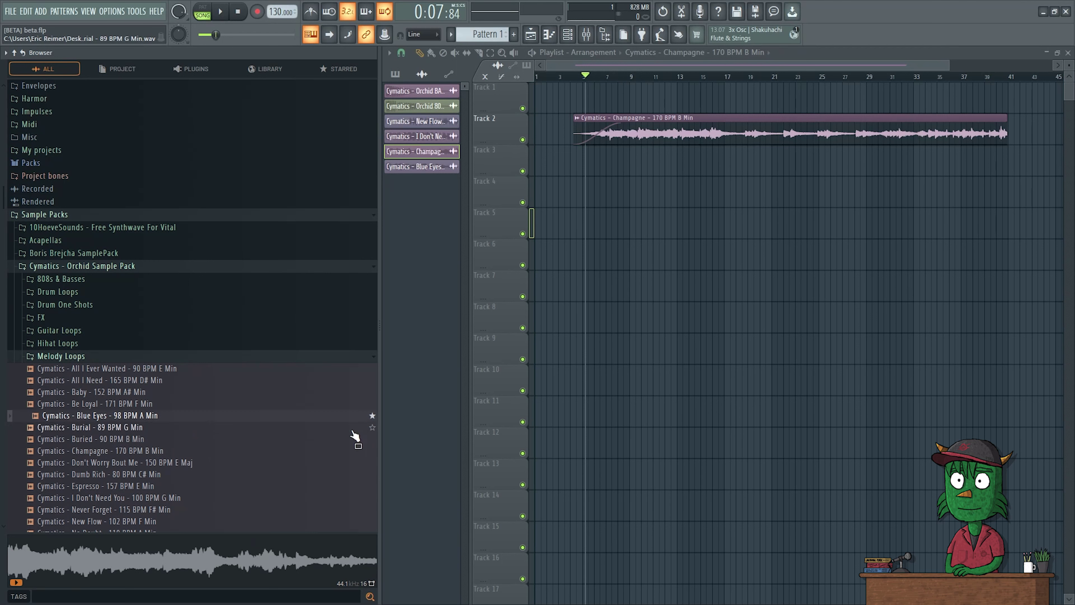
{"action": "left_click", "coordinate": [343, 70]}
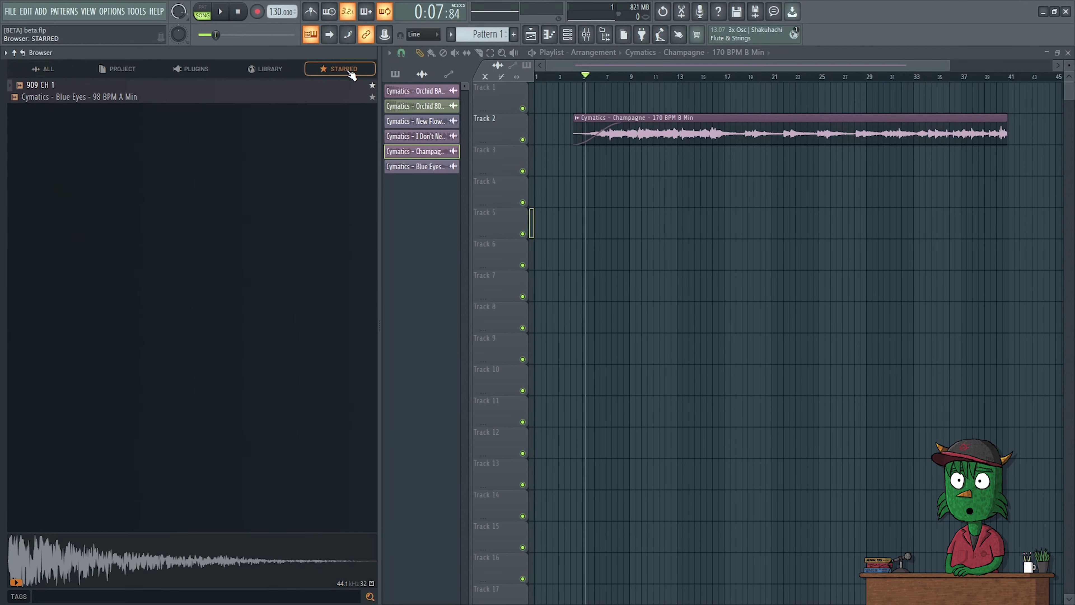
{"action": "left_click_drag", "start_coordinate": [344, 98], "coordinate": [190, 204]}
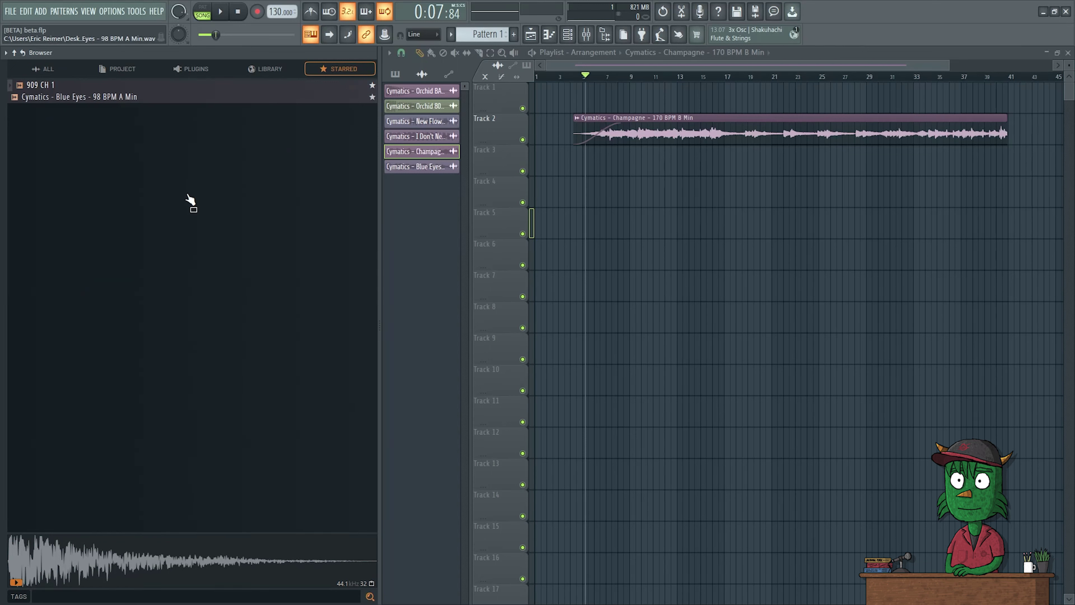
Step: Clone the Browser's Starred and Library tabs
{"action": "right_click", "coordinate": [333, 70]}
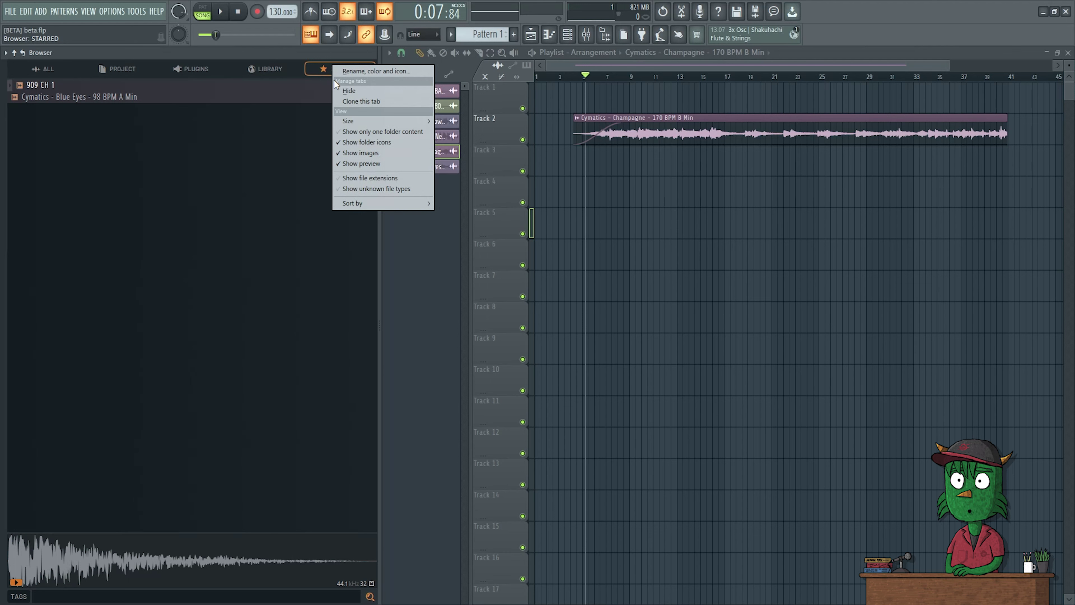
{"action": "left_click", "coordinate": [356, 101]}
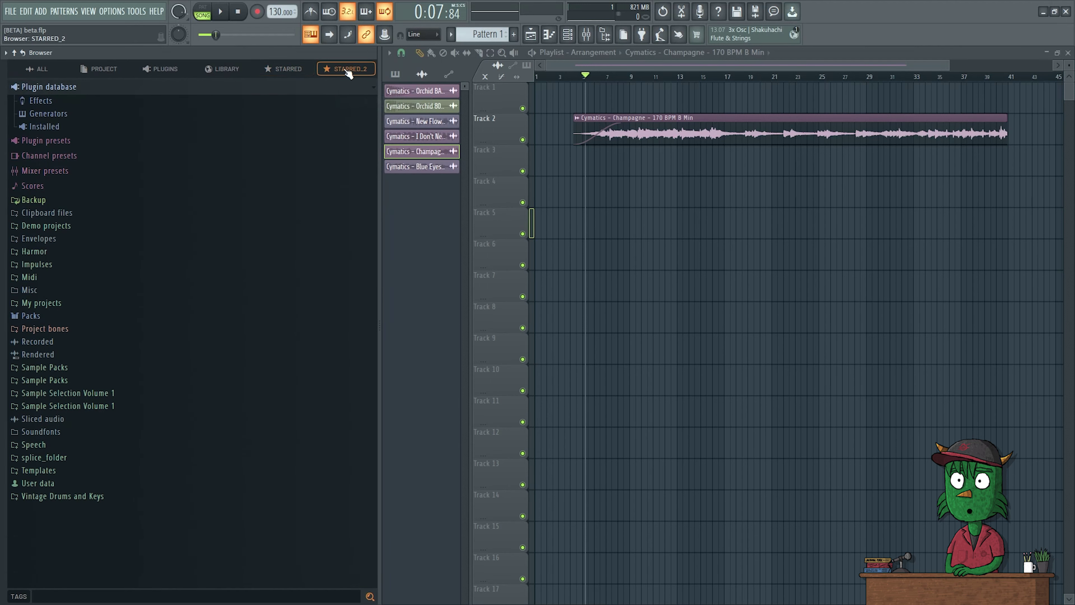
{"action": "right_click", "coordinate": [214, 69]}
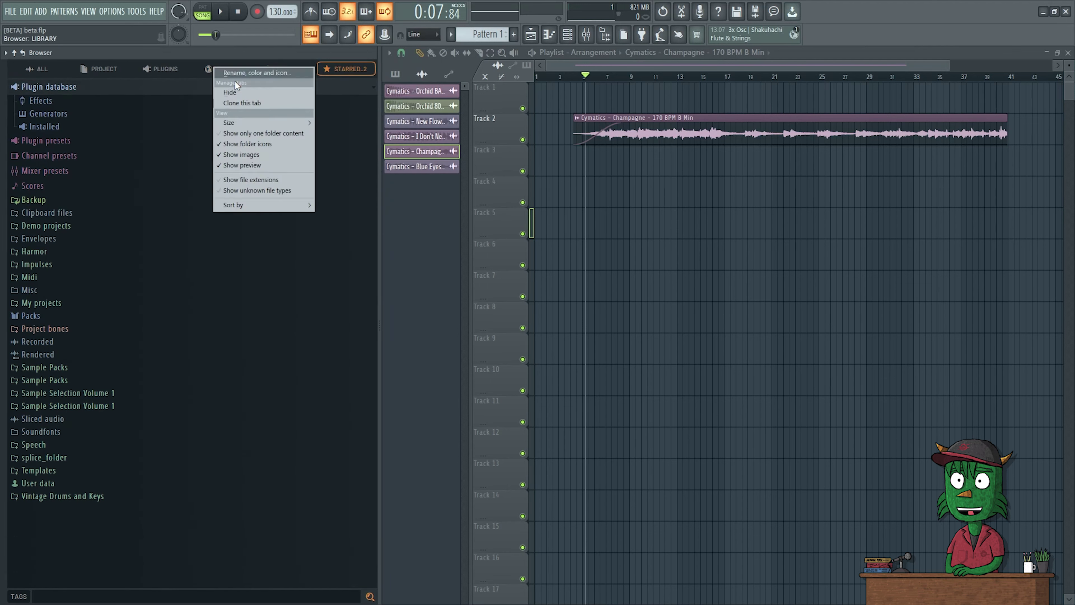
{"action": "left_click", "coordinate": [260, 101]}
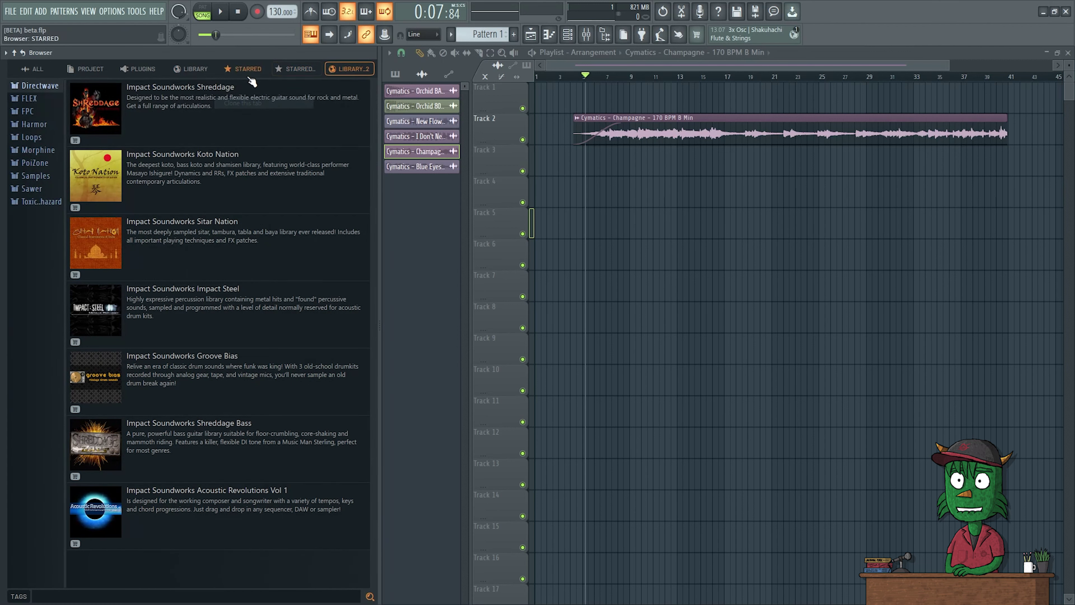
Step: Delete the cloned Library and Starred tabs and return to the Browser's full file list
{"action": "right_click", "coordinate": [354, 71]}
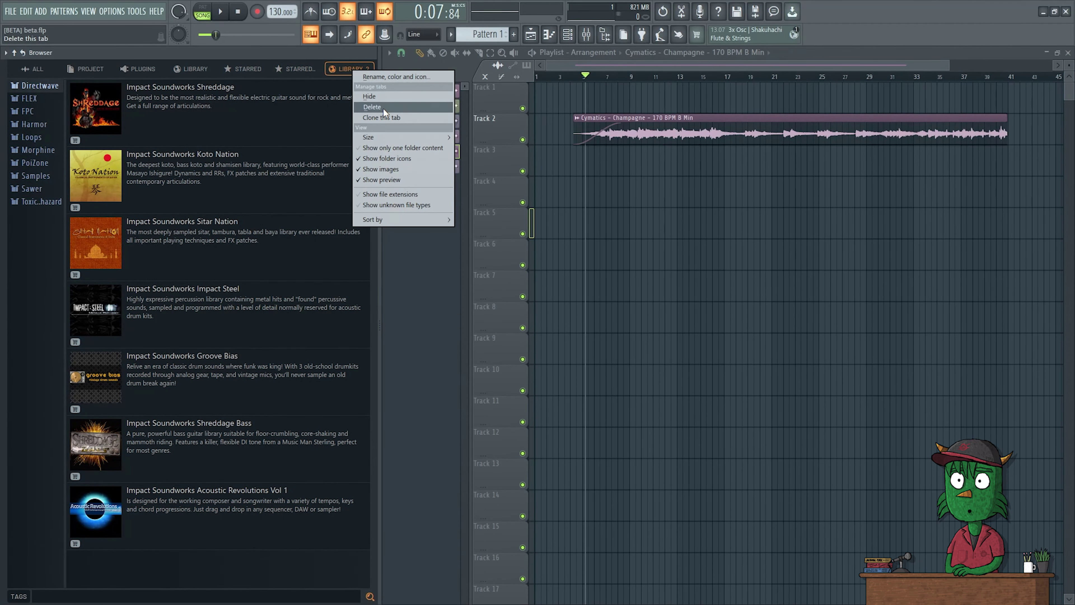
{"action": "left_click", "coordinate": [383, 108]}
{"action": "right_click", "coordinate": [349, 63]}
{"action": "left_click", "coordinate": [379, 104]}
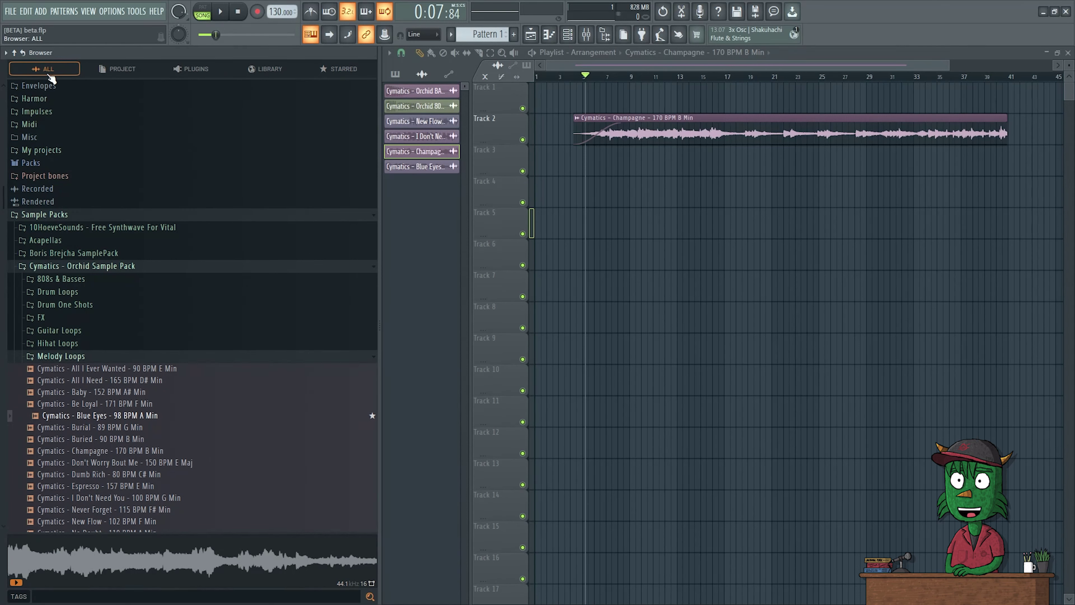
Step: Preview the selected melody loop in the Browser from several points in its waveform
{"action": "left_click", "coordinate": [106, 421]}
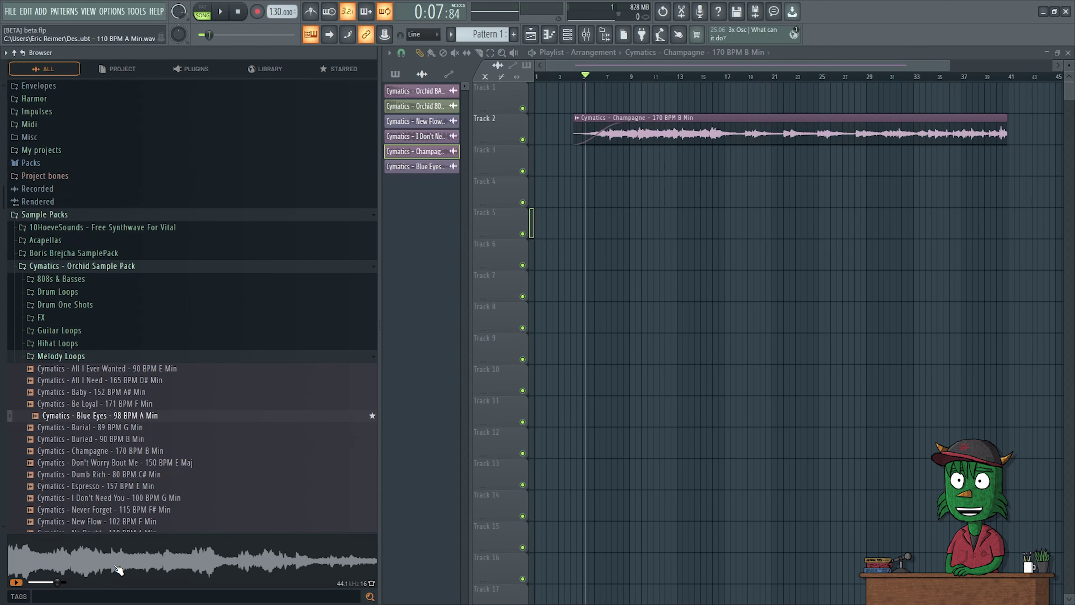
{"action": "left_click", "coordinate": [163, 567]}
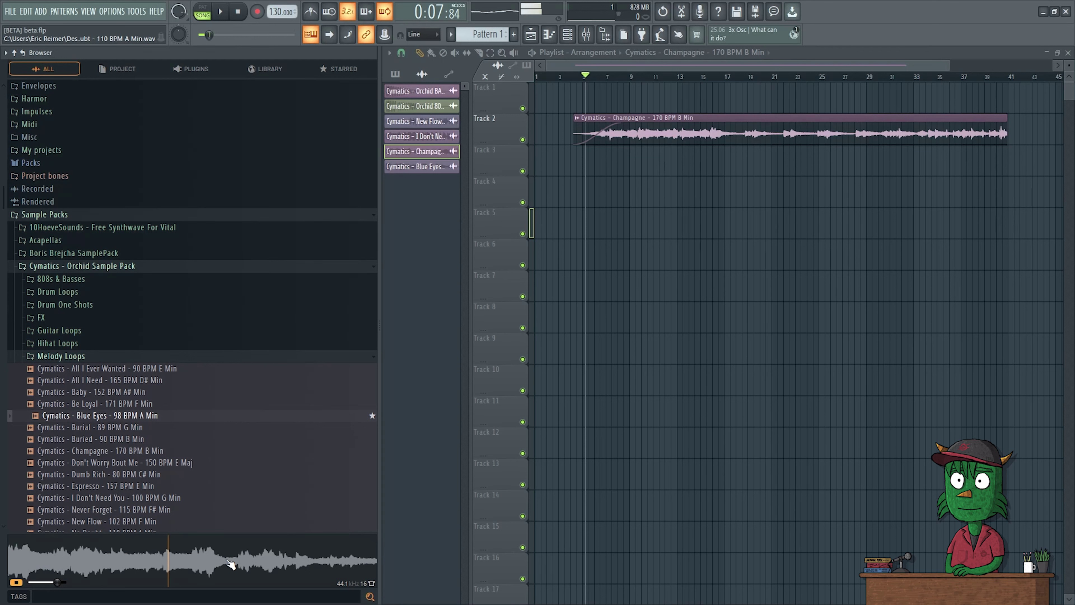
{"action": "left_click", "coordinate": [99, 560]}
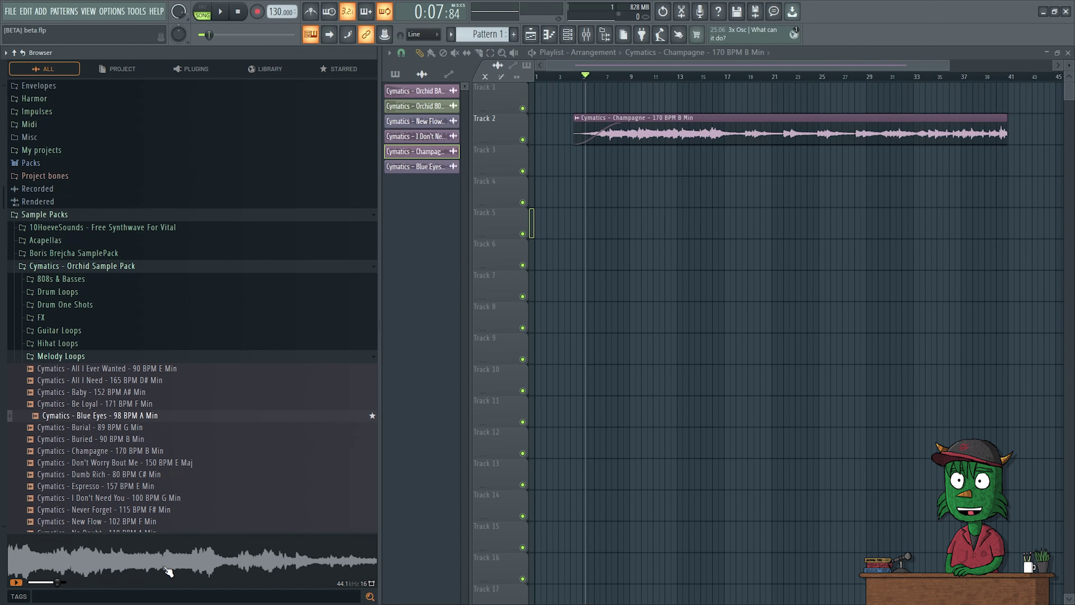
{"action": "left_click", "coordinate": [67, 567]}
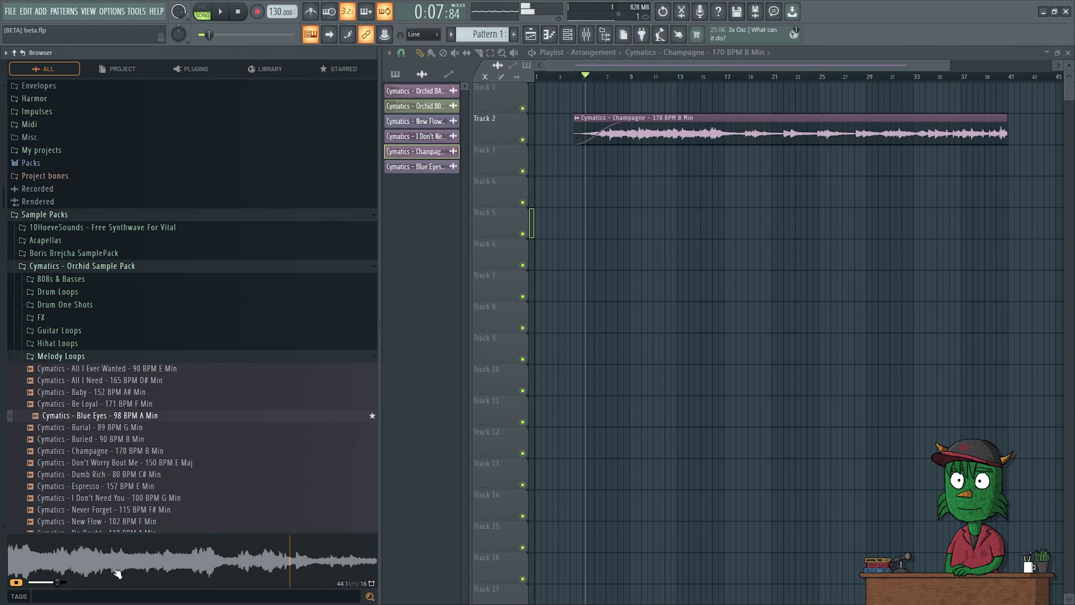
{"action": "key", "text": "space"}
{"action": "key", "text": "space"}
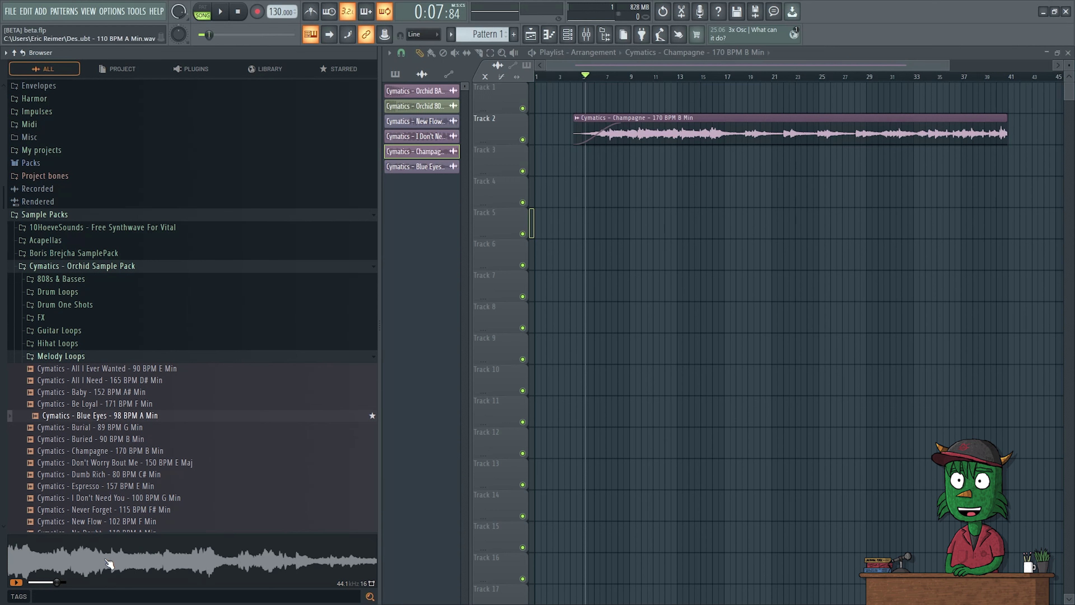
Step: Filter the Browser by the midi tag and select the fpc_6-8_groove_11 file to show its note preview
{"action": "left_click", "coordinate": [16, 597]}
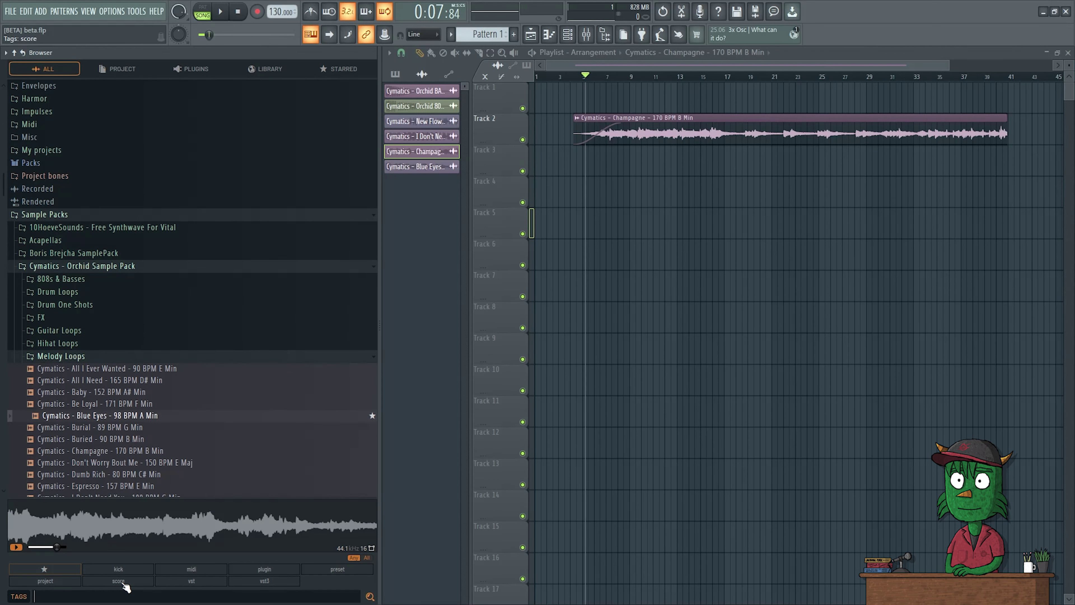
{"action": "left_click", "coordinate": [191, 570]}
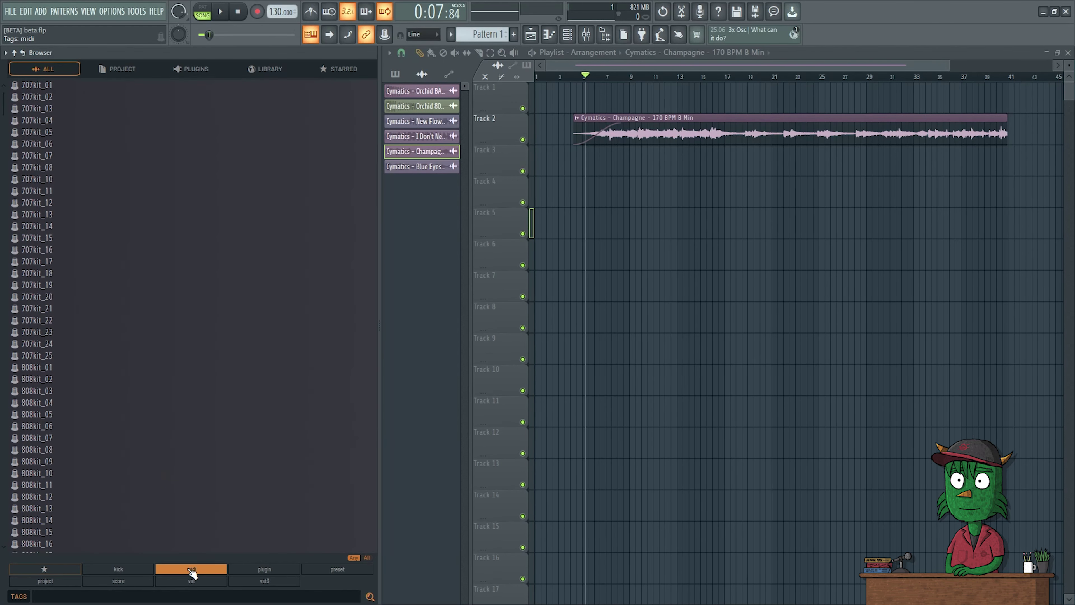
{"action": "scroll", "coordinate": [120, 367], "scroll_direction": "down", "scroll_amount": 10}
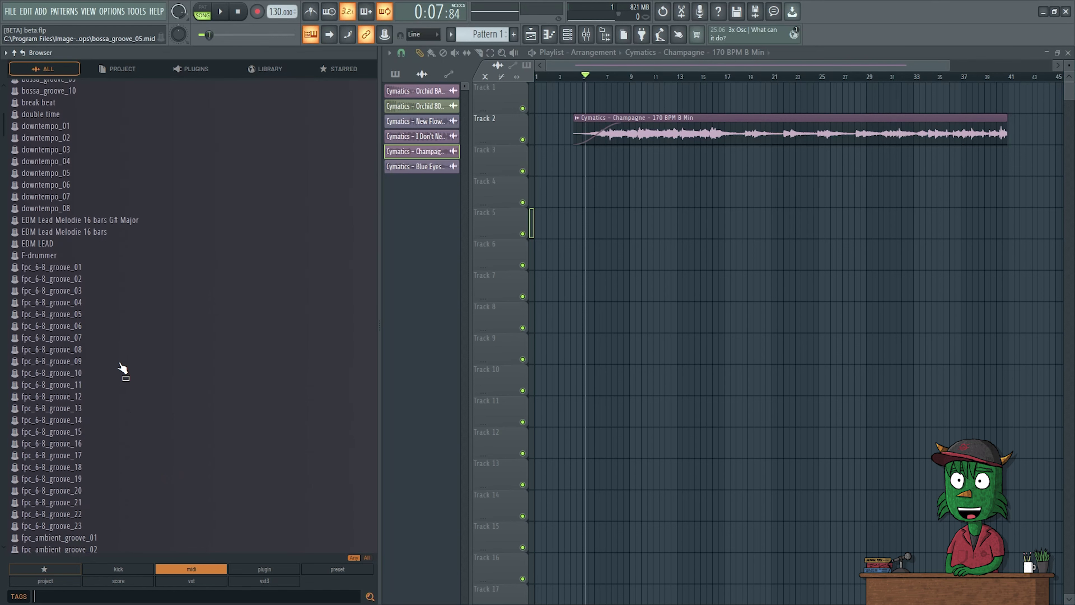
{"action": "left_click", "coordinate": [50, 380]}
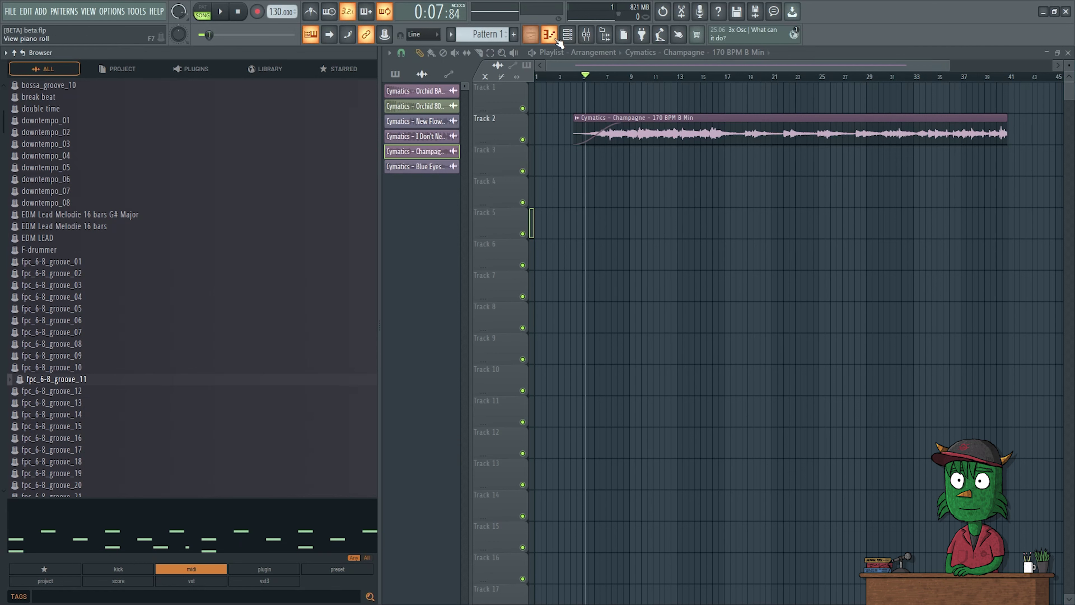
Step: Add an FPC channel to the channel rack and arrange the rack above the FPC window
{"action": "left_click", "coordinate": [568, 33]}
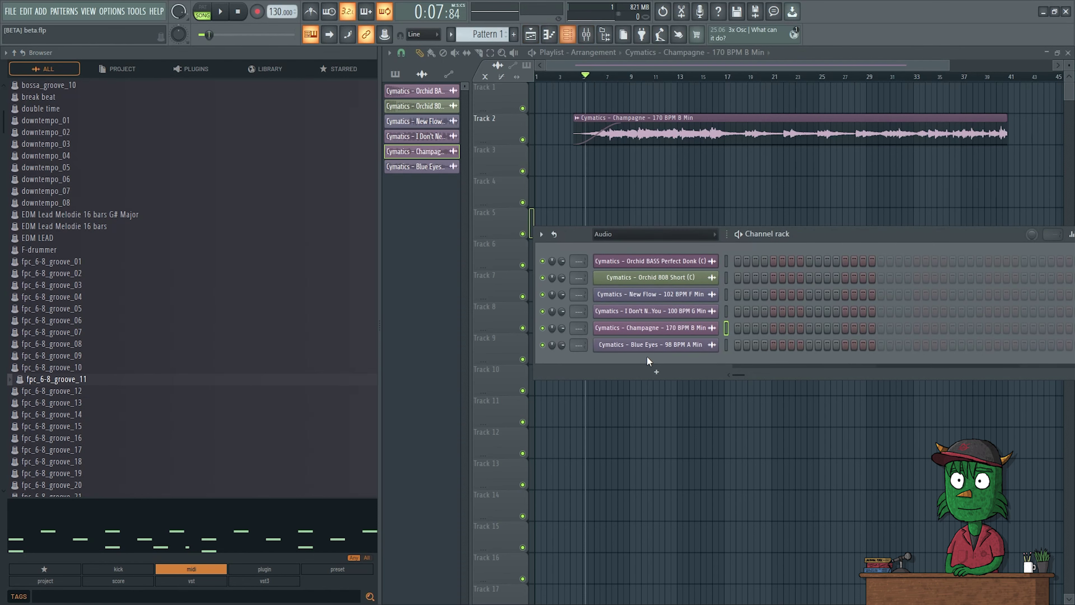
{"action": "left_click", "coordinate": [656, 372]}
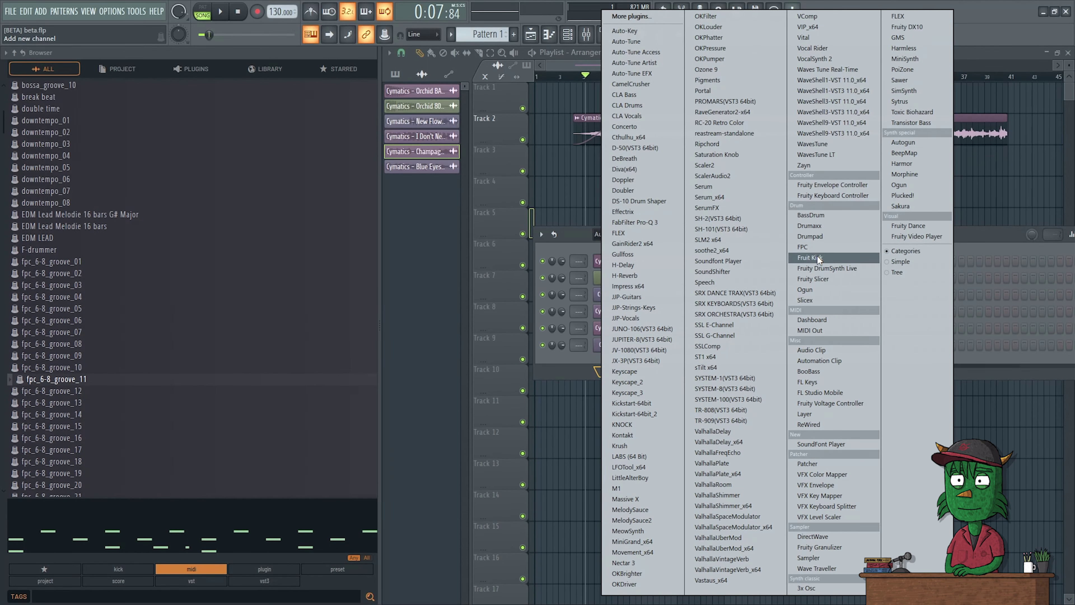
{"action": "left_click", "coordinate": [811, 246]}
{"action": "left_click_drag", "start_coordinate": [685, 175], "coordinate": [608, 237]}
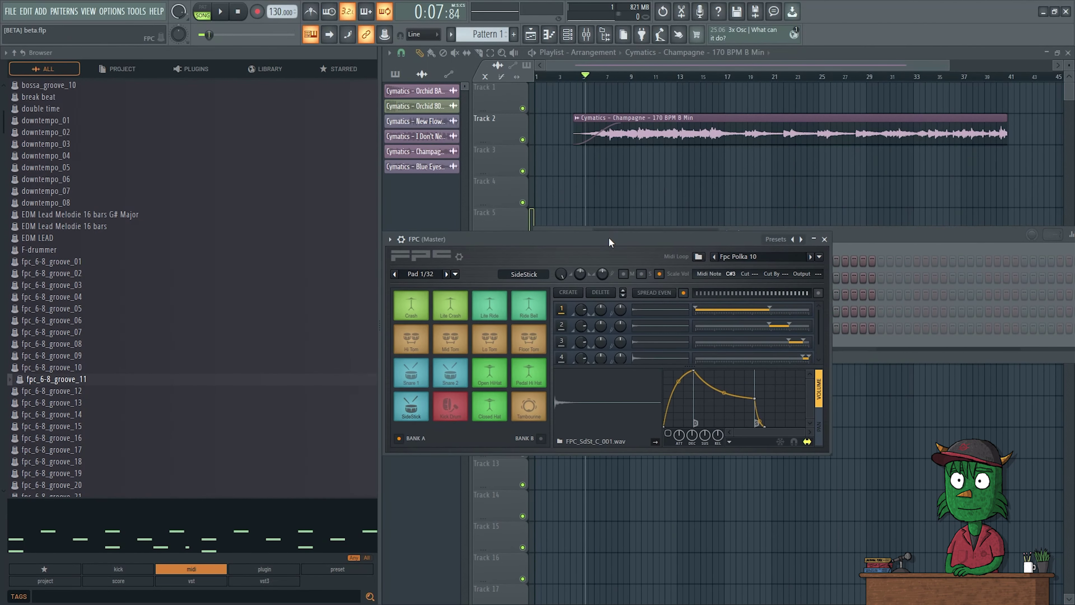
{"action": "left_click_drag", "start_coordinate": [857, 231], "coordinate": [752, 106]}
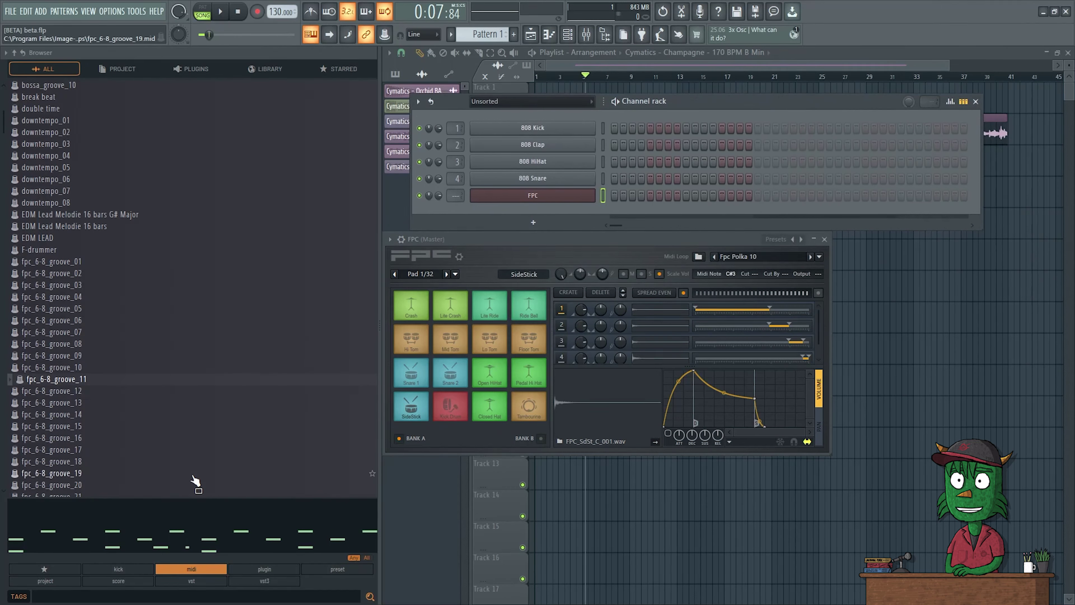
Step: Load the fpc_6-8_groove_11 MIDI file onto the FPC channel, play it briefly and close the open windows
{"action": "left_click_drag", "start_coordinate": [55, 379], "coordinate": [560, 197]}
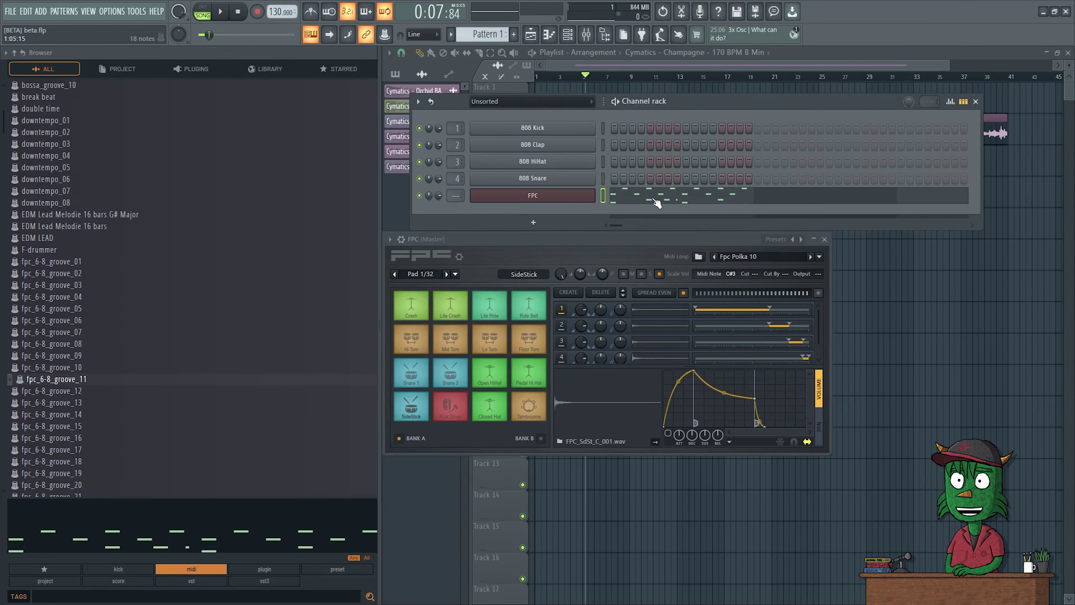
{"action": "key", "text": "space"}
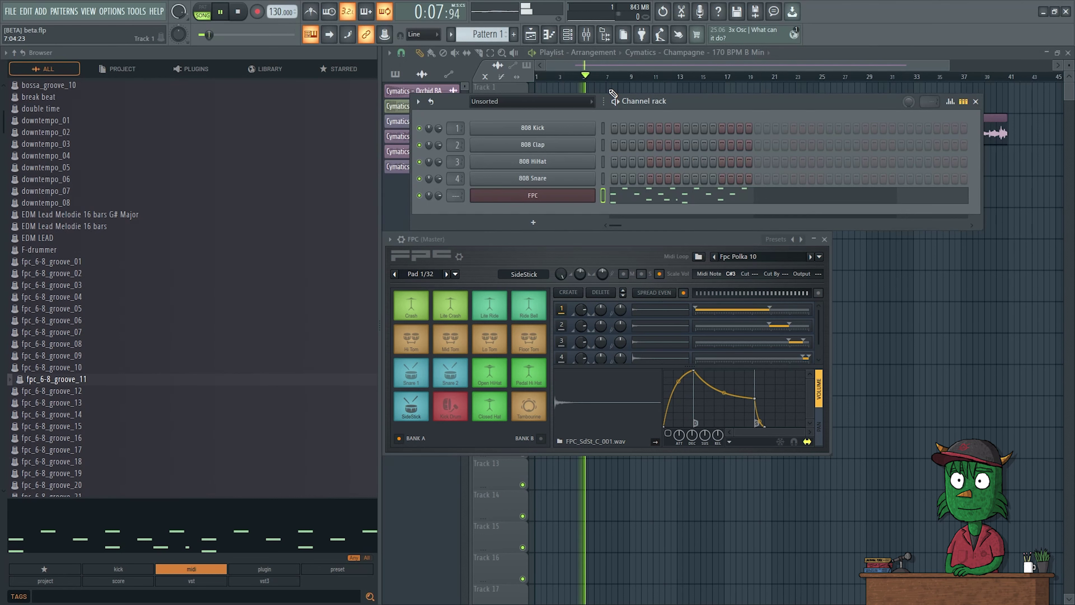
{"action": "key", "text": "space"}
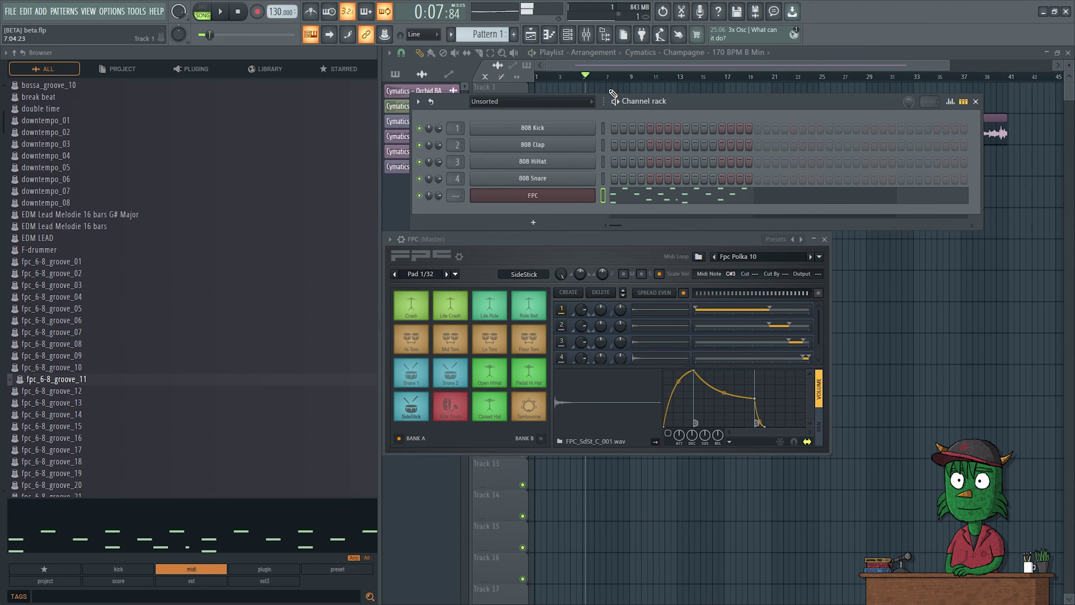
{"action": "left_click", "coordinate": [420, 104]}
{"action": "mouse_move", "coordinate": [432, 115]}
{"action": "key", "text": "Escape"}
Step: Place Pattern 1 at the start of Track 4 and delete the Cymatics Champagne clips from Tracks 2 and 7
{"action": "left_click", "coordinate": [910, 292]}
{"action": "left_click_drag", "start_coordinate": [911, 293], "coordinate": [703, 292]}
{"action": "left_click", "coordinate": [395, 74]}
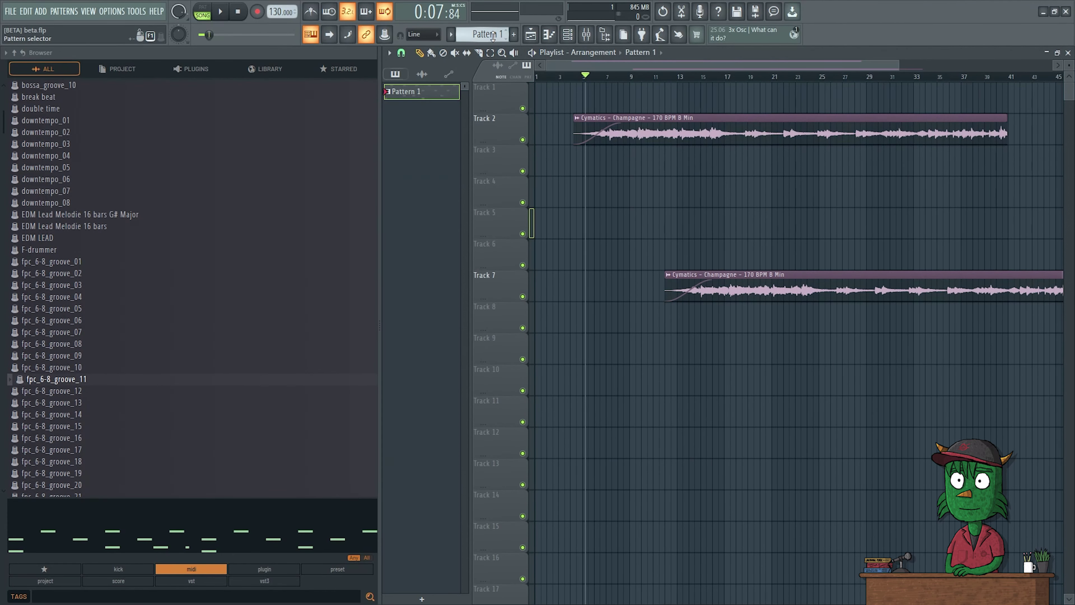
{"action": "left_click", "coordinate": [609, 199]}
{"action": "left_click_drag", "start_coordinate": [612, 203], "coordinate": [547, 203]}
{"action": "right_click", "coordinate": [742, 292]}
{"action": "right_click", "coordinate": [720, 133]}
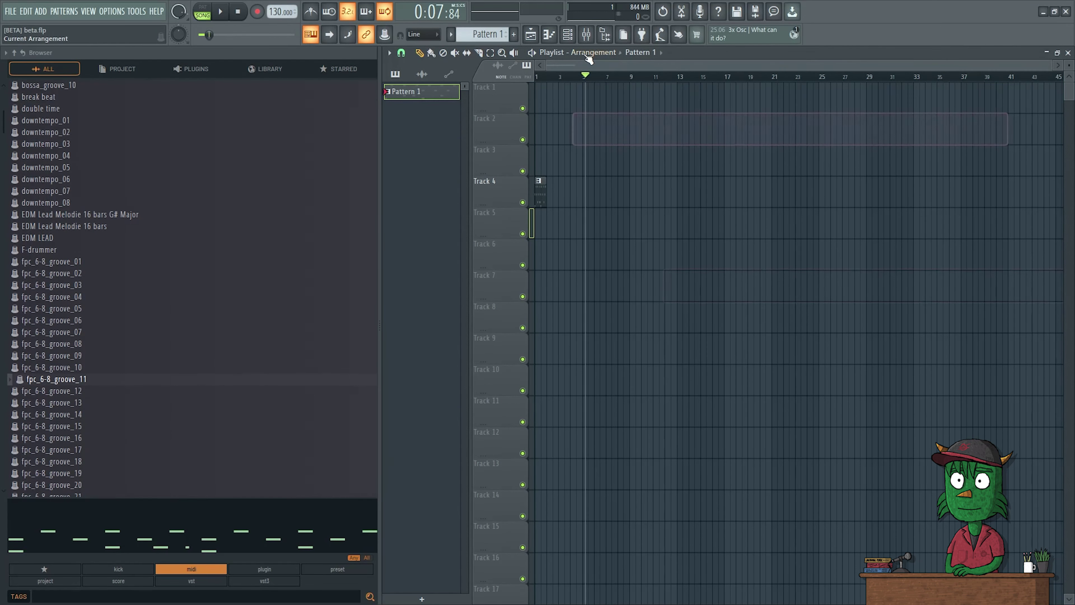
Step: Play the Pattern 1 clip on Track 4 and delete it from the playlist
{"action": "key", "text": "space"}
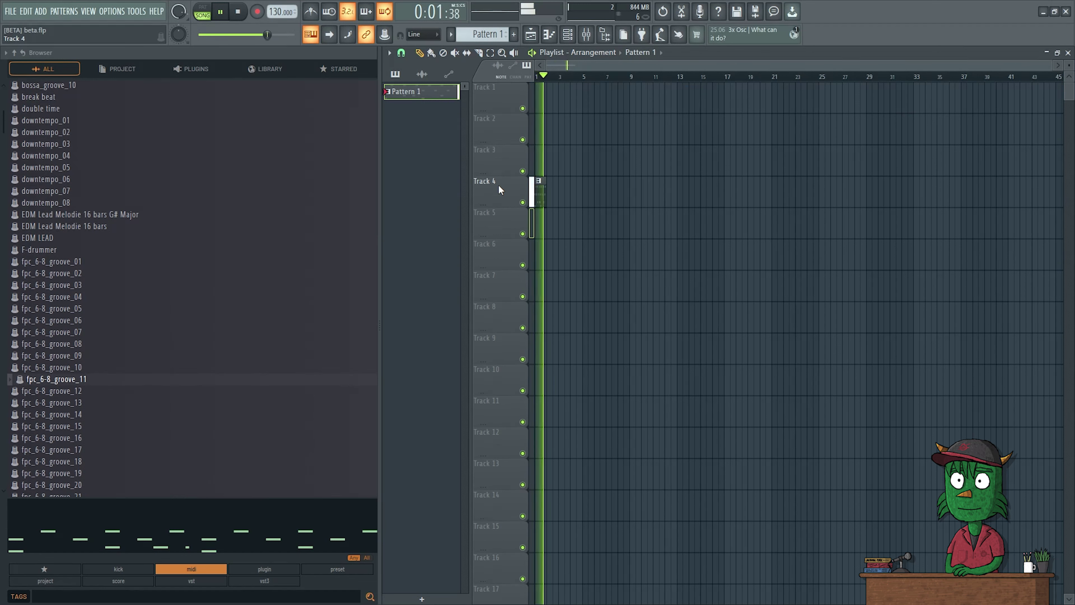
{"action": "key", "text": "space"}
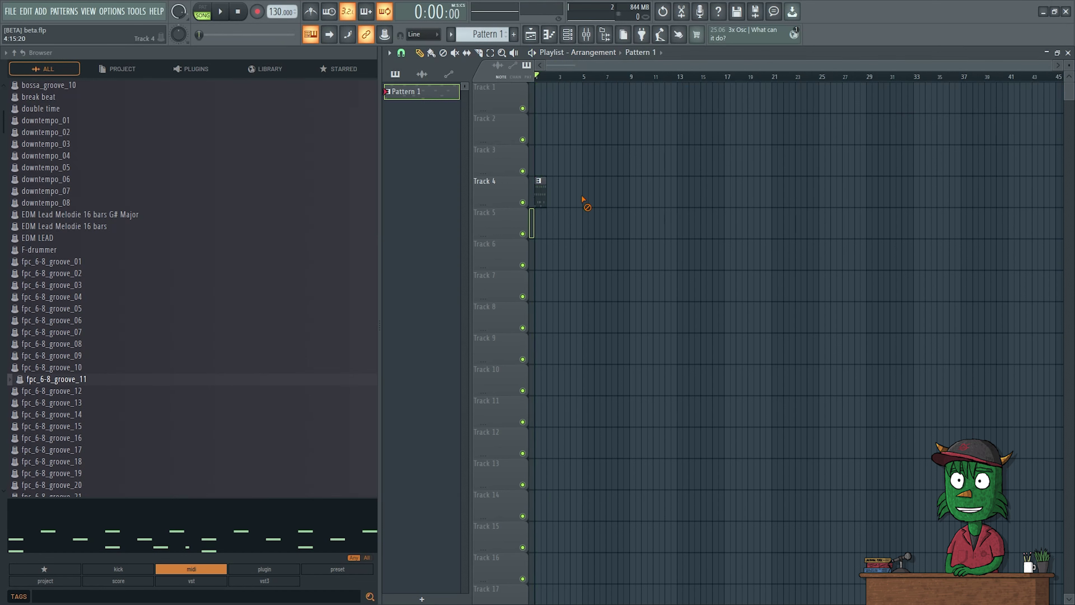
{"action": "left_click_drag", "start_coordinate": [584, 199], "coordinate": [24, 547]}
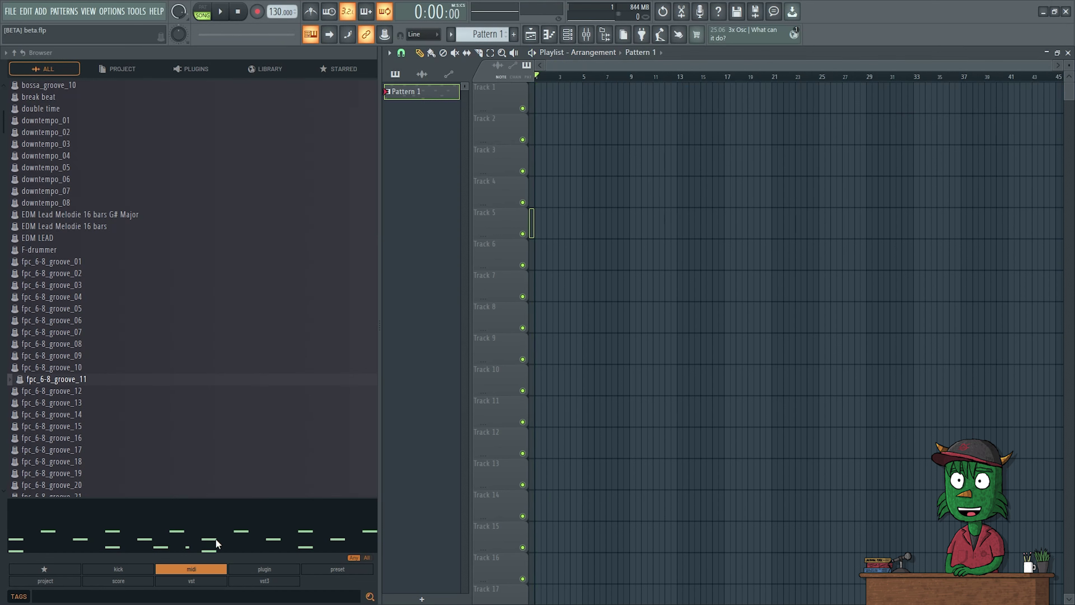
Step: Swap the Browser's midi tag filter for plugin, look through the plugin list, and switch the filter to preset
{"action": "left_click", "coordinate": [207, 570]}
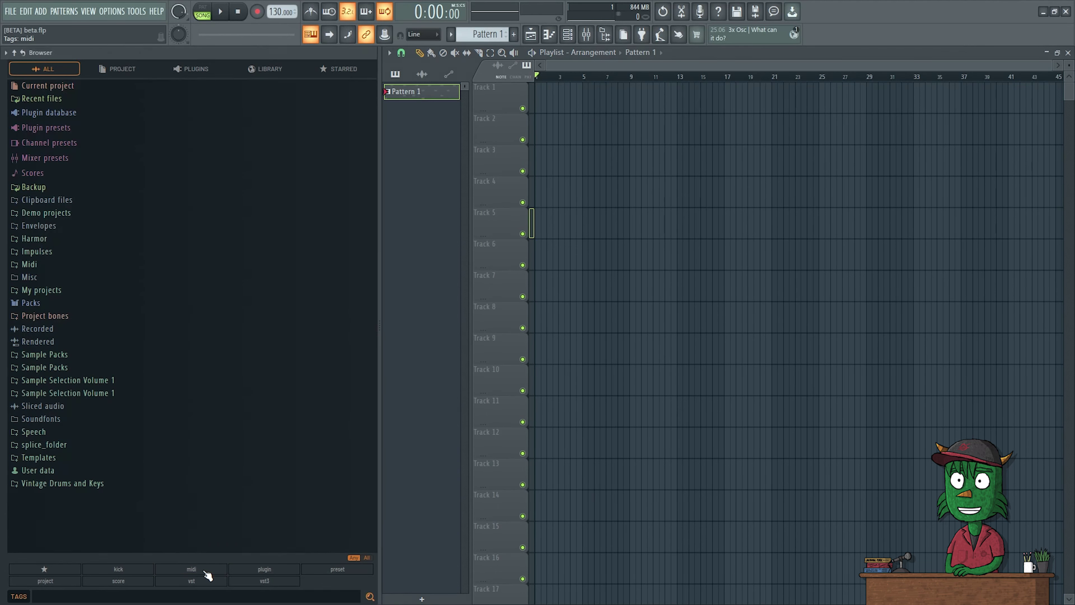
{"action": "left_click", "coordinate": [280, 570]}
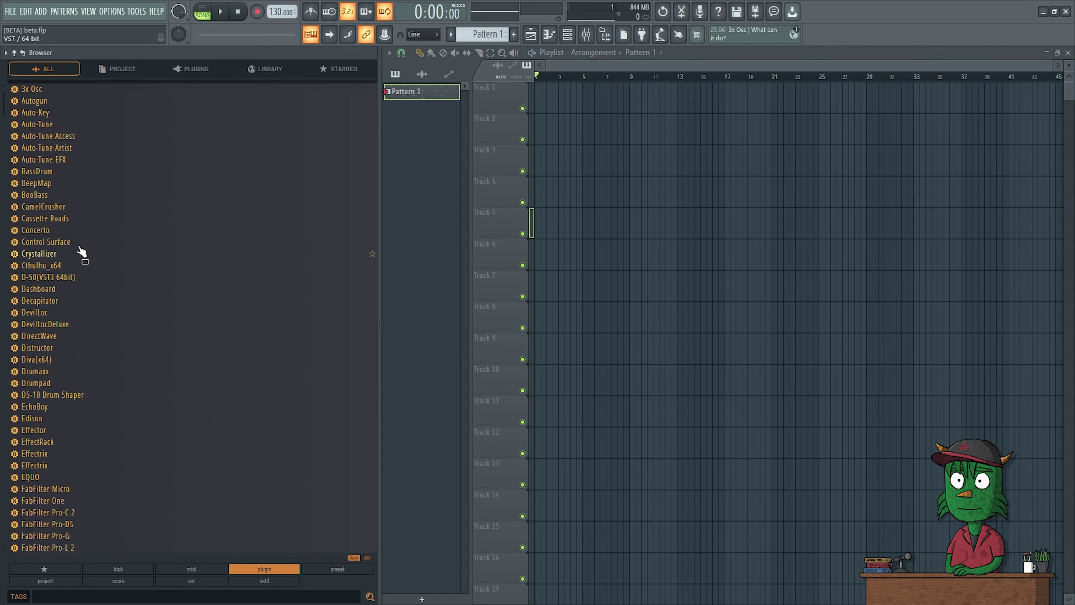
{"action": "scroll", "coordinate": [68, 364], "scroll_direction": "down", "scroll_amount": 15}
{"action": "scroll", "coordinate": [93, 376], "scroll_direction": "up", "scroll_amount": 15}
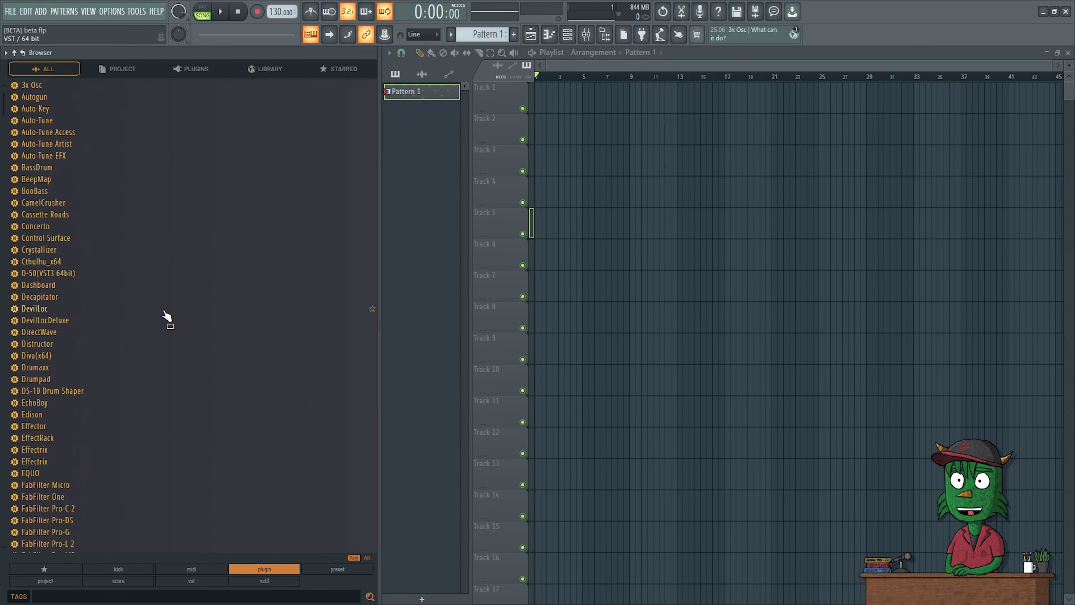
{"action": "scroll", "coordinate": [167, 343], "scroll_direction": "down", "scroll_amount": 20}
{"action": "scroll", "coordinate": [178, 360], "scroll_direction": "up", "scroll_amount": 20}
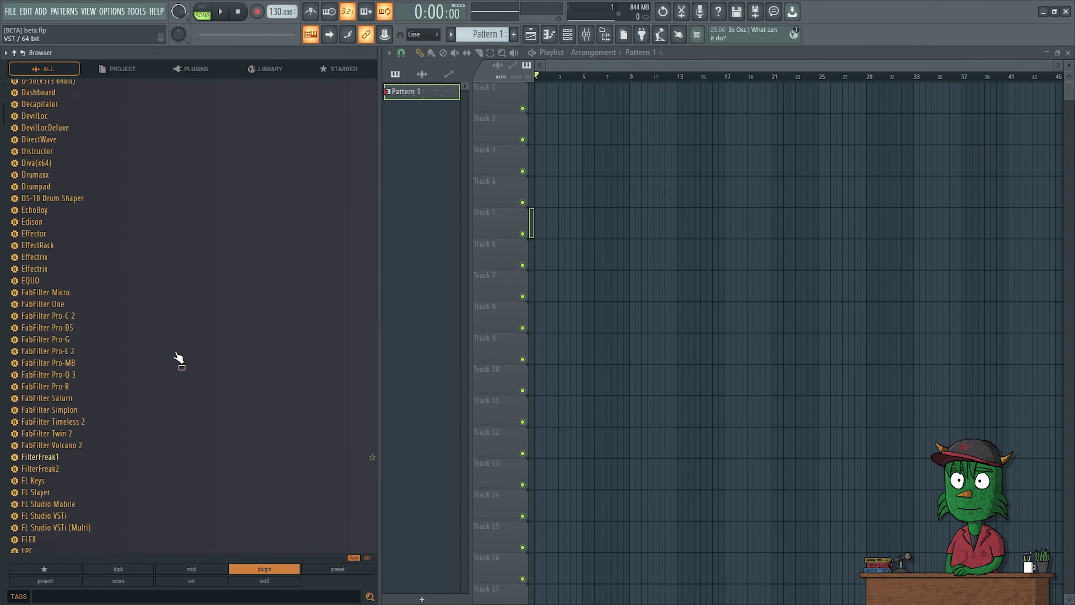
{"action": "left_click", "coordinate": [329, 572]}
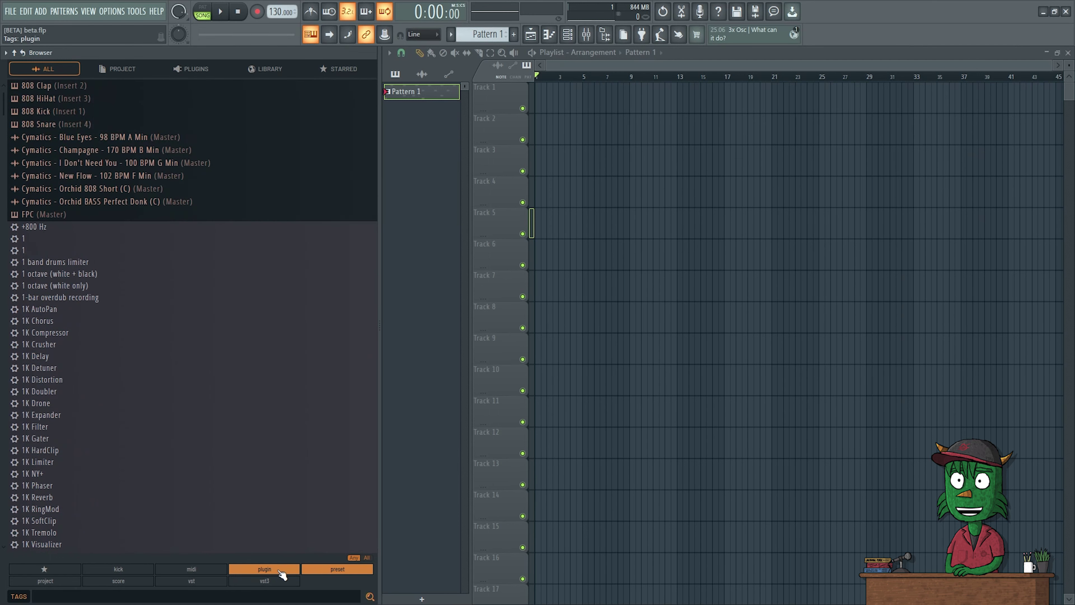
{"action": "left_click", "coordinate": [274, 572]}
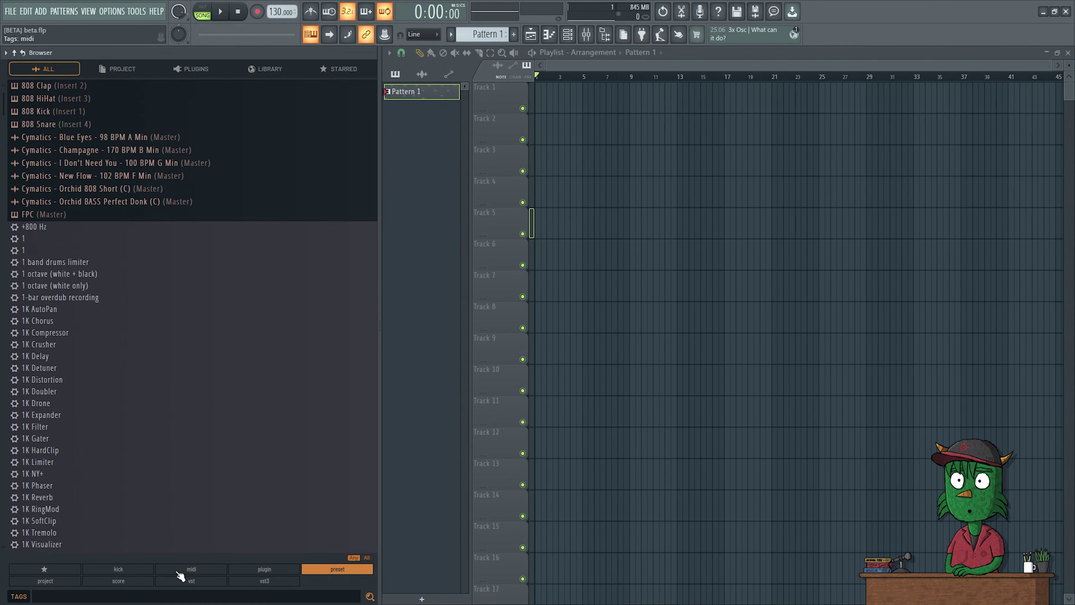
Step: Filter the Browser by the kick tag only and preview the "Cymatics - Orchid Kick - Layered (F#)" sample
{"action": "left_click", "coordinate": [333, 571]}
{"action": "left_click", "coordinate": [109, 569]}
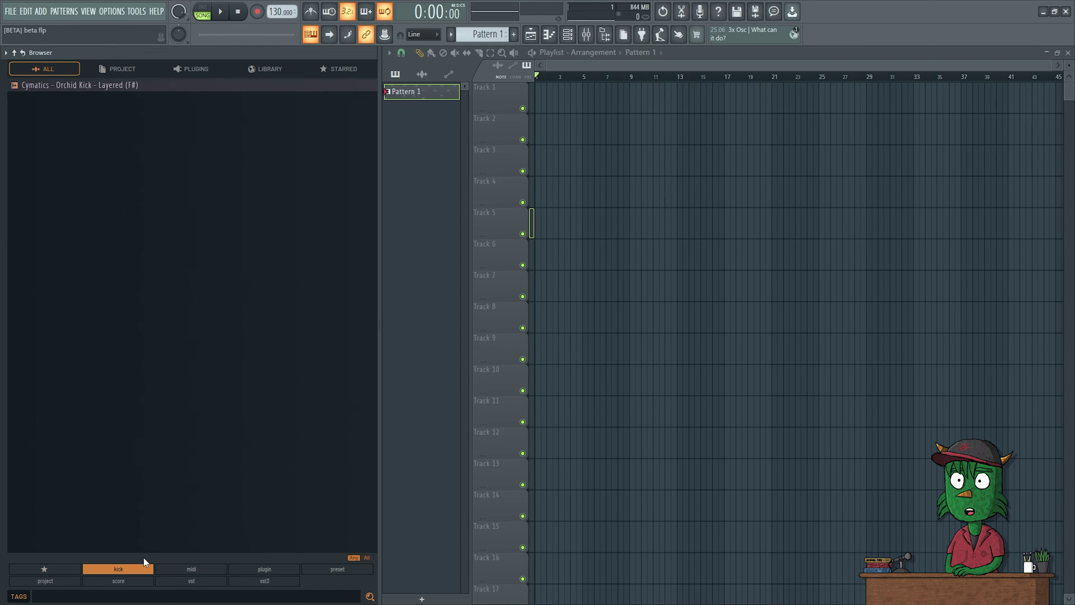
{"action": "left_click", "coordinate": [94, 94]}
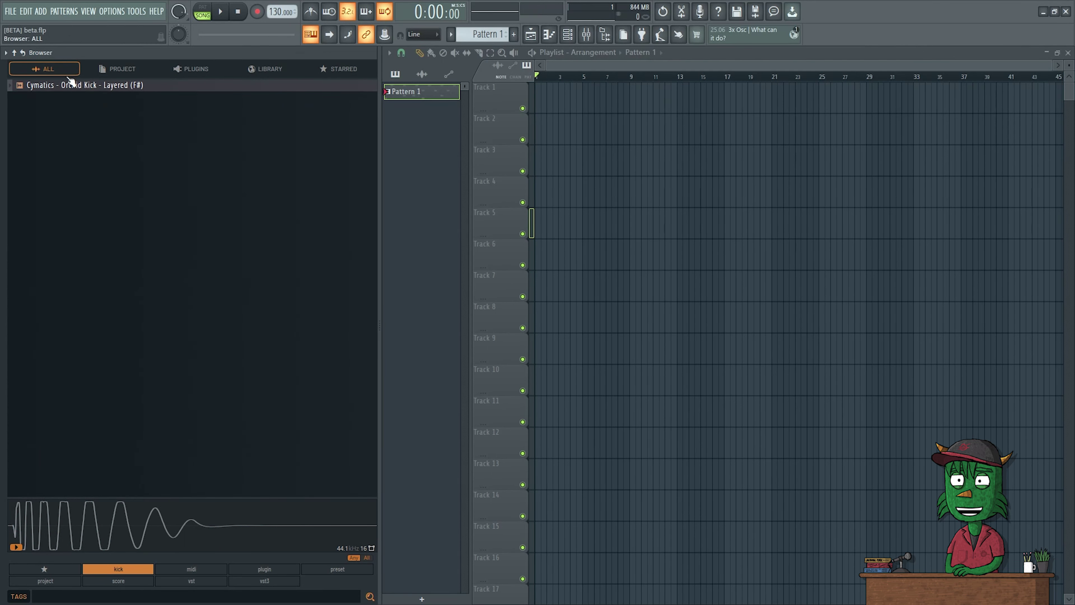
Step: Clear the kick tag filter and expand Sample Packs > Cymatics - Orchid Sample Pack > Drum One Shots in the Browser
{"action": "left_click_drag", "start_coordinate": [72, 85], "coordinate": [41, 550]}
{"action": "left_click", "coordinate": [136, 570]}
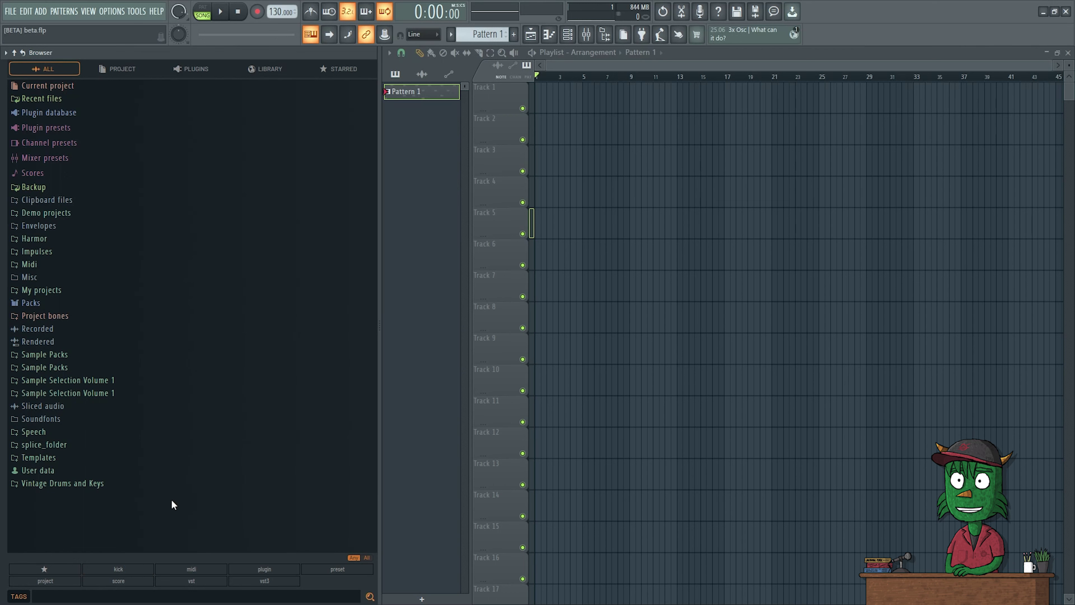
{"action": "left_click", "coordinate": [66, 356]}
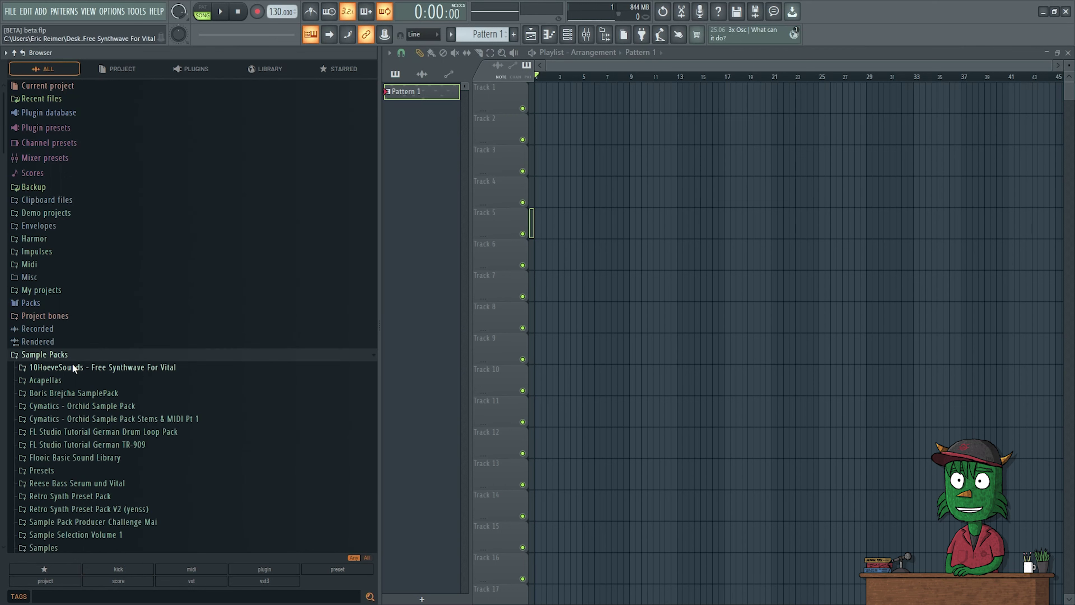
{"action": "left_click", "coordinate": [106, 405]}
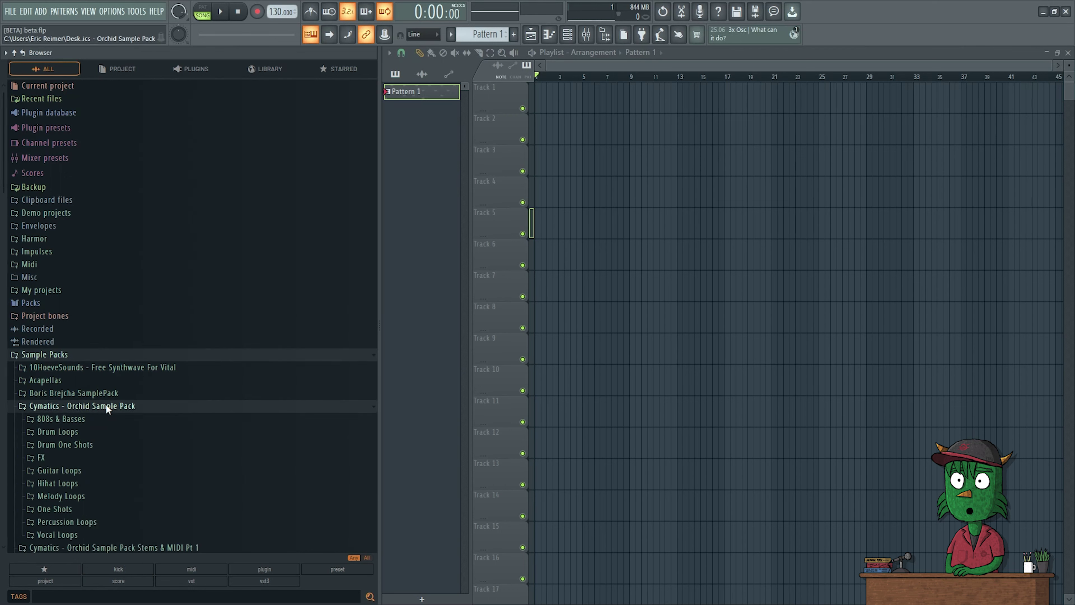
{"action": "left_click", "coordinate": [87, 445]}
Step: Preview the "Cymatics - Orchid Hihat - Closed 3" sample and add the tag "kick" to it
{"action": "left_click_drag", "start_coordinate": [144, 392], "coordinate": [138, 217]}
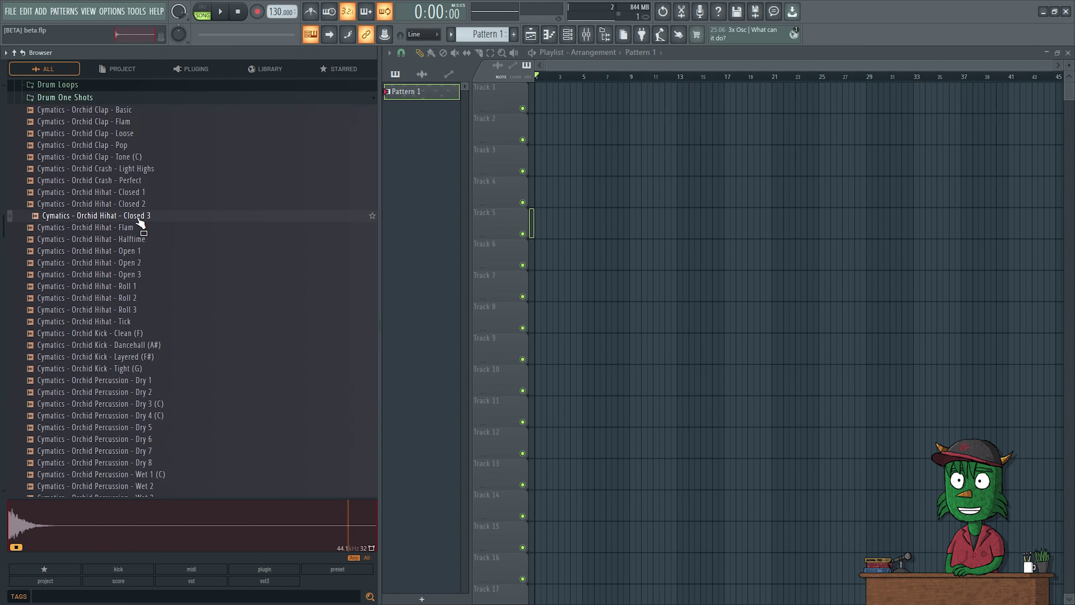
{"action": "right_click", "coordinate": [138, 217]}
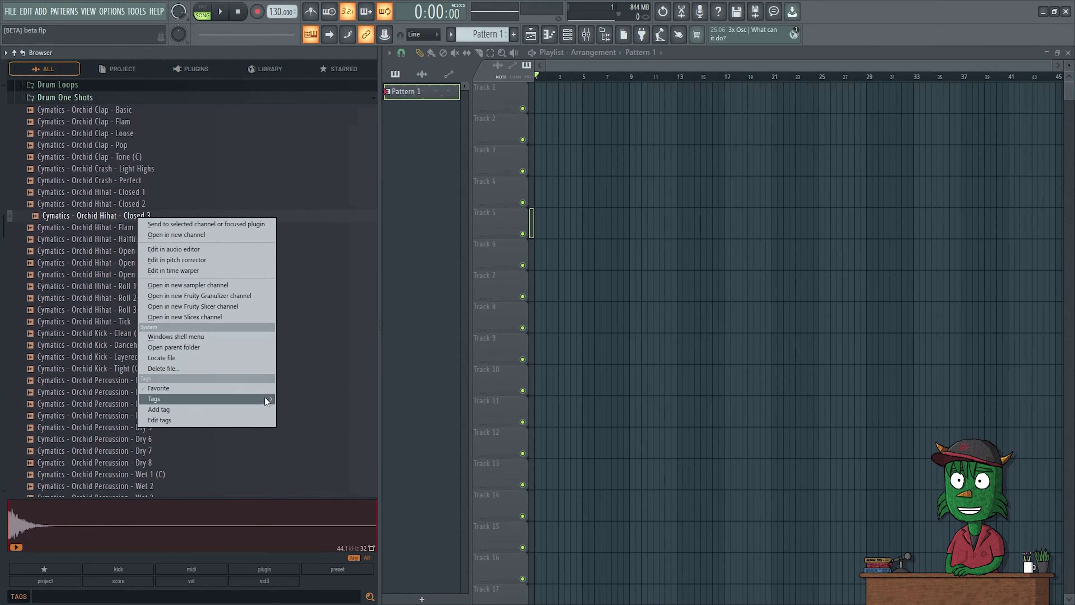
{"action": "left_click", "coordinate": [255, 409]}
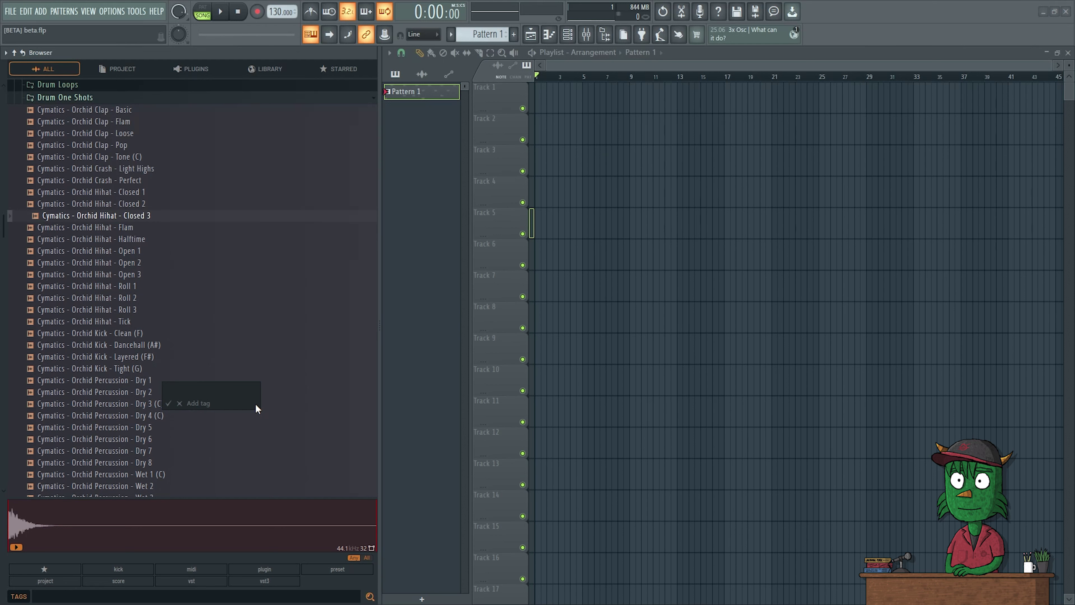
{"action": "type", "text": "kick"}
{"action": "key", "text": "Return"}
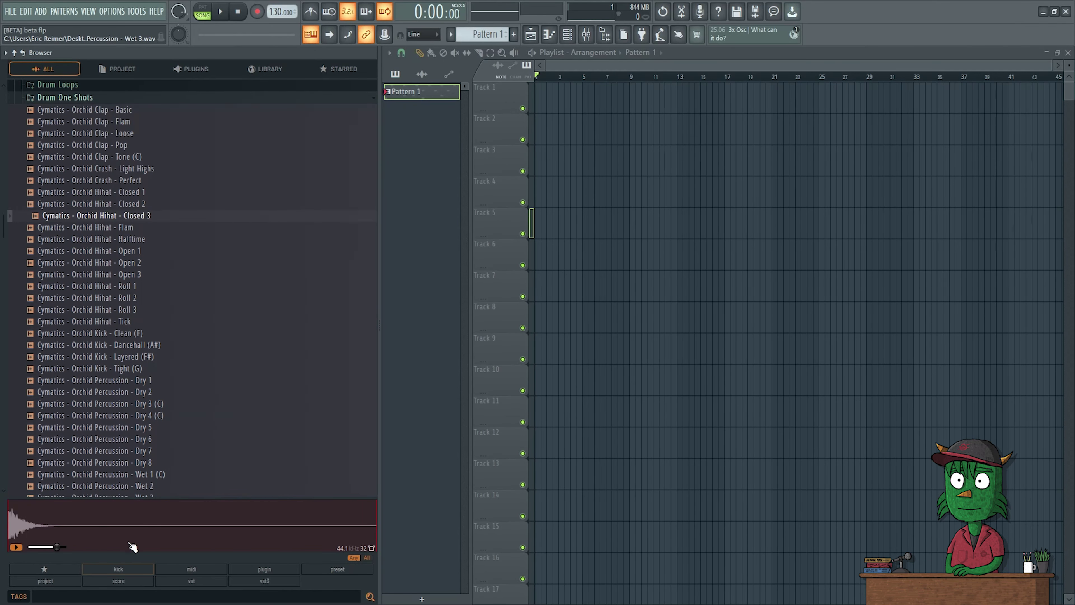
Step: Filter the Browser by the kick tag and preview the Orchid Kick - Layered (F#) and Orchid Hihat - Closed 3 samples
{"action": "left_click", "coordinate": [133, 569]}
{"action": "left_click", "coordinate": [109, 97]}
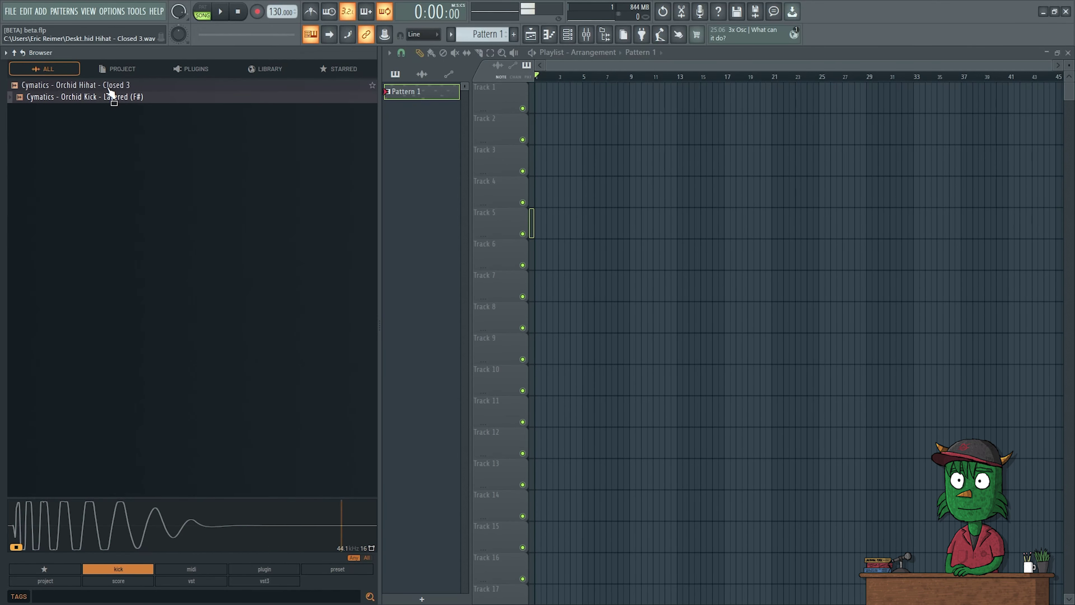
{"action": "left_click", "coordinate": [111, 86]}
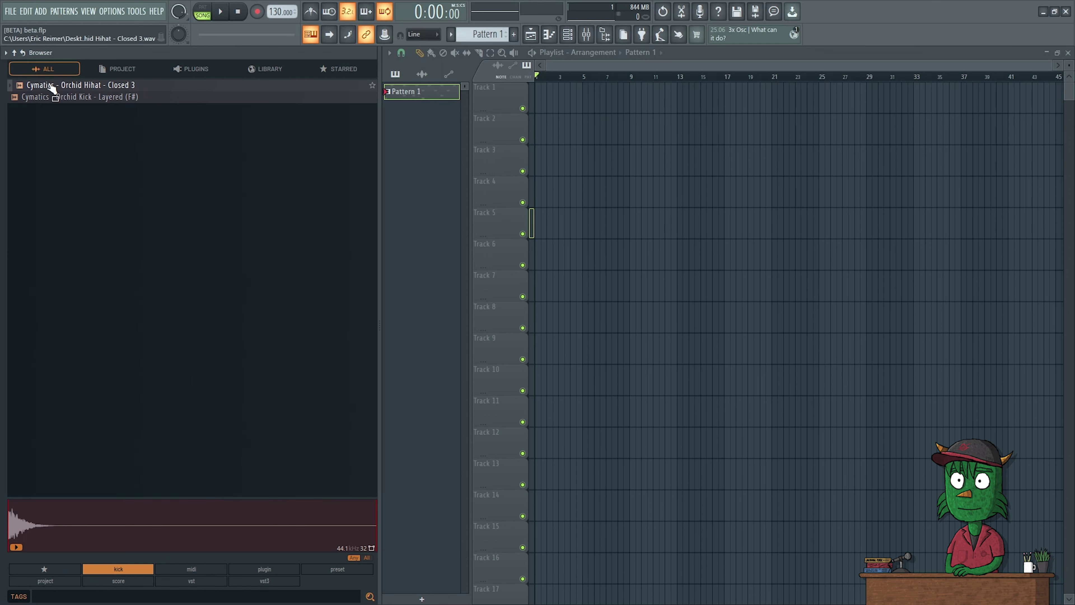
Step: Clear the kick filter, reopen the Orchid pack's Drum One Shots, and look through the tags available for the Percussion - Dry 7 sample
{"action": "left_click", "coordinate": [140, 571]}
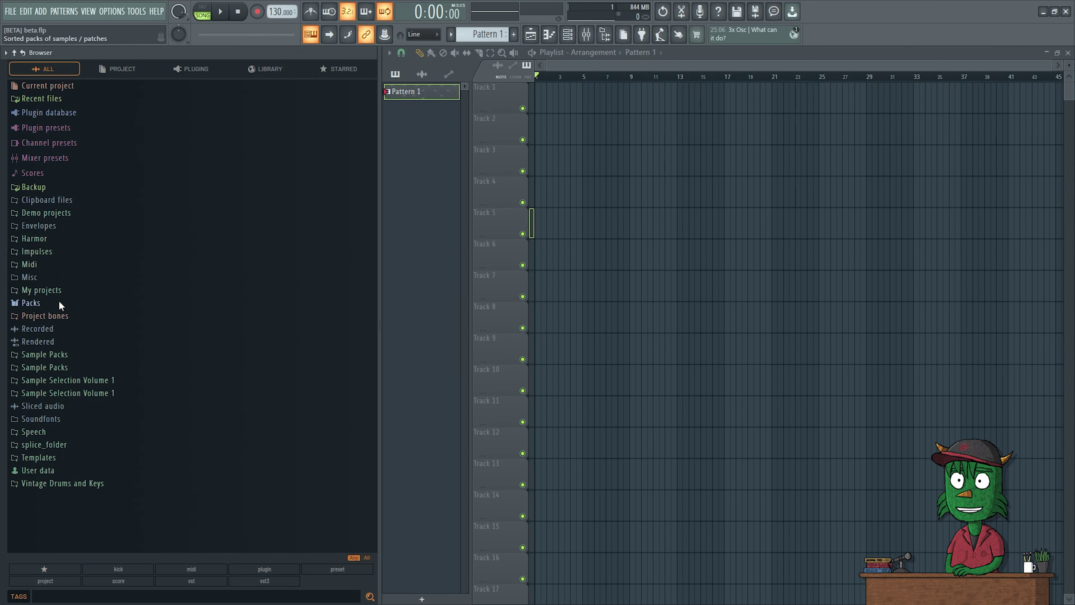
{"action": "left_click", "coordinate": [69, 356]}
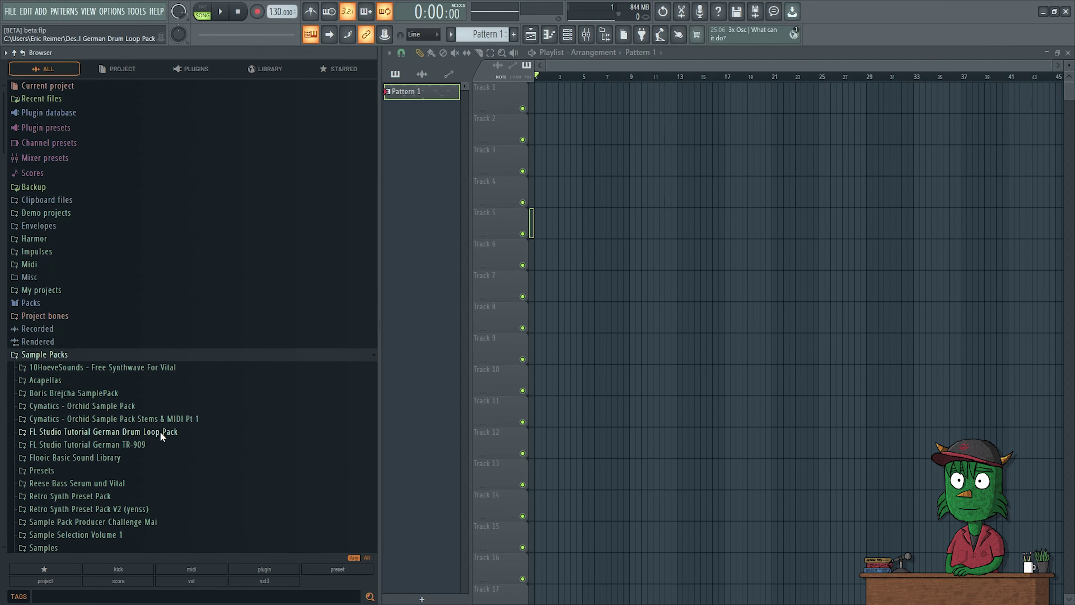
{"action": "left_click", "coordinate": [113, 405]}
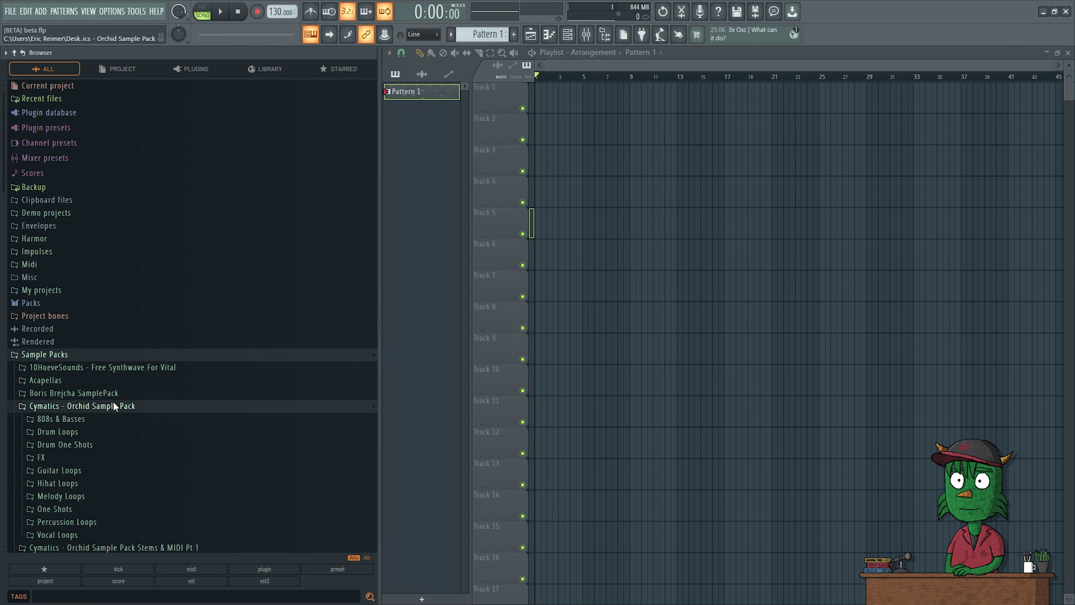
{"action": "left_click", "coordinate": [89, 448]}
{"action": "right_click", "coordinate": [117, 452]}
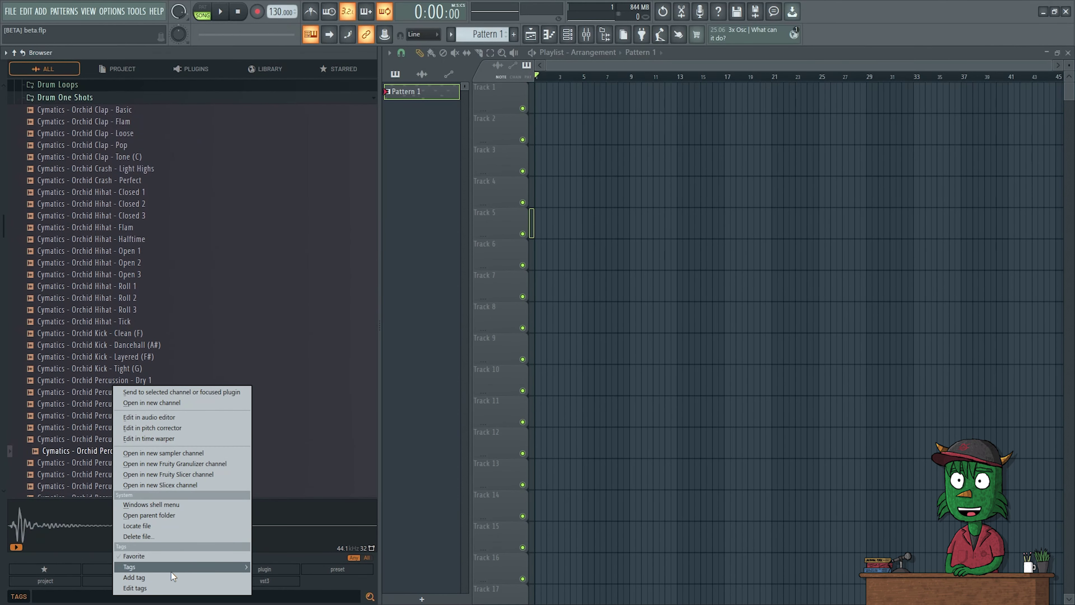
{"action": "mouse_move", "coordinate": [173, 570]}
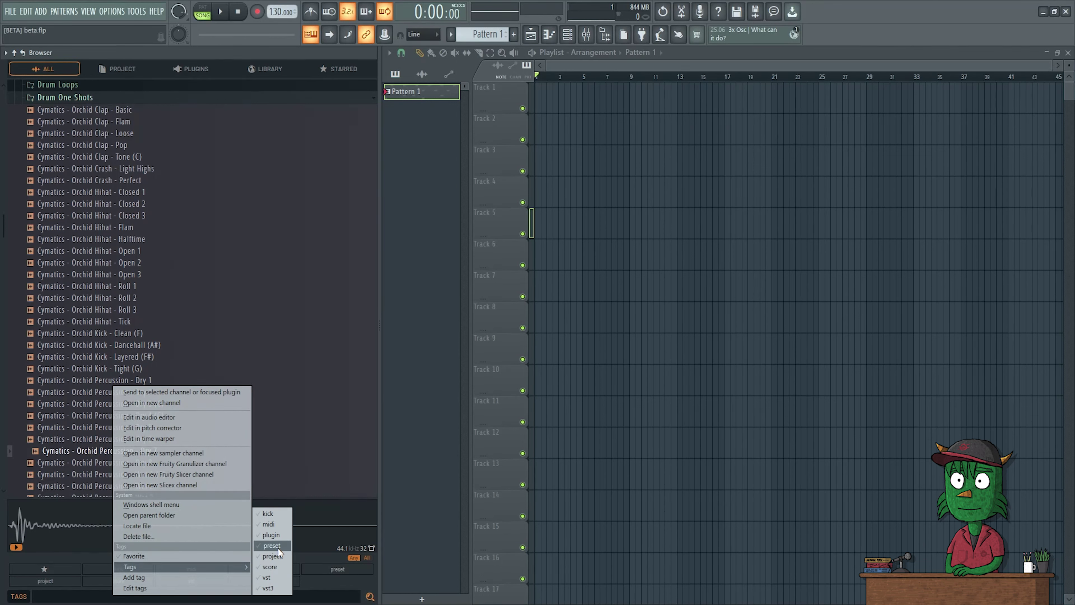
{"action": "left_click", "coordinate": [207, 358]}
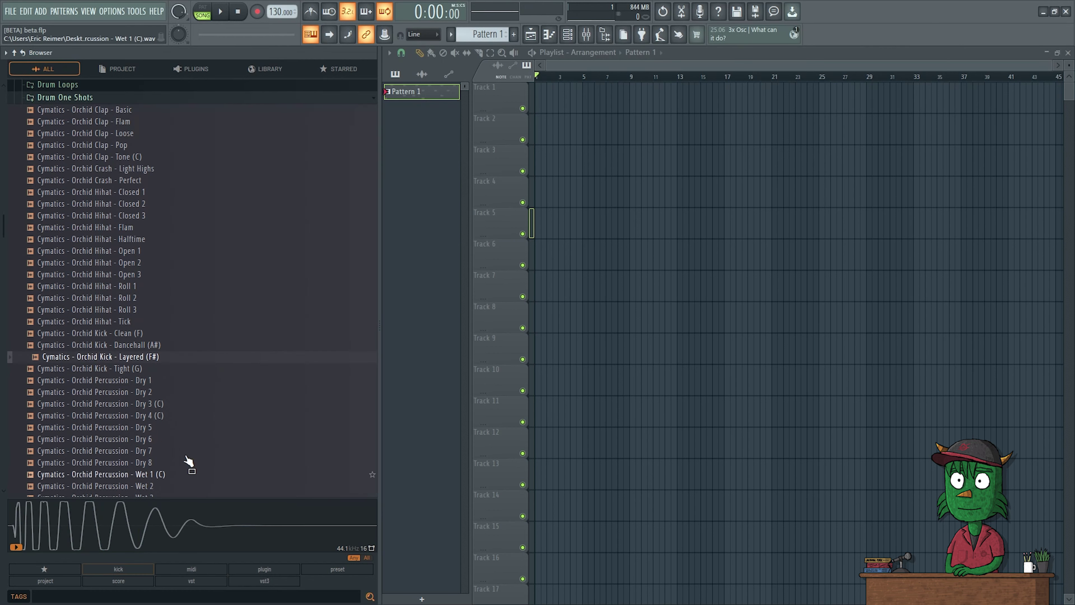
Step: Preview "Cymatics - Orchid Kick - Tight (G)" and assign the existing kick tag to it
{"action": "left_click", "coordinate": [155, 369]}
{"action": "right_click", "coordinate": [154, 368]}
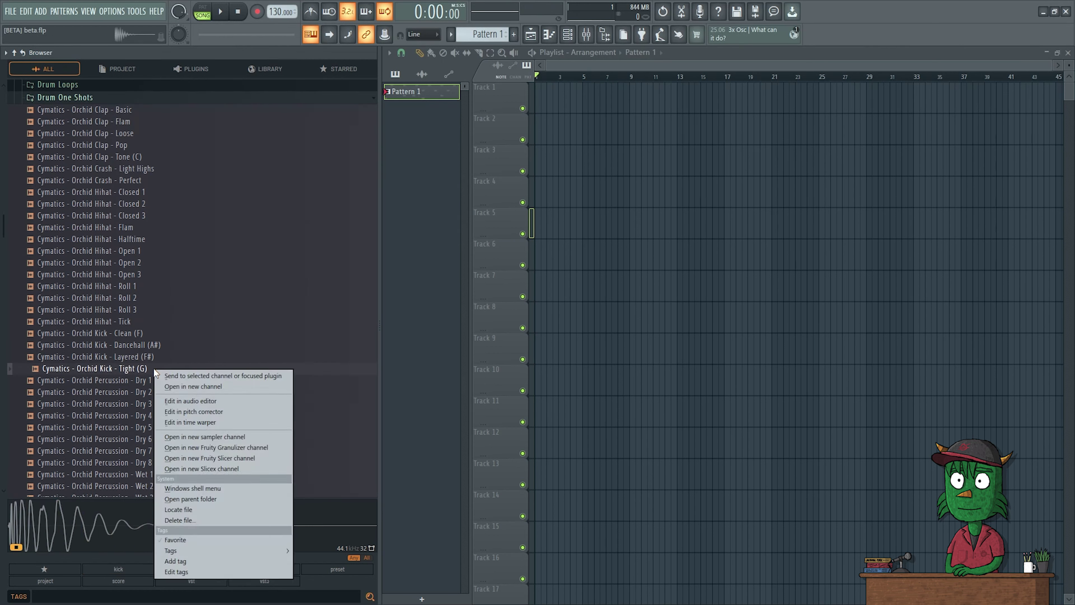
{"action": "mouse_move", "coordinate": [248, 550]}
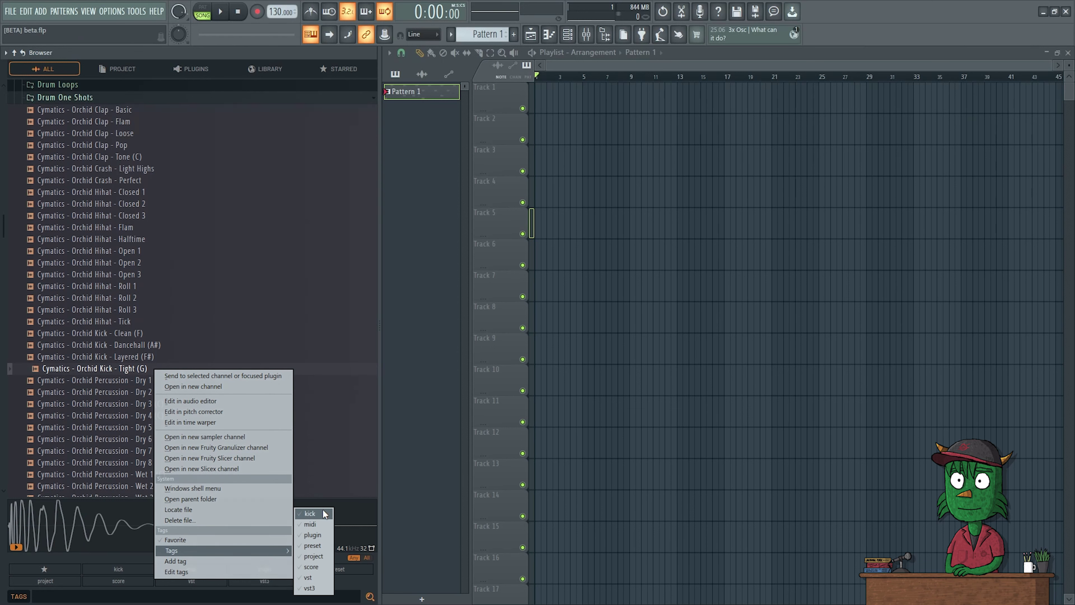
{"action": "left_click", "coordinate": [313, 514]}
Step: Filter the Browser by the kick tag, compare it with the starred filter both combined and alone, and clear both filters
{"action": "left_click", "coordinate": [118, 569]}
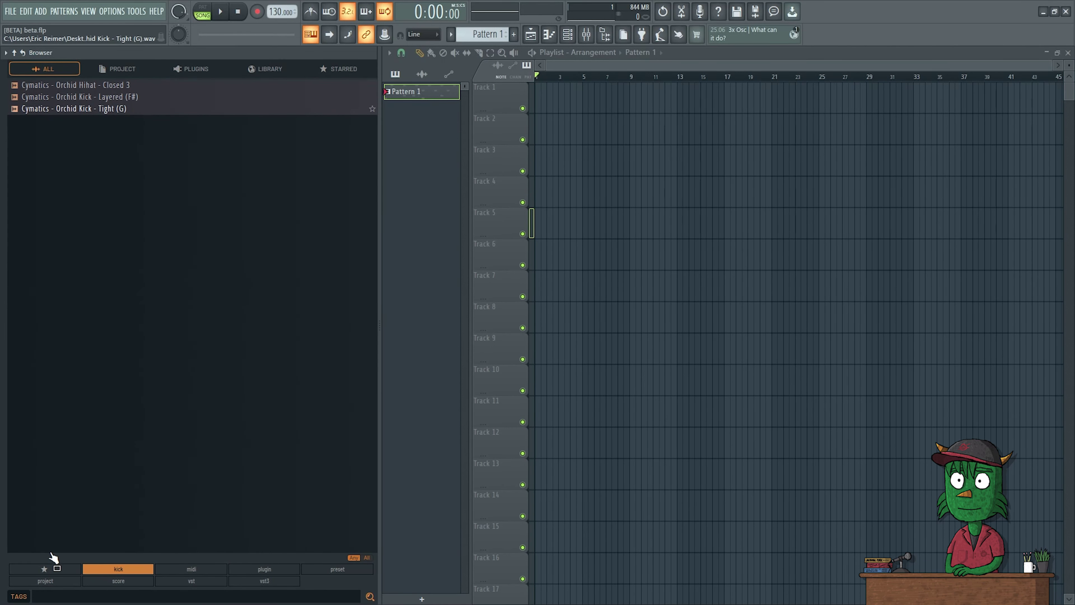
{"action": "left_click", "coordinate": [58, 570]}
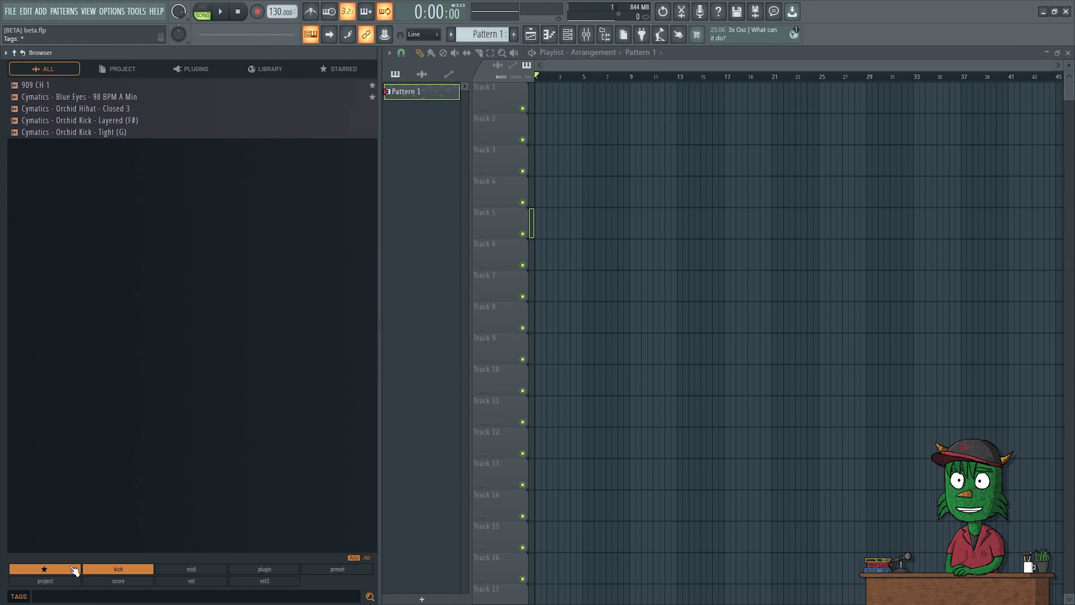
{"action": "left_click", "coordinate": [111, 569]}
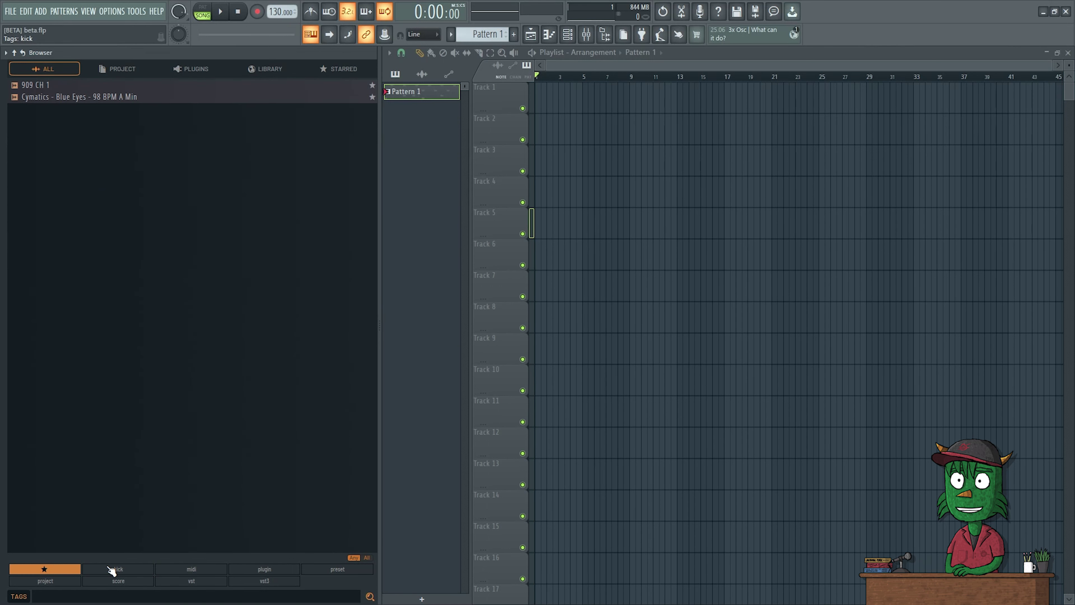
{"action": "left_click", "coordinate": [111, 570]}
{"action": "left_click", "coordinate": [114, 570]}
{"action": "left_click", "coordinate": [70, 570]}
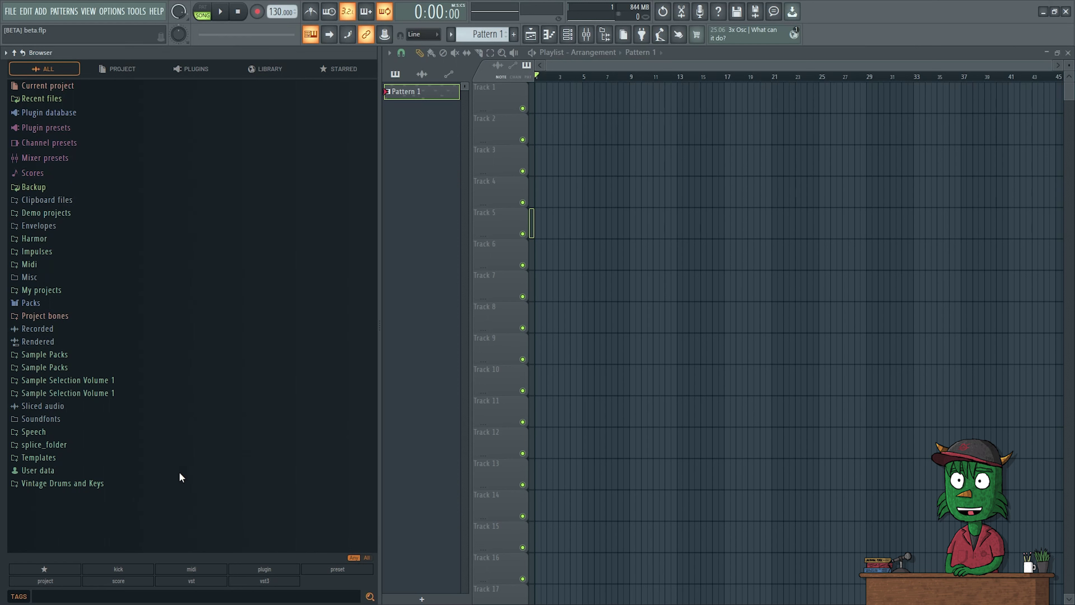
Step: Add a FLEX channel from the Channel rack, show its preset tags, and close the FLEX window
{"action": "left_click", "coordinate": [569, 37]}
{"action": "left_click", "coordinate": [529, 223]}
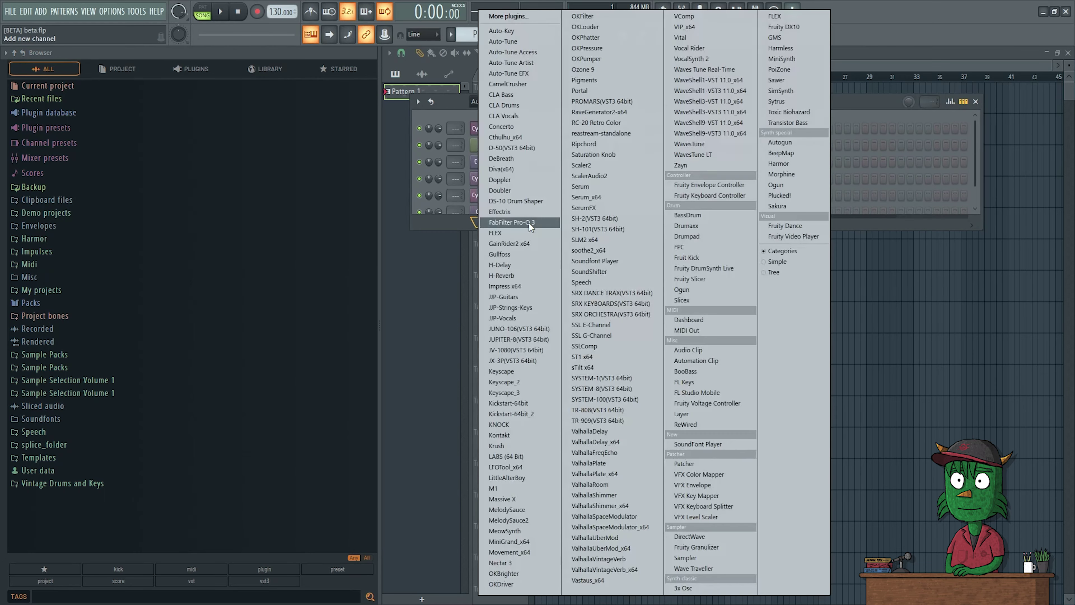
{"action": "left_click", "coordinate": [526, 230]}
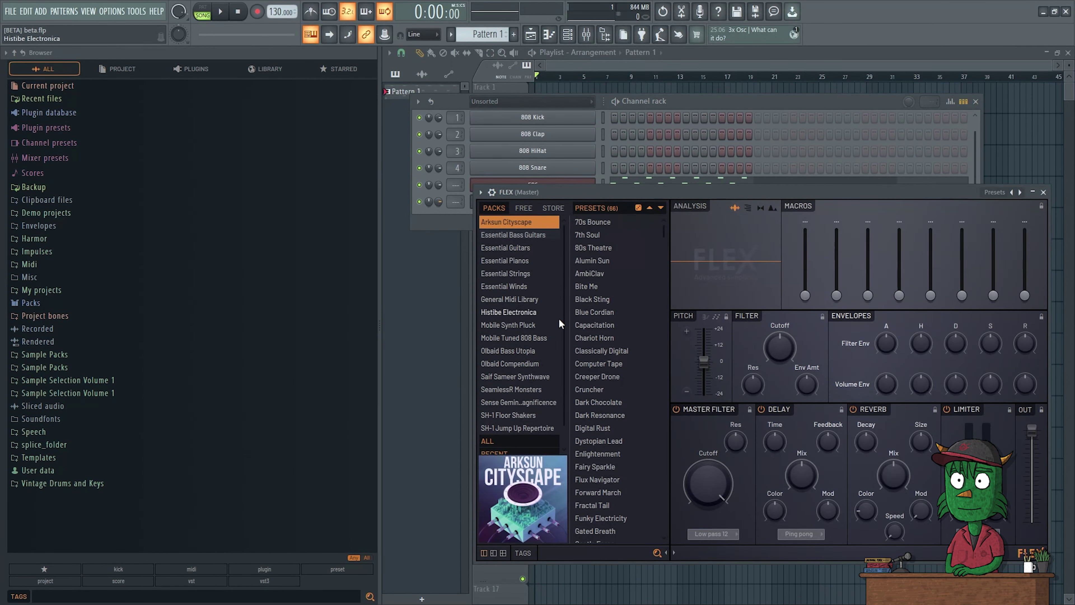
{"action": "left_click", "coordinate": [523, 556]}
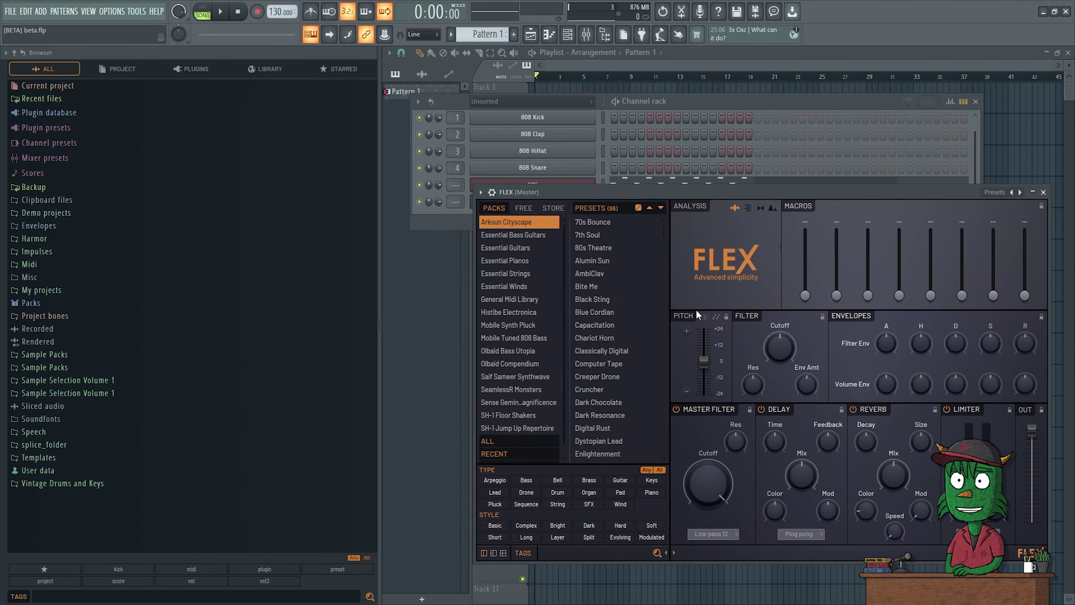
{"action": "left_click", "coordinate": [1044, 192]}
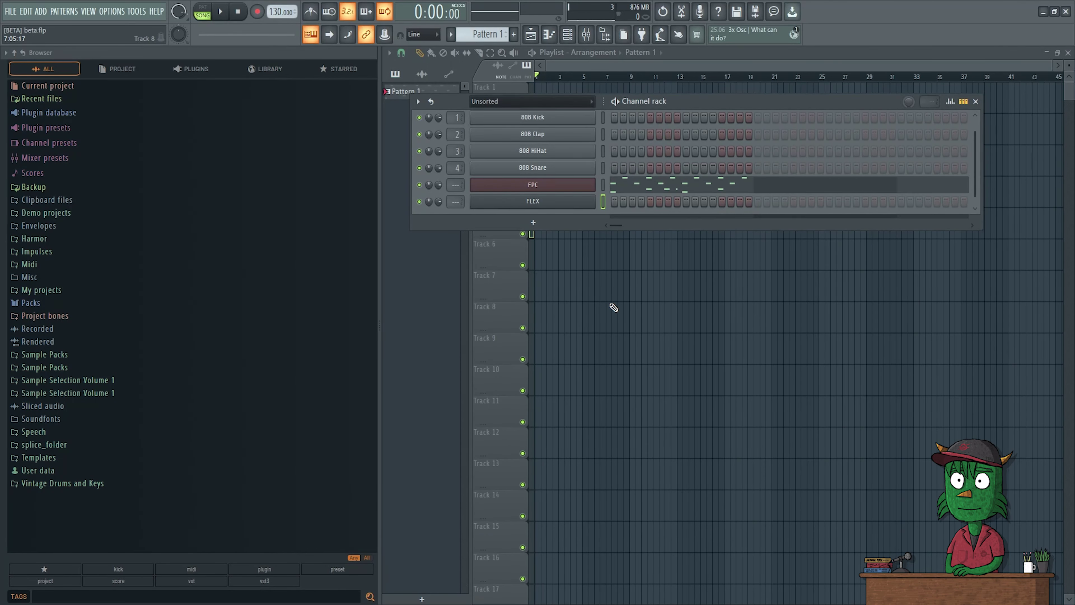
Step: Check the beta's forum release notes, and locate the Chromo CH 1 sample from Packs > Drums > Hats in the system file browser
{"action": "key", "text": "alt+Tab"}
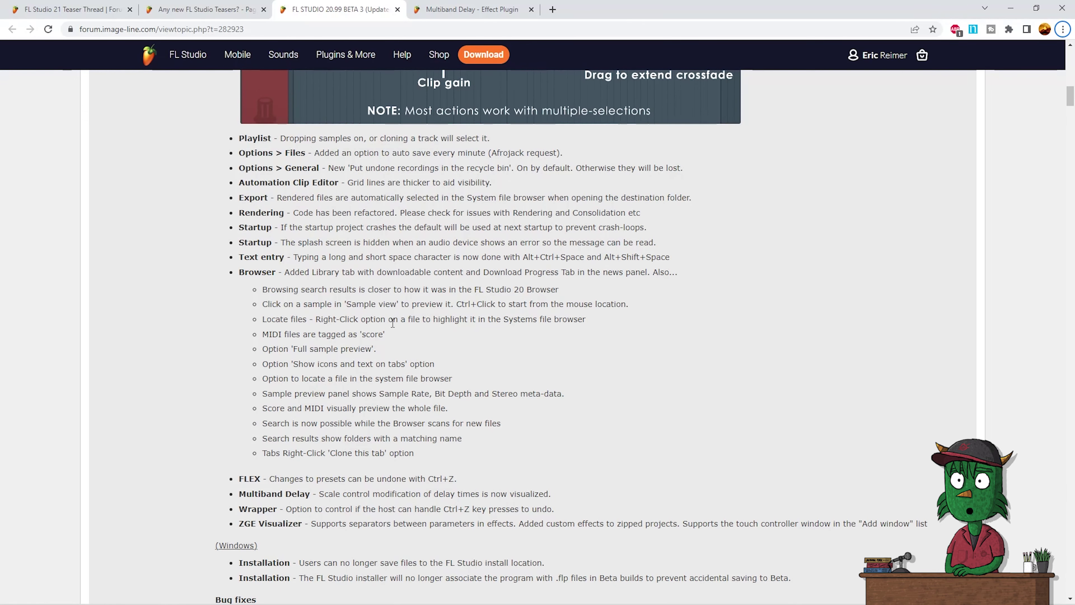
{"action": "key", "text": "alt+Tab"}
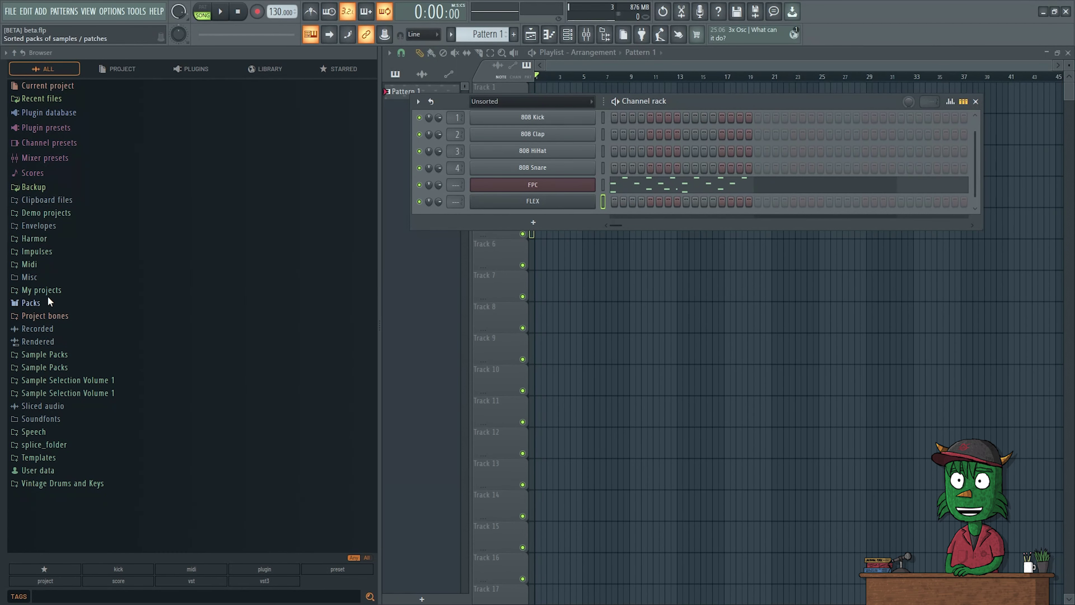
{"action": "left_click", "coordinate": [49, 300]}
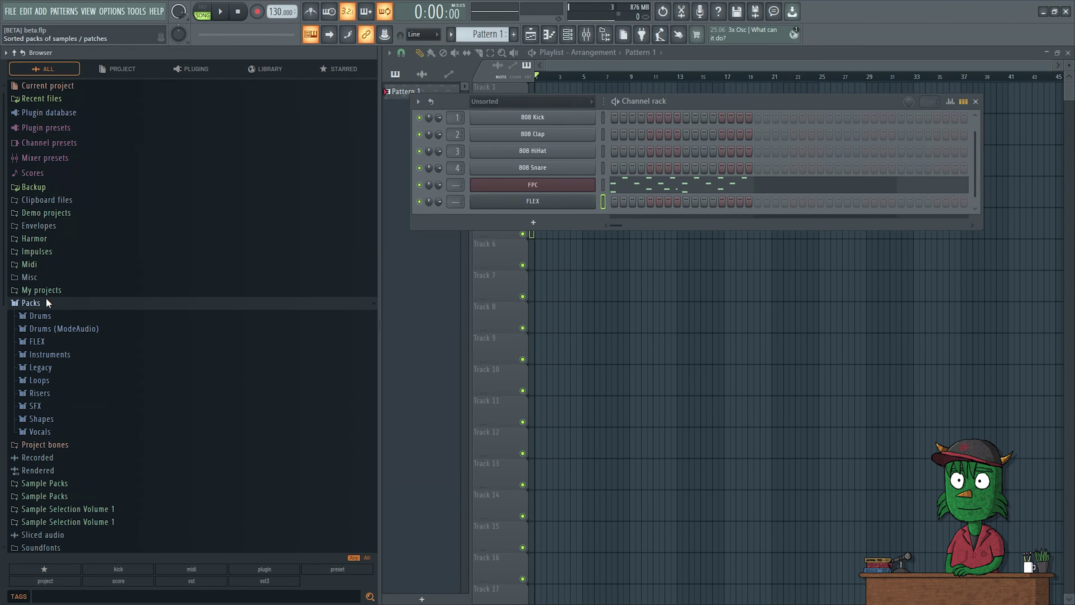
{"action": "left_click", "coordinate": [49, 313]}
{"action": "left_click", "coordinate": [64, 342]}
{"action": "right_click", "coordinate": [78, 337]}
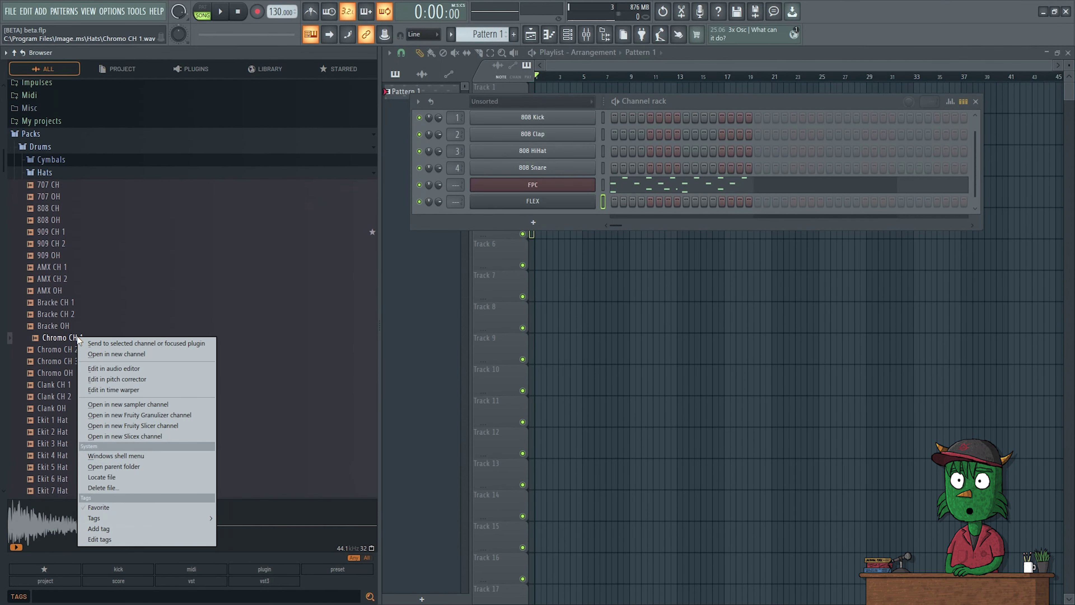
{"action": "left_click", "coordinate": [138, 476]}
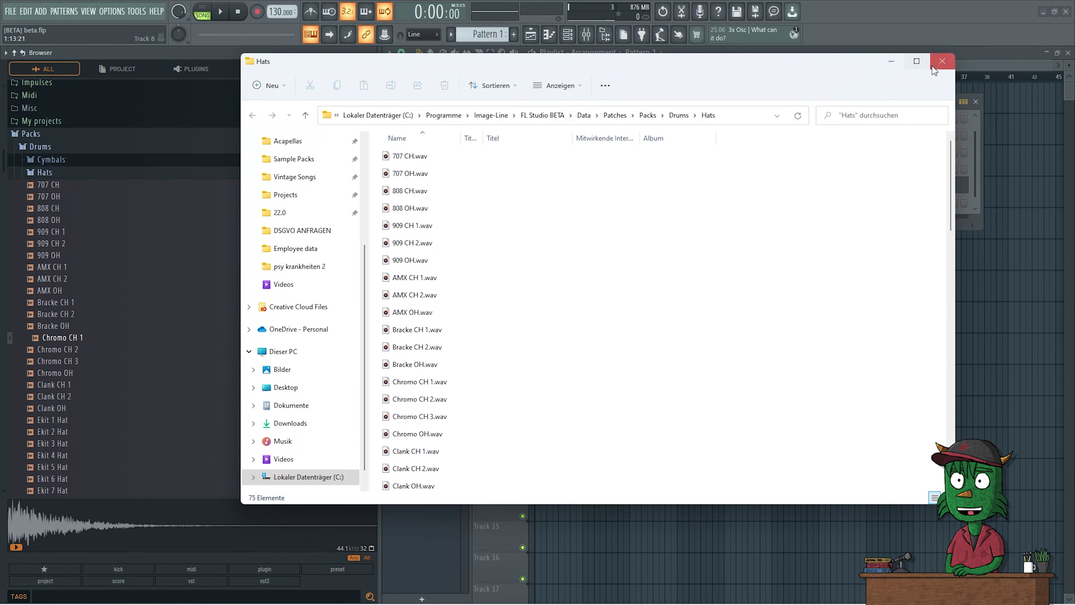
{"action": "left_click", "coordinate": [941, 61]}
Step: Switch to the web browser and read the forum release notes from the sample preview meta-data entry down to the FLEX and Multiband Delay entries
{"action": "key", "text": "alt+Tab"}
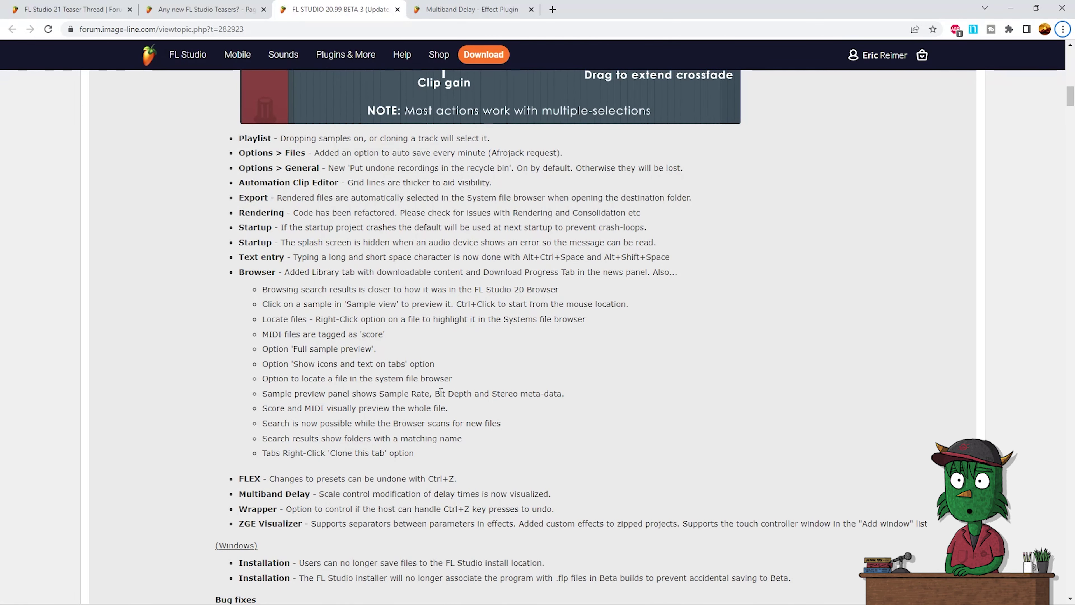
{"action": "key", "text": "alt+Tab"}
{"action": "left_click_drag", "start_coordinate": [435, 394], "coordinate": [472, 394]}
{"action": "left_click", "coordinate": [452, 390]}
{"action": "scroll", "coordinate": [323, 438], "scroll_direction": "down", "scroll_amount": 4}
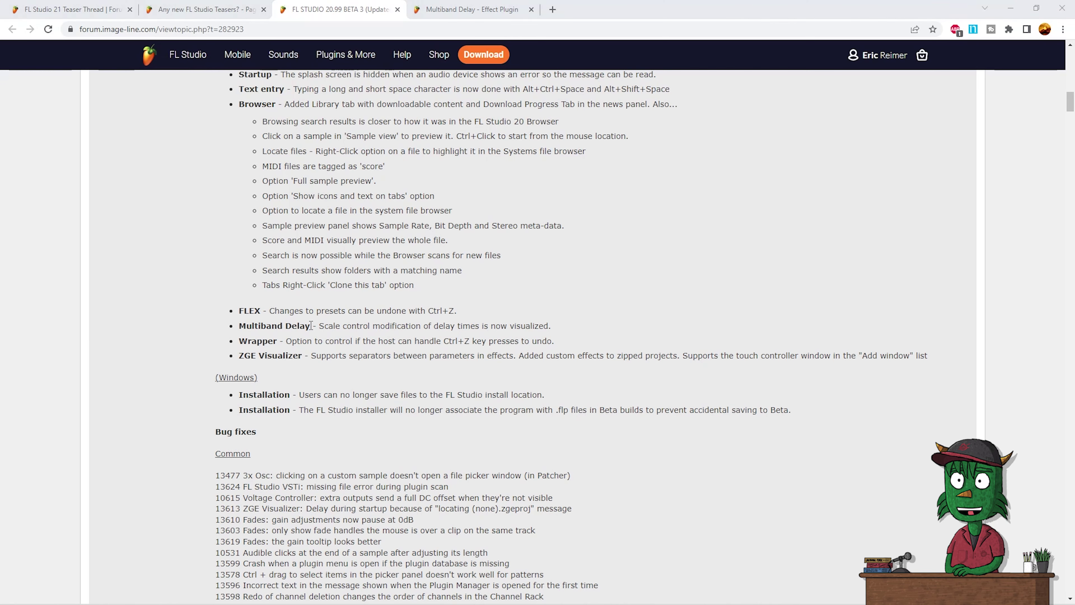
Step: Switch back to FL Studio, collapse the Packs folder in the Browser, and close the Channel rack
{"action": "key", "text": "alt+Tab"}
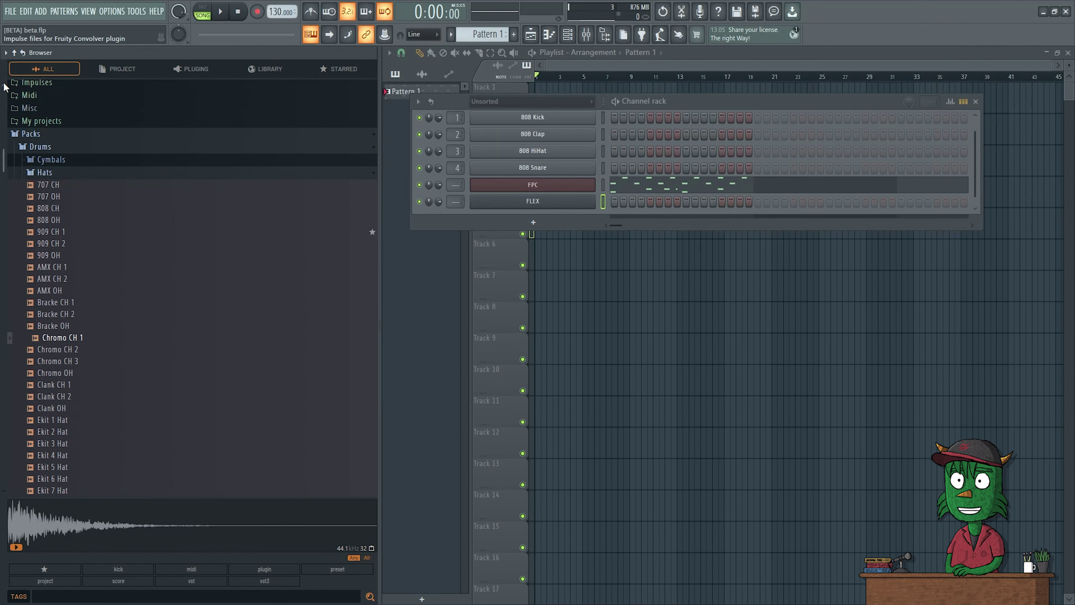
{"action": "left_click", "coordinate": [29, 133]}
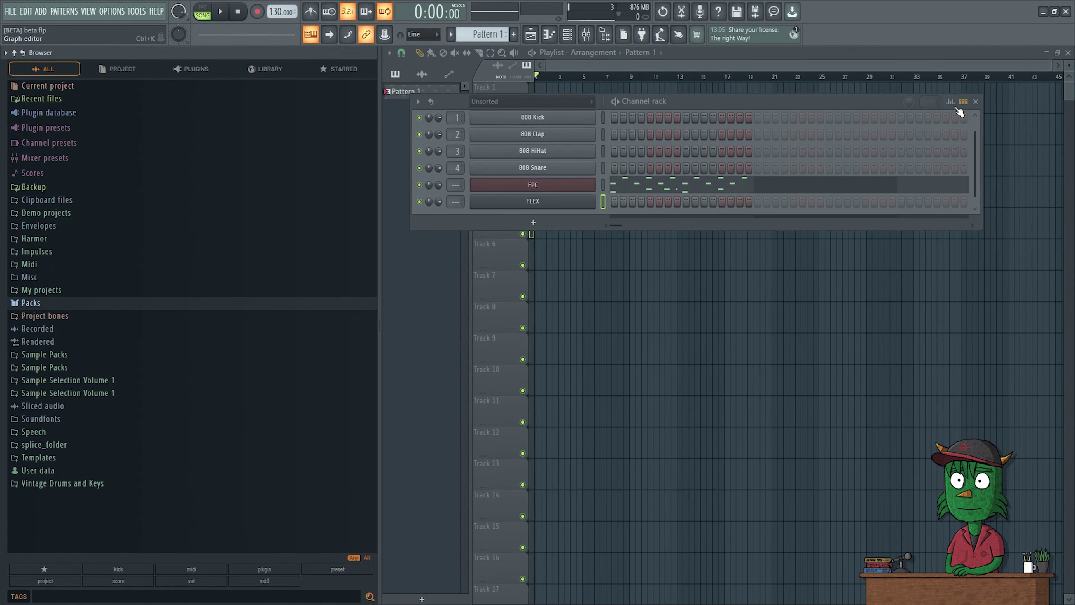
{"action": "left_click", "coordinate": [976, 101]}
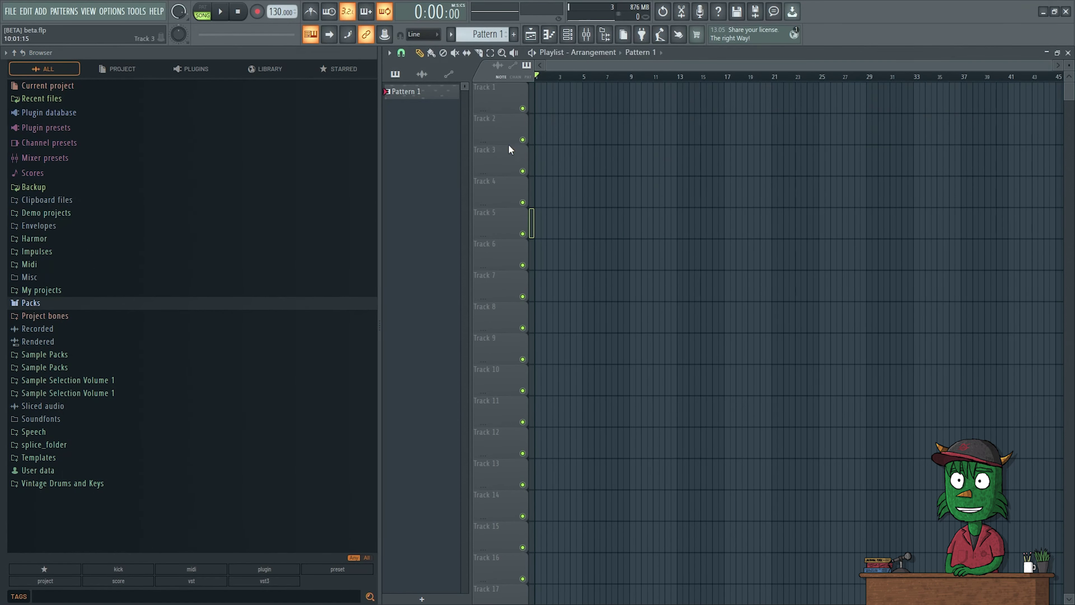
Step: Open the recent project Multiband Delay - May 2022.flp without saving the changes to beta.flp
{"action": "left_click", "coordinate": [14, 12]}
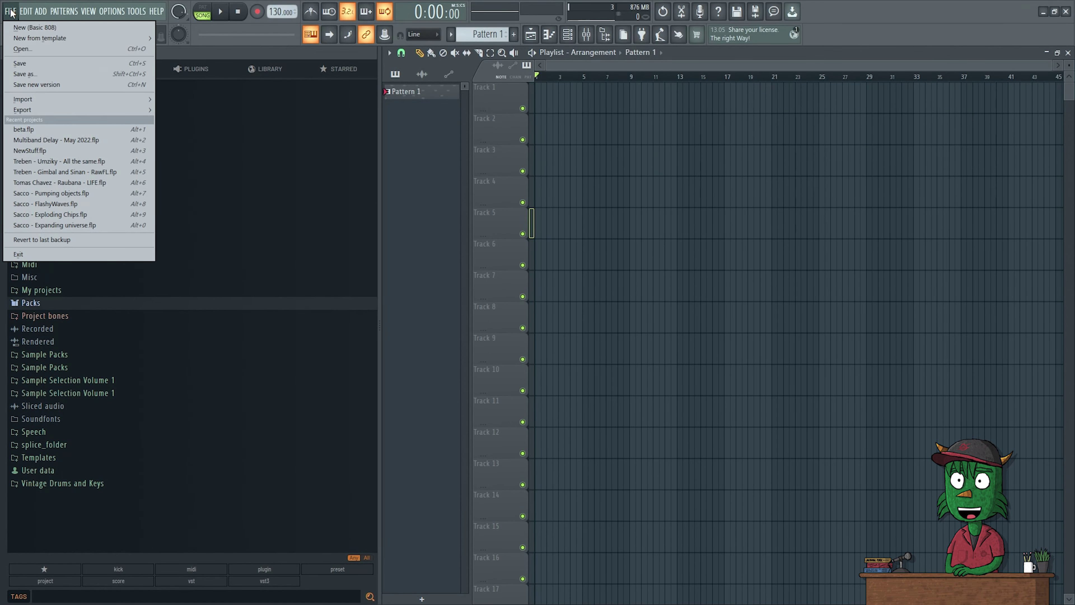
{"action": "left_click", "coordinate": [54, 139]}
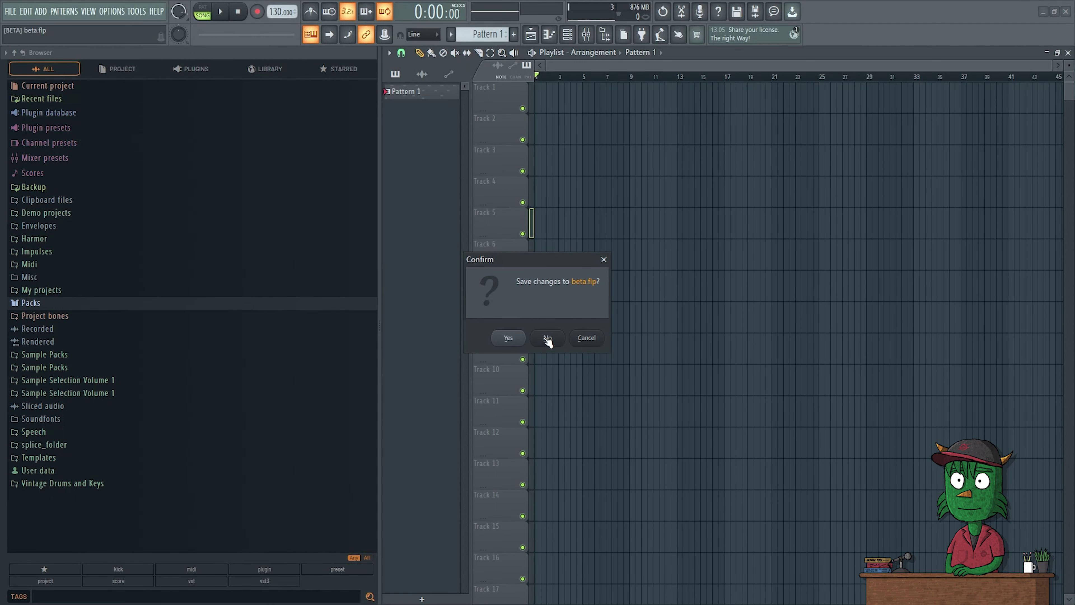
{"action": "left_click", "coordinate": [544, 338]}
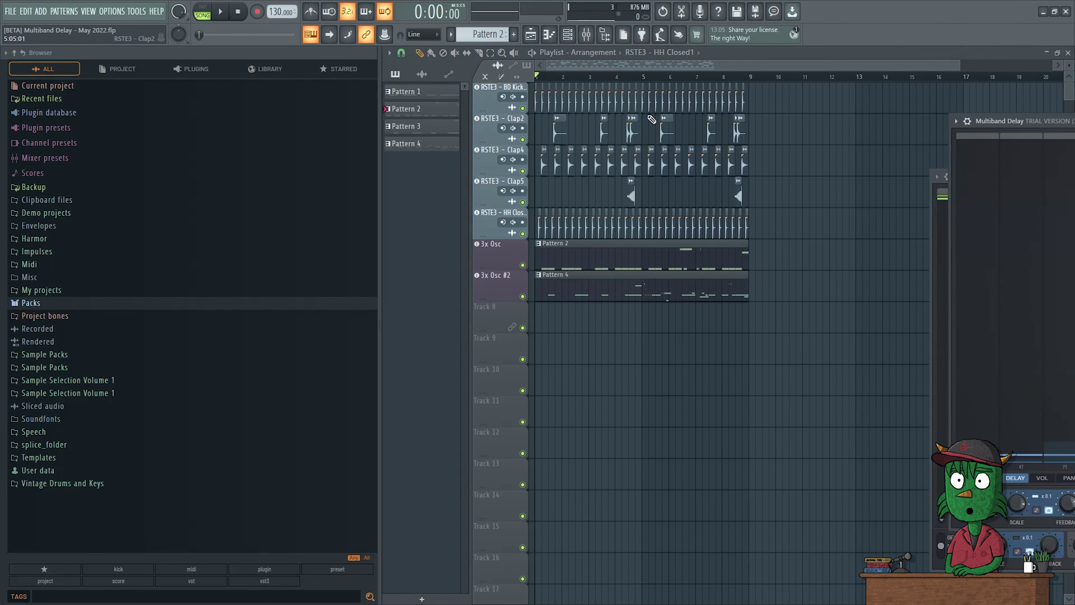
Step: Narrow the Browser, and clear the two Multiband Delay windows and the 3x Osc #2 window off the Playlist
{"action": "left_click_drag", "start_coordinate": [1065, 123], "coordinate": [500, 159]}
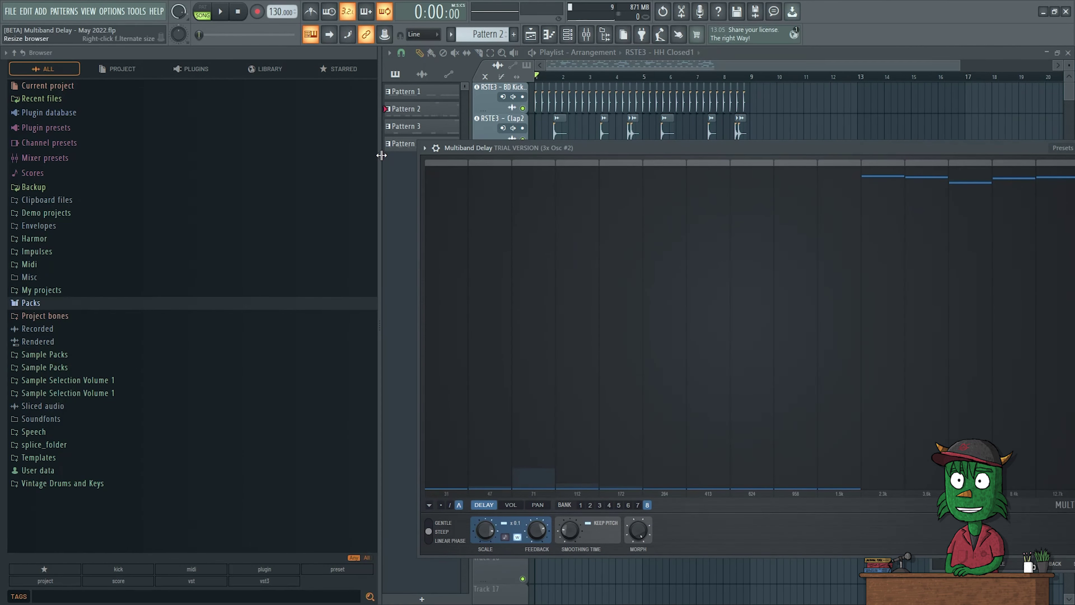
{"action": "left_click_drag", "start_coordinate": [382, 154], "coordinate": [158, 165]}
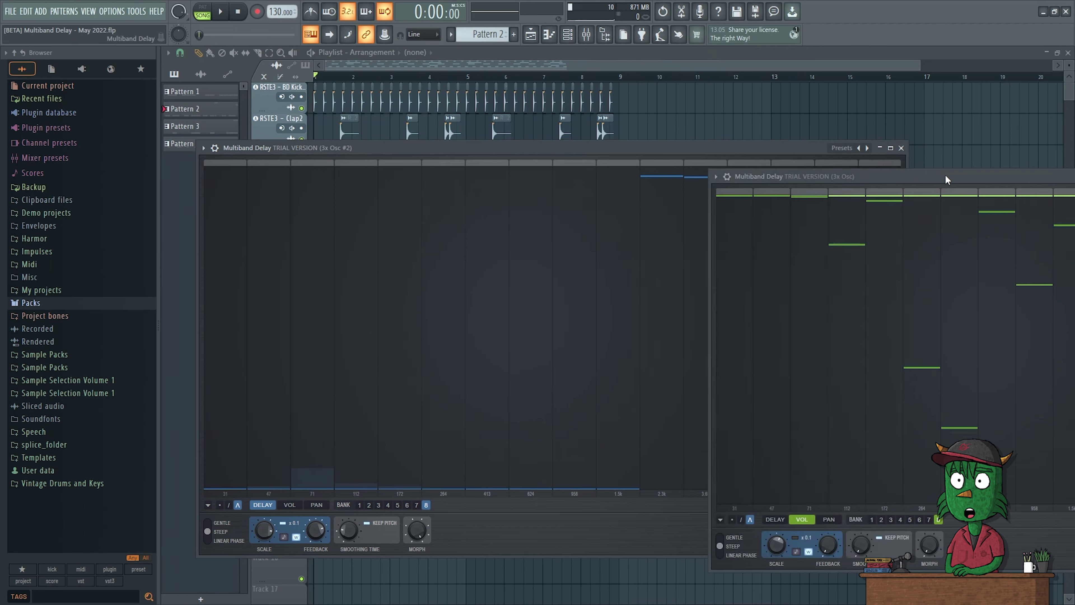
{"action": "left_click_drag", "start_coordinate": [945, 174], "coordinate": [520, 182]}
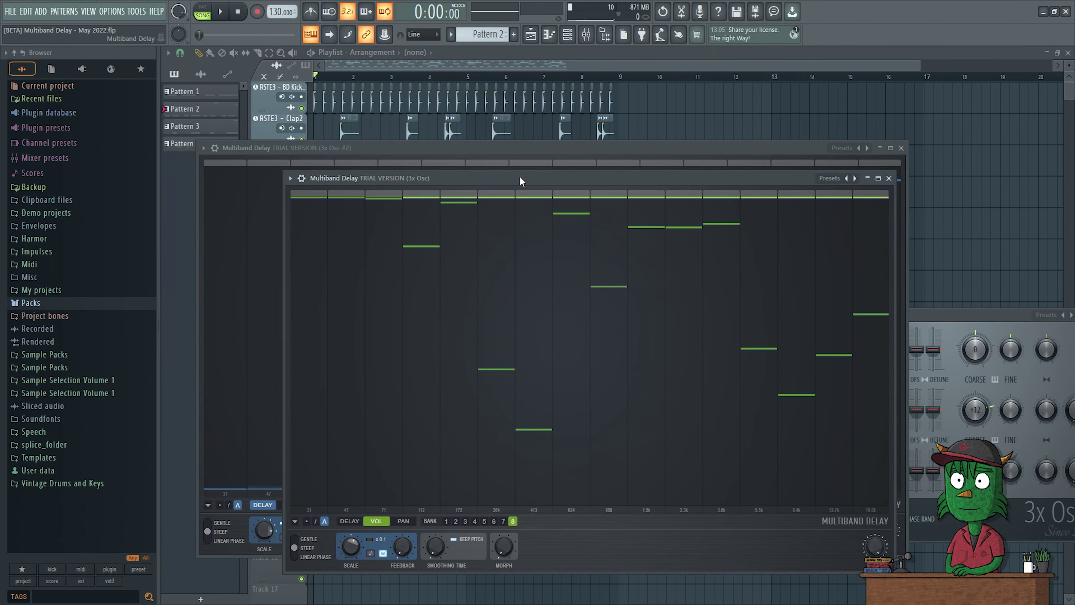
{"action": "left_click", "coordinate": [890, 179]}
{"action": "left_click", "coordinate": [901, 148]}
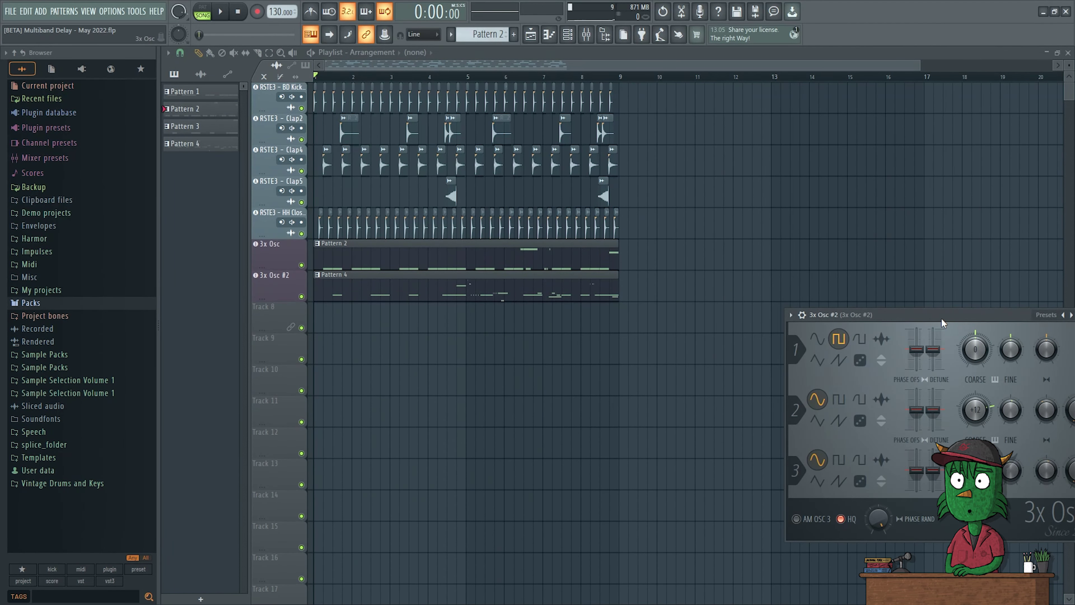
{"action": "left_click_drag", "start_coordinate": [942, 319], "coordinate": [717, 306]}
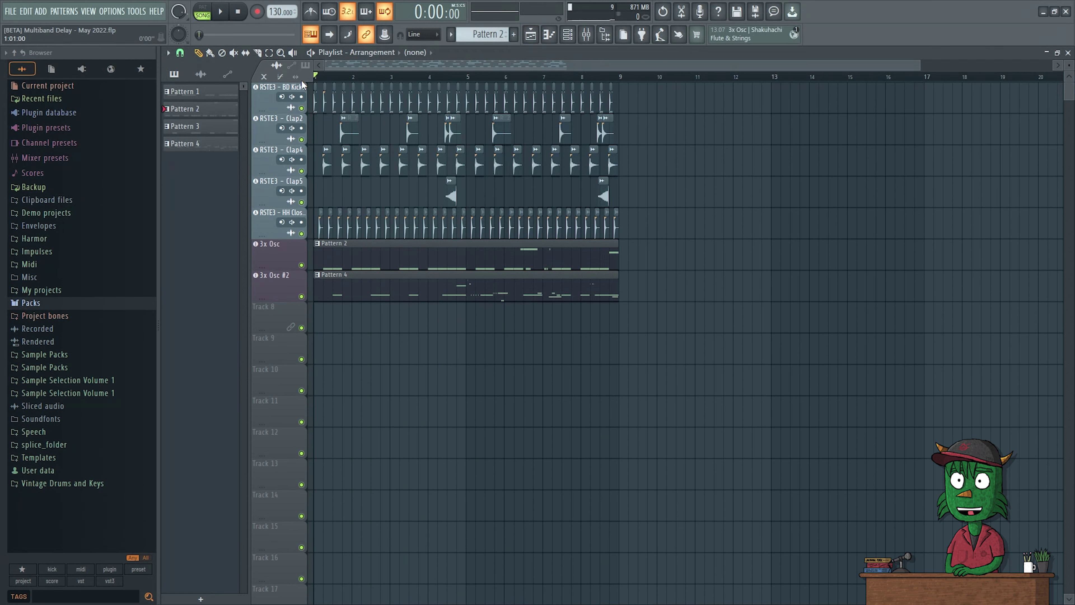
Step: Play the song briefly, then open the Multiband Delay effect from the 3x Osc mixer track and move its window up
{"action": "key", "text": "space"}
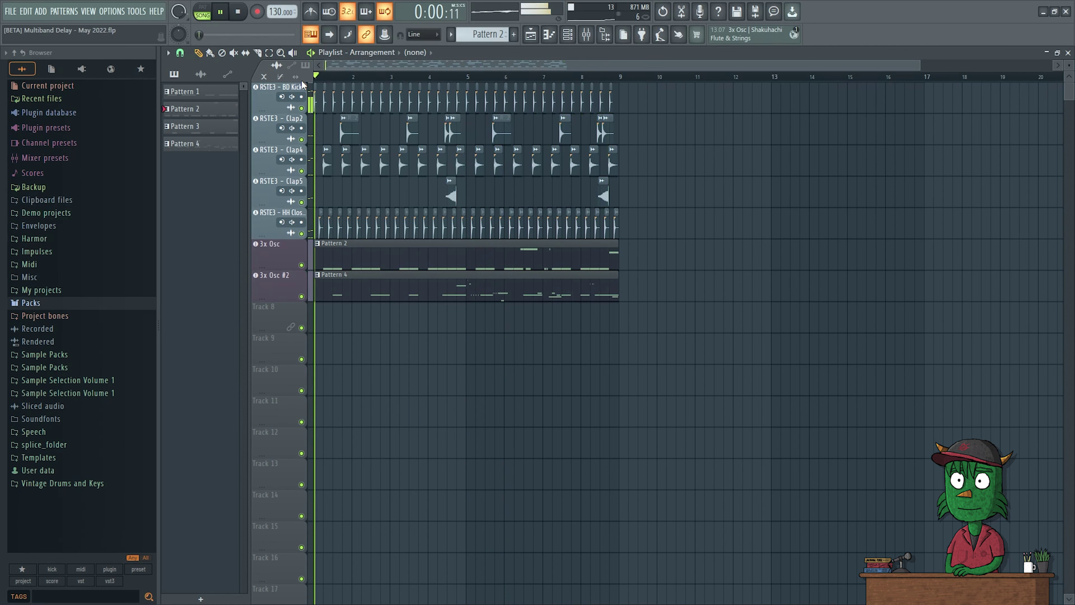
{"action": "key", "text": "space"}
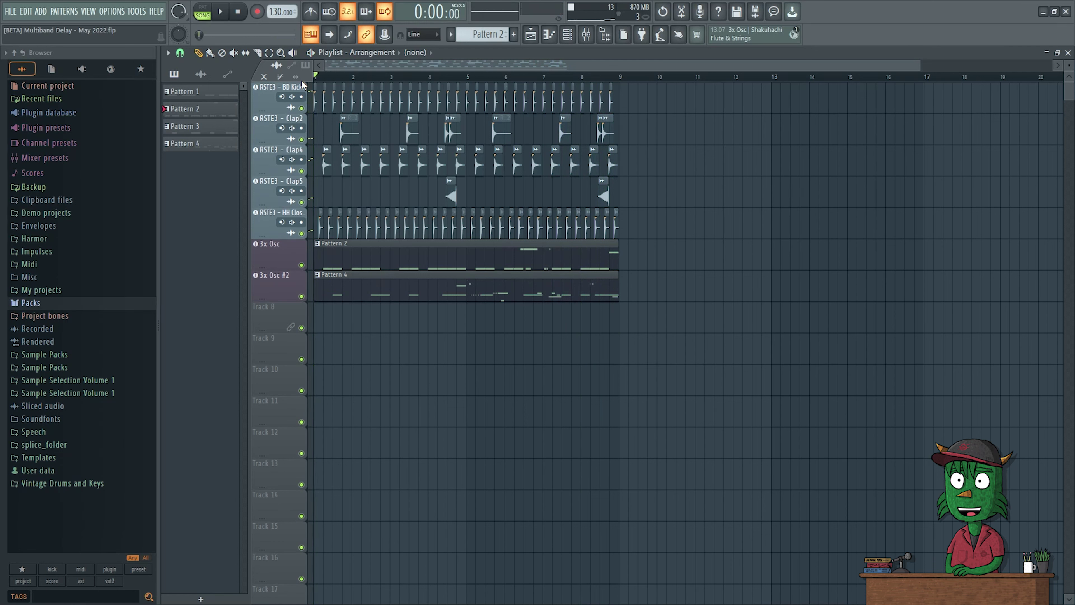
{"action": "left_click", "coordinate": [586, 35]}
{"action": "left_click", "coordinate": [427, 231]}
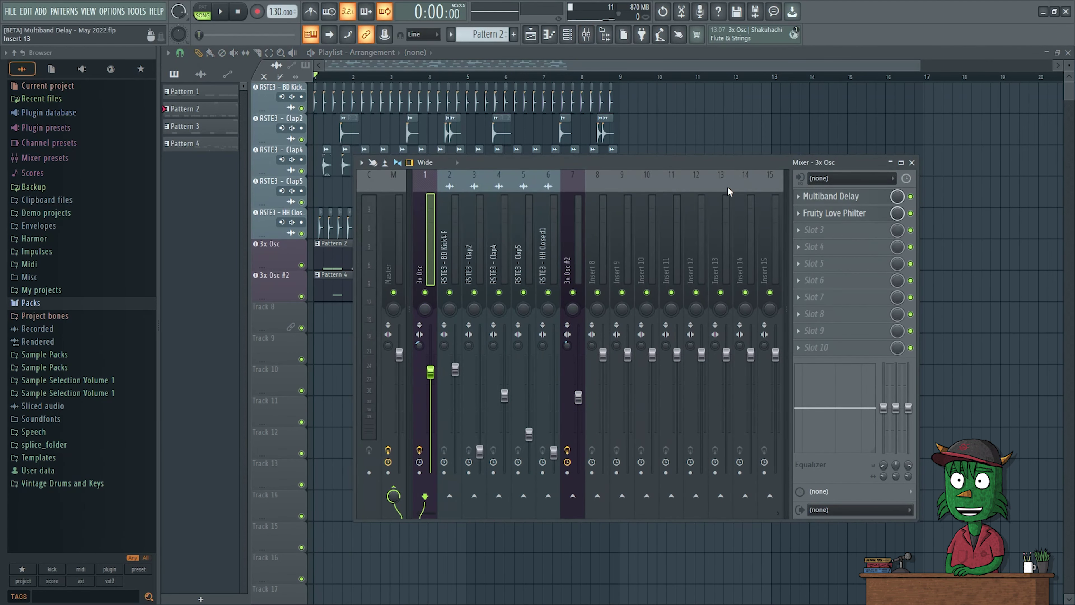
{"action": "left_click", "coordinate": [849, 201]}
{"action": "left_click_drag", "start_coordinate": [763, 175], "coordinate": [809, 105]}
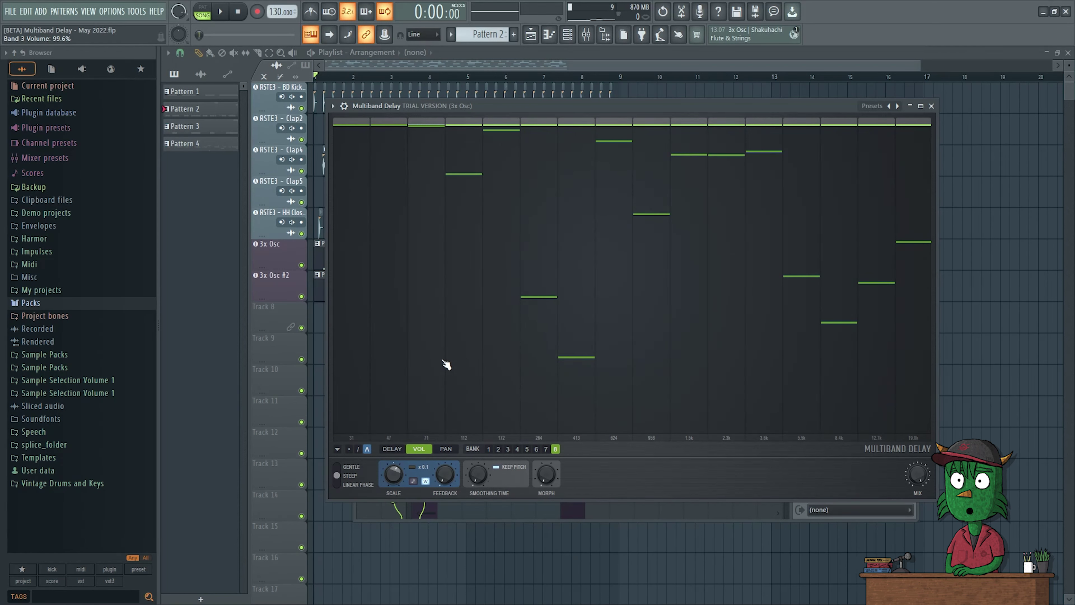
Step: Review the Delay, Vol and Pan band settings of Multiband Delay on the 3x Osc track
{"action": "left_click", "coordinate": [394, 449]}
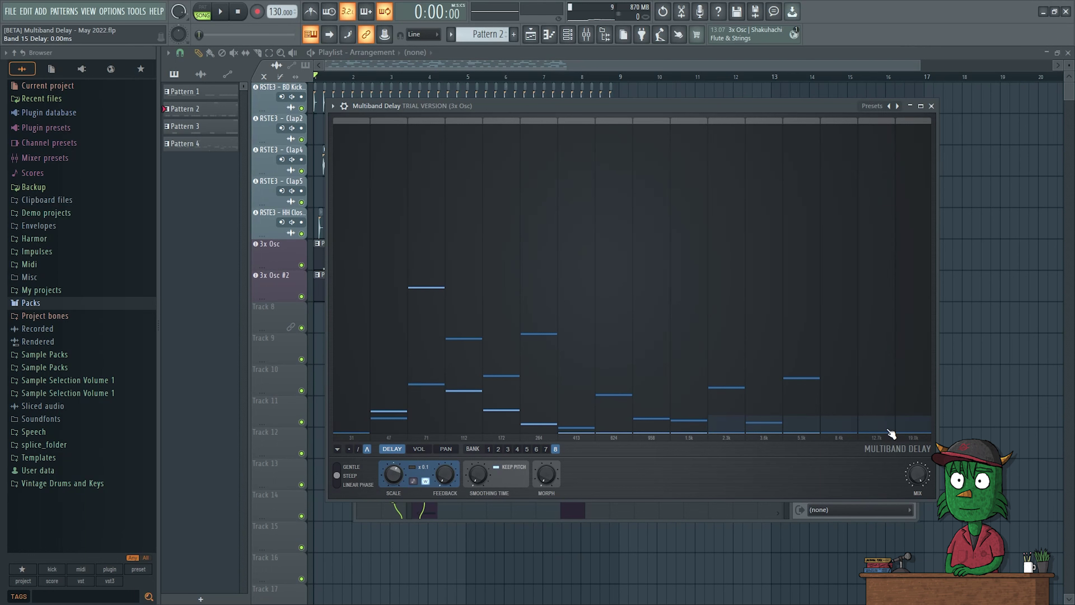
{"action": "left_click", "coordinate": [419, 450]}
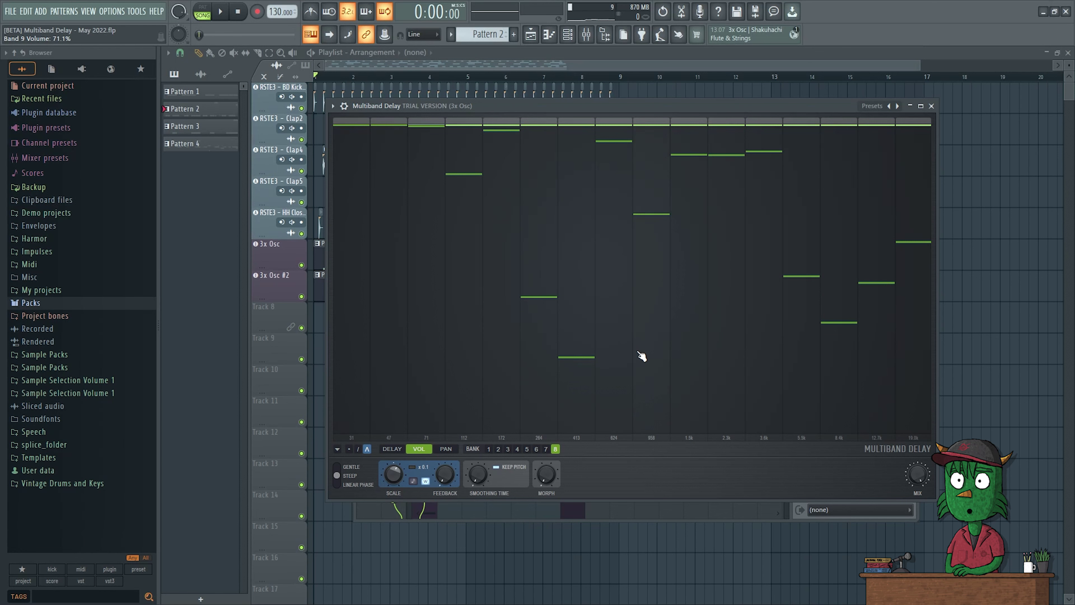
{"action": "left_click", "coordinate": [448, 449]}
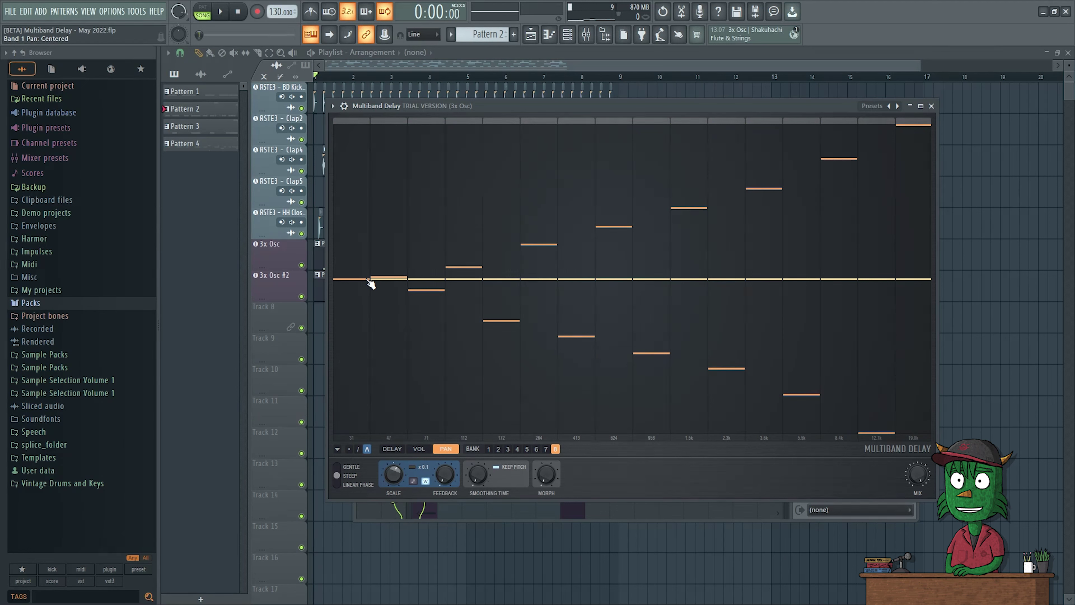
Step: Draw several different pan curves across the Multiband Delay bands, and switch the filter type between Linear Phase and Gentle
{"action": "mouse_move", "coordinate": [347, 439]}
{"action": "left_mouse_down"}
{"action": "mouse_move", "coordinate": [551, 326]}
{"action": "mouse_move", "coordinate": [676, 284]}
{"action": "mouse_move", "coordinate": [829, 210]}
{"action": "mouse_move", "coordinate": [960, 136]}
{"action": "left_mouse_up"}
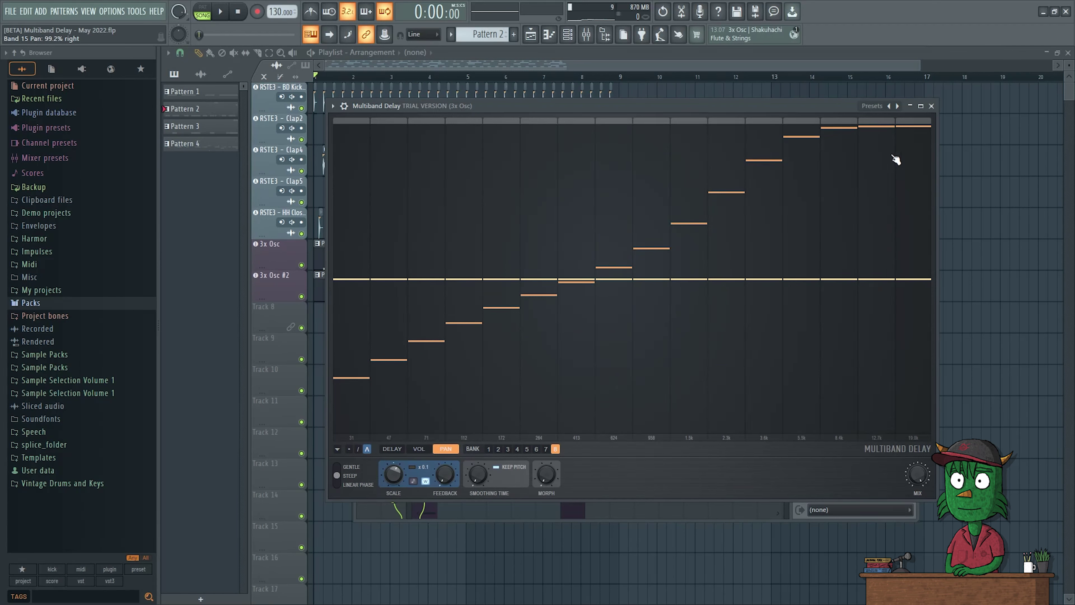
{"action": "mouse_move", "coordinate": [350, 382]}
{"action": "left_mouse_down"}
{"action": "mouse_move", "coordinate": [330, 435]}
{"action": "mouse_move", "coordinate": [490, 367]}
{"action": "left_mouse_up"}
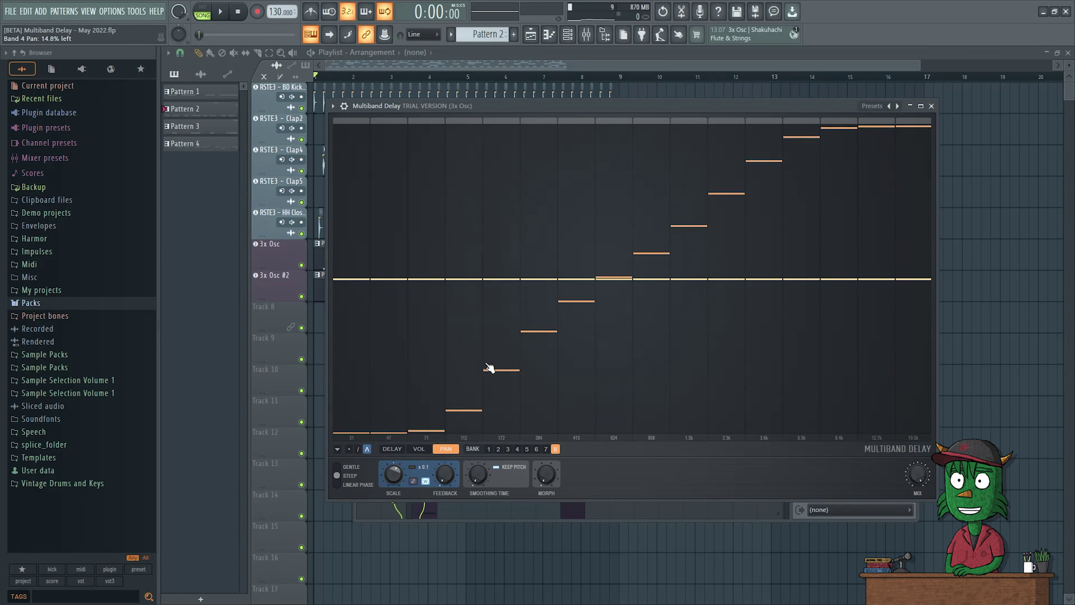
{"action": "left_click", "coordinate": [337, 486]}
{"action": "mouse_move", "coordinate": [367, 418]}
{"action": "left_mouse_down"}
{"action": "mouse_move", "coordinate": [487, 331]}
{"action": "mouse_move", "coordinate": [697, 233]}
{"action": "mouse_move", "coordinate": [877, 180]}
{"action": "mouse_move", "coordinate": [904, 151]}
{"action": "mouse_move", "coordinate": [719, 253]}
{"action": "mouse_move", "coordinate": [404, 393]}
{"action": "mouse_move", "coordinate": [315, 449]}
{"action": "left_mouse_up"}
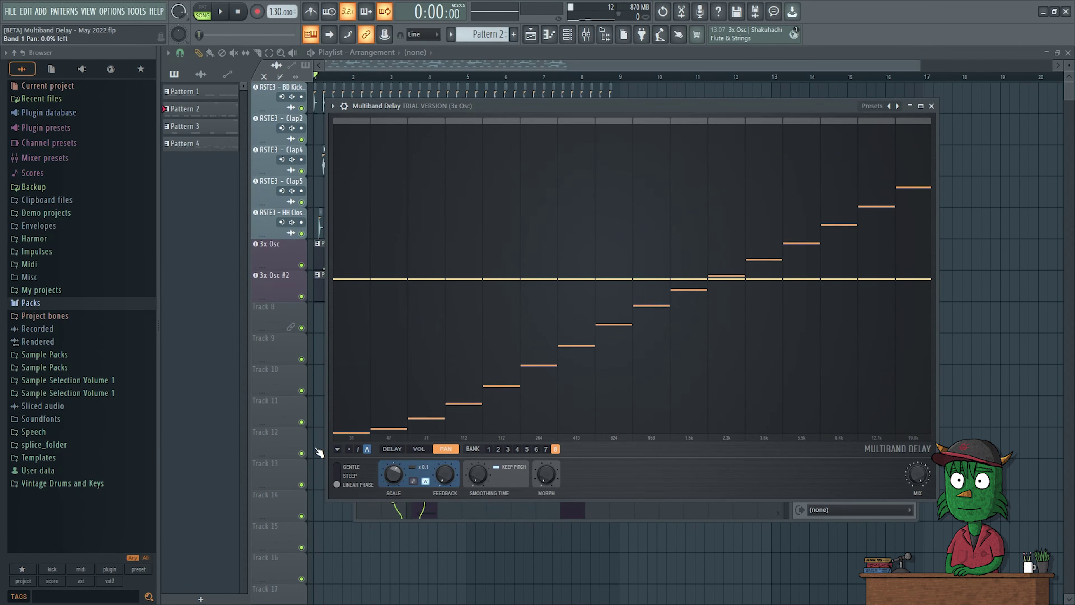
{"action": "mouse_move", "coordinate": [351, 383]}
{"action": "left_mouse_down"}
{"action": "mouse_move", "coordinate": [870, 176]}
{"action": "mouse_move", "coordinate": [915, 143]}
{"action": "left_mouse_up"}
{"action": "mouse_move", "coordinate": [358, 421]}
{"action": "left_mouse_down"}
{"action": "mouse_move", "coordinate": [462, 177]}
{"action": "mouse_move", "coordinate": [741, 193]}
{"action": "mouse_move", "coordinate": [763, 321]}
{"action": "mouse_move", "coordinate": [592, 284]}
{"action": "mouse_move", "coordinate": [416, 331]}
{"action": "left_mouse_up"}
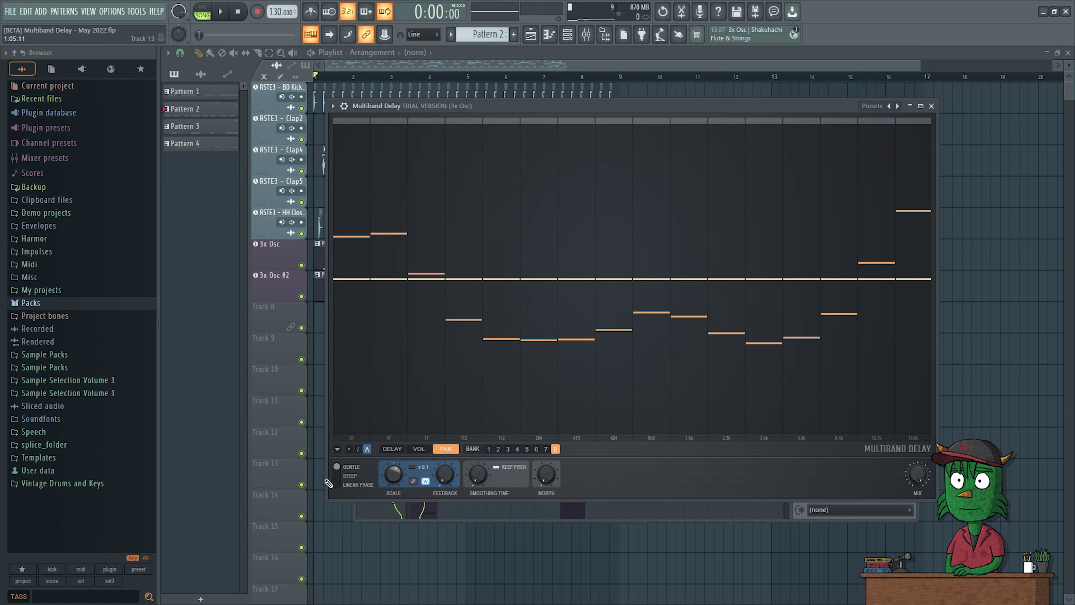
{"action": "mouse_move", "coordinate": [631, 327]}
{"action": "left_mouse_down"}
{"action": "mouse_move", "coordinate": [492, 368]}
{"action": "mouse_move", "coordinate": [424, 347]}
{"action": "mouse_move", "coordinate": [583, 305]}
{"action": "mouse_move", "coordinate": [528, 235]}
{"action": "left_mouse_up"}
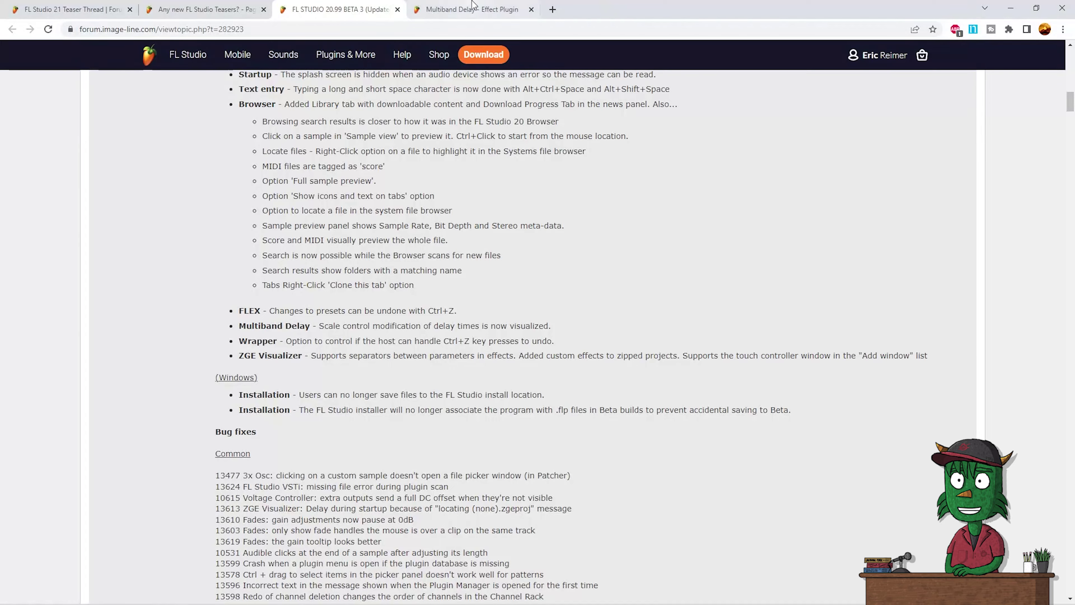
Step: Switch to the web browser and read the Multiband Delay manual page's plugin overview and band control descriptions
{"action": "left_click", "coordinate": [473, 9]}
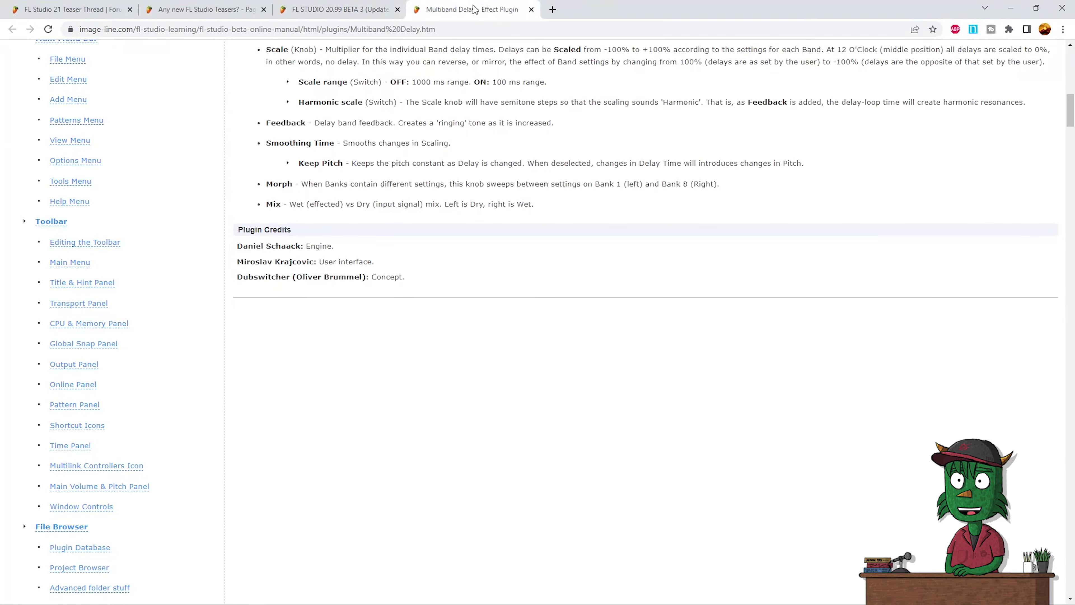
{"action": "scroll", "coordinate": [474, 169], "scroll_direction": "up", "scroll_amount": 4}
{"action": "scroll", "coordinate": [475, 169], "scroll_direction": "up", "scroll_amount": 10}
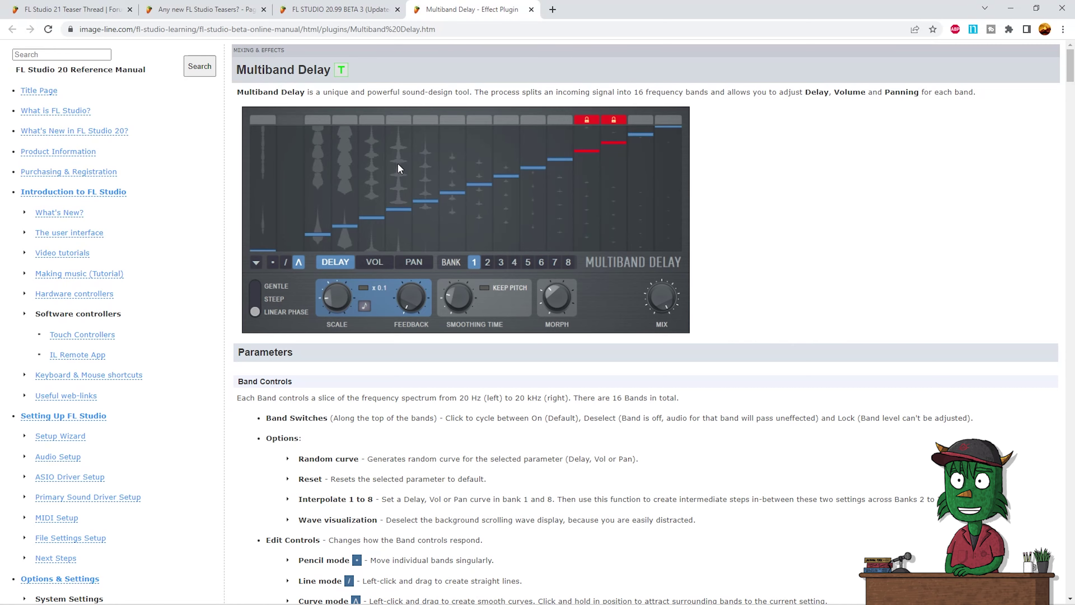
{"action": "scroll", "coordinate": [389, 413], "scroll_direction": "down", "scroll_amount": 6}
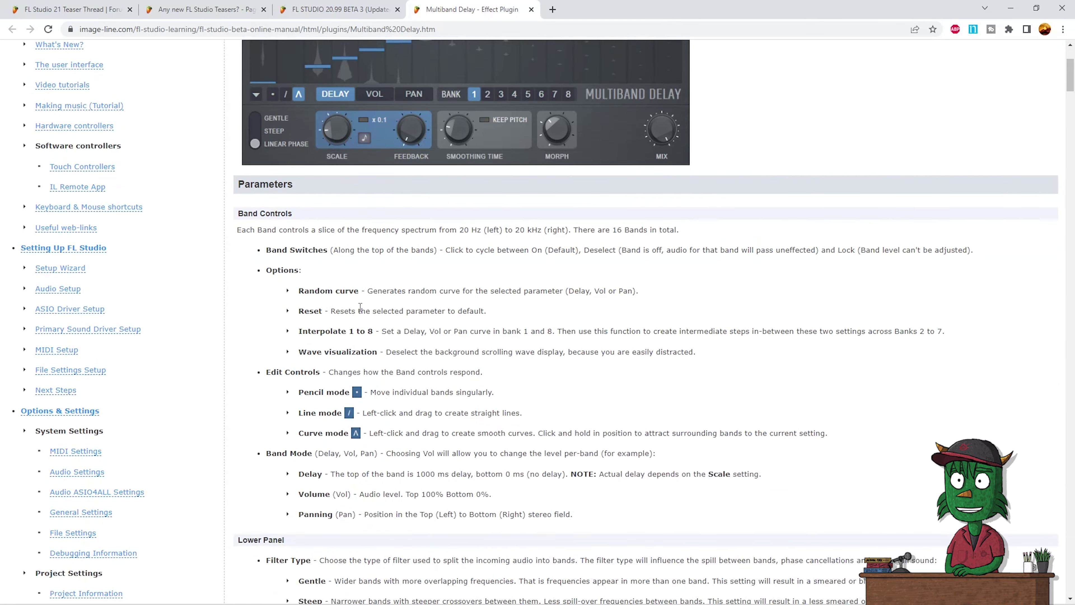
{"action": "scroll", "coordinate": [423, 377], "scroll_direction": "up", "scroll_amount": 5}
{"action": "scroll", "coordinate": [468, 382], "scroll_direction": "up", "scroll_amount": 2}
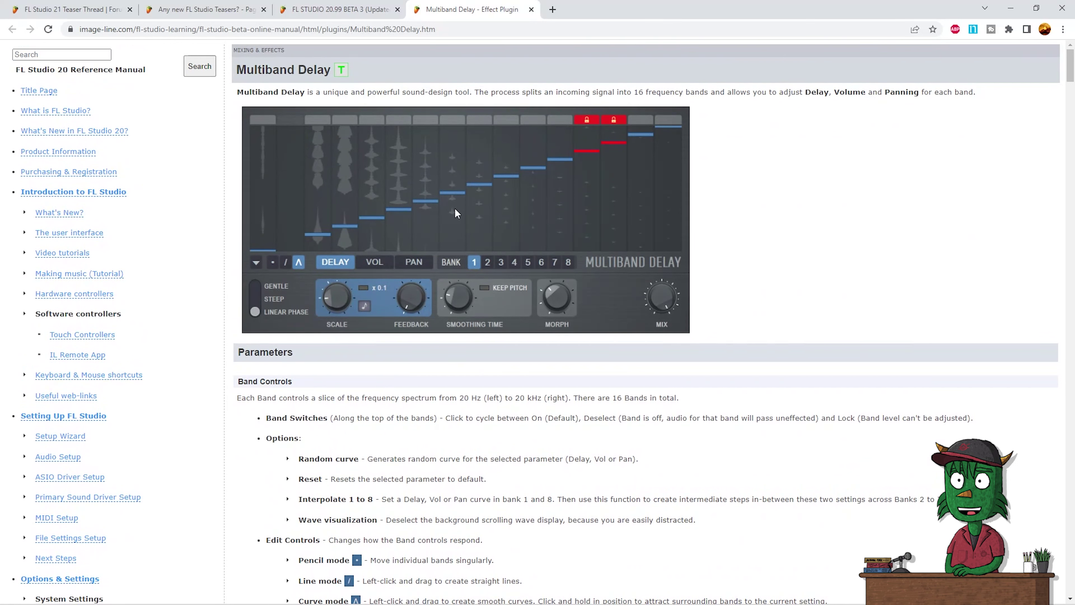
Step: Switch back to FL Studio and start a new project without saving the changes to Multiband Delay - May 2022.flp
{"action": "key", "text": "alt+Tab"}
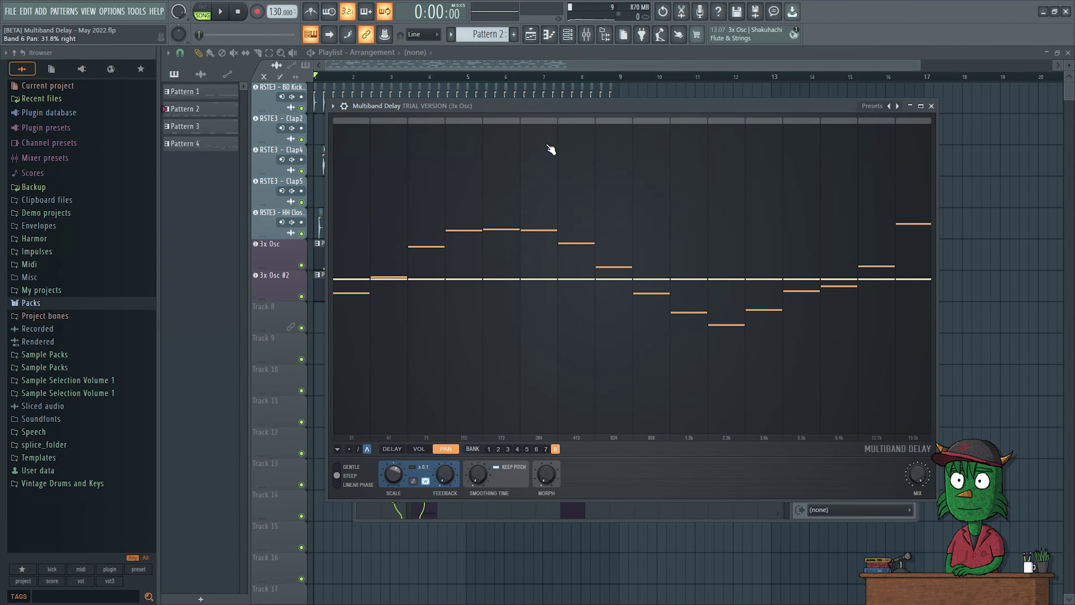
{"action": "left_click_drag", "start_coordinate": [561, 107], "coordinate": [618, 175]}
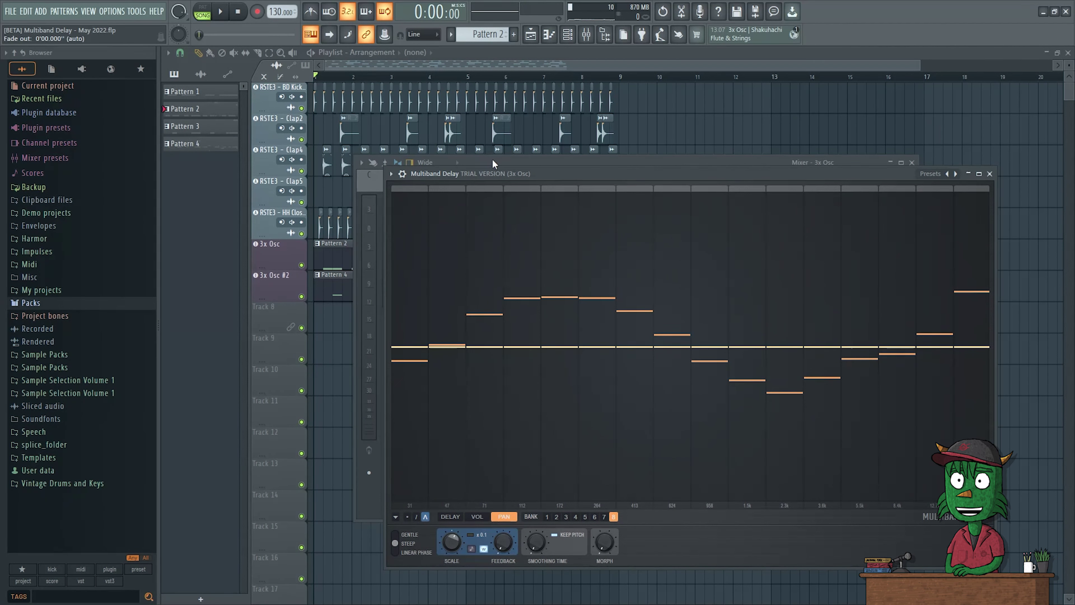
{"action": "left_click_drag", "start_coordinate": [641, 167], "coordinate": [569, 149]}
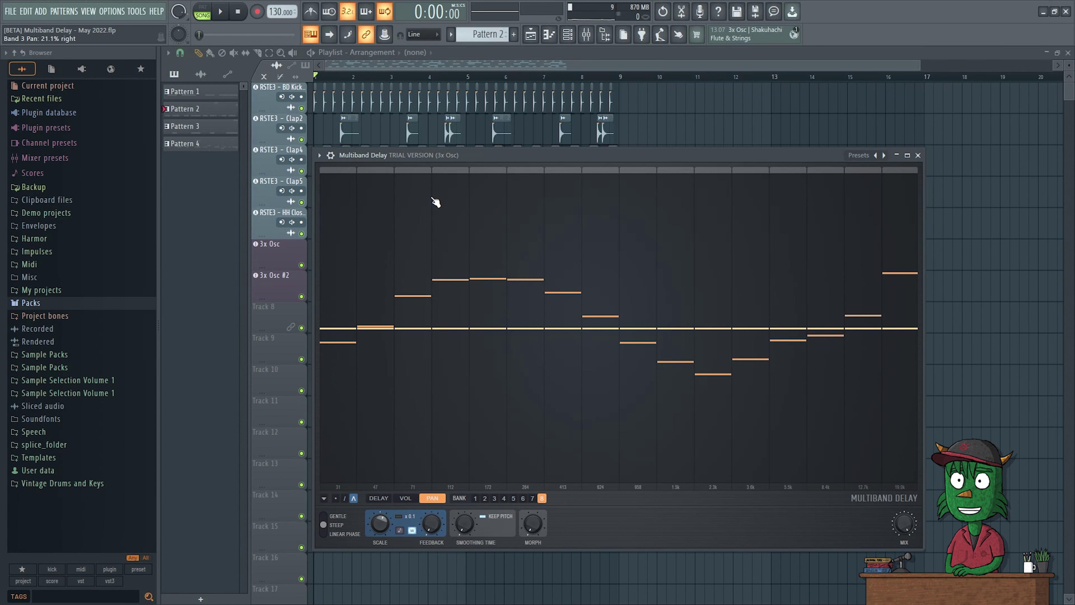
{"action": "left_click_drag", "start_coordinate": [443, 158], "coordinate": [453, 150]}
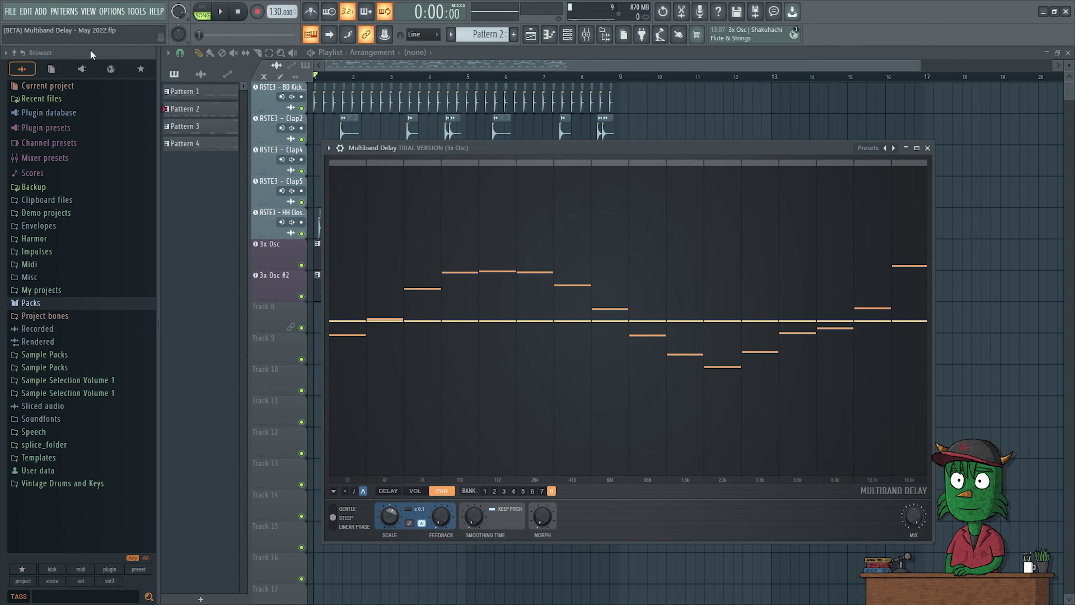
{"action": "left_click", "coordinate": [16, 14]}
{"action": "left_click", "coordinate": [29, 21]}
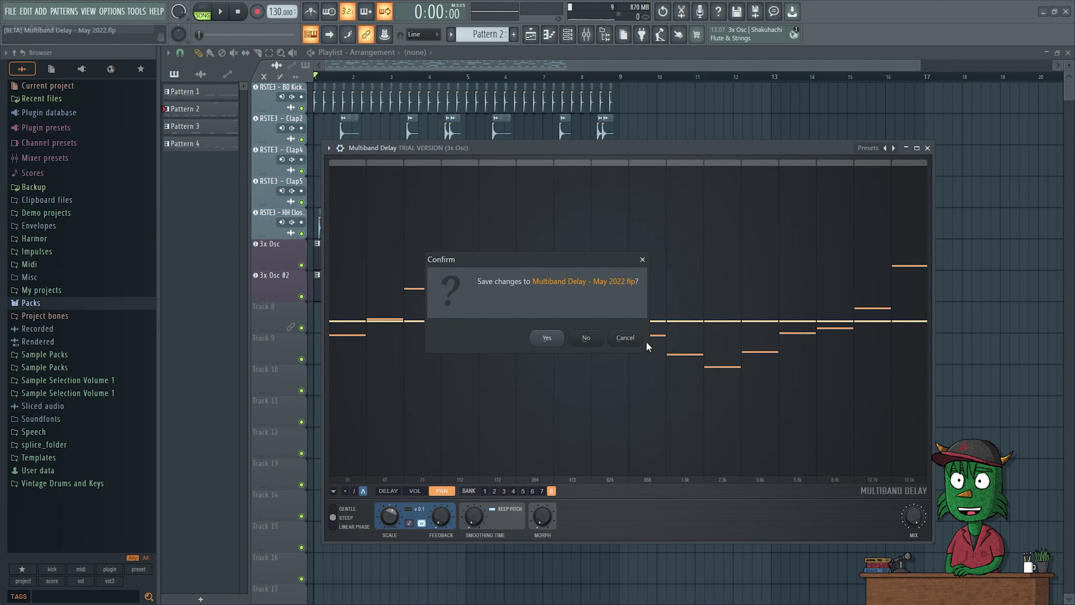
{"action": "left_click", "coordinate": [588, 339]}
Step: Browse the Hats and Cymbals samples under Packs > Drums, and collapse the Packs folder
{"action": "left_click", "coordinate": [38, 304]}
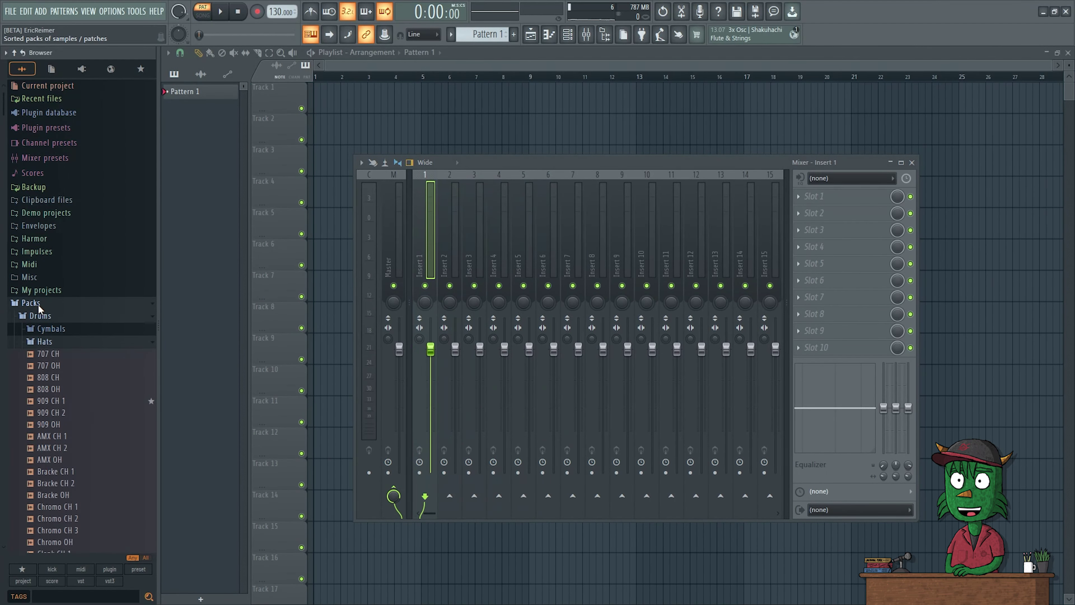
{"action": "scroll", "coordinate": [60, 381], "scroll_direction": "down", "scroll_amount": 10}
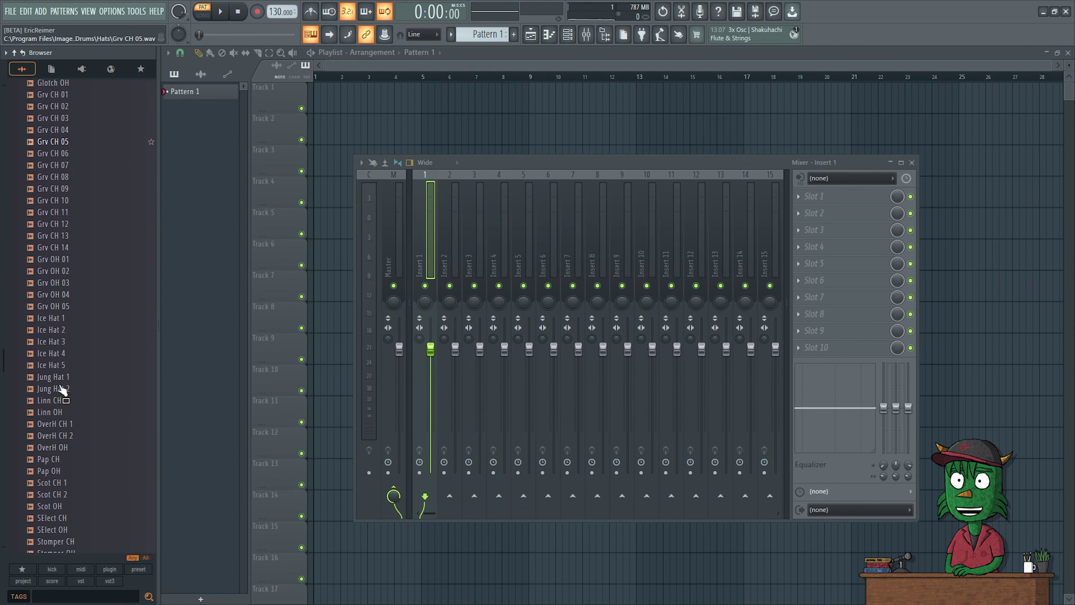
{"action": "scroll", "coordinate": [62, 390], "scroll_direction": "up", "scroll_amount": 15}
{"action": "left_click", "coordinate": [49, 328]}
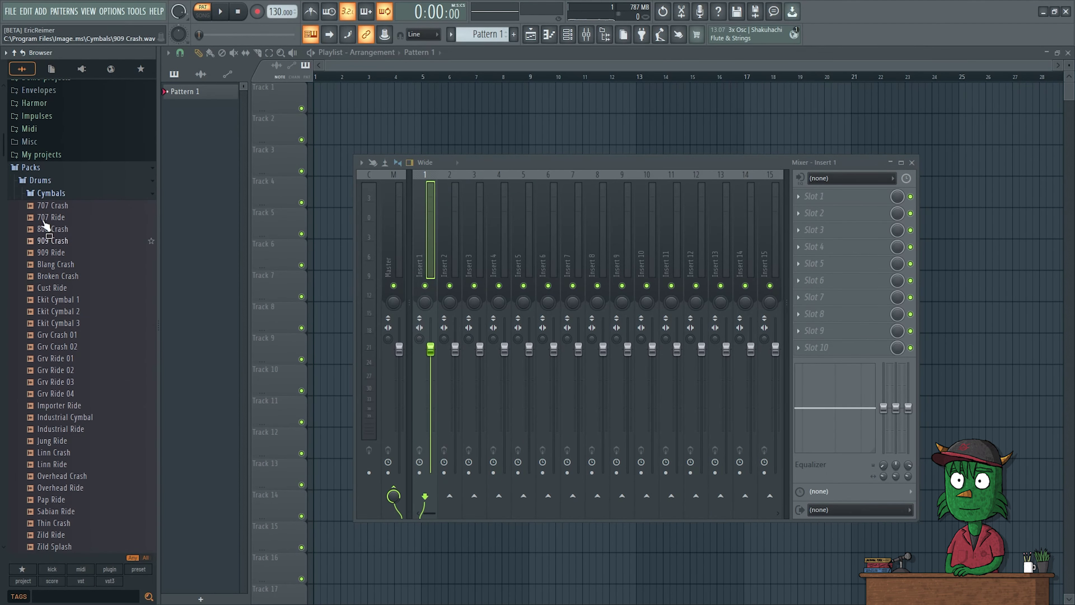
{"action": "left_click", "coordinate": [47, 176]}
{"action": "left_click", "coordinate": [44, 238]}
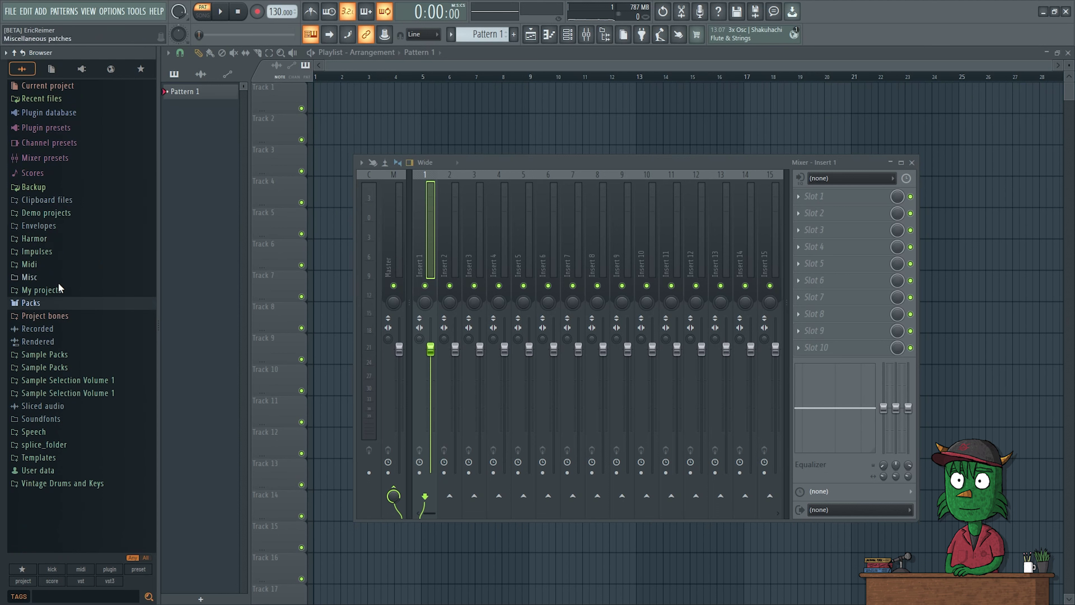
Step: Preview the Burial and Baby melody loops from Cymatics - Orchid Sample Pack, and place Cymatics - Baby - 152 BPM A# Min on Track 1 at bar 2
{"action": "left_click", "coordinate": [63, 355]}
{"action": "left_click", "coordinate": [90, 407]}
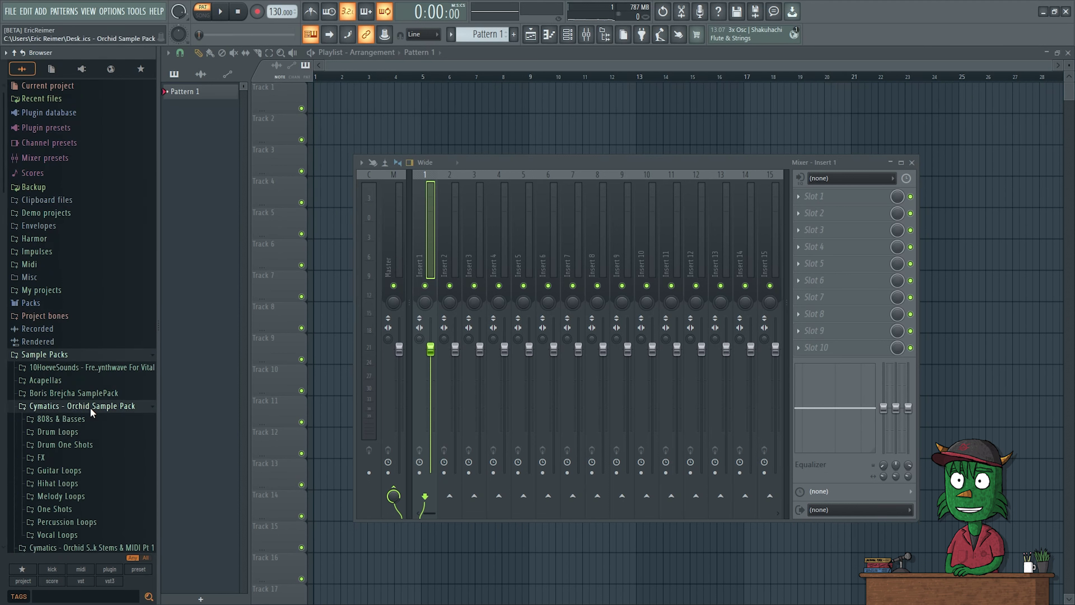
{"action": "left_click", "coordinate": [86, 496]}
{"action": "left_click", "coordinate": [90, 383]}
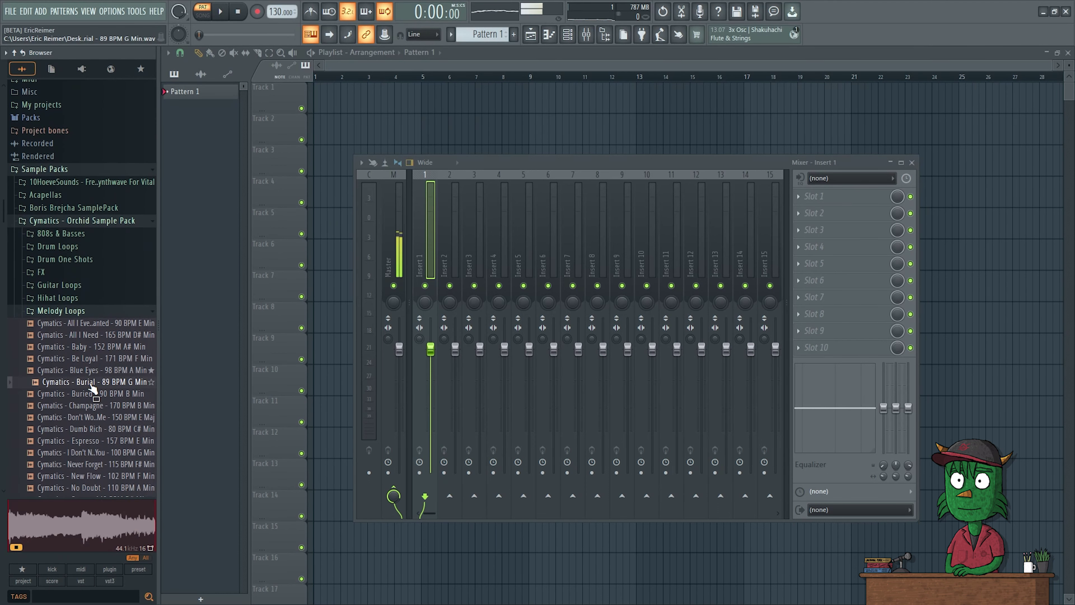
{"action": "left_click", "coordinate": [98, 348]}
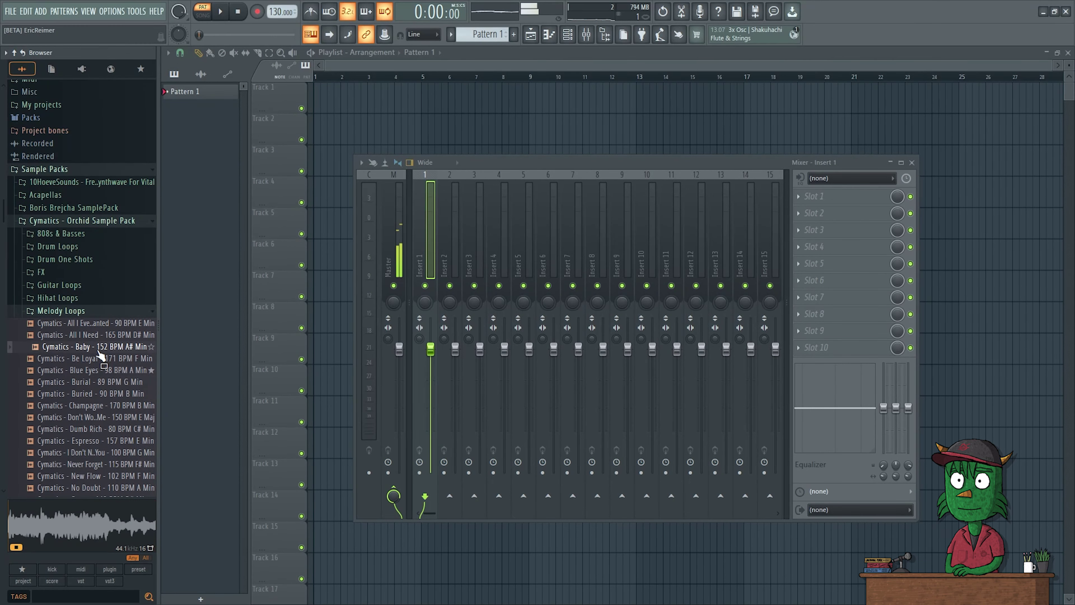
{"action": "left_click_drag", "start_coordinate": [100, 354], "coordinate": [369, 103]}
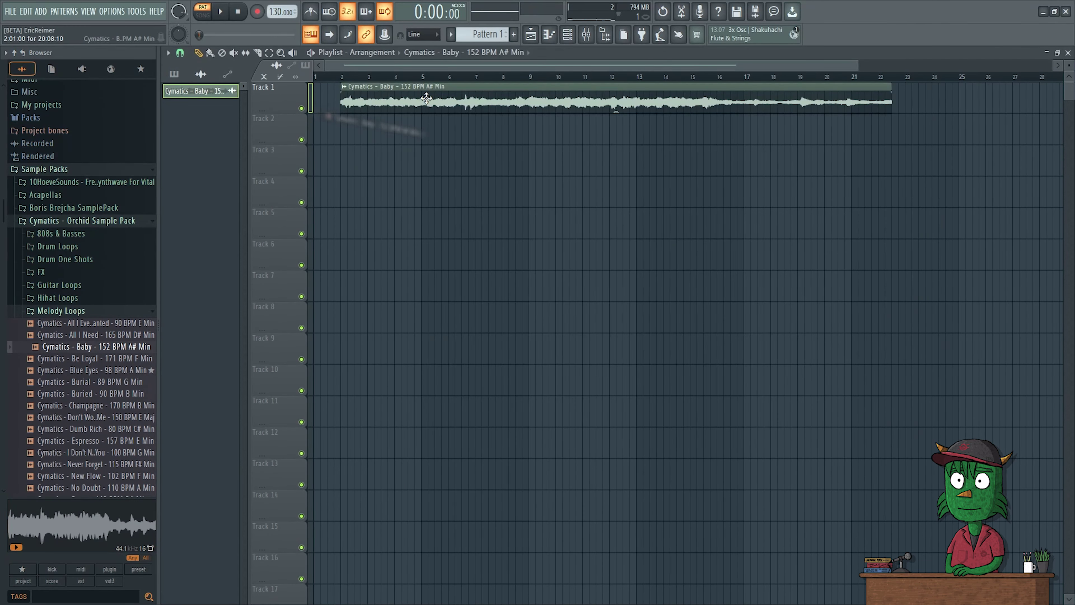
Step: Route the Cymatics - Baby audio clip to the mixer and load Multiband Delay in the first effect slot of Insert 1
{"action": "double_click", "coordinate": [369, 103]}
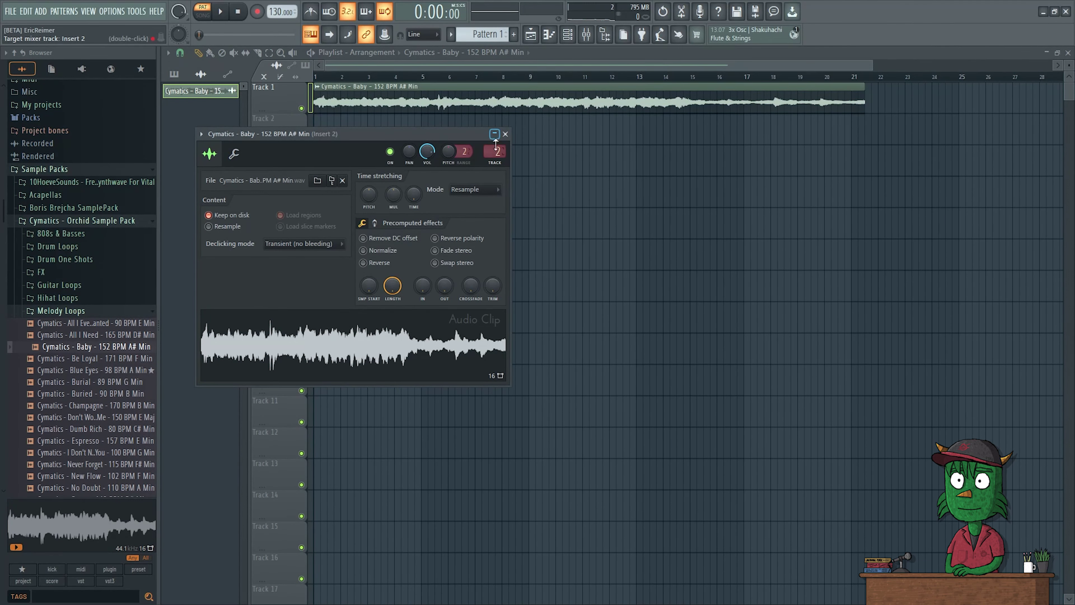
{"action": "left_click", "coordinate": [505, 134]}
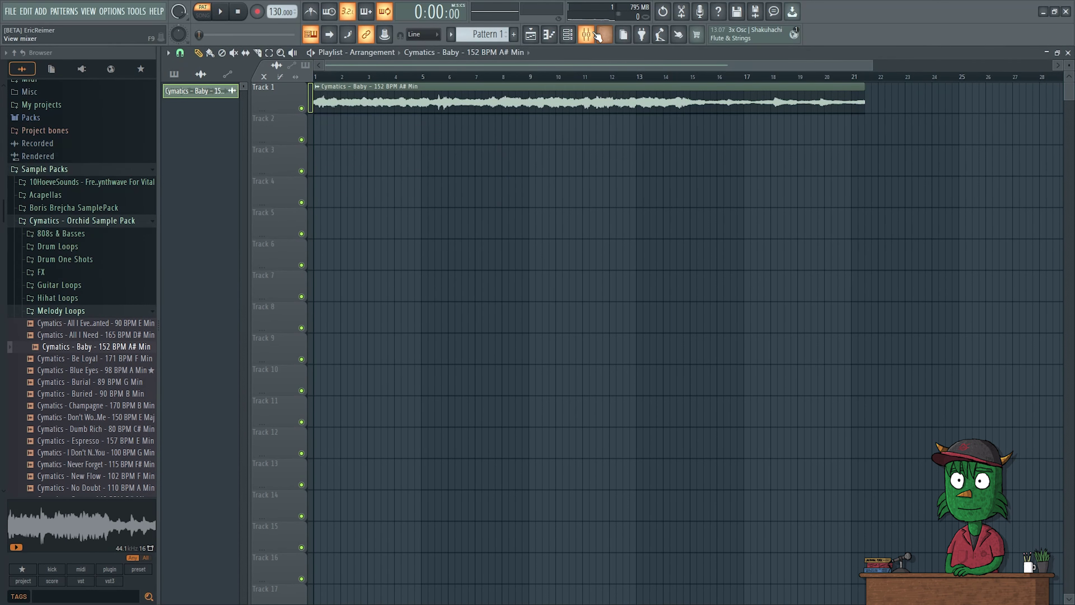
{"action": "left_click", "coordinate": [597, 36]}
{"action": "left_click", "coordinate": [810, 196]}
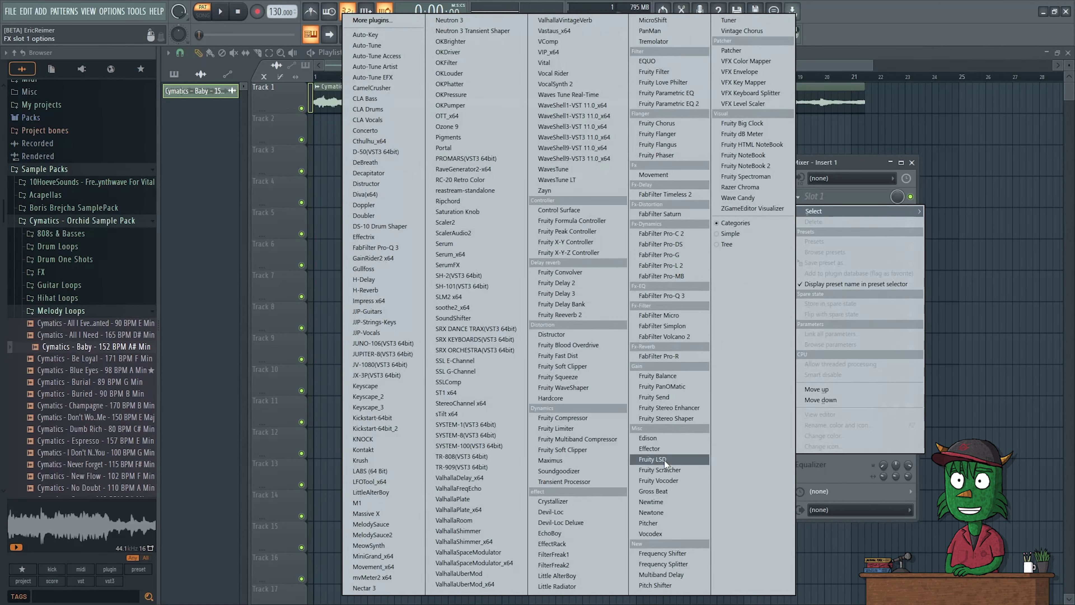
{"action": "left_click", "coordinate": [692, 575]}
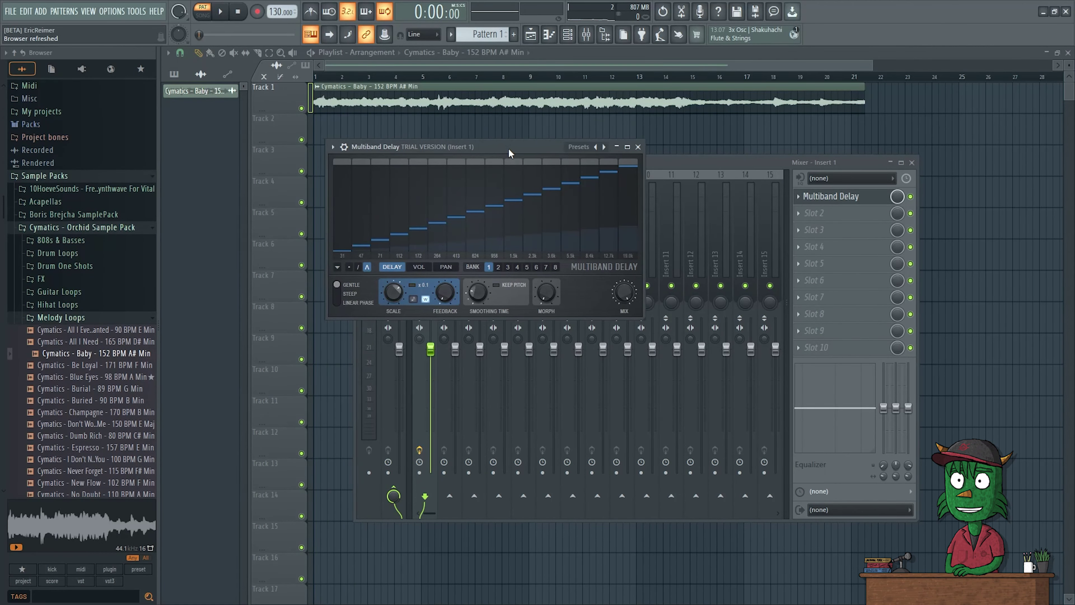
{"action": "left_click_drag", "start_coordinate": [509, 153], "coordinate": [609, 211]}
{"action": "left_click", "coordinate": [912, 162]}
{"action": "left_click", "coordinate": [419, 202]}
{"action": "left_click", "coordinate": [438, 441]}
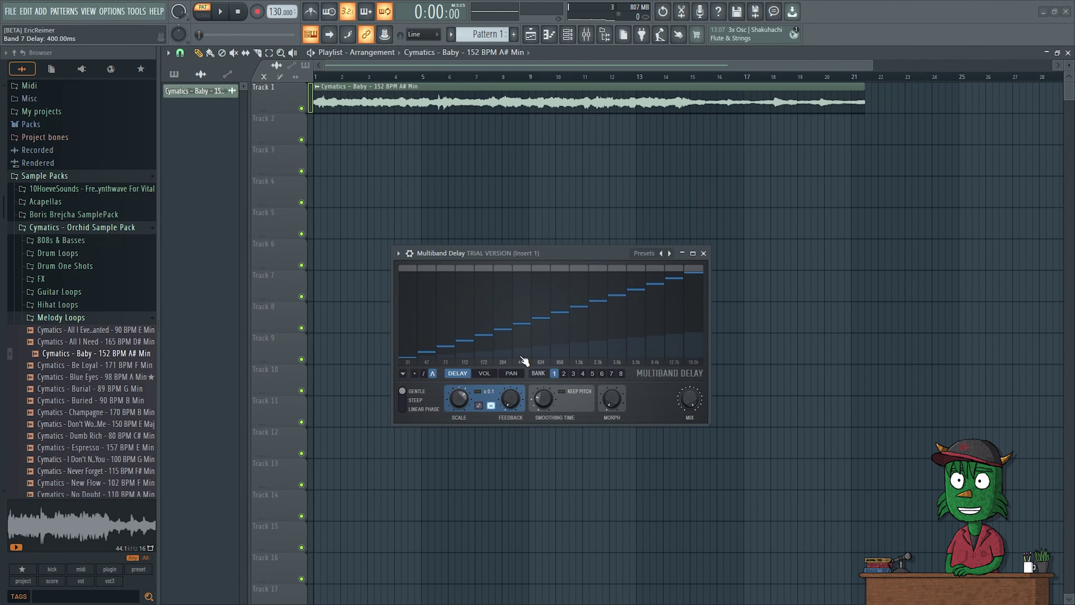
Step: Browse the list of presets available for the Multiband Delay
{"action": "left_click", "coordinate": [398, 254]}
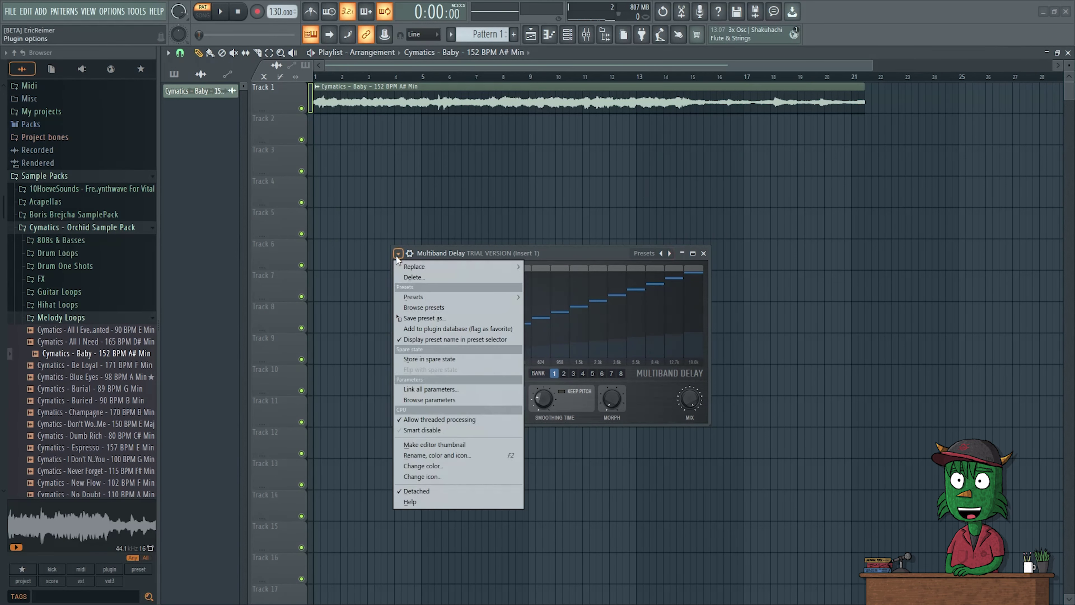
{"action": "mouse_move", "coordinate": [441, 297]}
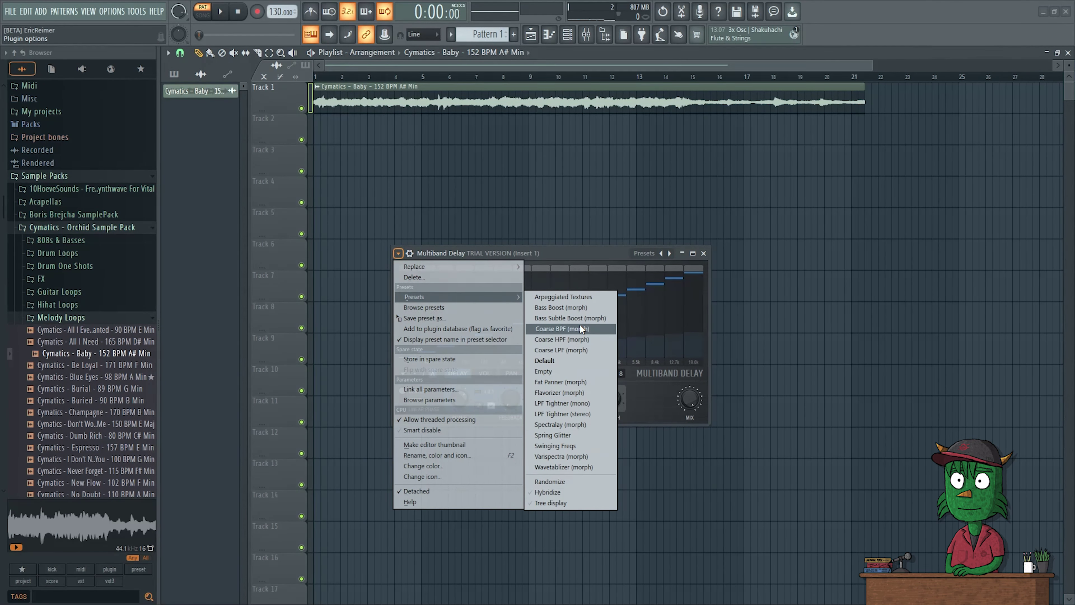
{"action": "left_click", "coordinate": [576, 358]}
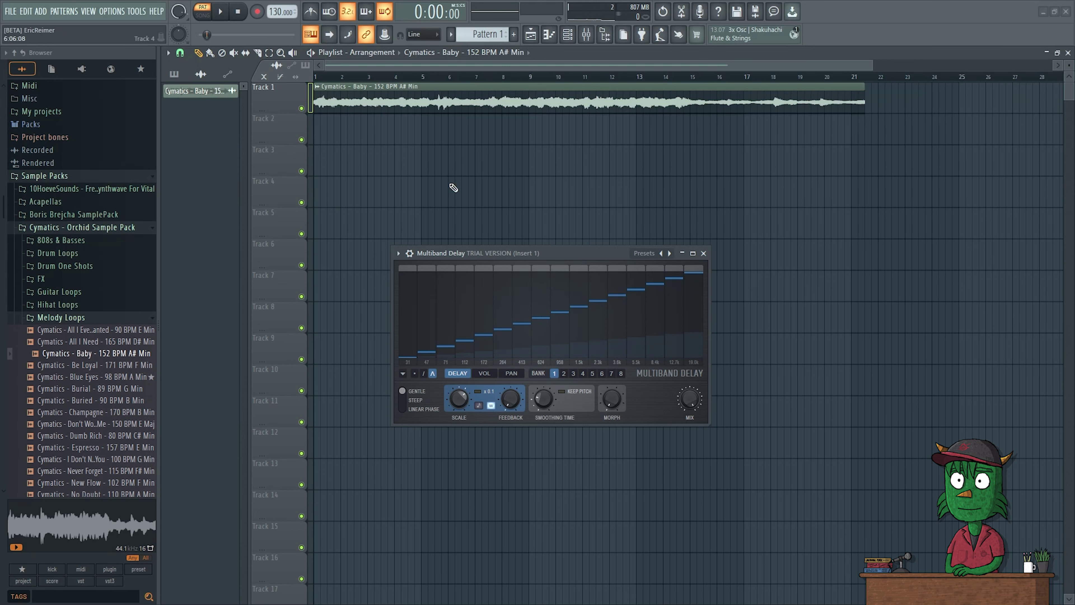
Step: Play the arrangement in song mode from the start to hear the clip through the Multiband Delay
{"action": "left_click", "coordinate": [280, 89]}
{"action": "key", "text": "space"}
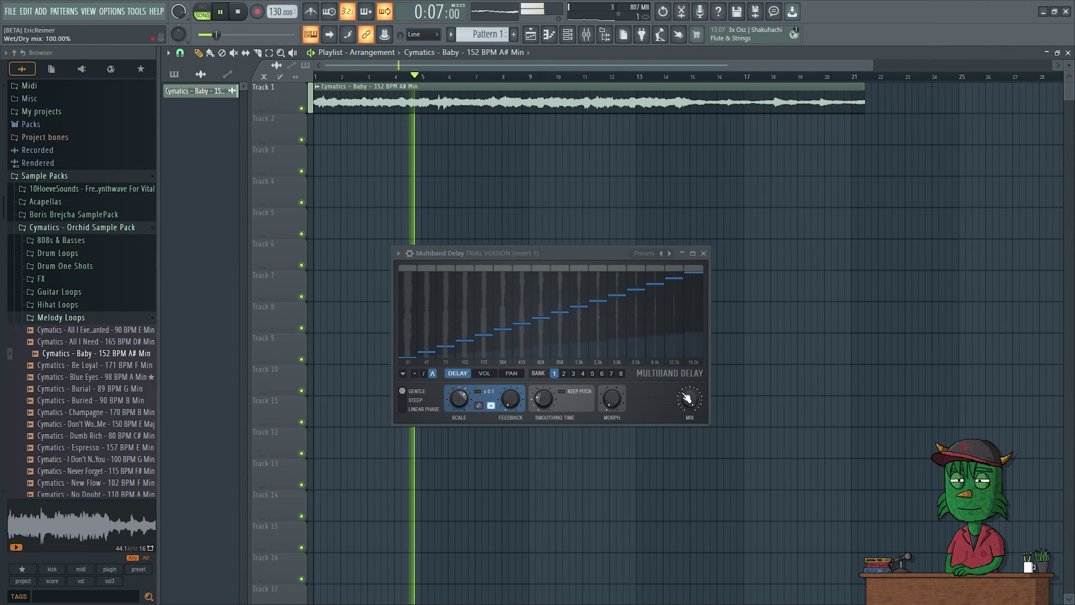
{"action": "key", "text": "space"}
{"action": "key", "text": "space"}
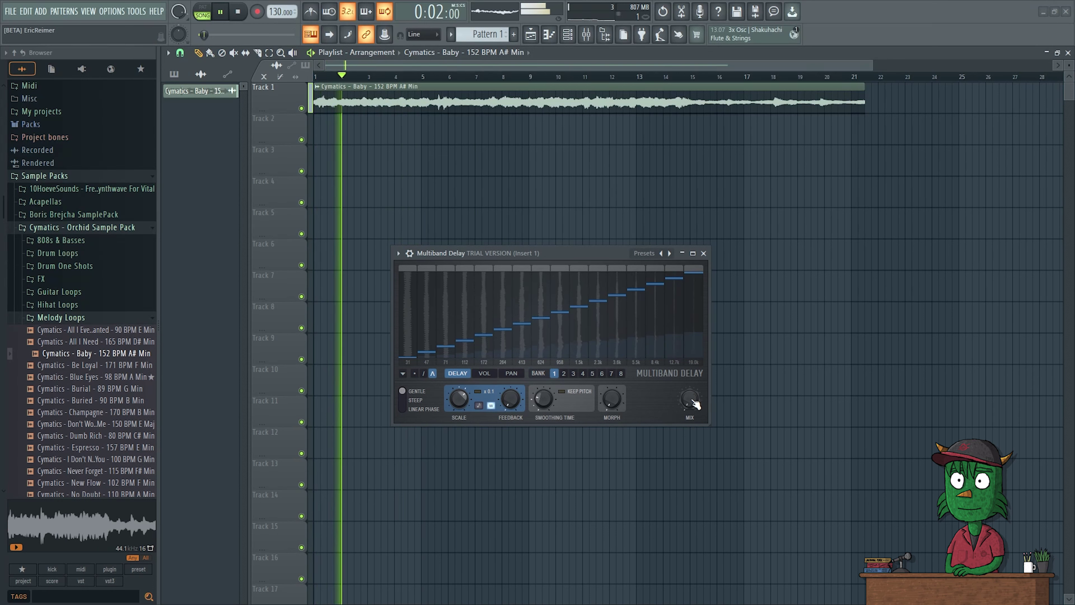
{"action": "key", "text": "space"}
{"action": "key", "text": "space"}
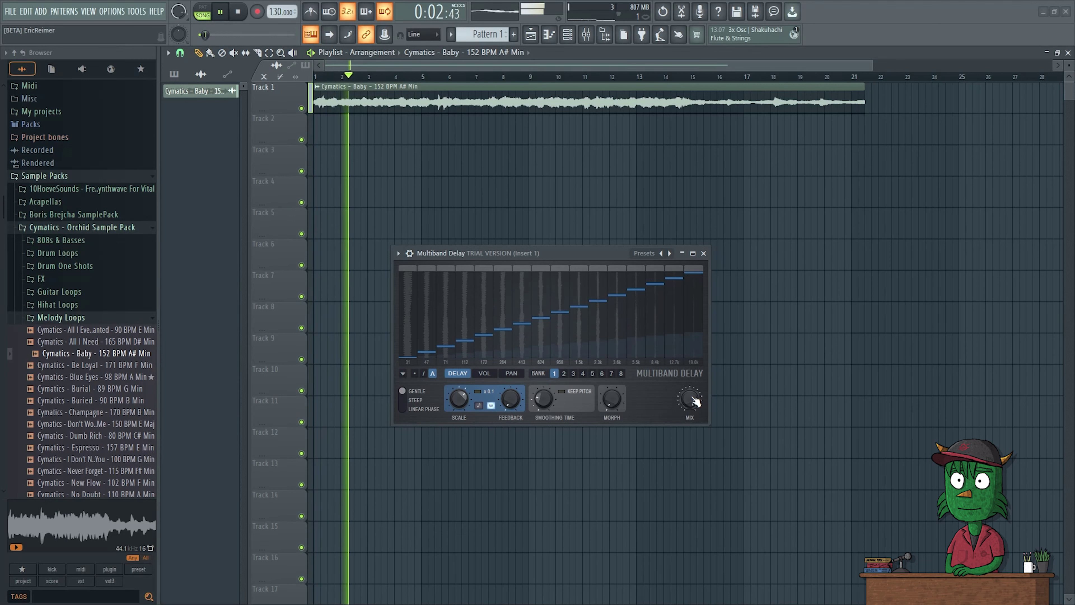
Step: Audition the Multiband Delay presets in order from Arpeggiated Textures through Default during playback, and stop playback
{"action": "left_click", "coordinate": [670, 253]}
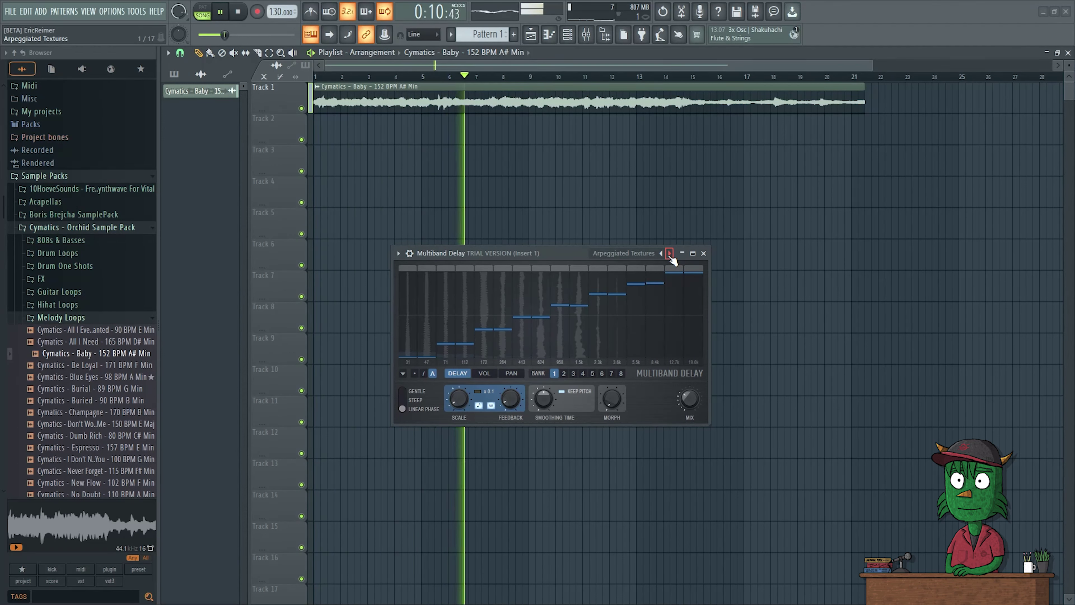
{"action": "left_click", "coordinate": [670, 255]}
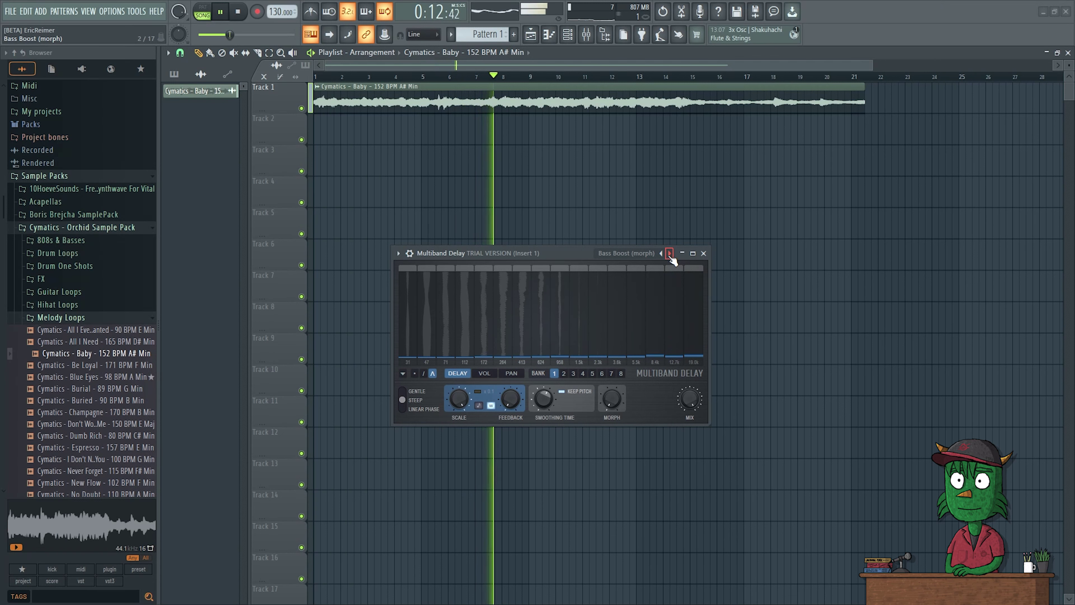
{"action": "left_click", "coordinate": [670, 254]}
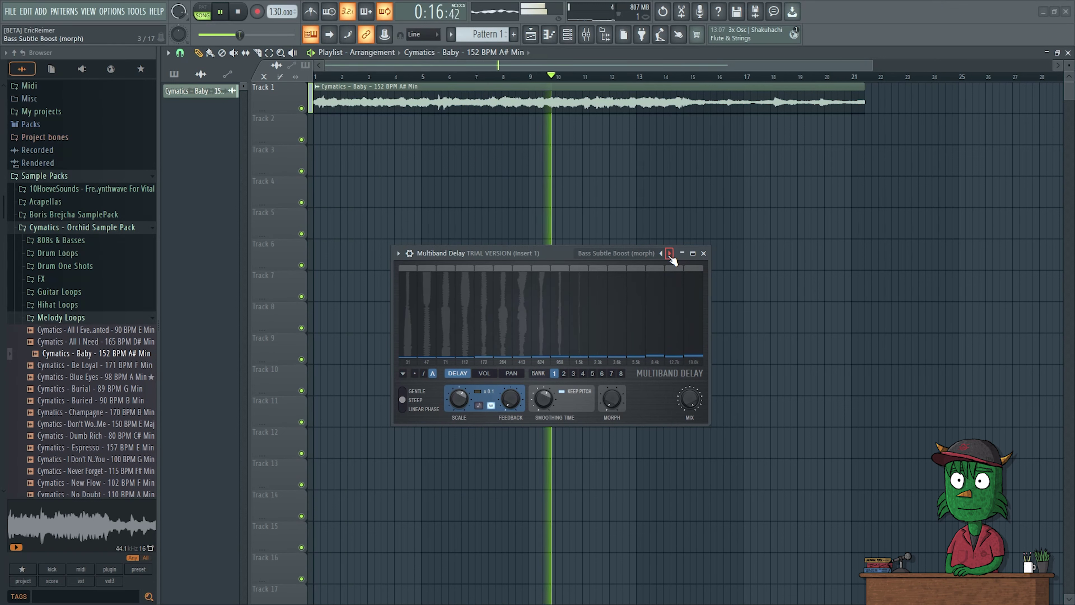
{"action": "left_click", "coordinate": [670, 254]}
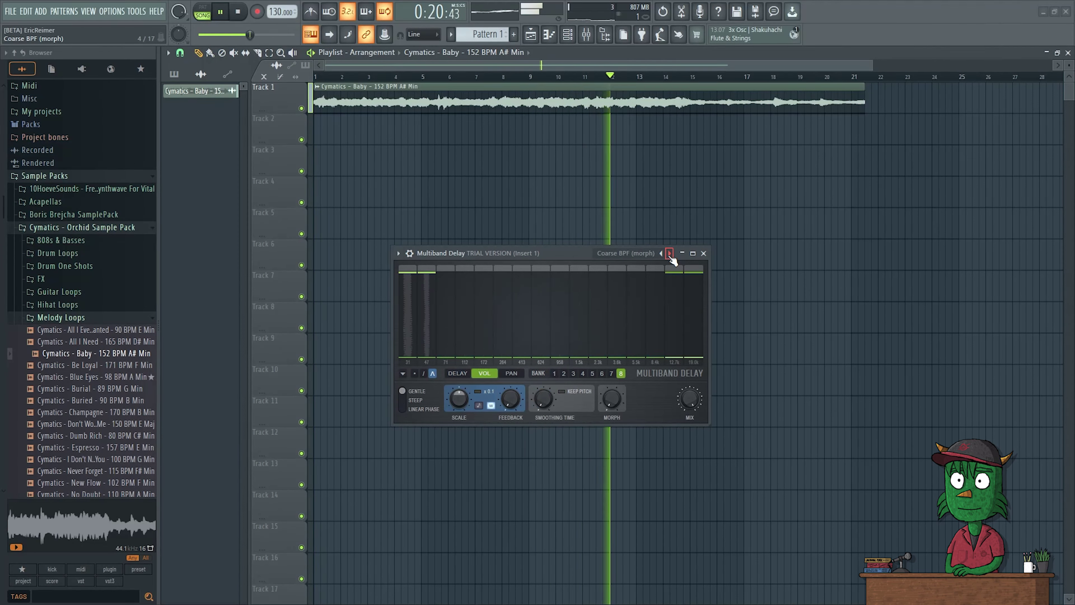
{"action": "left_click", "coordinate": [670, 254]}
{"action": "left_click", "coordinate": [670, 253]}
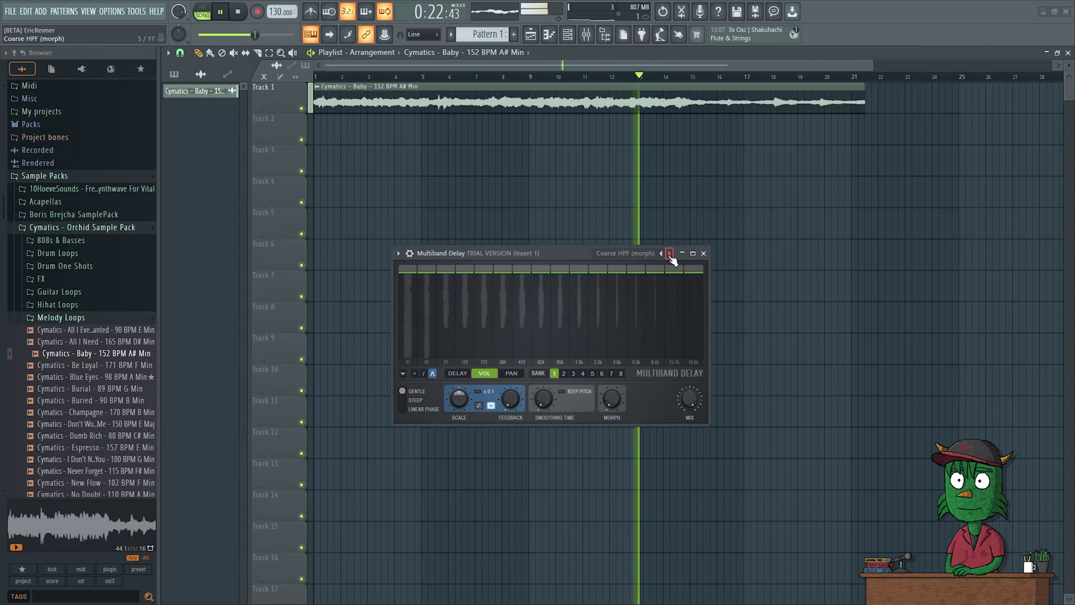
{"action": "left_click", "coordinate": [670, 254]}
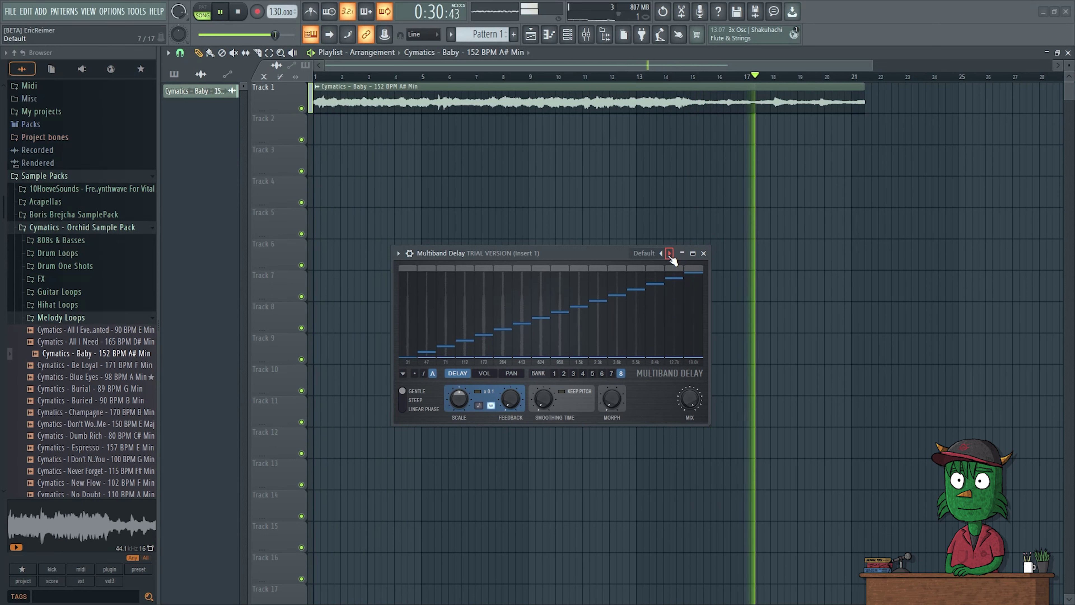
{"action": "key", "text": "space"}
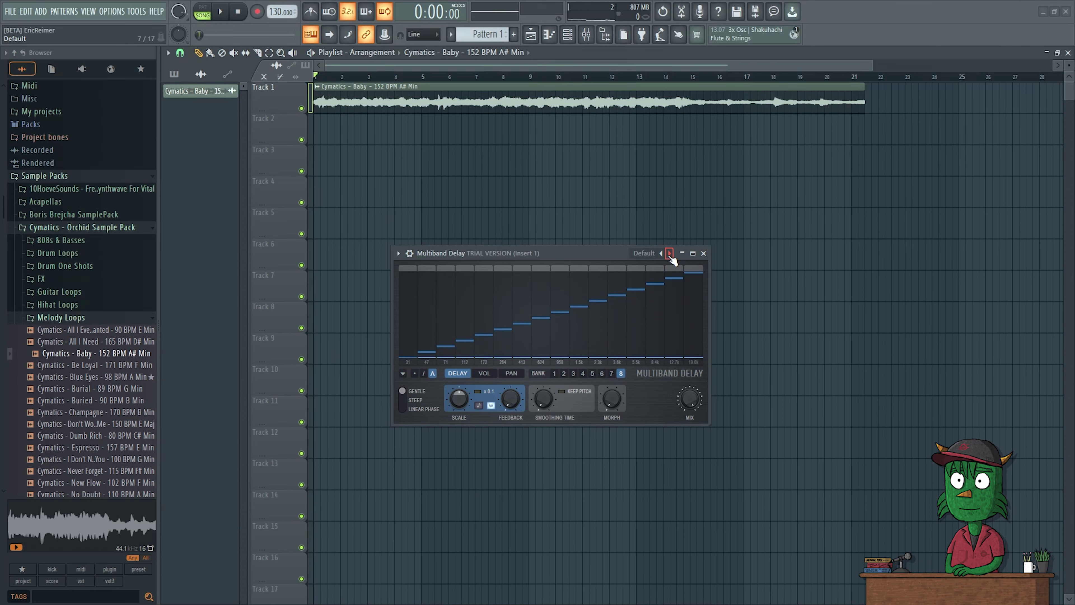
Step: Step through the Multiband Delay presets from Empty to LPF Tightner (stereo), dismiss the trial notice and close the plugin
{"action": "left_click", "coordinate": [670, 254]}
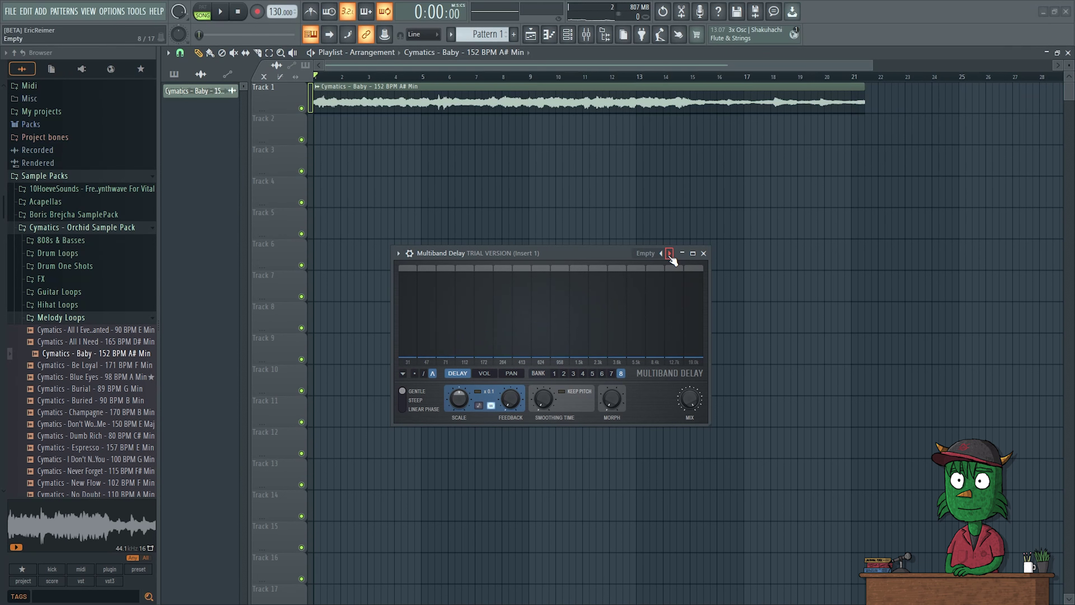
{"action": "left_click", "coordinate": [670, 254]}
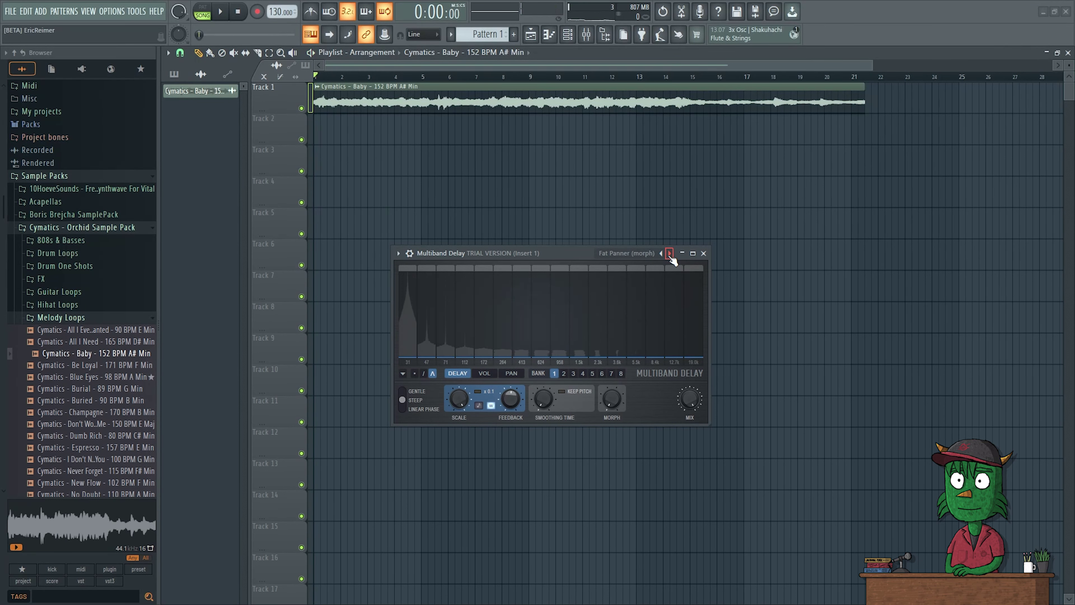
{"action": "left_click", "coordinate": [669, 253]}
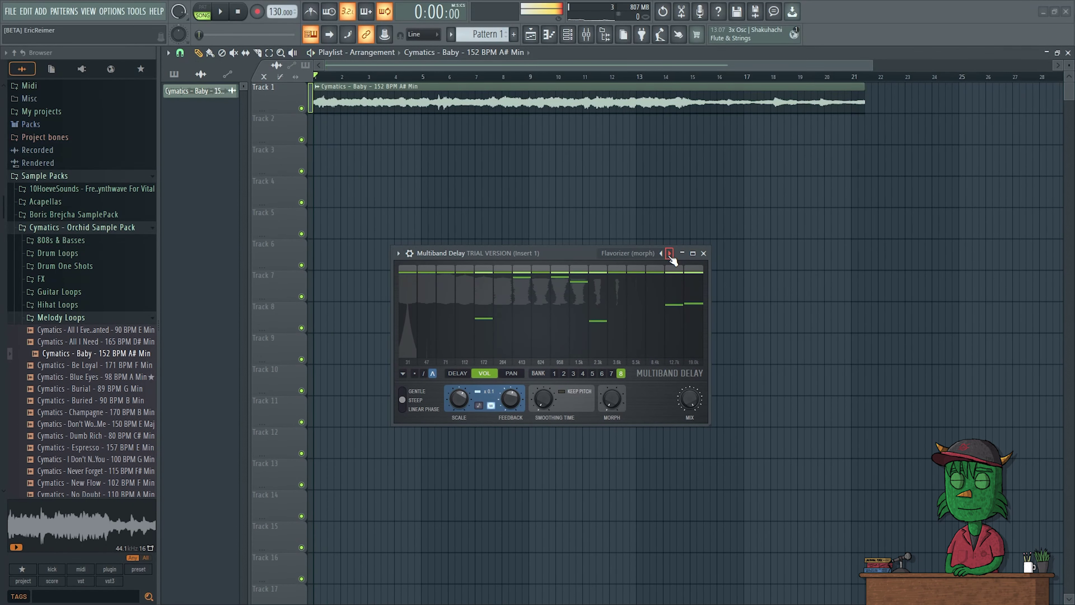
{"action": "left_click", "coordinate": [670, 254]}
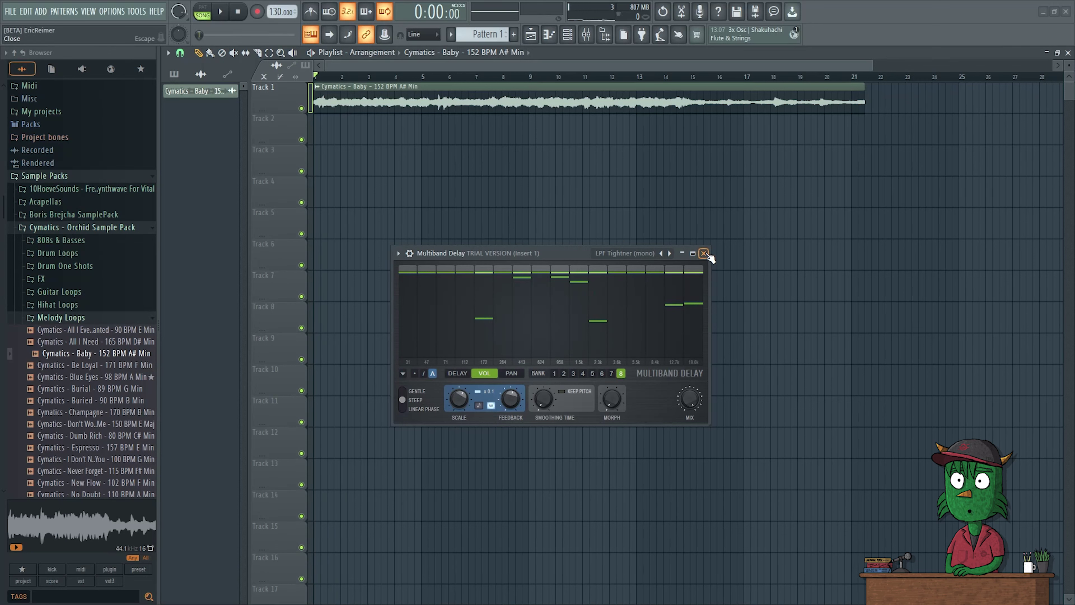
{"action": "left_click", "coordinate": [669, 254]}
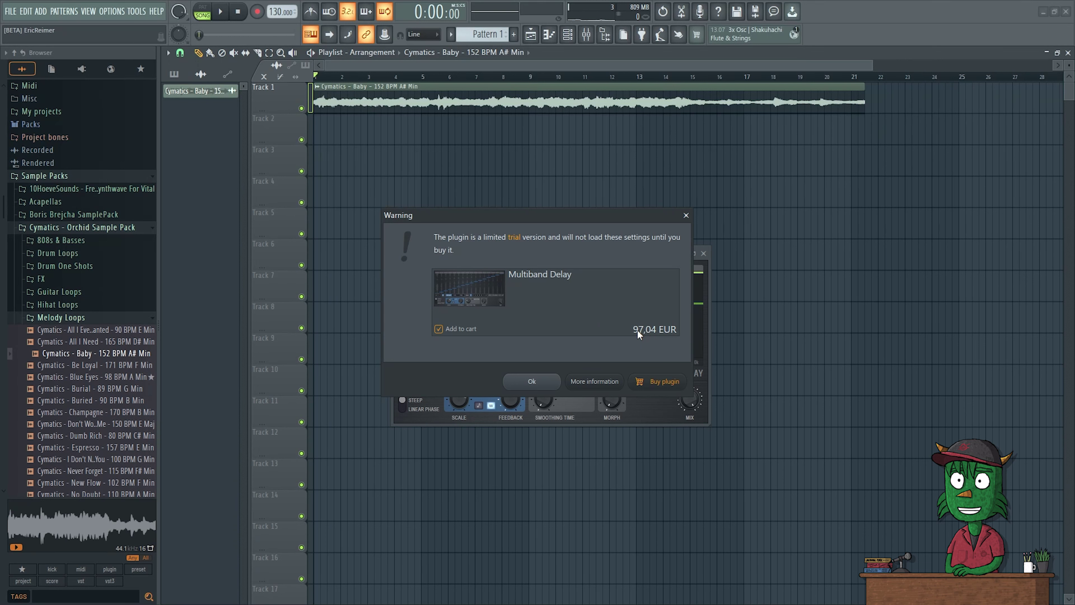
{"action": "left_click", "coordinate": [686, 215]}
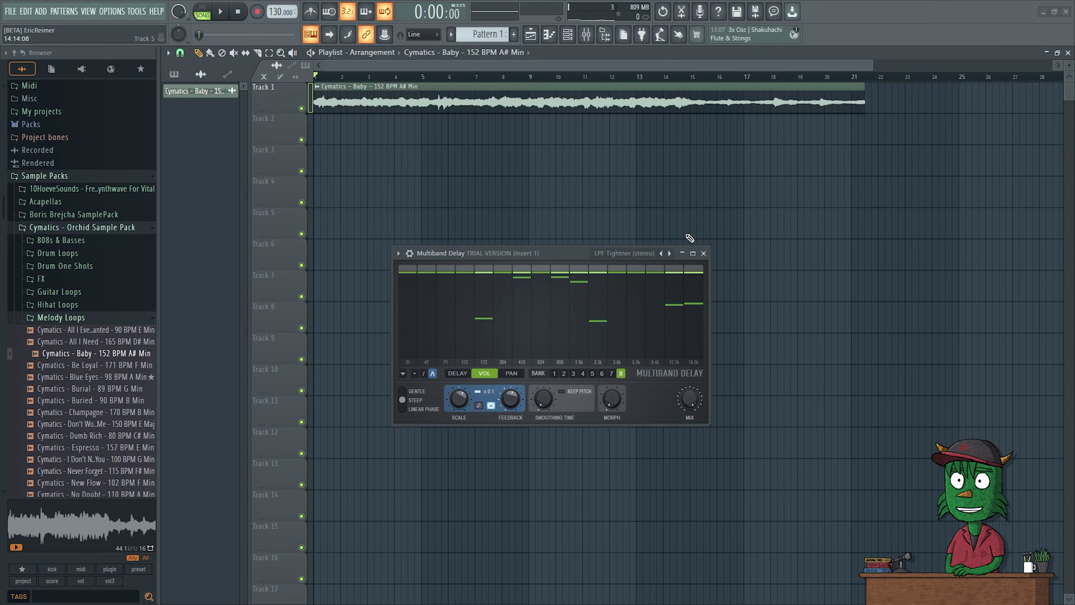
{"action": "left_click", "coordinate": [703, 254]}
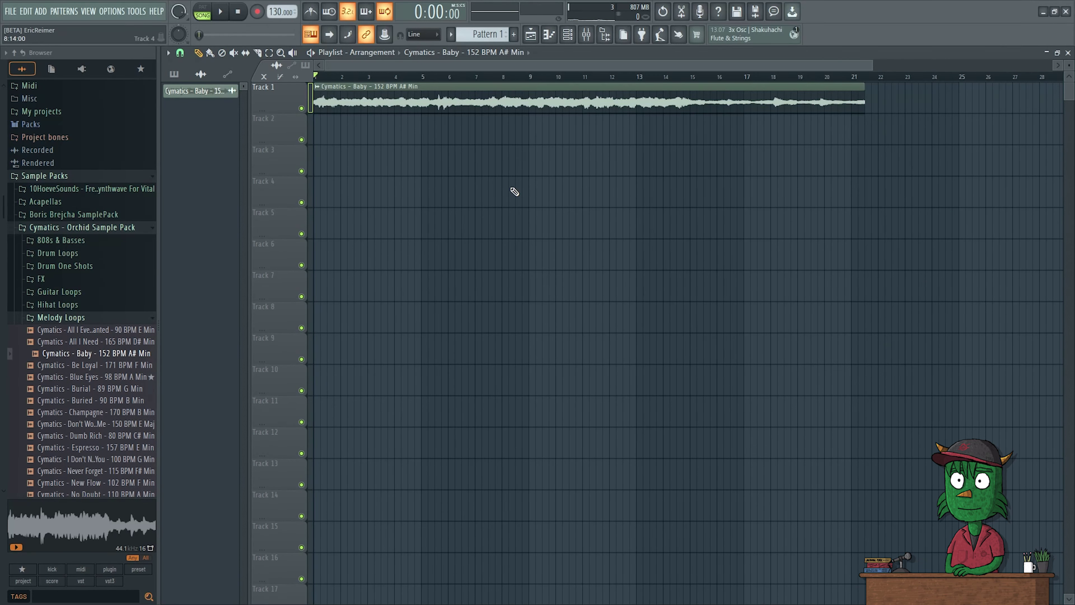
Step: Start a new project and discard the changes to untitled.flp
{"action": "left_click", "coordinate": [10, 12]}
{"action": "left_click", "coordinate": [32, 27]}
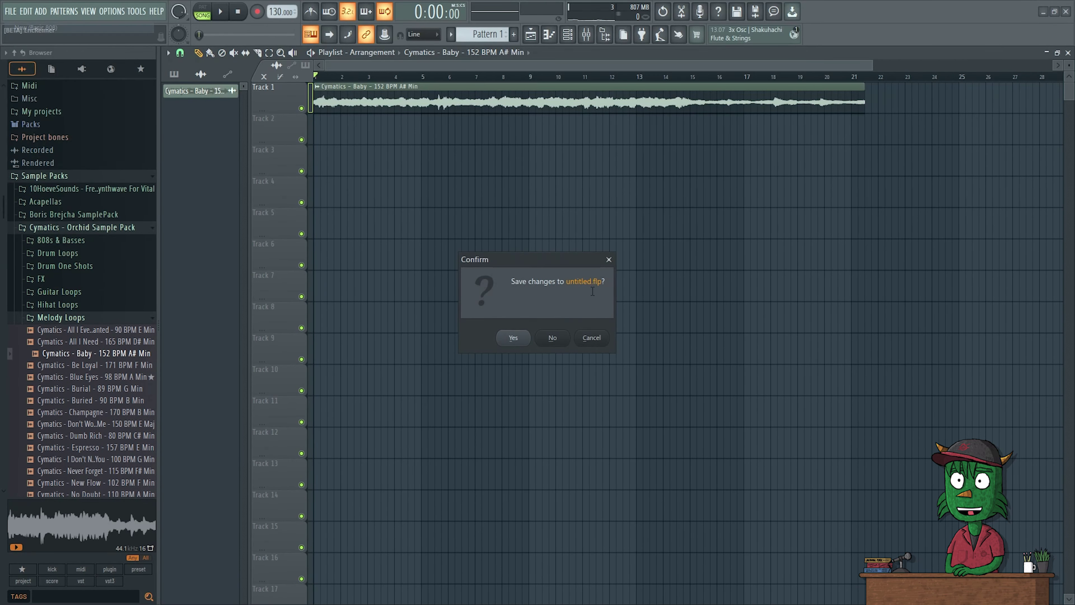
{"action": "left_click", "coordinate": [553, 336]}
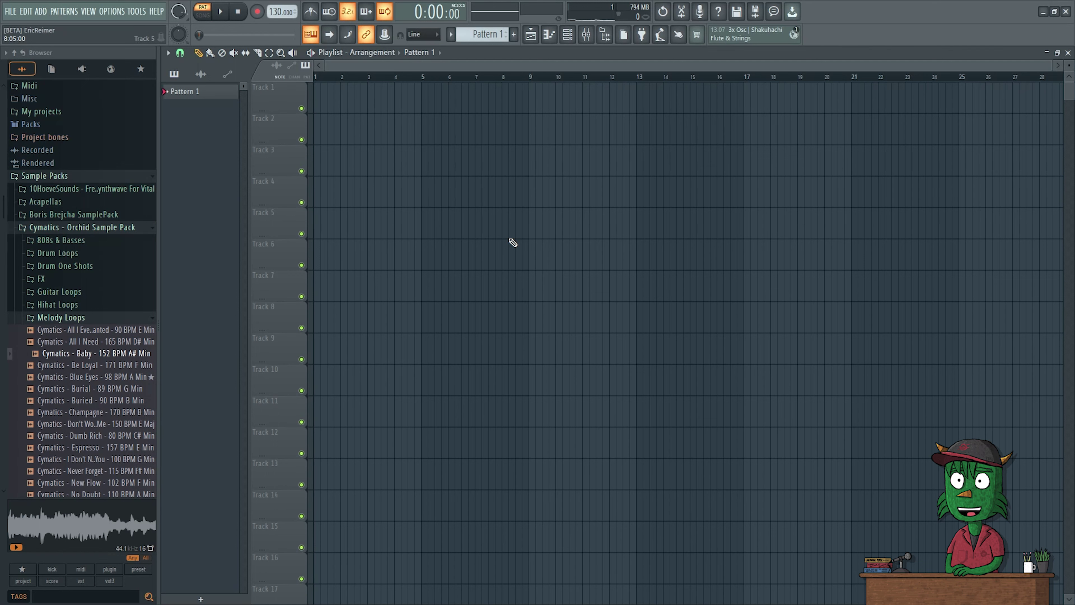
Step: Switch to Google Chrome and review the Multiband Delay manual page, followed by the FL STUDIO 20.99 BETA 3 change list
{"action": "key", "text": "alt+Tab"}
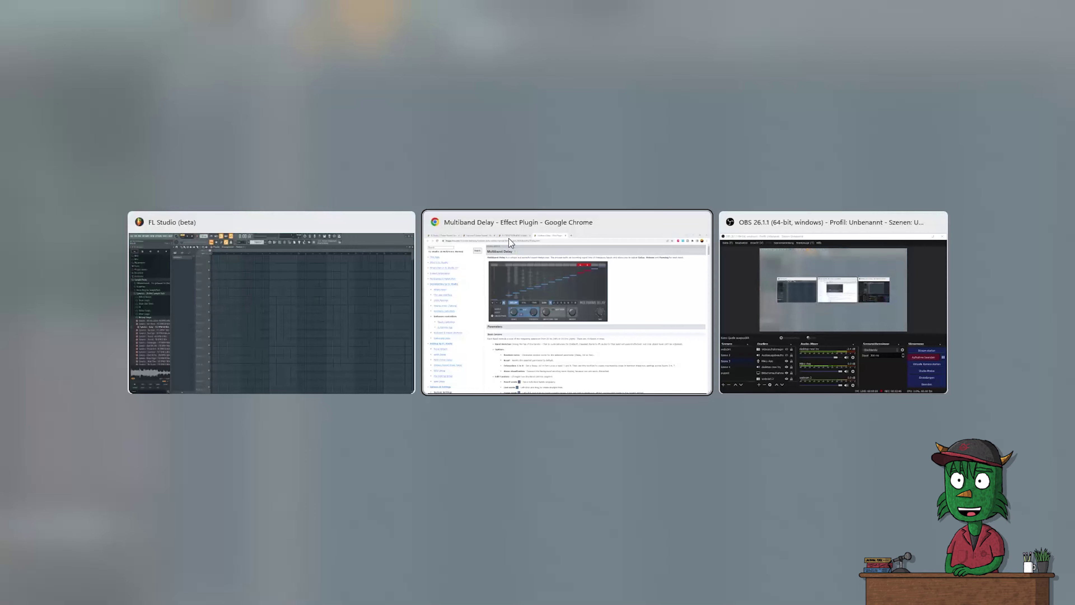
{"action": "scroll", "coordinate": [451, 370], "scroll_direction": "down", "scroll_amount": 3}
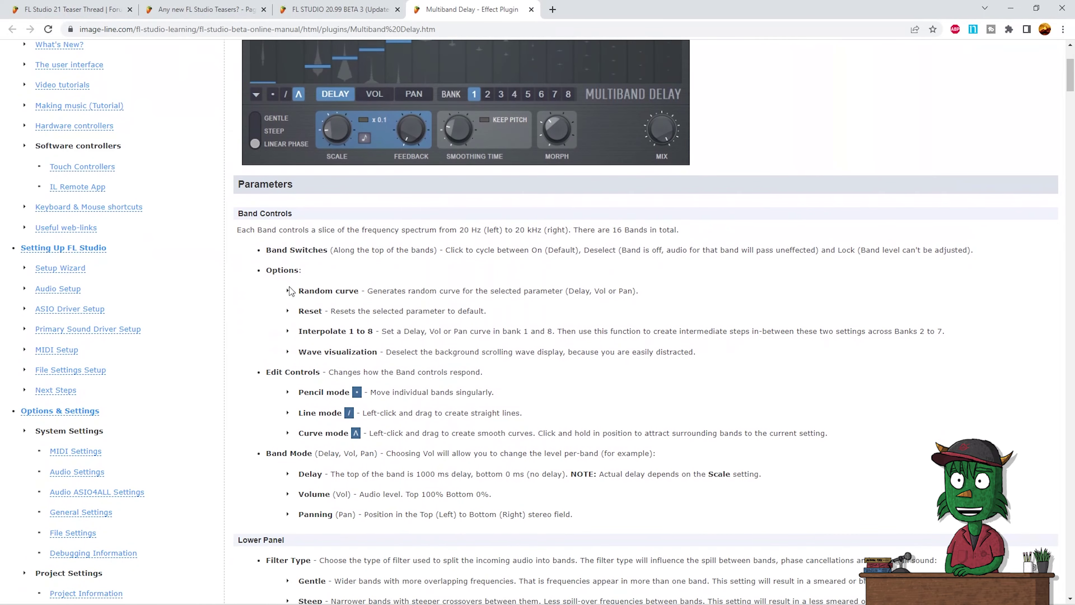
{"action": "scroll", "coordinate": [272, 225], "scroll_direction": "up", "scroll_amount": 3}
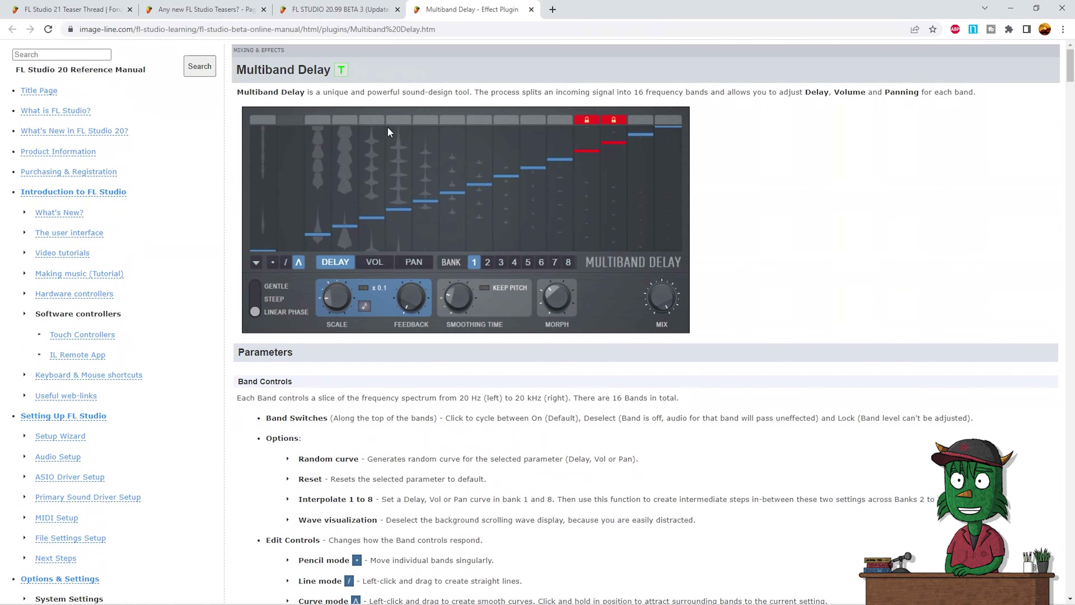
{"action": "left_click", "coordinate": [339, 8]}
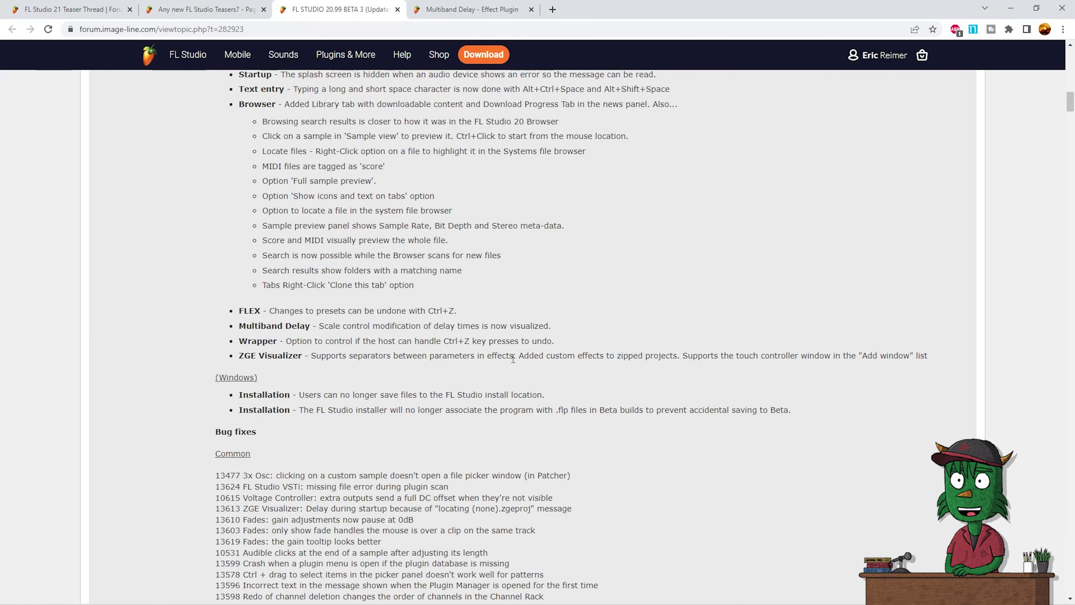
Step: Switch back to FL Studio and load ZGameEditor Visualizer in the first effect slot of mixer Insert 1
{"action": "key", "text": "alt+Tab"}
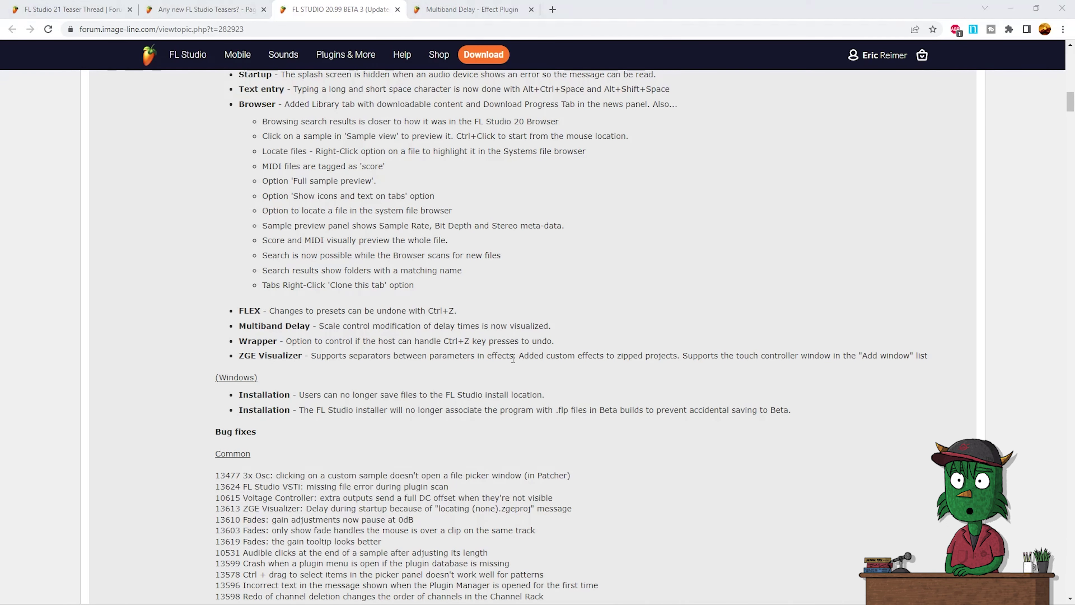
{"action": "left_click", "coordinate": [586, 33]}
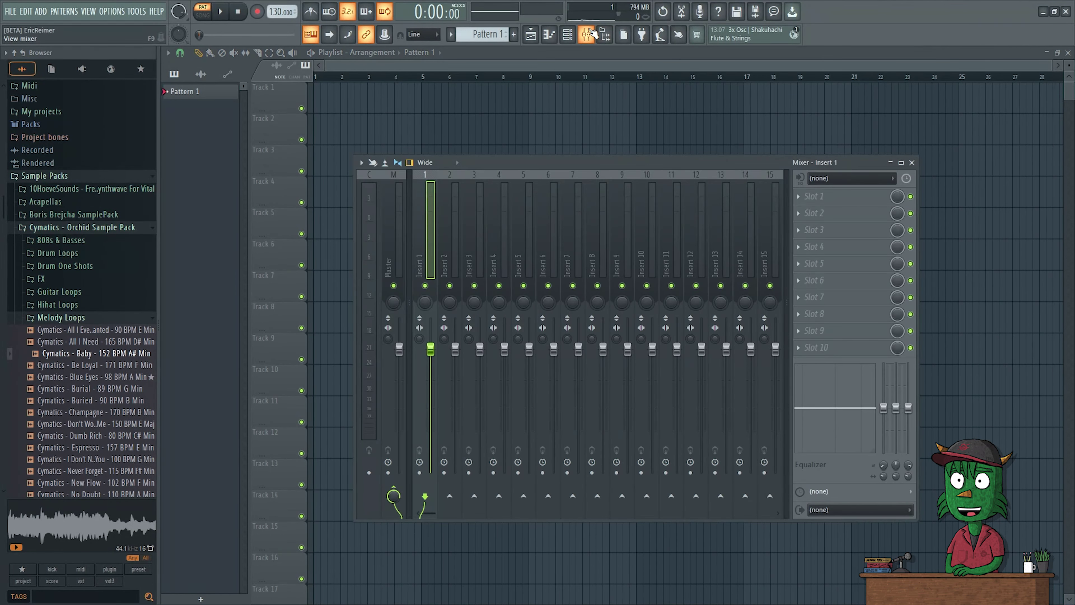
{"action": "left_click", "coordinate": [800, 198]}
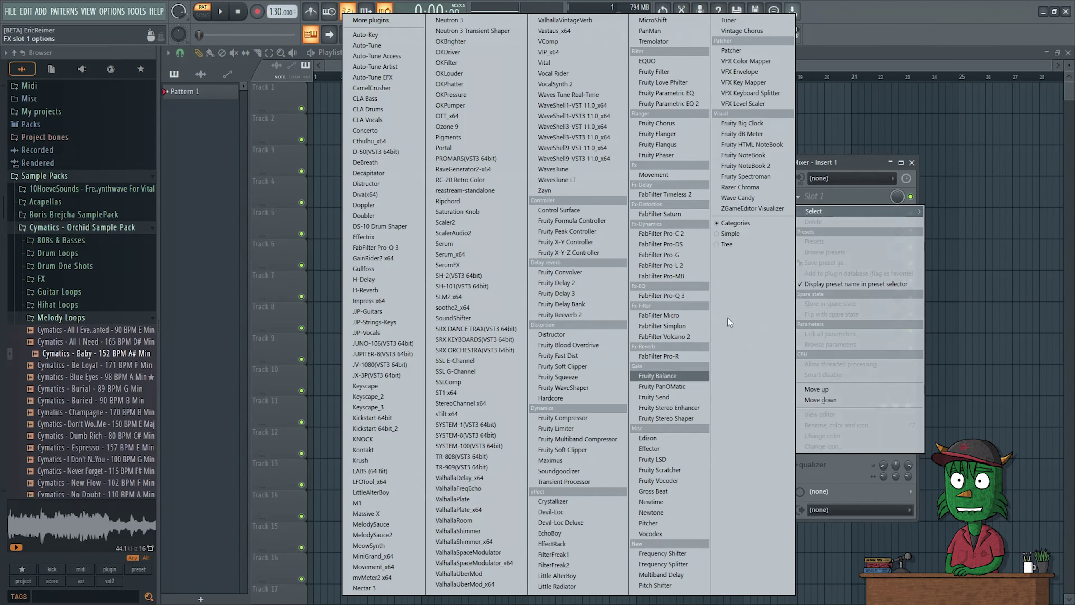
{"action": "left_click", "coordinate": [757, 208]}
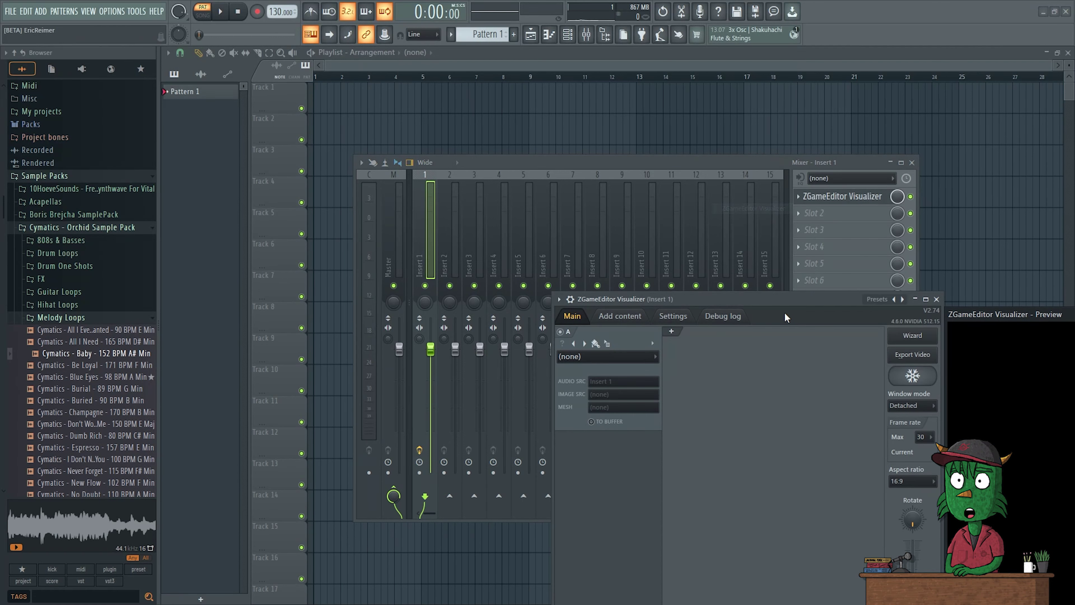
Step: Arrange the ZGameEditor Visualizer and its preview window side by side and close the plugin
{"action": "left_click_drag", "start_coordinate": [1022, 317], "coordinate": [708, 185]}
{"action": "left_click_drag", "start_coordinate": [506, 166], "coordinate": [378, 200]}
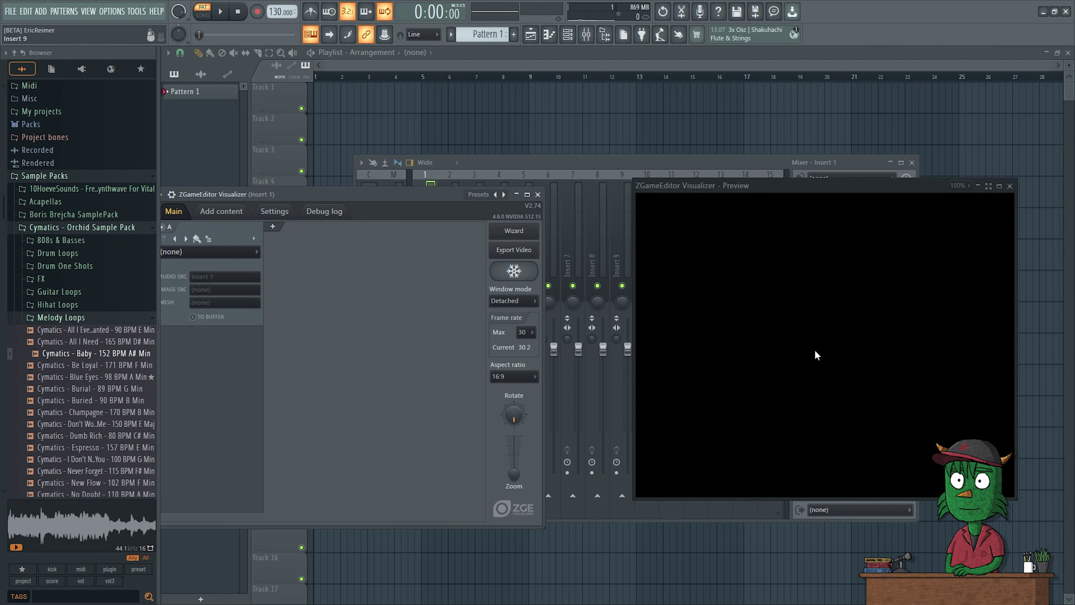
{"action": "left_click", "coordinate": [537, 195]}
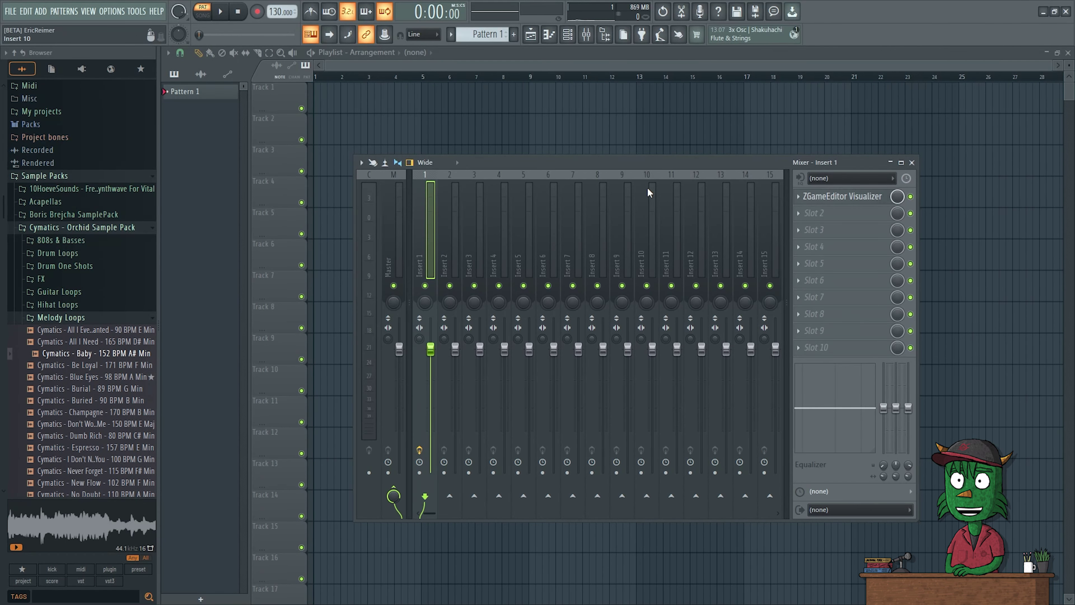
Step: Switch to Google Chrome and read the ZGE Visualizer and Windows installation entries in the FL STUDIO 20.99 BETA 3 change list
{"action": "key", "text": "alt+Tab"}
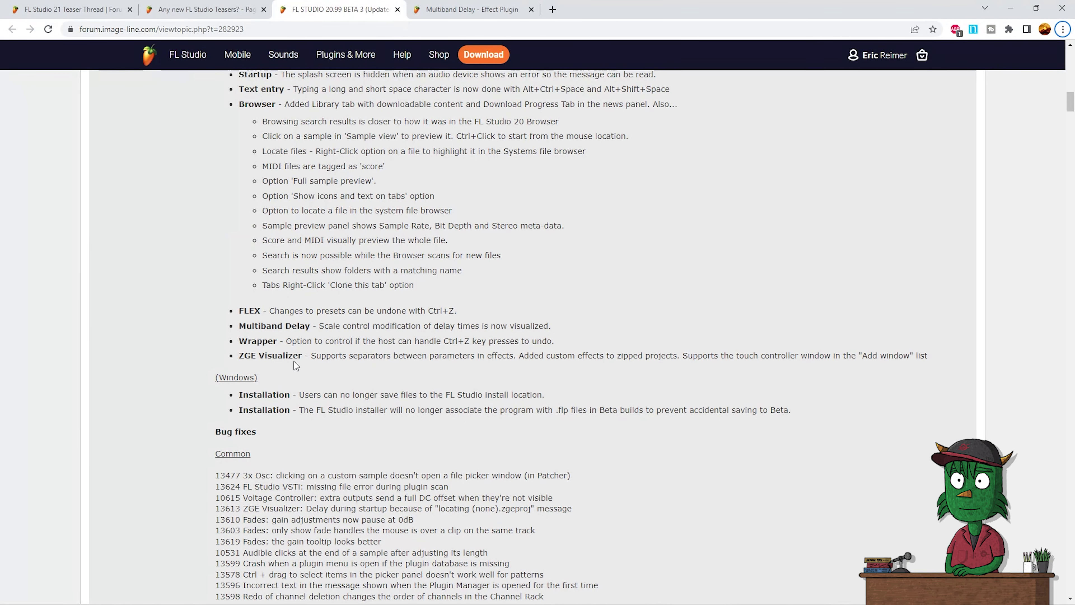
{"action": "scroll", "coordinate": [295, 363], "scroll_direction": "down", "scroll_amount": 1}
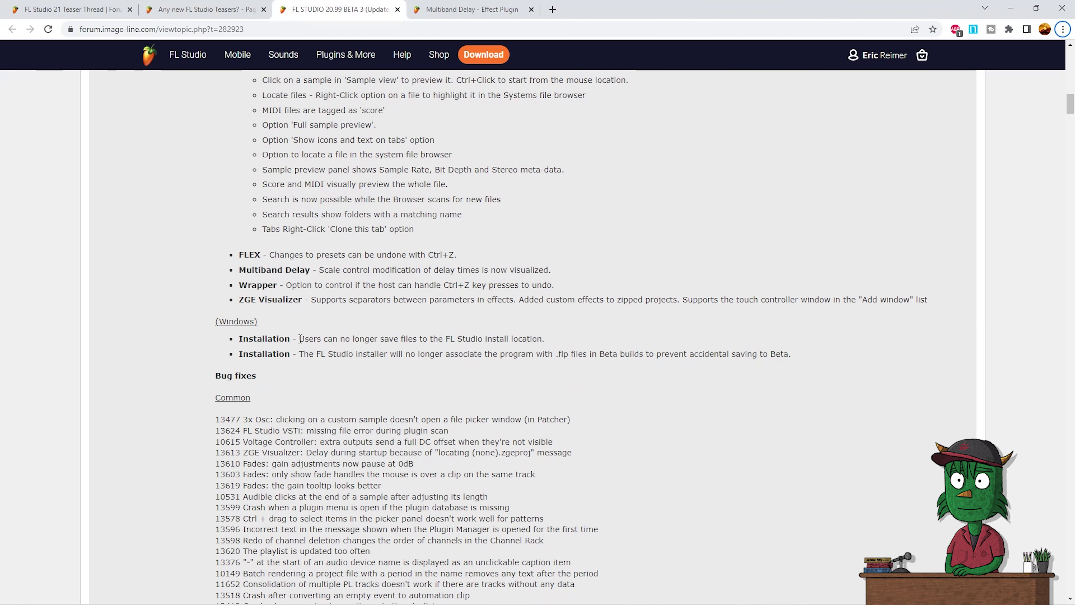
{"action": "scroll", "coordinate": [255, 332], "scroll_direction": "down", "scroll_amount": 1}
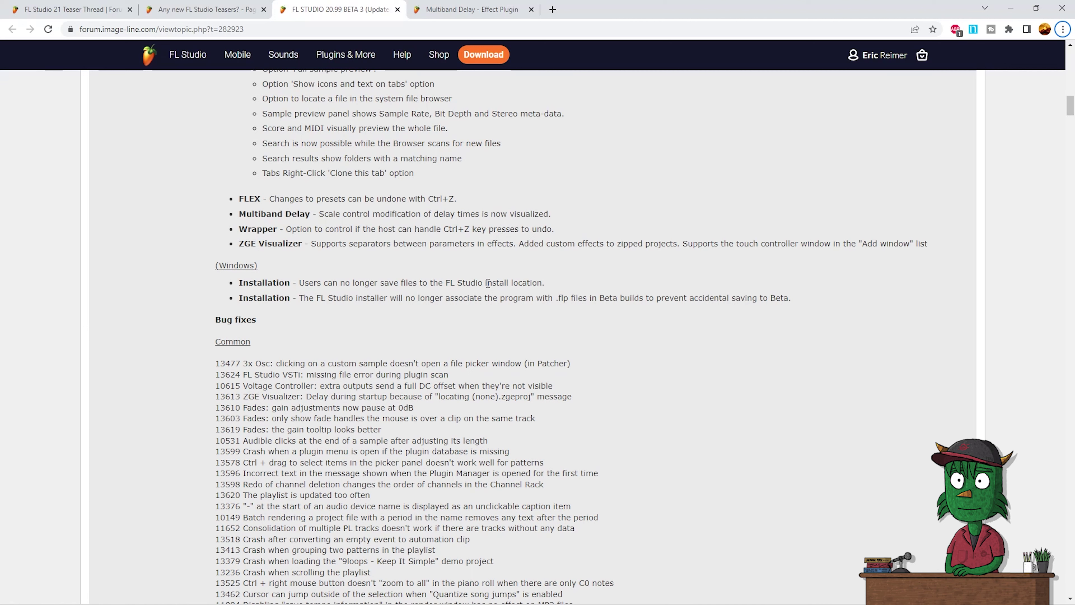
{"action": "left_click_drag", "start_coordinate": [538, 283], "coordinate": [443, 282]}
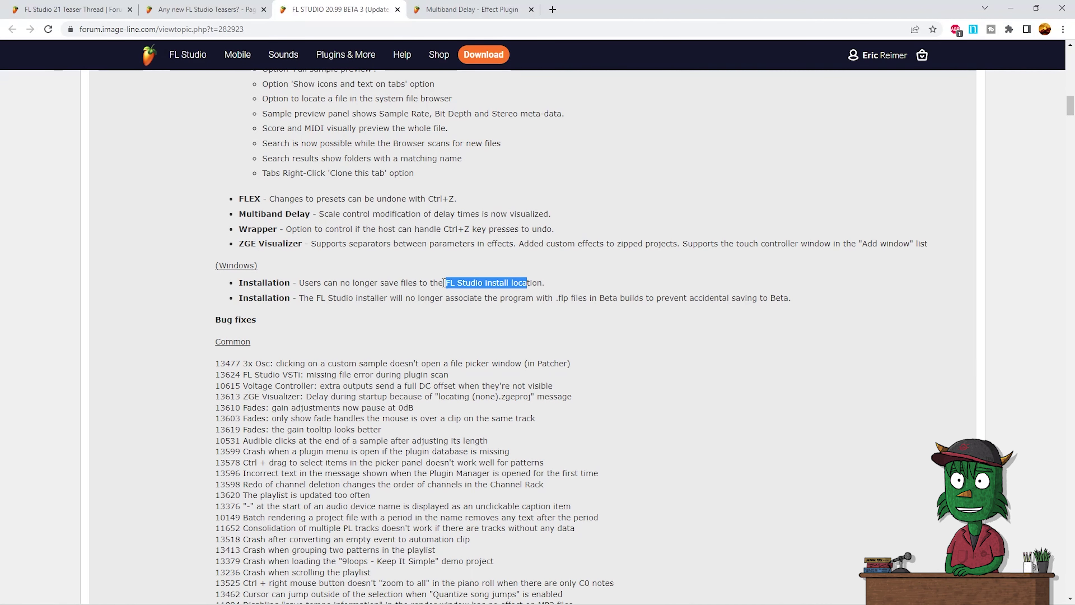
{"action": "left_click", "coordinate": [401, 282]}
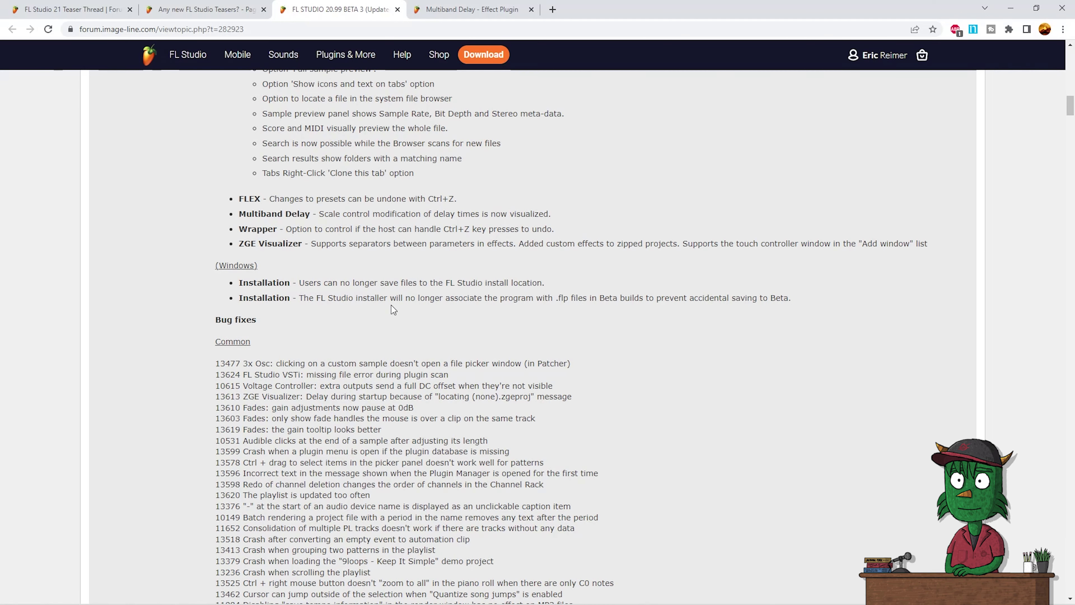
{"action": "double_click", "coordinate": [372, 297]}
{"action": "left_click_drag", "start_coordinate": [522, 297], "coordinate": [631, 295]}
{"action": "left_click", "coordinate": [620, 297]}
{"action": "left_click", "coordinate": [638, 297]}
{"action": "left_click_drag", "start_coordinate": [729, 298], "coordinate": [664, 299]}
{"action": "left_click", "coordinate": [652, 300]}
Step: Skim the BETA 3 bug fixes for Common and macOS and continue to the BETA 2 changes
{"action": "scroll", "coordinate": [515, 315], "scroll_direction": "down", "scroll_amount": 8}
{"action": "scroll", "coordinate": [368, 283], "scroll_direction": "up", "scroll_amount": 10}
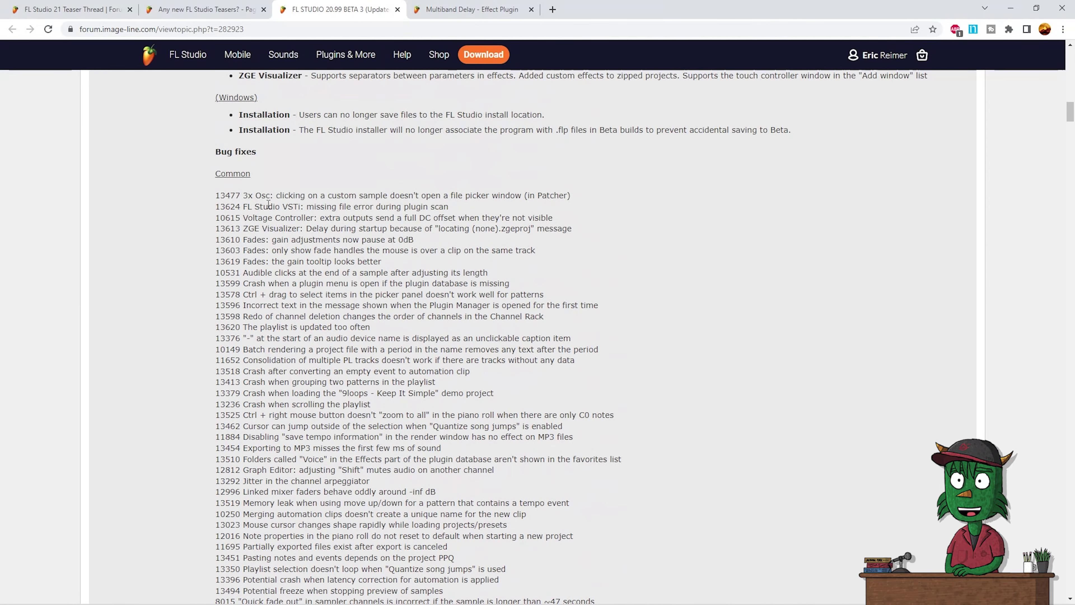
{"action": "scroll", "coordinate": [269, 207], "scroll_direction": "down", "scroll_amount": 3}
{"action": "scroll", "coordinate": [292, 244], "scroll_direction": "down", "scroll_amount": 20}
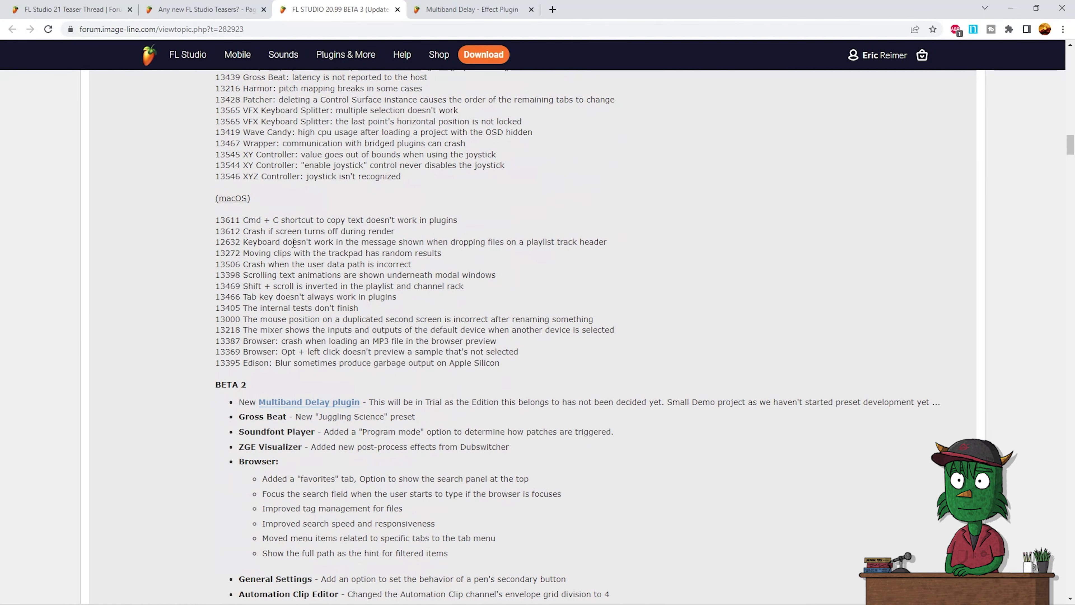
{"action": "scroll", "coordinate": [293, 243], "scroll_direction": "up", "scroll_amount": 3}
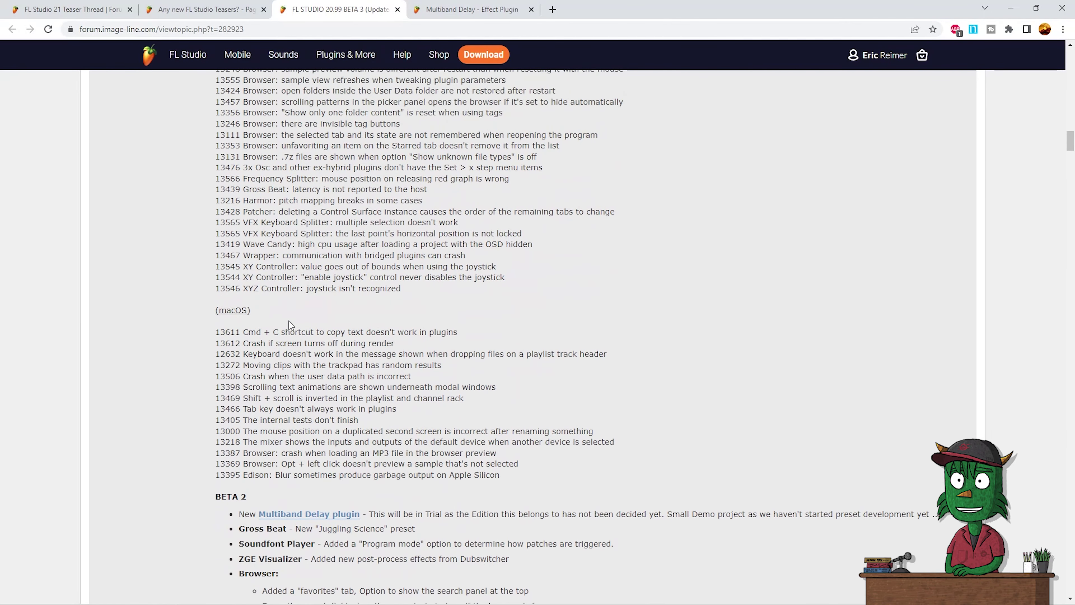
{"action": "scroll", "coordinate": [290, 325], "scroll_direction": "up", "scroll_amount": 20}
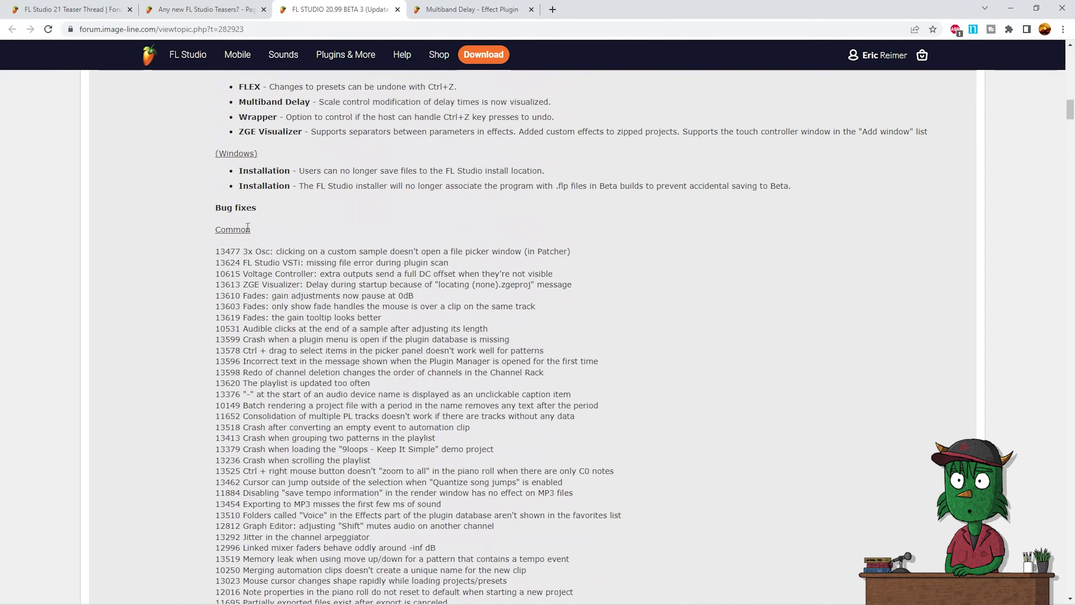
{"action": "scroll", "coordinate": [247, 243], "scroll_direction": "down", "scroll_amount": 12}
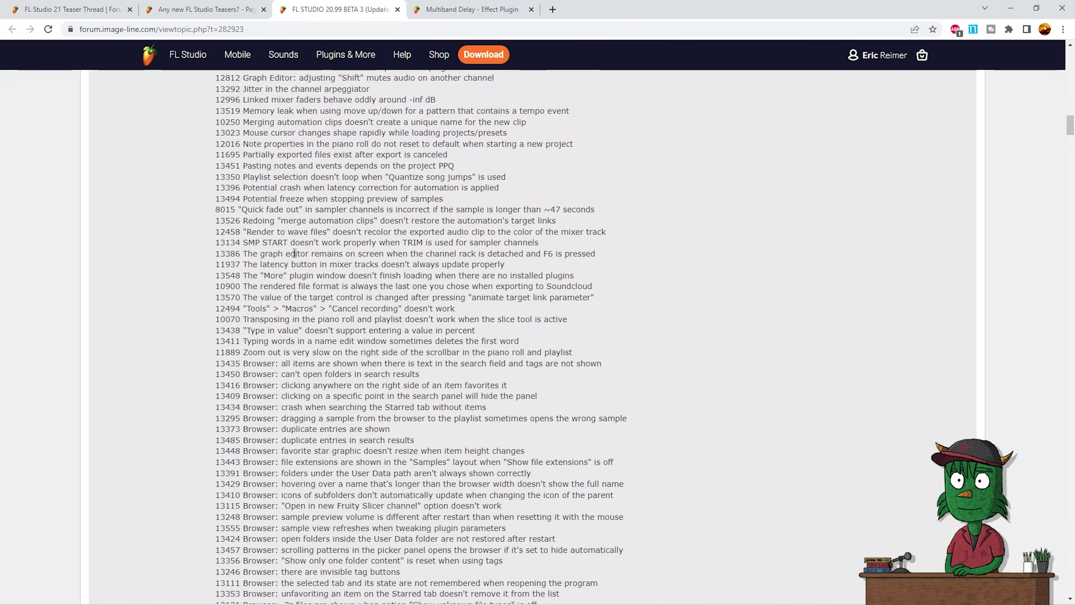
{"action": "scroll", "coordinate": [295, 253], "scroll_direction": "down", "scroll_amount": 12}
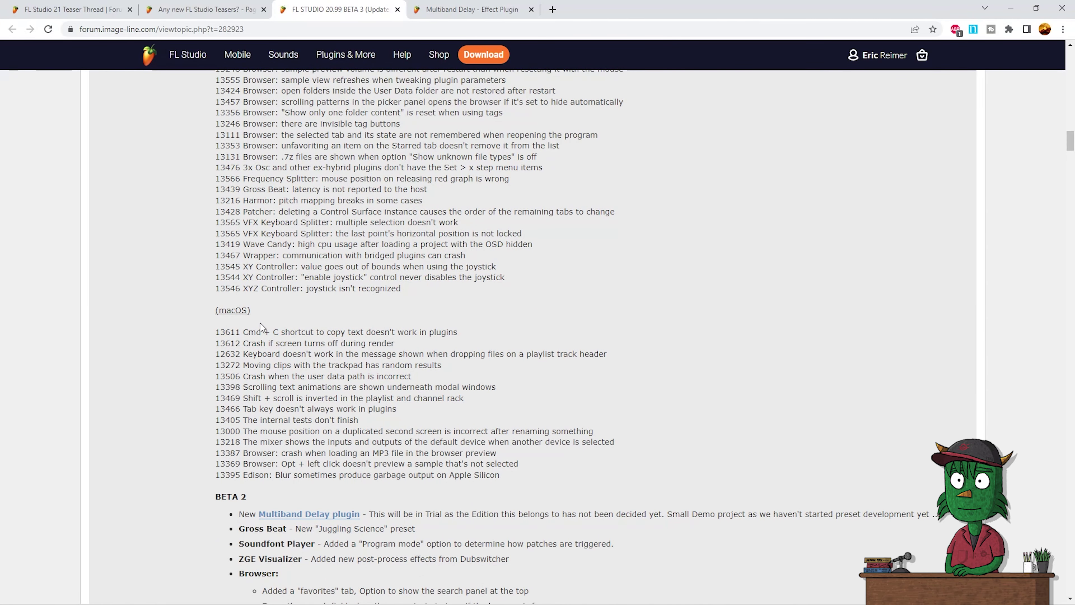
{"action": "scroll", "coordinate": [298, 350], "scroll_direction": "down", "scroll_amount": 9}
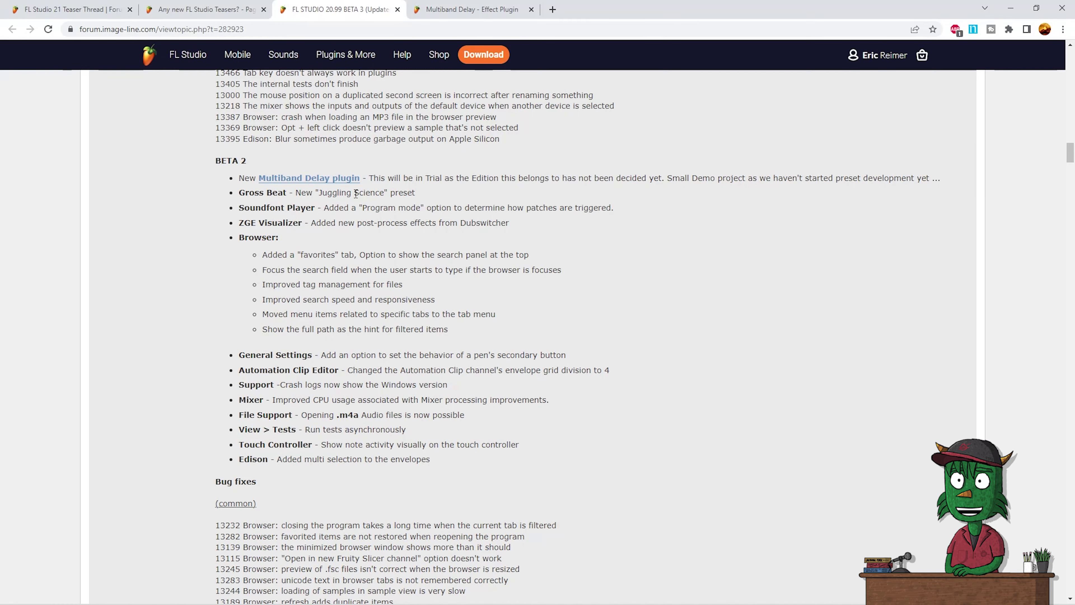
Step: Switch back to FL Studio and place the Cymatics - All I Need - 165 BPM D# Min loop at the start of playlist Track 1
{"action": "key", "text": "alt+Tab"}
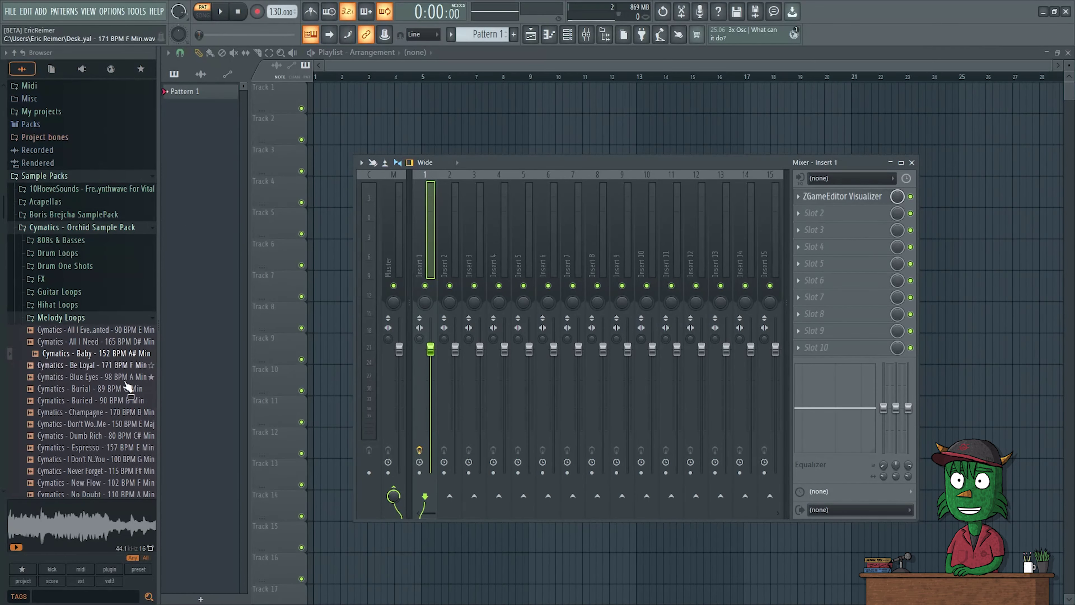
{"action": "left_click_drag", "start_coordinate": [95, 350], "coordinate": [343, 99]}
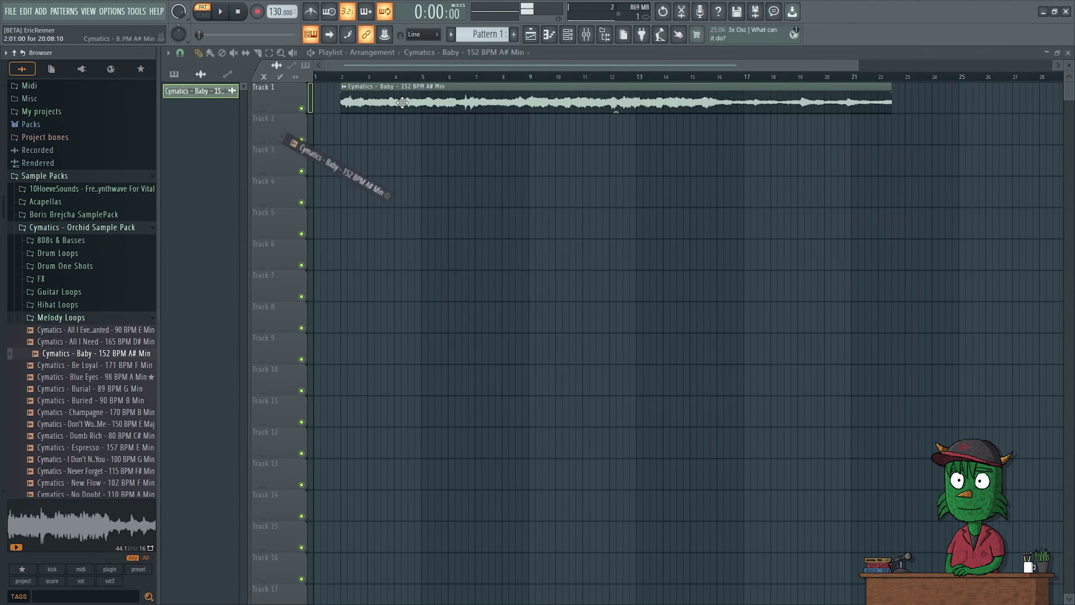
{"action": "left_click_drag", "start_coordinate": [455, 109], "coordinate": [411, 101]}
{"action": "double_click", "coordinate": [345, 89]}
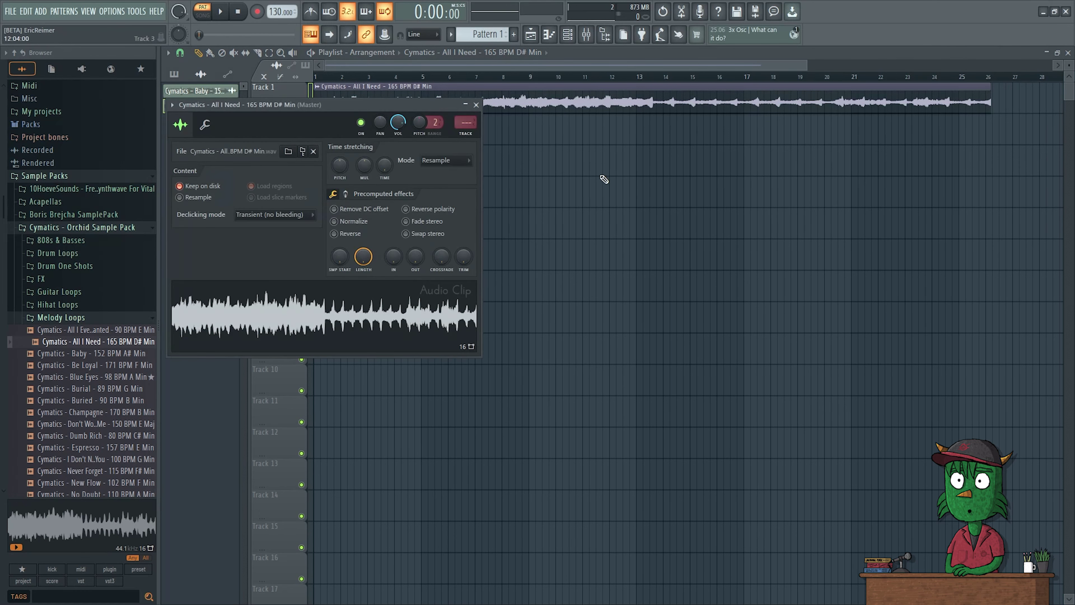
{"action": "left_click", "coordinate": [477, 105]}
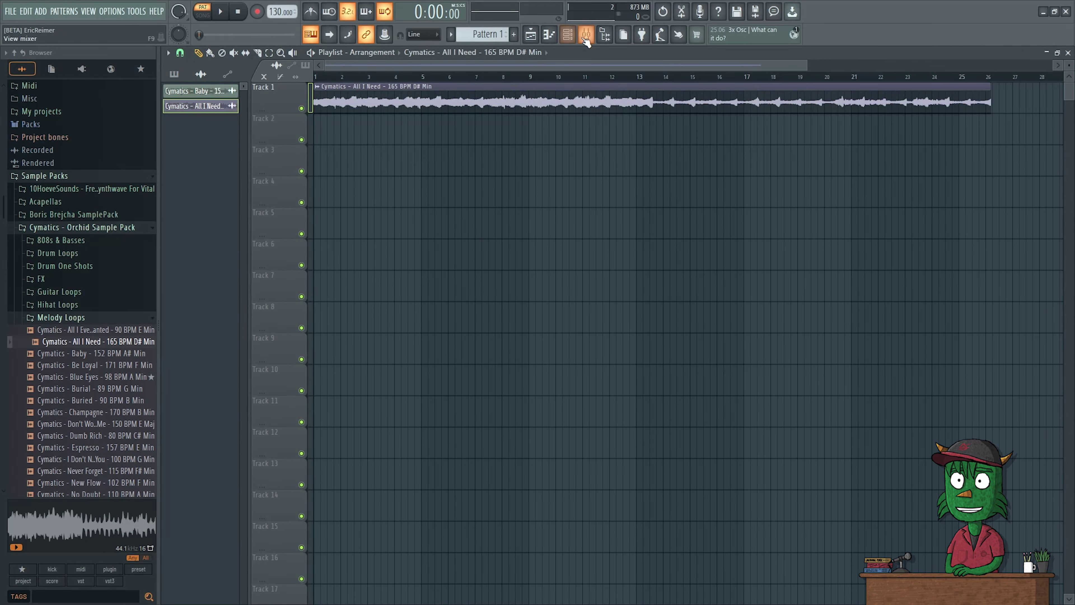
Step: Load Gross Beat in the second effect slot of mixer Insert 1, reposition its window and close the mixer
{"action": "left_click", "coordinate": [586, 33]}
{"action": "left_click", "coordinate": [799, 212]}
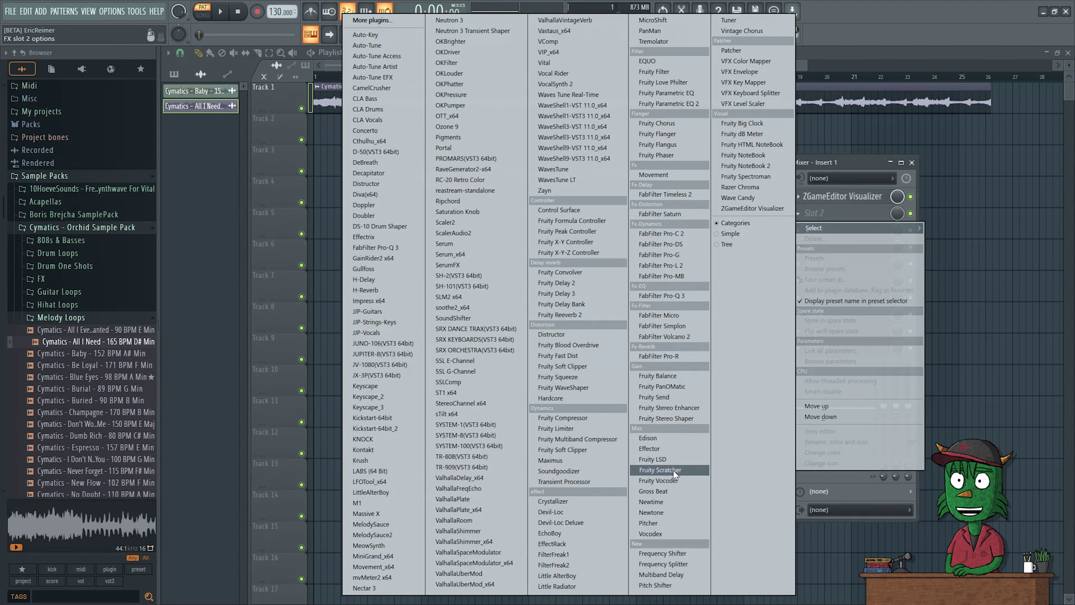
{"action": "left_click", "coordinate": [673, 491]}
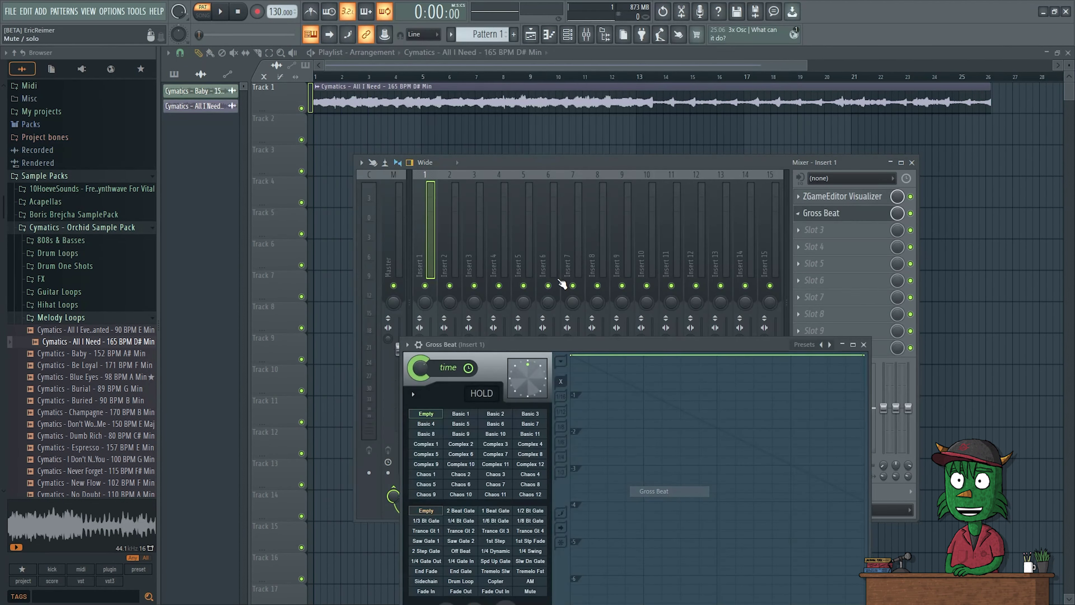
{"action": "left_click_drag", "start_coordinate": [651, 345], "coordinate": [613, 167]}
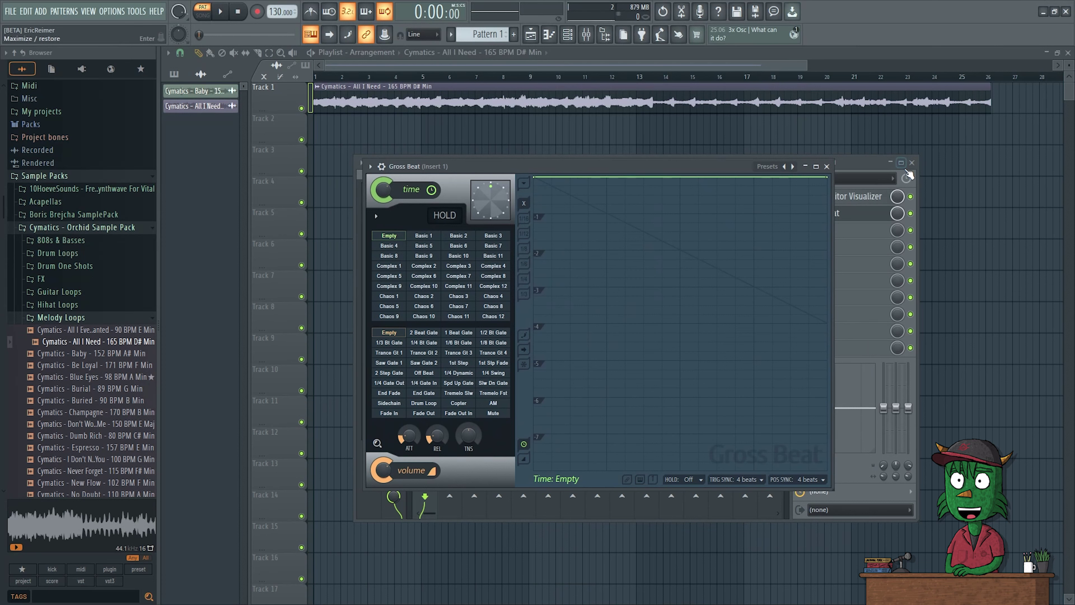
{"action": "left_click", "coordinate": [912, 162]}
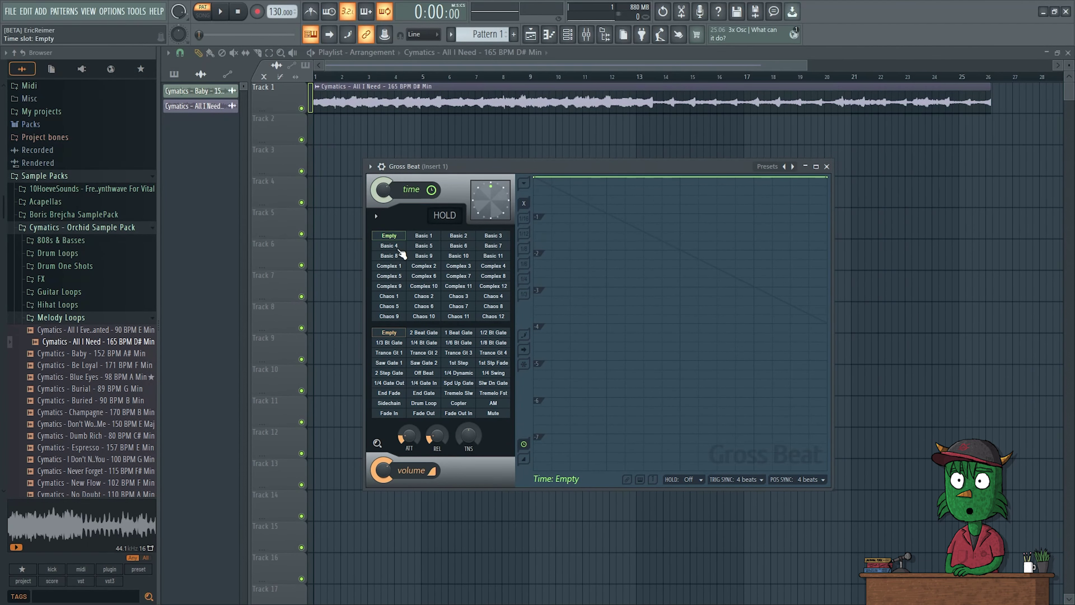
Step: Step through the Gross Beat presets from Default and Flanging to Juggling Science
{"action": "left_click", "coordinate": [372, 165]}
{"action": "mouse_move", "coordinate": [444, 212]}
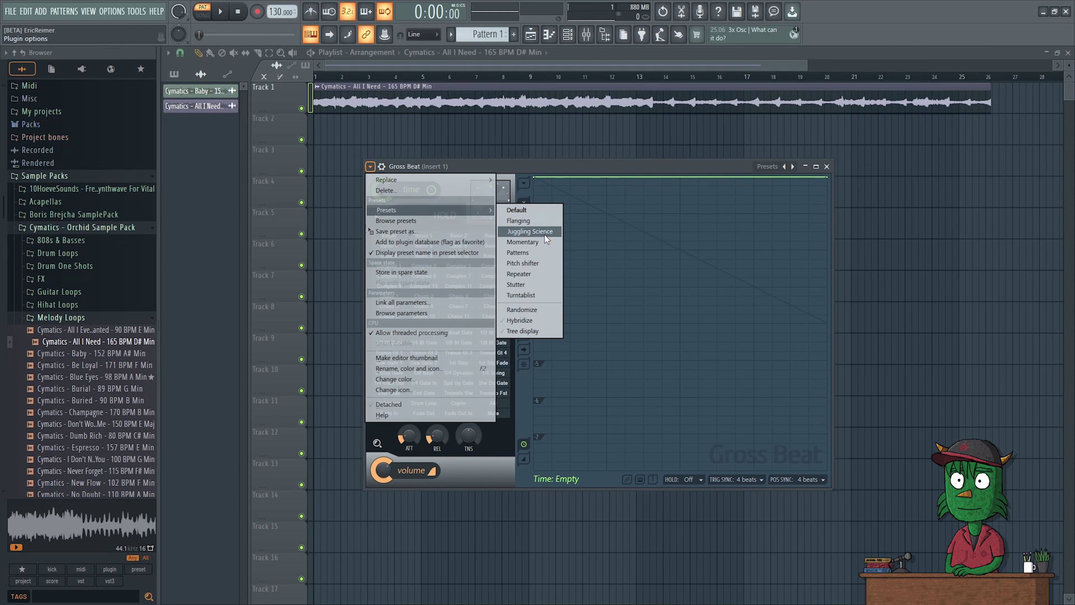
{"action": "left_click", "coordinate": [530, 210]}
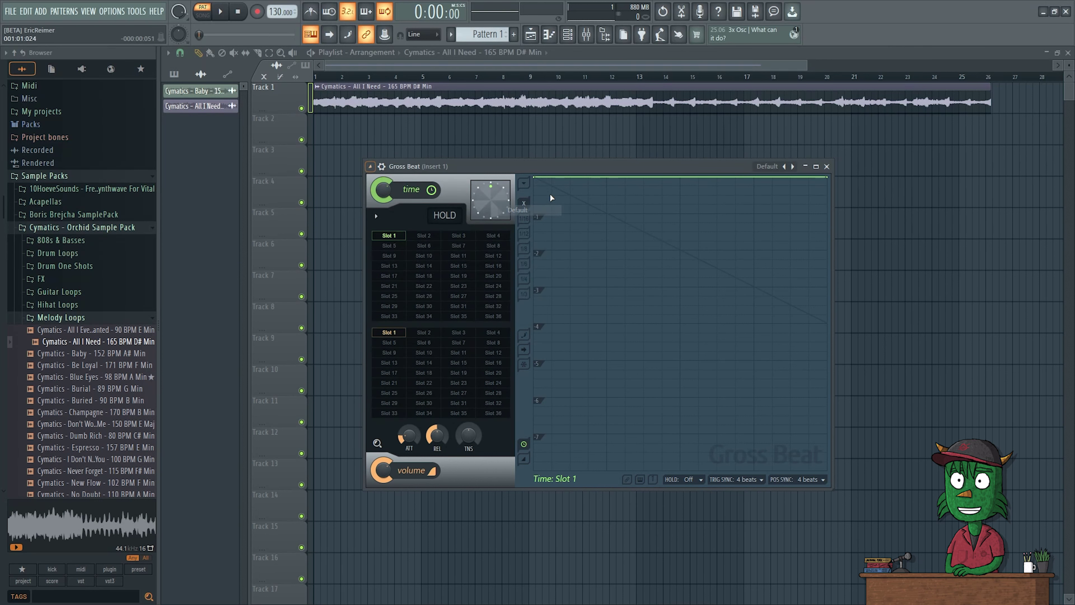
{"action": "left_click", "coordinate": [793, 167]}
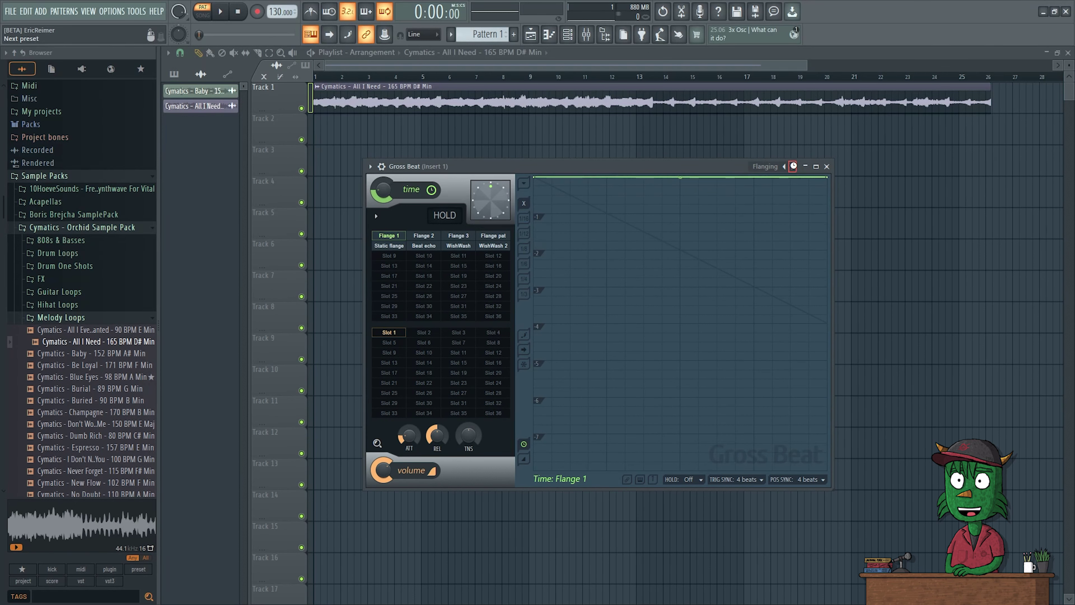
{"action": "left_click", "coordinate": [793, 166]}
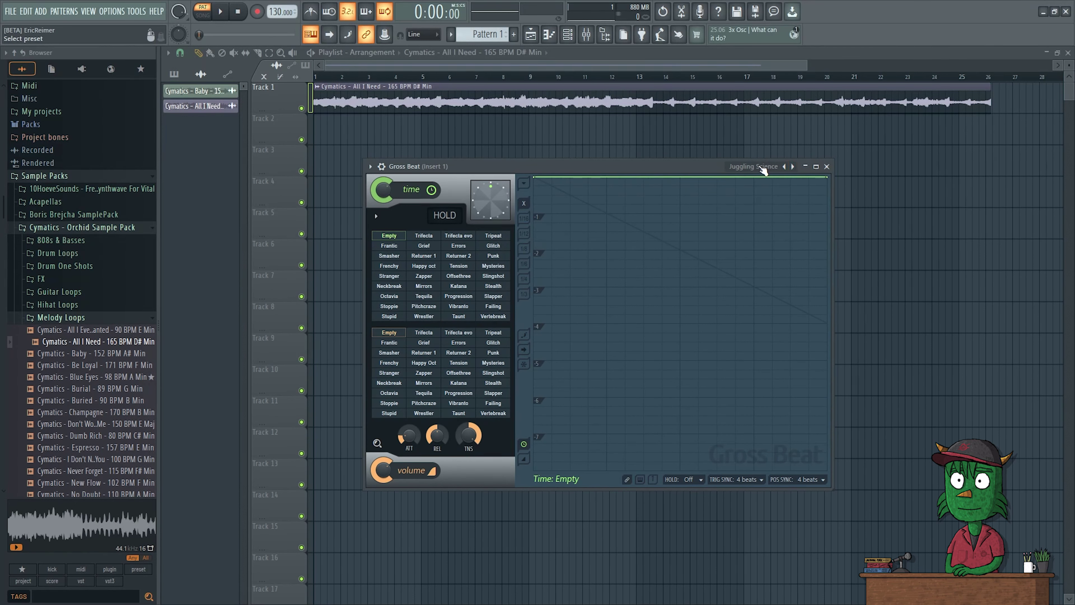
Step: Play the playlist in song mode and reopen Gross Beat from mixer Insert 1
{"action": "key", "text": "space"}
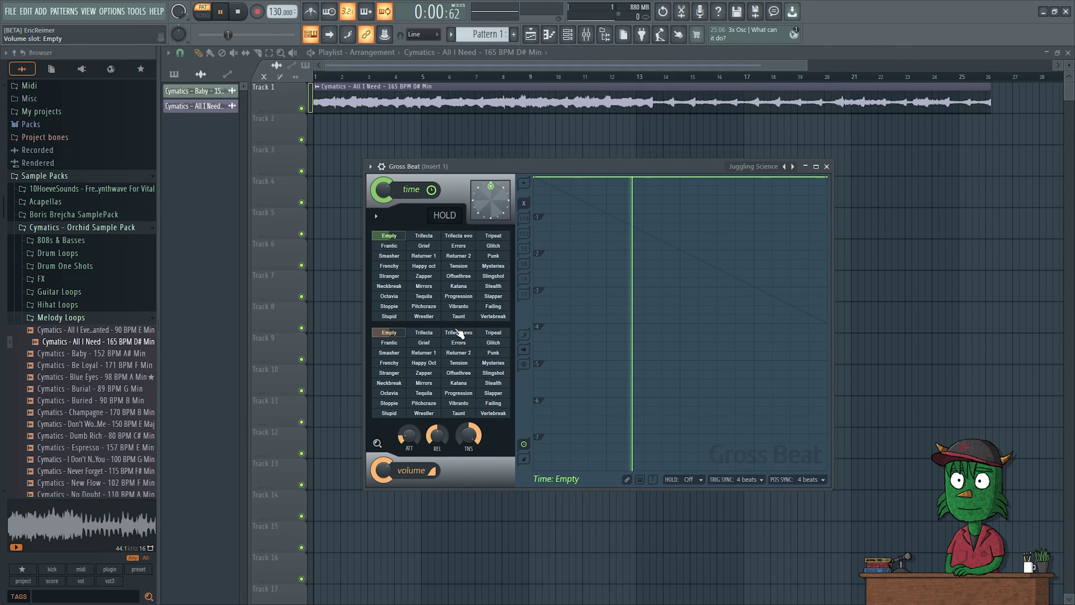
{"action": "key", "text": "space"}
{"action": "left_click", "coordinate": [292, 80]}
{"action": "key", "text": "space"}
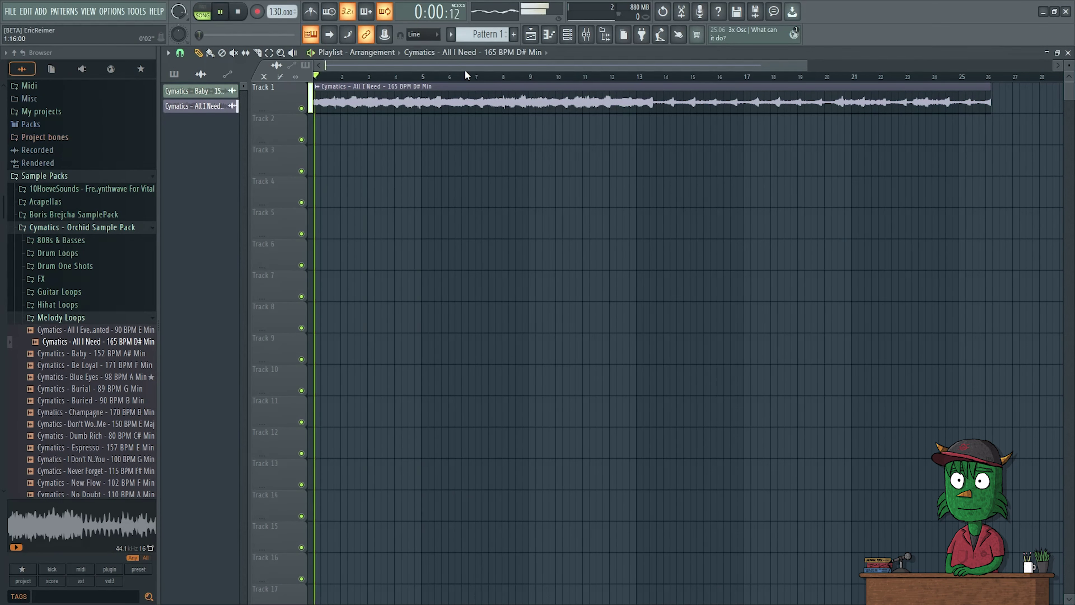
{"action": "left_click", "coordinate": [587, 34]}
{"action": "left_click", "coordinate": [843, 217]}
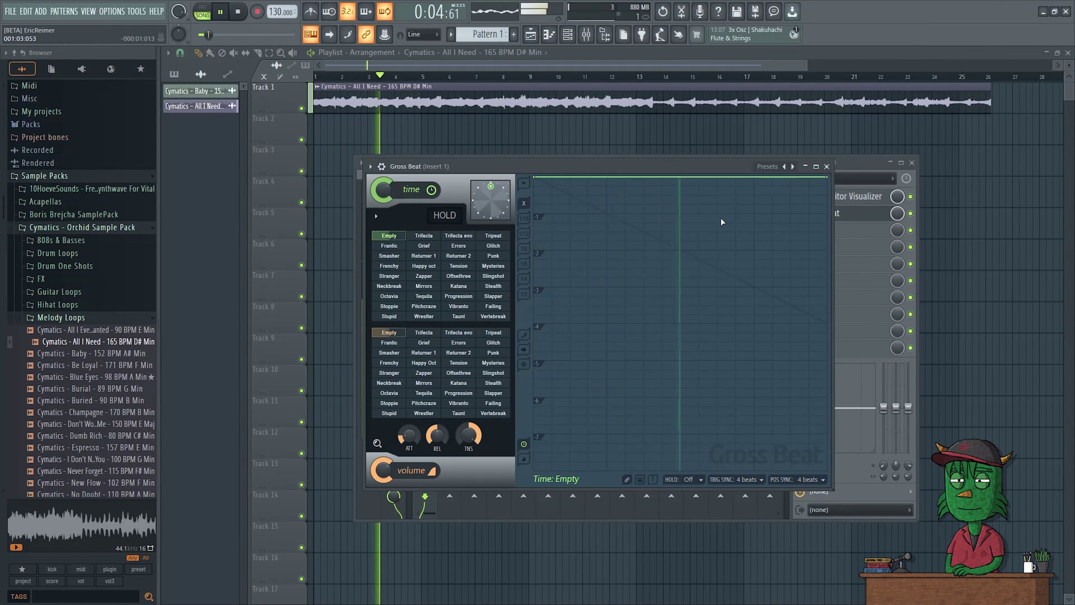
Step: Detach the Gross Beat window and move the mixer so its effect slots are uncovered
{"action": "left_click", "coordinate": [370, 166]}
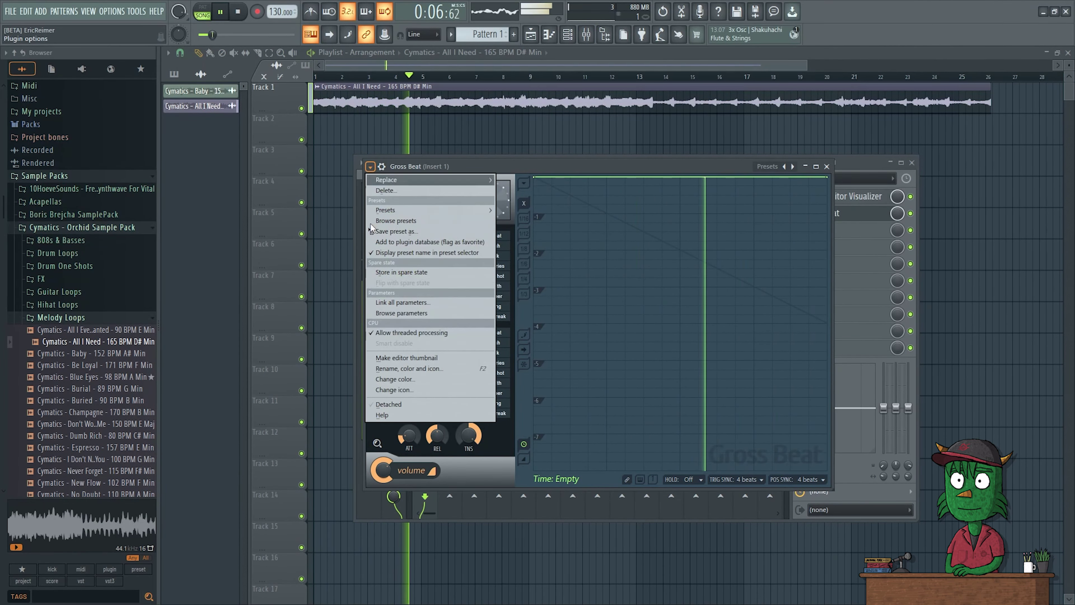
{"action": "left_click", "coordinate": [420, 407]}
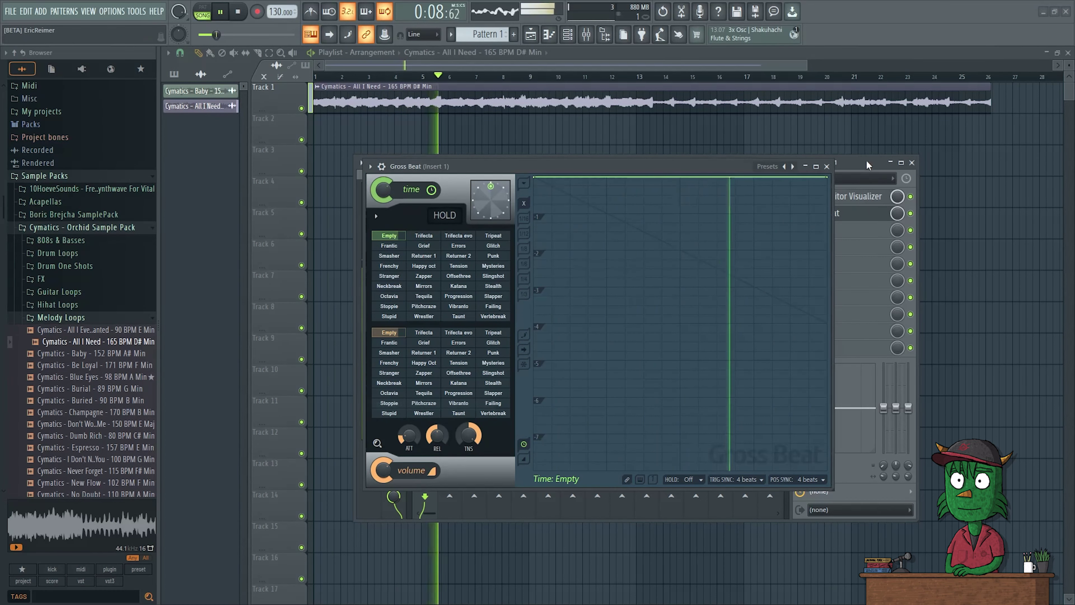
{"action": "left_click_drag", "start_coordinate": [857, 166], "coordinate": [965, 229]}
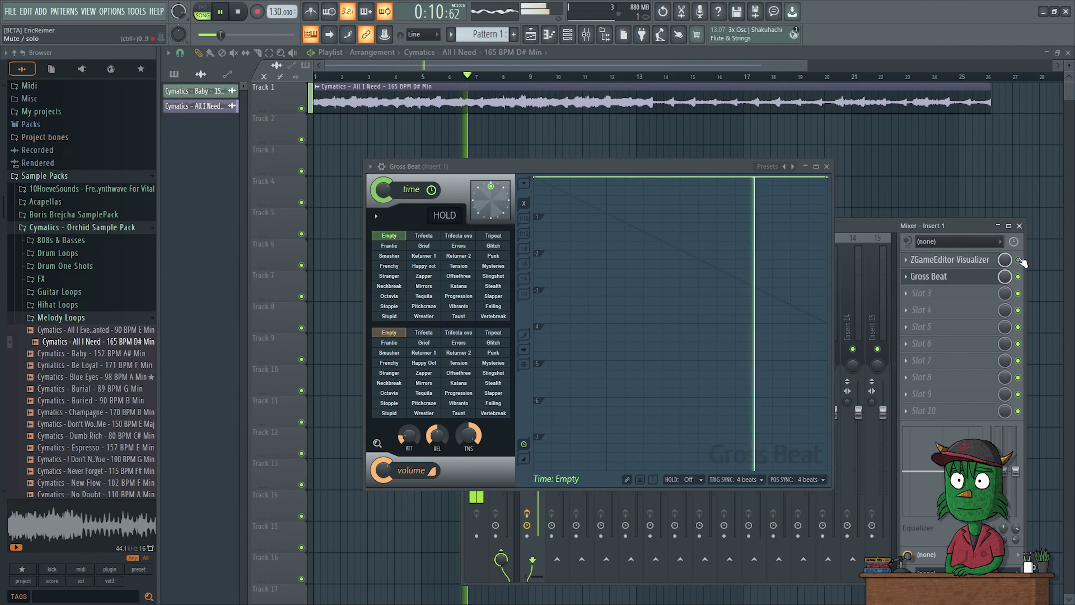
Step: Disable ZGameEditor Visualizer on Insert 1 and switch Gross Beat off and on again
{"action": "left_click", "coordinate": [1018, 260]}
{"action": "left_click", "coordinate": [1018, 277]}
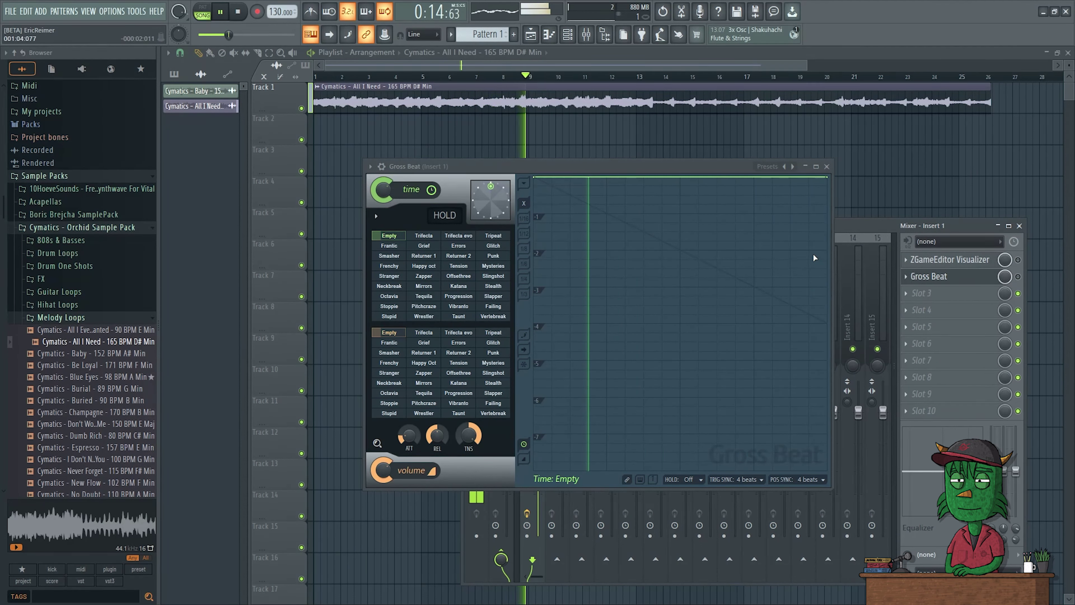
{"action": "left_click", "coordinate": [1019, 277]}
Step: Restart playback from the beginning and select the Happy oct time slot in Gross Beat
{"action": "key", "text": "space"}
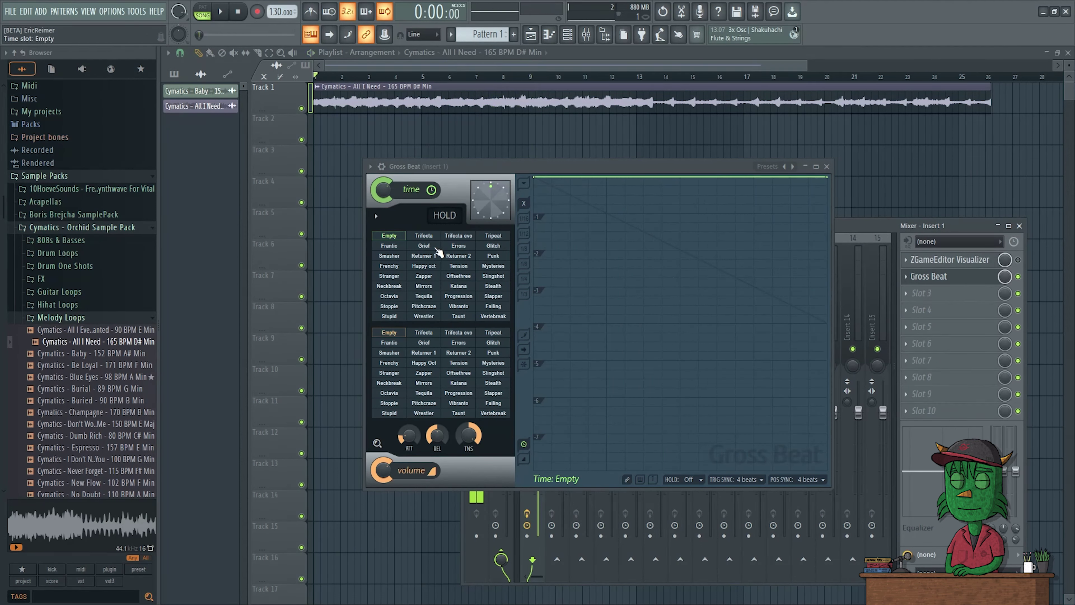
{"action": "key", "text": "space"}
{"action": "left_click", "coordinate": [432, 270]}
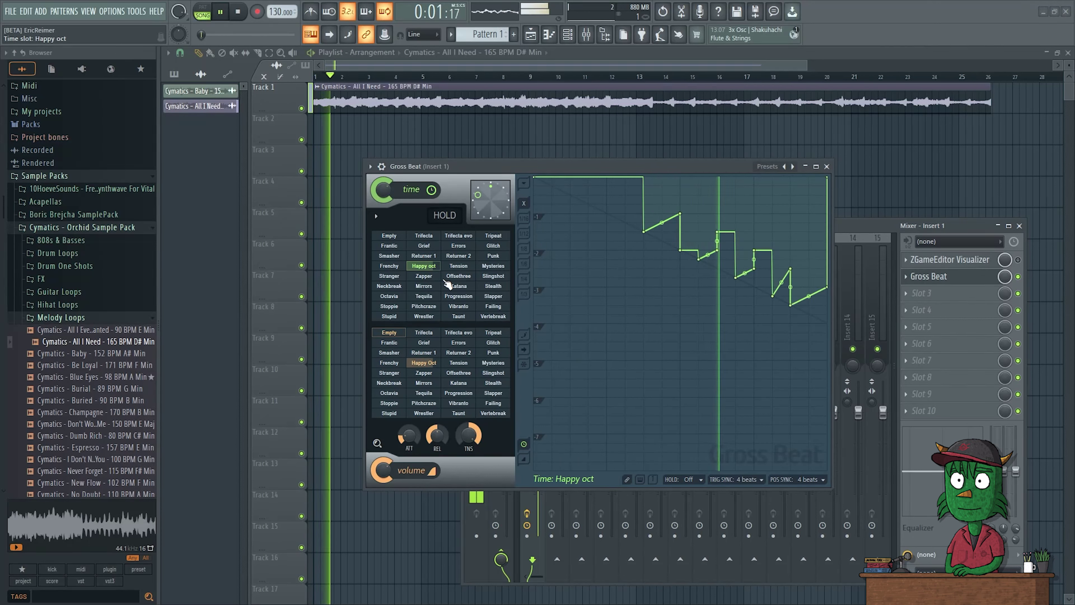
Step: Audition the Vibranto and Stealth time slots in Gross Beat during playback
{"action": "left_click", "coordinate": [467, 289]}
{"action": "left_click", "coordinate": [468, 305]}
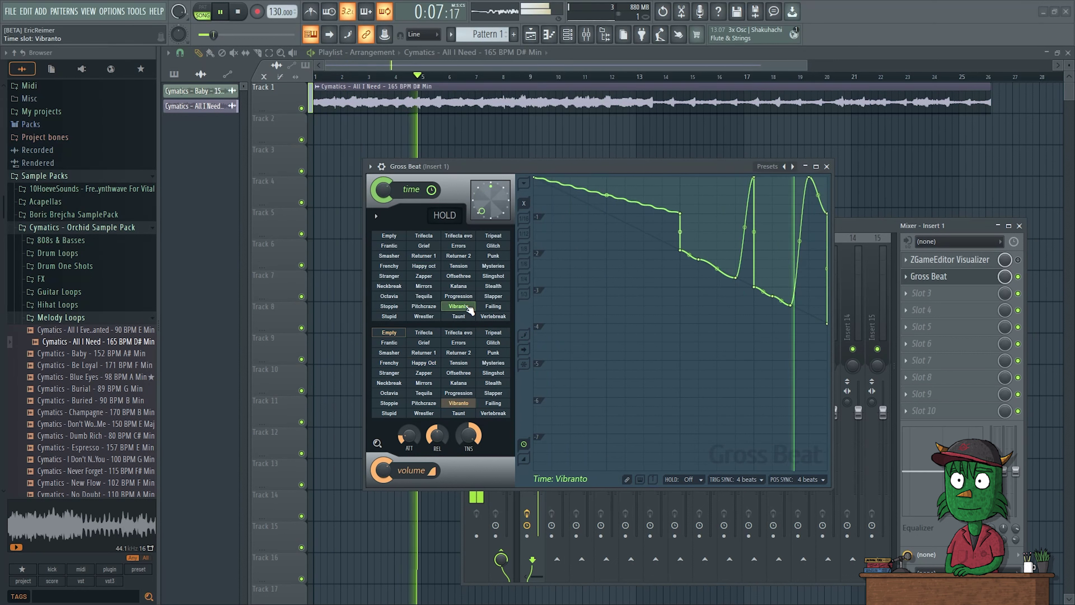
{"action": "left_click", "coordinate": [493, 288]}
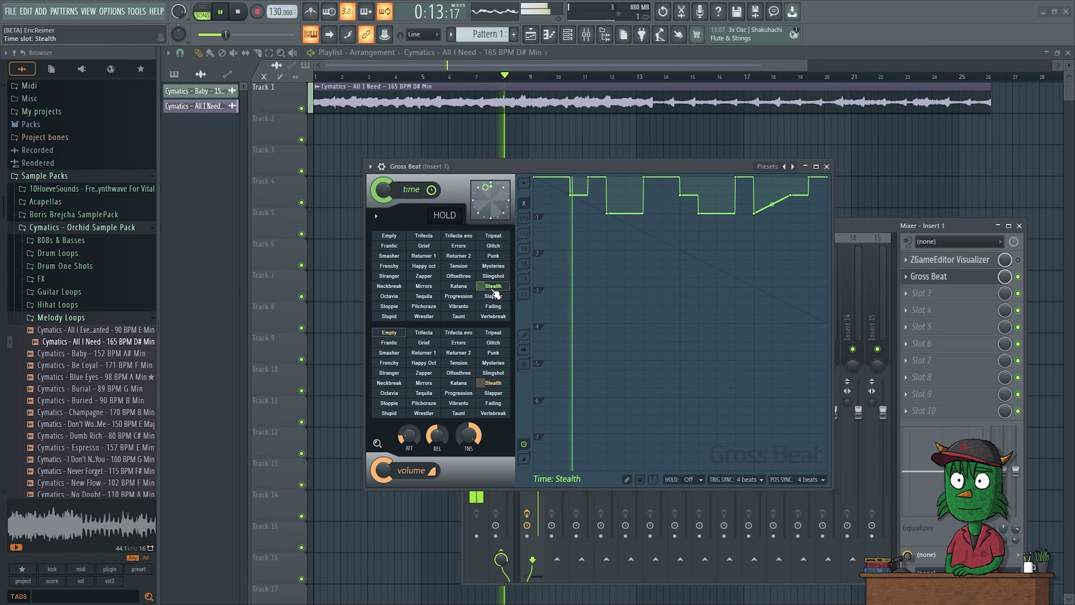
Step: Audition the Zapper and Stealth volume slots and the Mirrors time slot in Gross Beat, and stop playback
{"action": "left_click", "coordinate": [424, 373]}
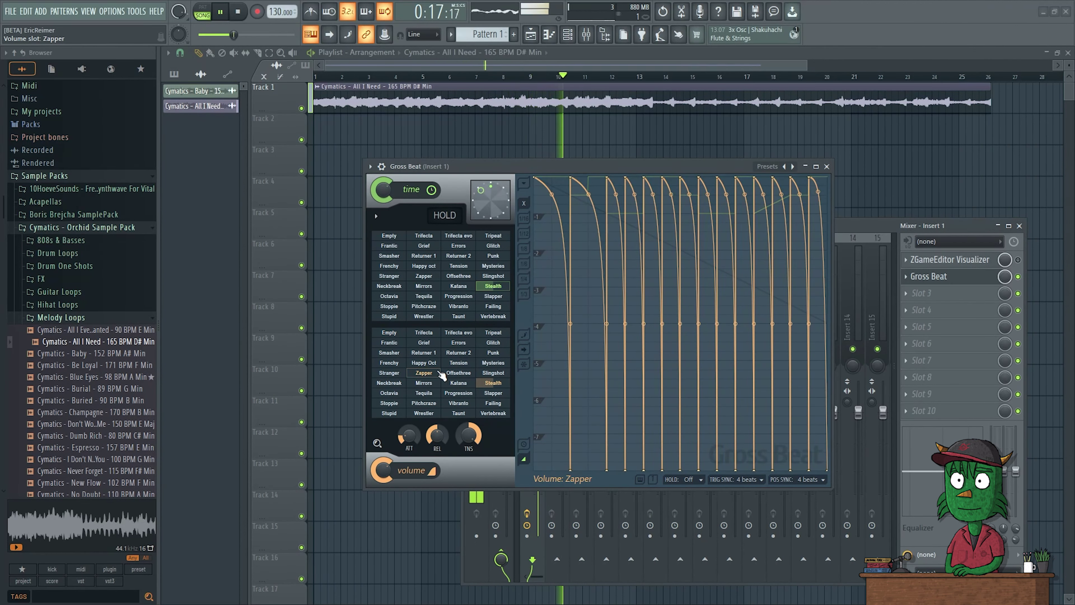
{"action": "left_click", "coordinate": [493, 383]}
{"action": "left_click", "coordinate": [430, 288]}
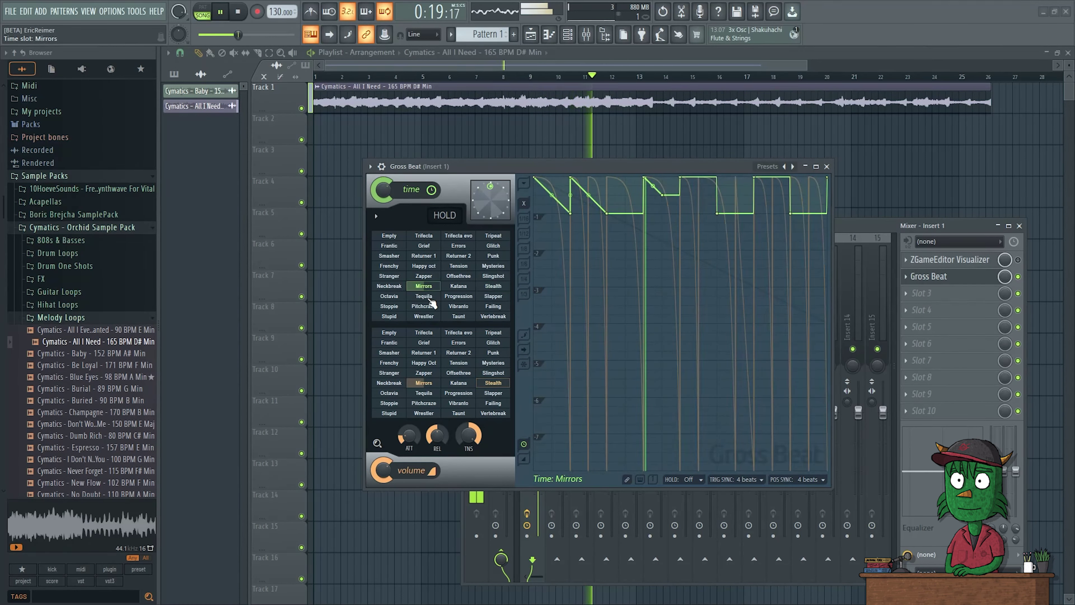
{"action": "key", "text": "space"}
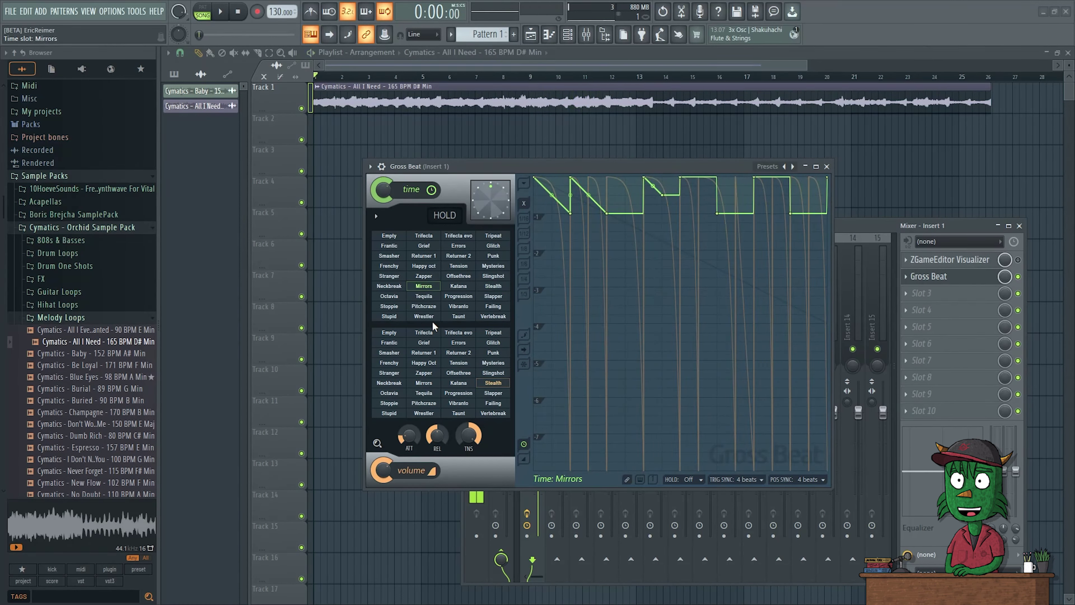
Step: View Gross Beat's Offsethree volume envelope and the Happy oct, Mirrors, Stoppie, Vibranto, Pitchcraze and Tequila time envelopes
{"action": "left_click", "coordinate": [458, 372]}
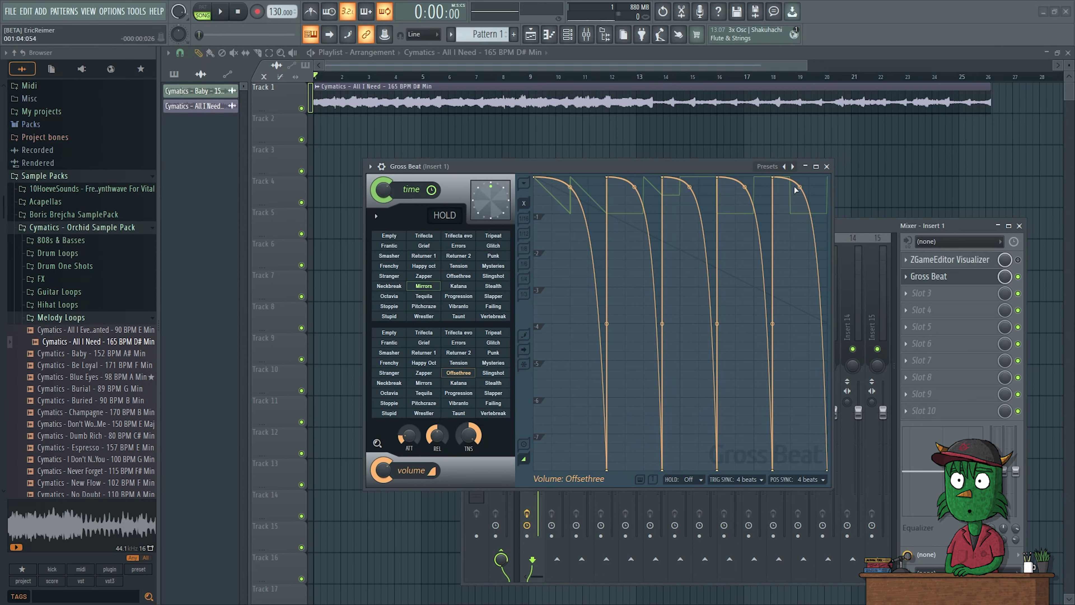
{"action": "left_click", "coordinate": [424, 266]}
{"action": "left_click", "coordinate": [424, 286]}
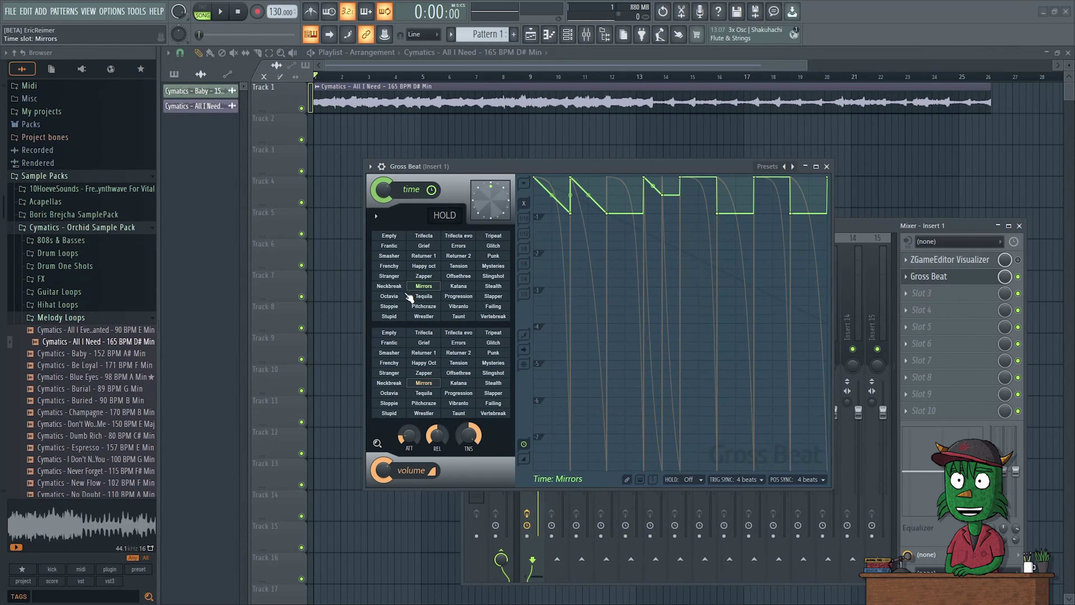
{"action": "left_click", "coordinate": [389, 305]}
{"action": "left_click", "coordinate": [453, 306]}
{"action": "left_click", "coordinate": [425, 307]}
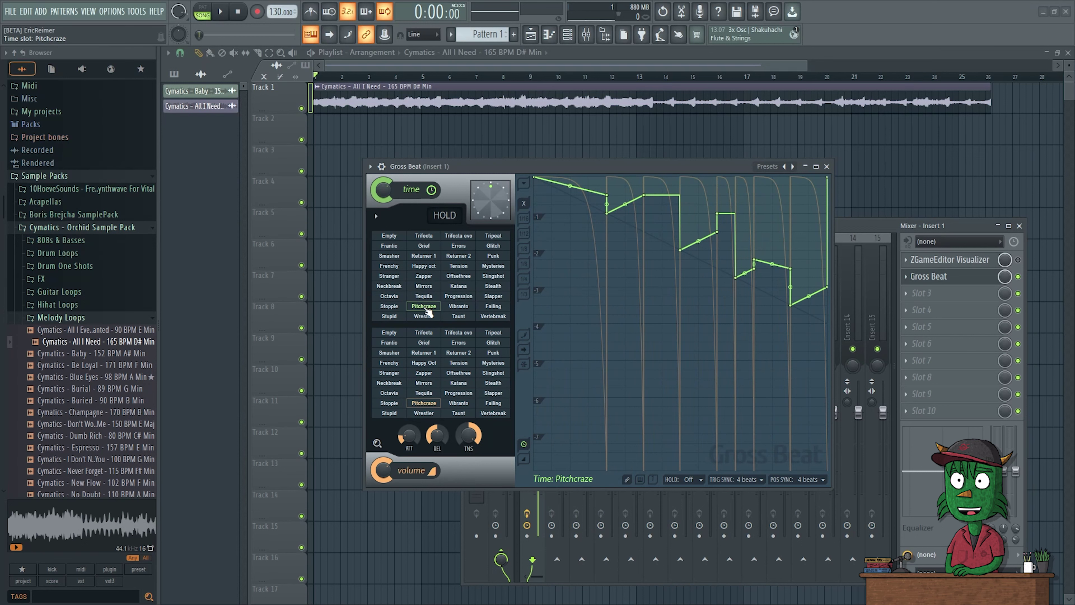
{"action": "left_click", "coordinate": [425, 297]}
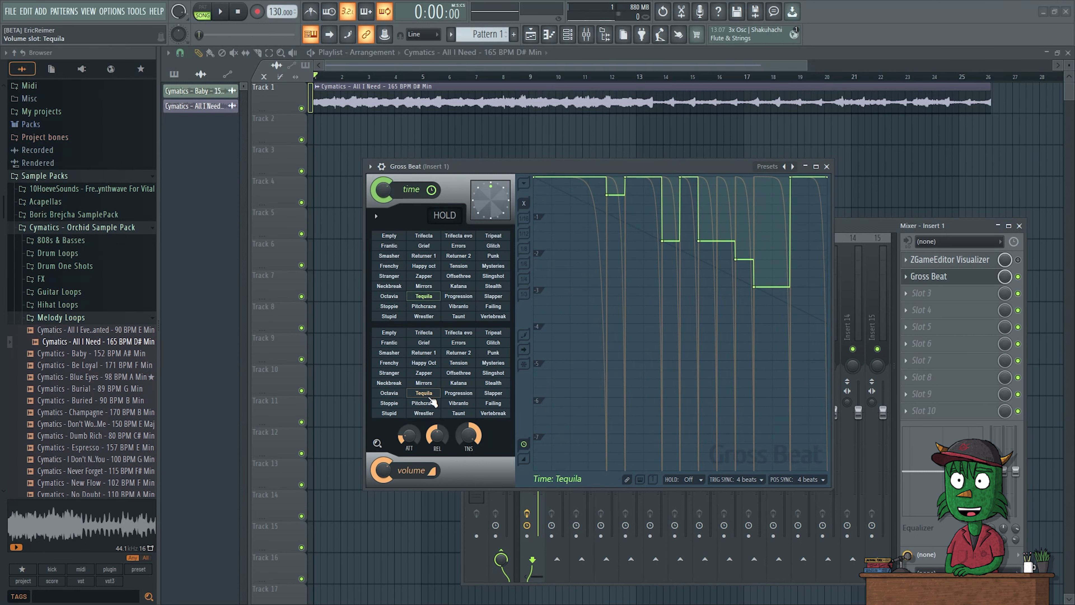
Step: View the Stoppie volume and time envelopes, and play the song with the Stupid time slot
{"action": "left_click", "coordinate": [396, 405]}
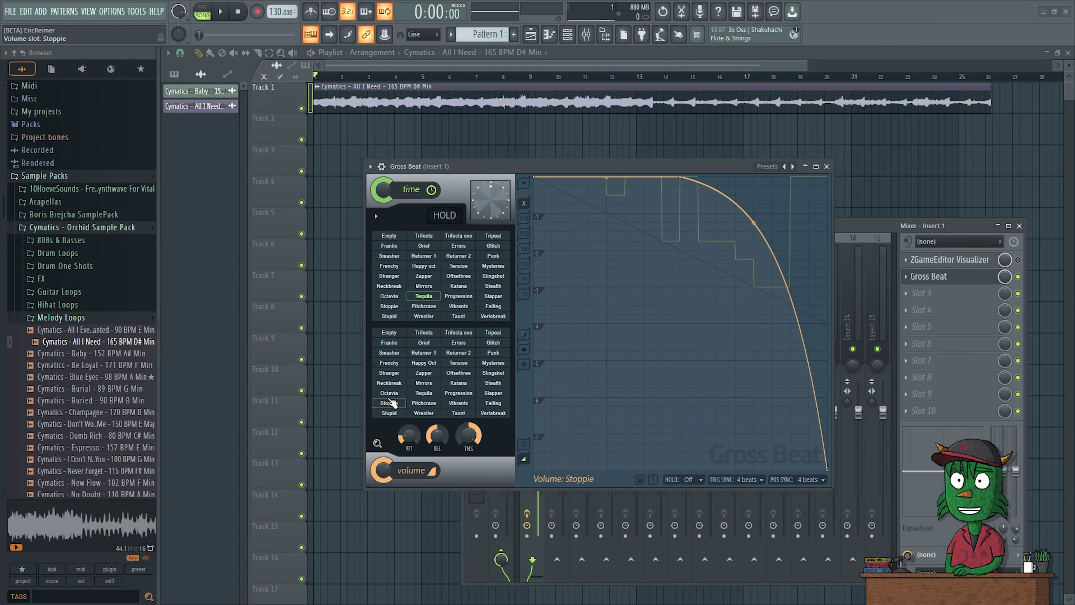
{"action": "left_click", "coordinate": [396, 308]}
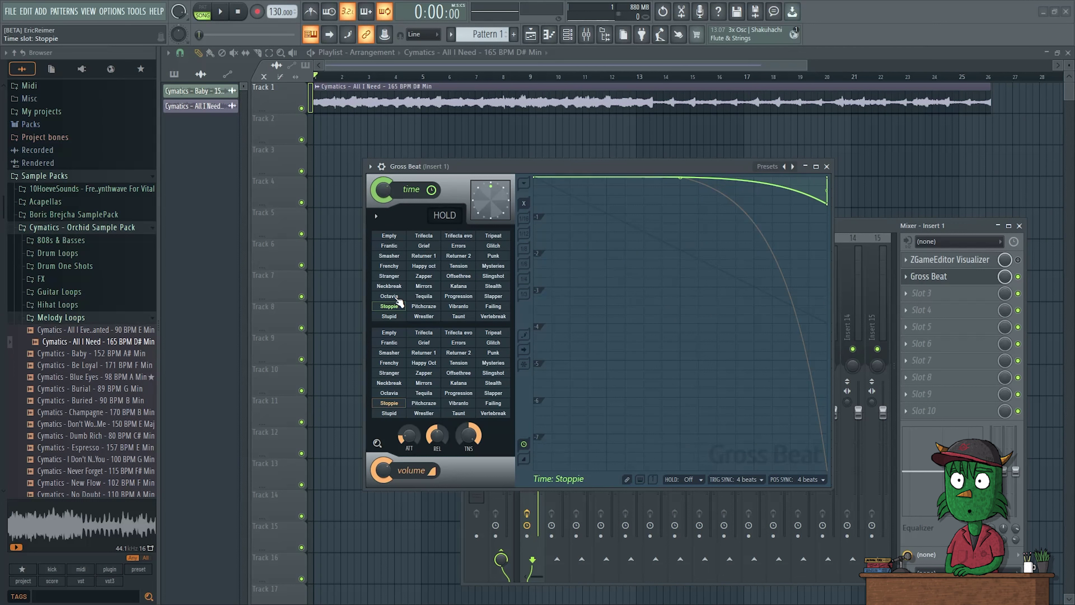
{"action": "left_click", "coordinate": [394, 318]}
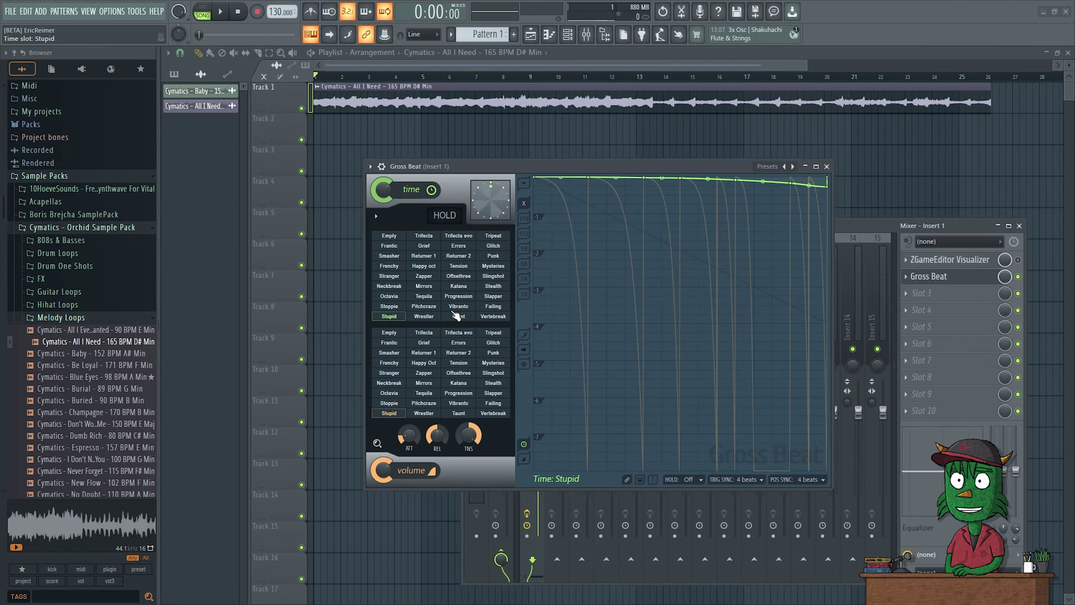
{"action": "key", "text": "space"}
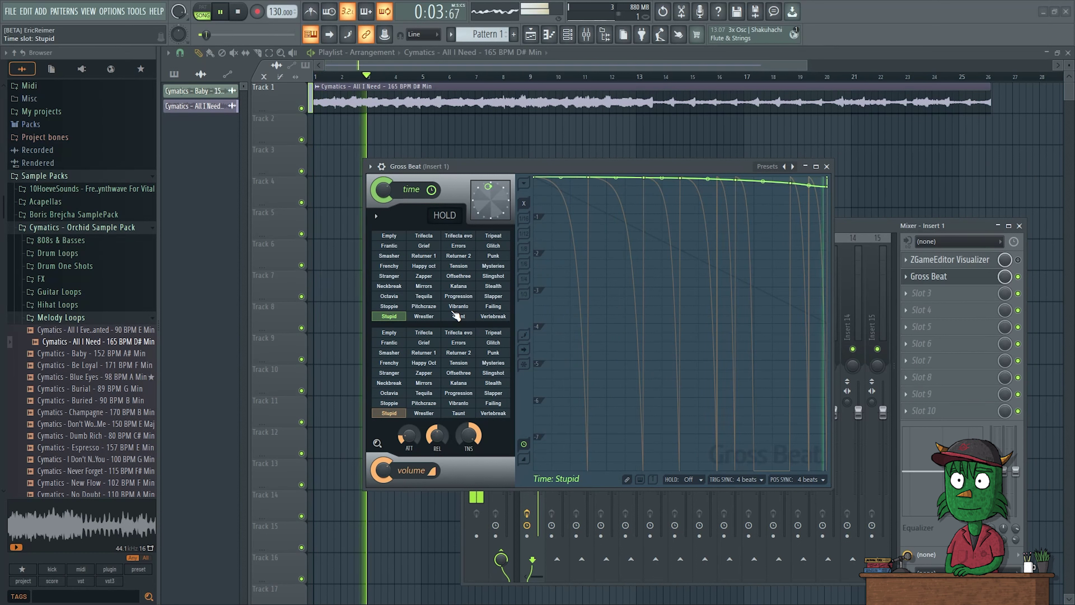
Step: Select the Mirrors volume slot, restart playback, audition the Frenchy and Smasher time slots, and stop
{"action": "left_click", "coordinate": [425, 383]}
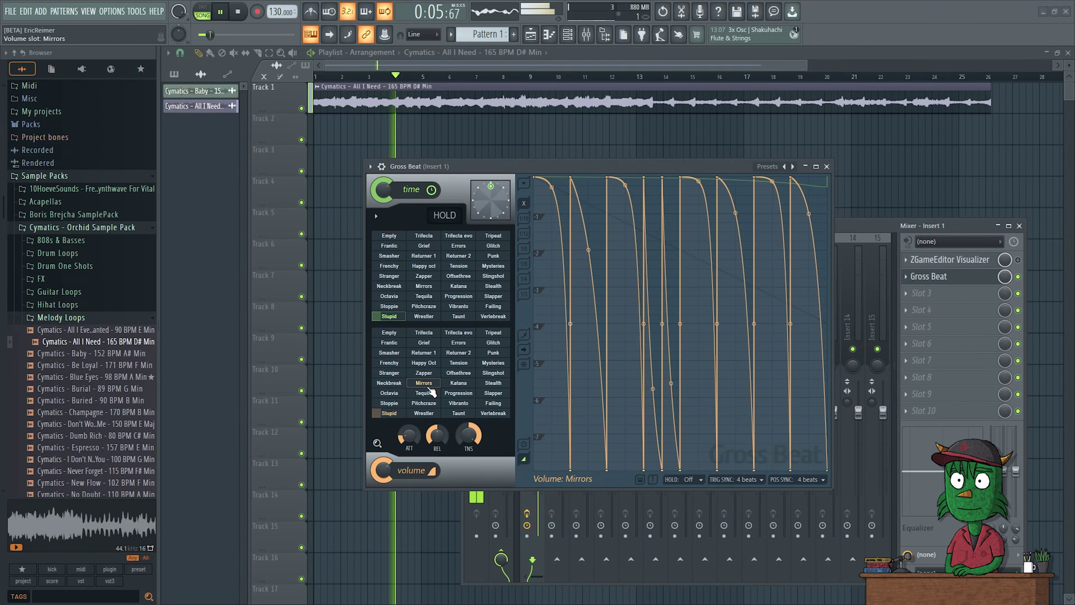
{"action": "key", "text": "space"}
{"action": "key", "text": "space"}
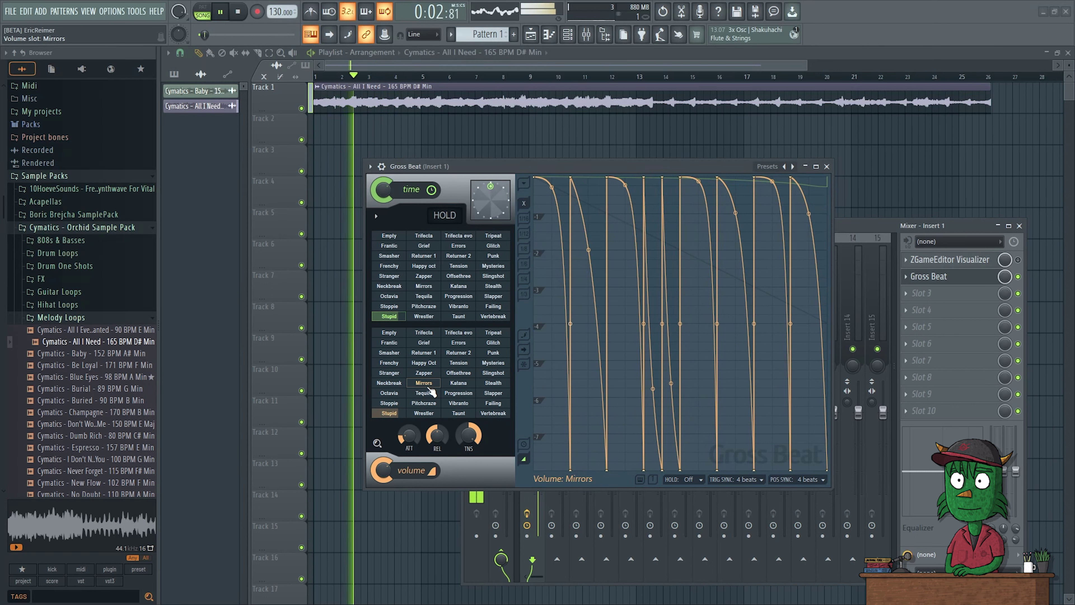
{"action": "left_click", "coordinate": [389, 266]}
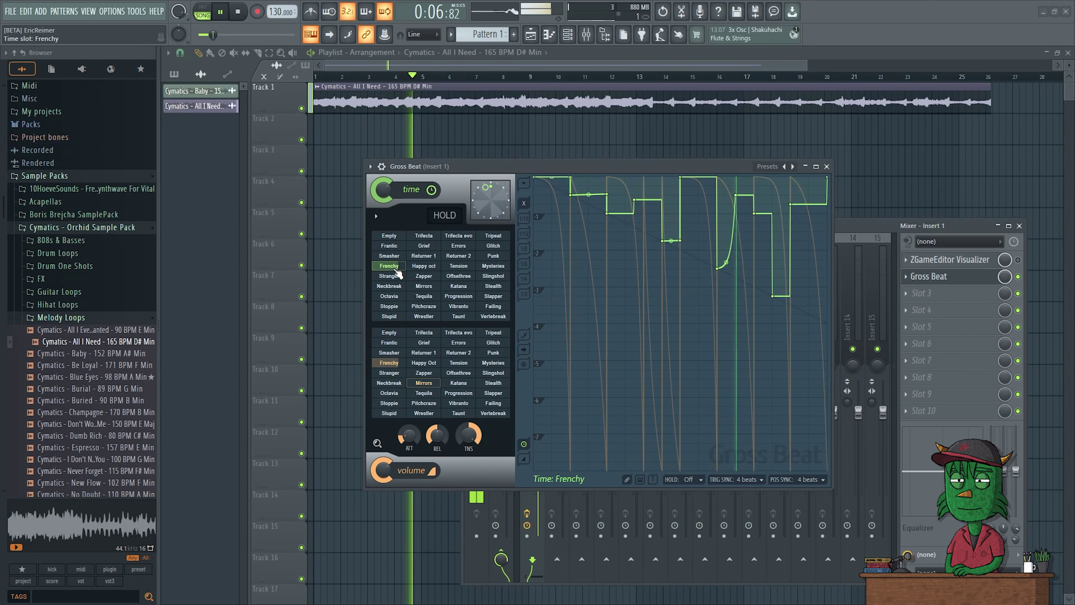
{"action": "left_click", "coordinate": [389, 255]}
{"action": "key", "text": "space"}
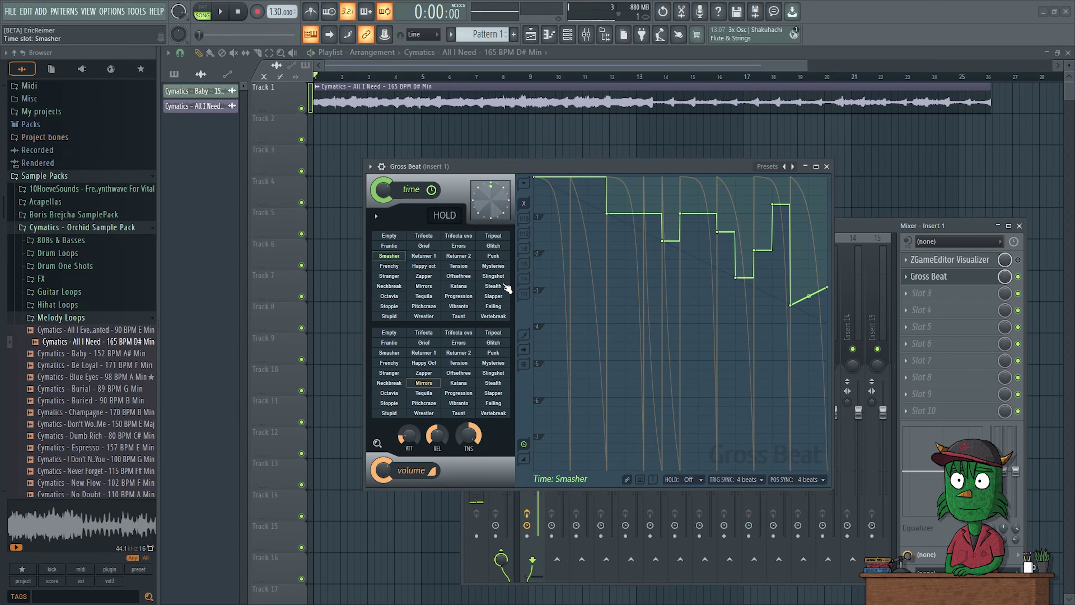
Step: View Gross Beat's time envelopes from Happy oct, Progression, Tension and Trifecta evo through Errors, Offsethree and Katana
{"action": "left_click", "coordinate": [424, 265]}
{"action": "left_click", "coordinate": [457, 297]}
{"action": "left_click", "coordinate": [462, 266]}
{"action": "left_click", "coordinate": [457, 236]}
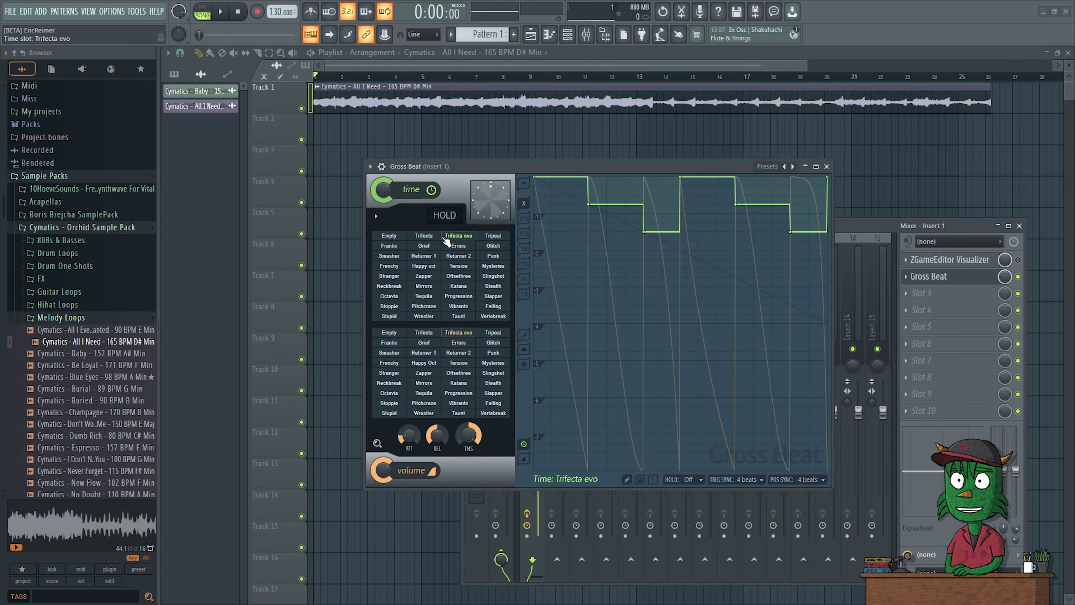
{"action": "left_click", "coordinate": [478, 244]}
{"action": "left_click", "coordinate": [458, 276]}
{"action": "left_click", "coordinate": [458, 286]}
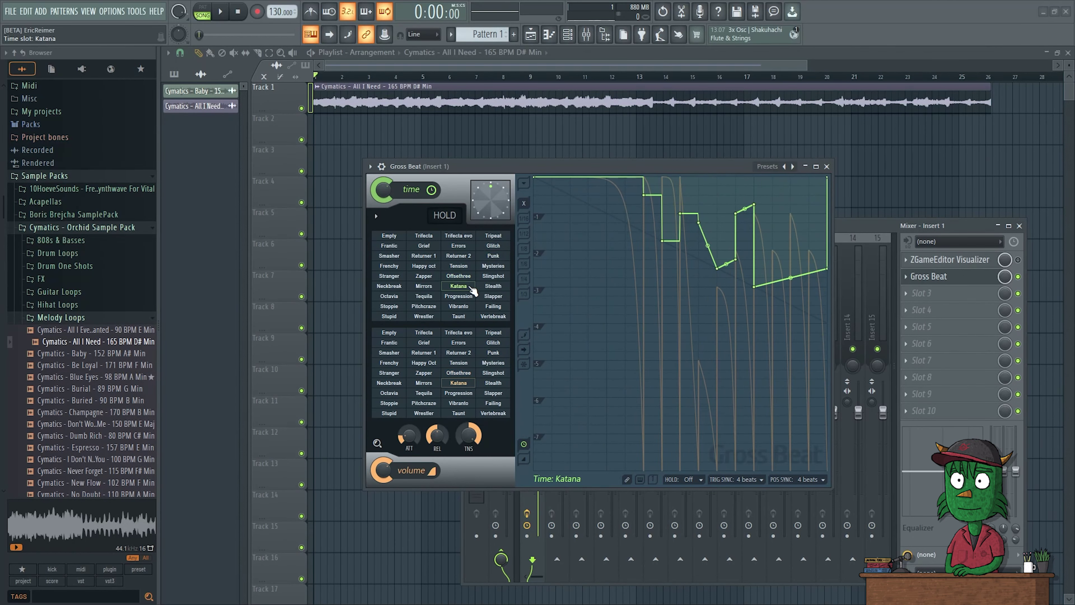
Step: View the Punk, Tripeat, Mysteries and Vibranto time envelopes, select the Progression time slot and close Gross Beat
{"action": "left_click", "coordinate": [493, 256]}
{"action": "left_click", "coordinate": [496, 237]}
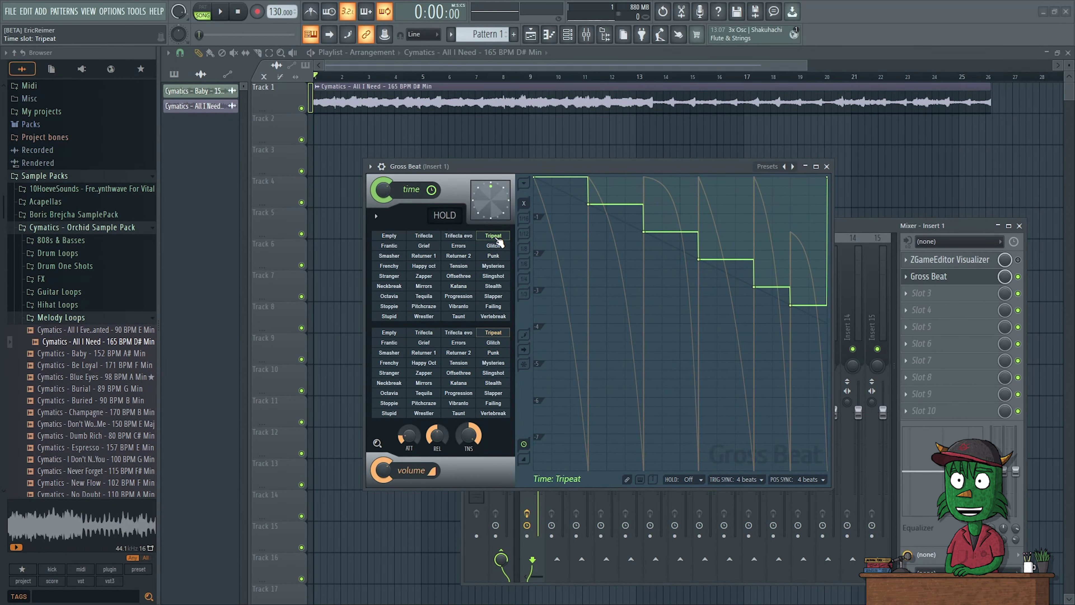
{"action": "left_click", "coordinate": [493, 266]}
{"action": "left_click", "coordinate": [459, 311]}
{"action": "left_click", "coordinate": [460, 299]}
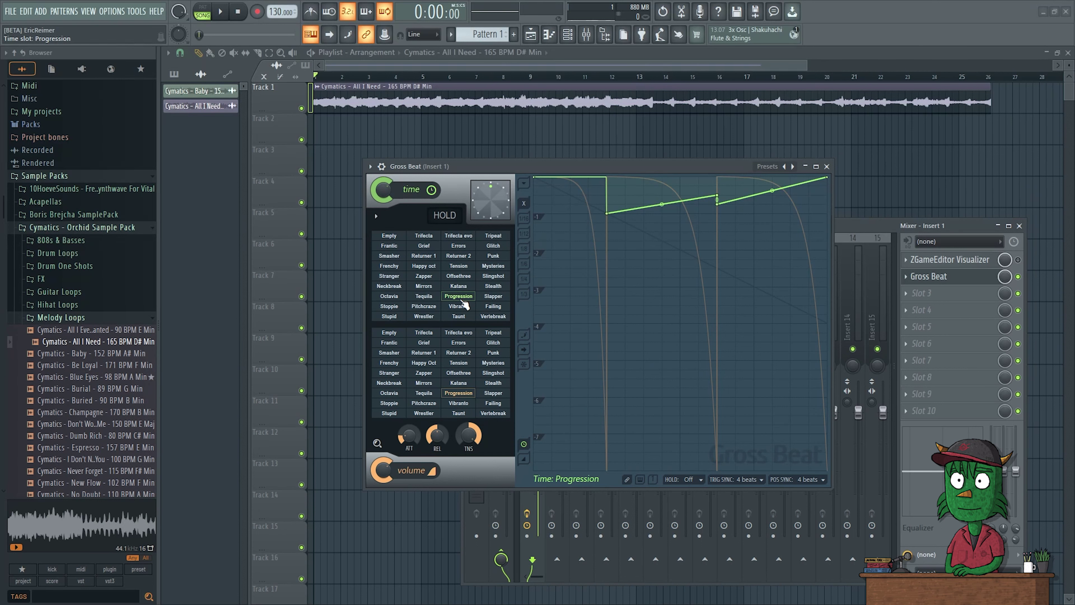
{"action": "left_click", "coordinate": [827, 166]}
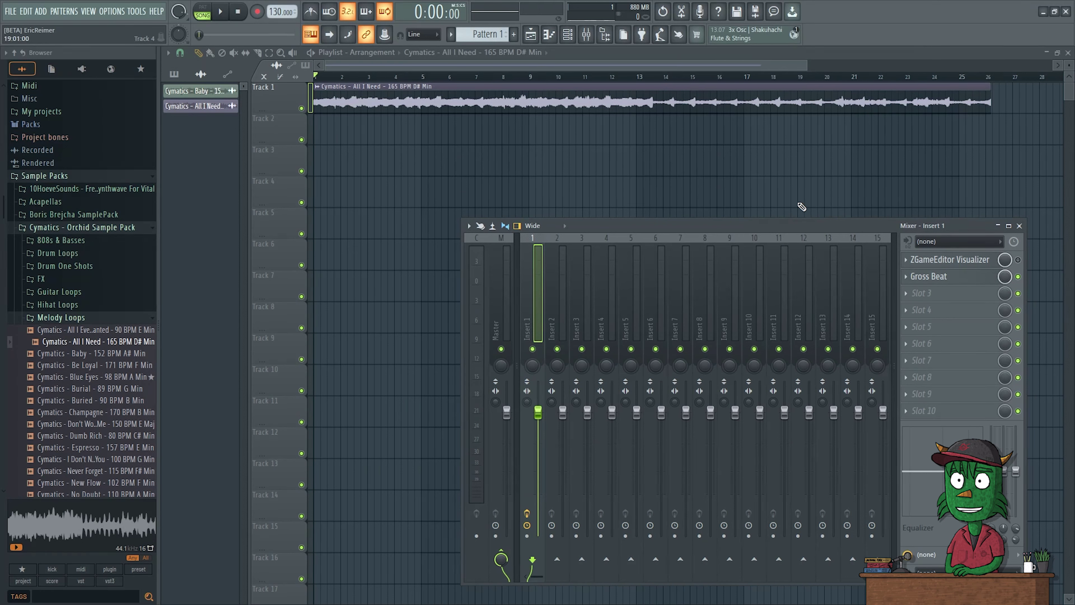
Step: Consult the beta change list in the web browser, and test automatic search focus in FL Studio's Browser with "s", clearing it again
{"action": "key", "text": "alt+Tab"}
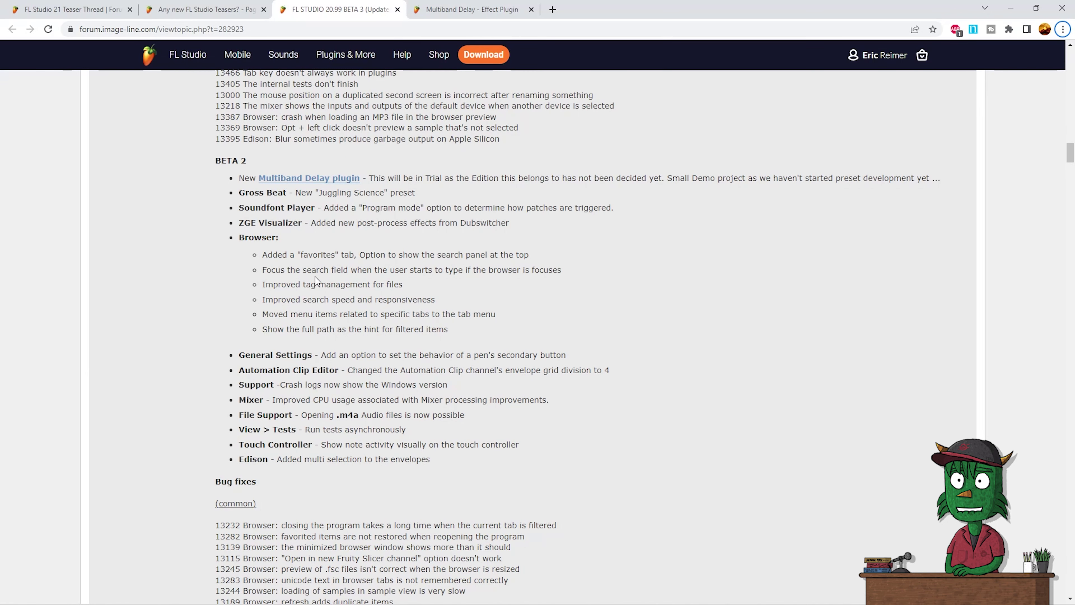
{"action": "key", "text": "alt+Tab"}
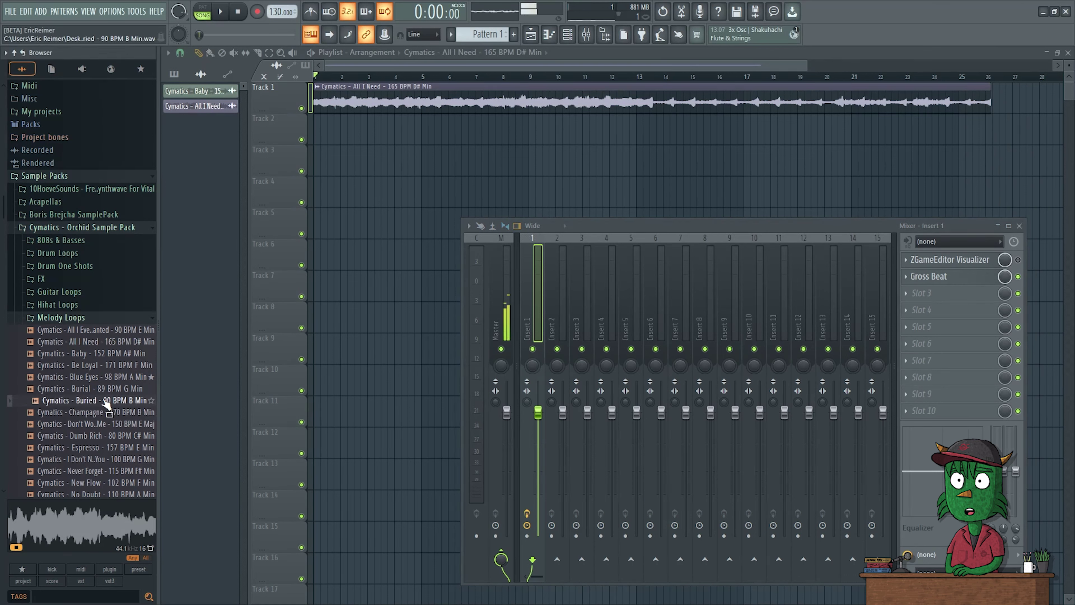
{"action": "key", "text": "Down"}
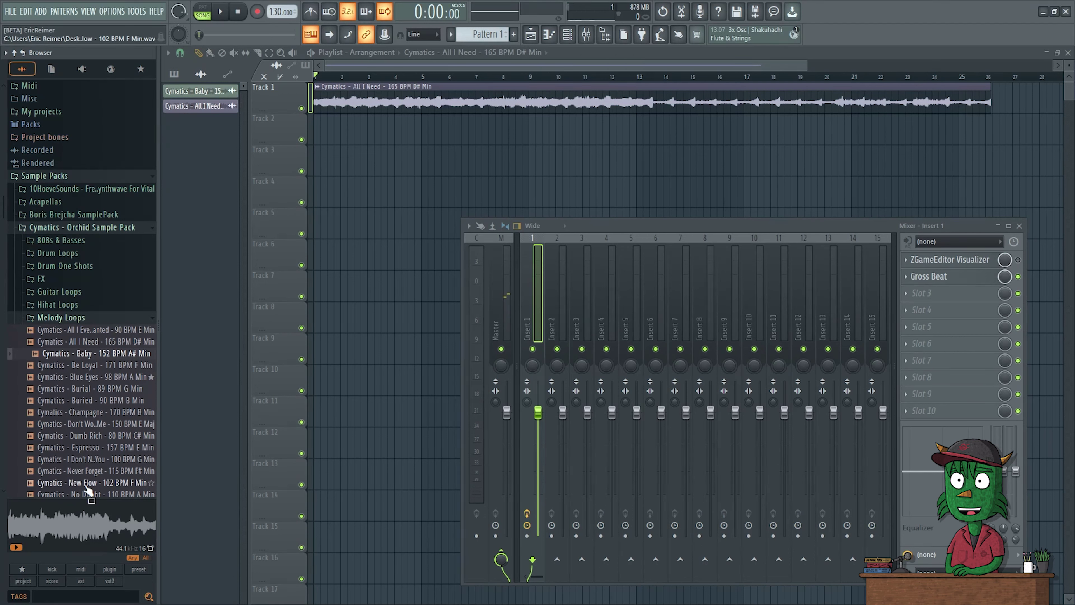
{"action": "type", "text": "s"}
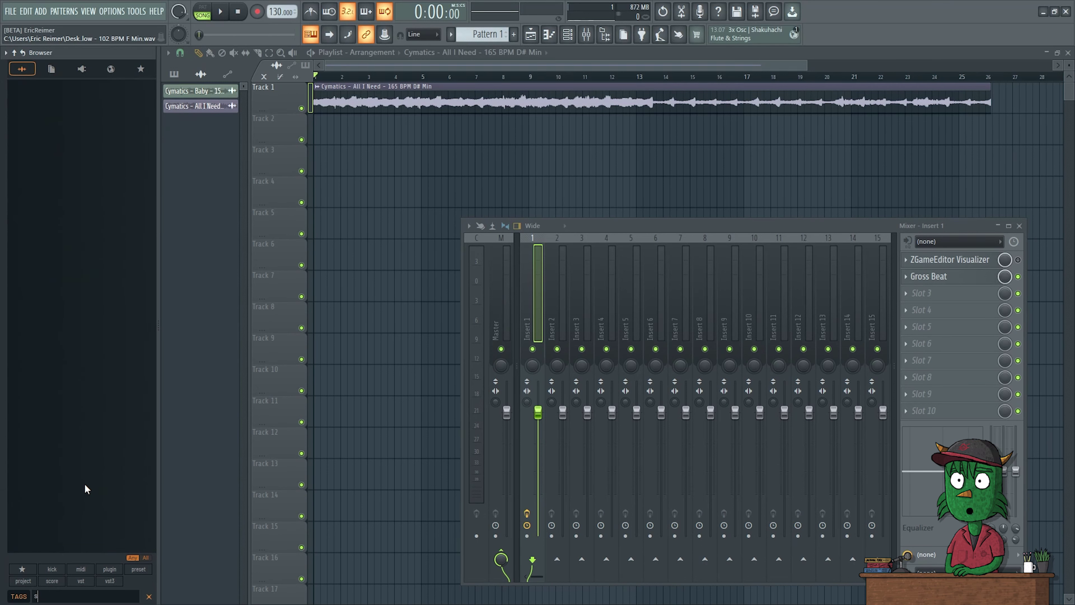
{"action": "key", "text": "BackSpace"}
Step: Switch to the beta change list in the web browser and examine the BETA 2 Browser entries on search speed and menu items
{"action": "key", "text": "alt+Tab"}
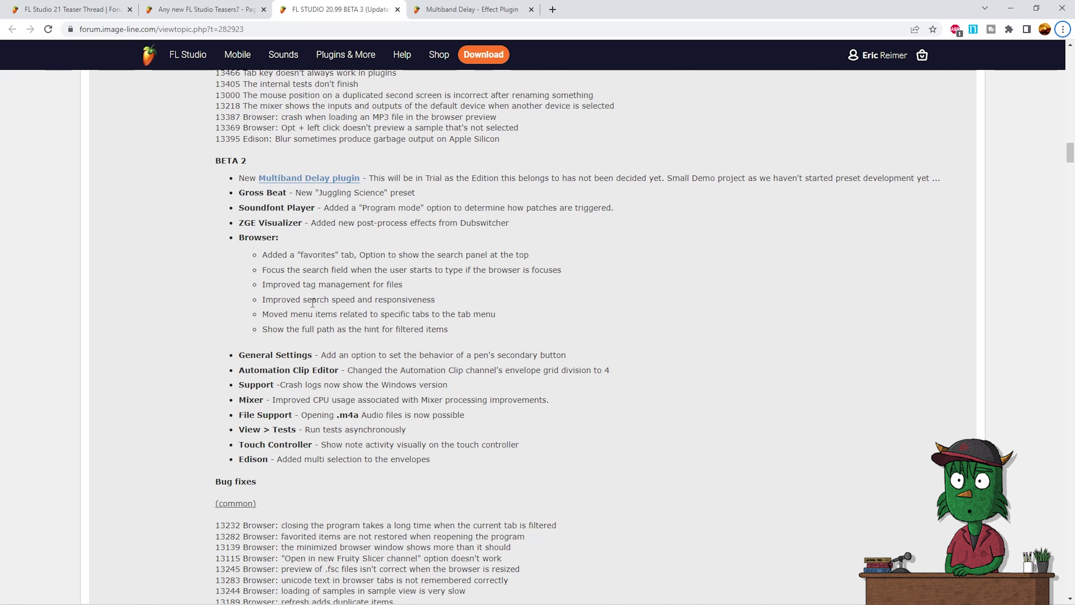
{"action": "left_click_drag", "start_coordinate": [295, 300], "coordinate": [376, 300]}
{"action": "left_click", "coordinate": [411, 300]}
{"action": "left_click_drag", "start_coordinate": [440, 303], "coordinate": [345, 301]}
{"action": "left_click", "coordinate": [345, 302]}
{"action": "left_click_drag", "start_coordinate": [307, 314], "coordinate": [406, 315]}
{"action": "left_click", "coordinate": [428, 314]}
Step: Switch back to FL Studio and expand the Packs folder down to FLEX and its Packs subfolder in the Browser
{"action": "key", "text": "alt+Tab"}
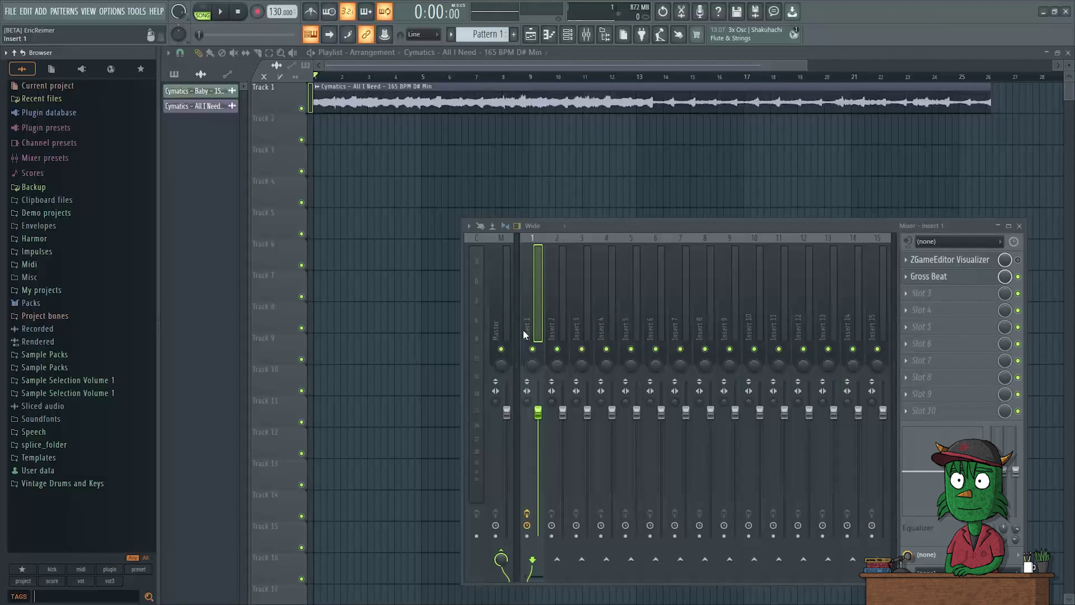
{"action": "left_click", "coordinate": [47, 306]}
{"action": "left_click", "coordinate": [61, 339]}
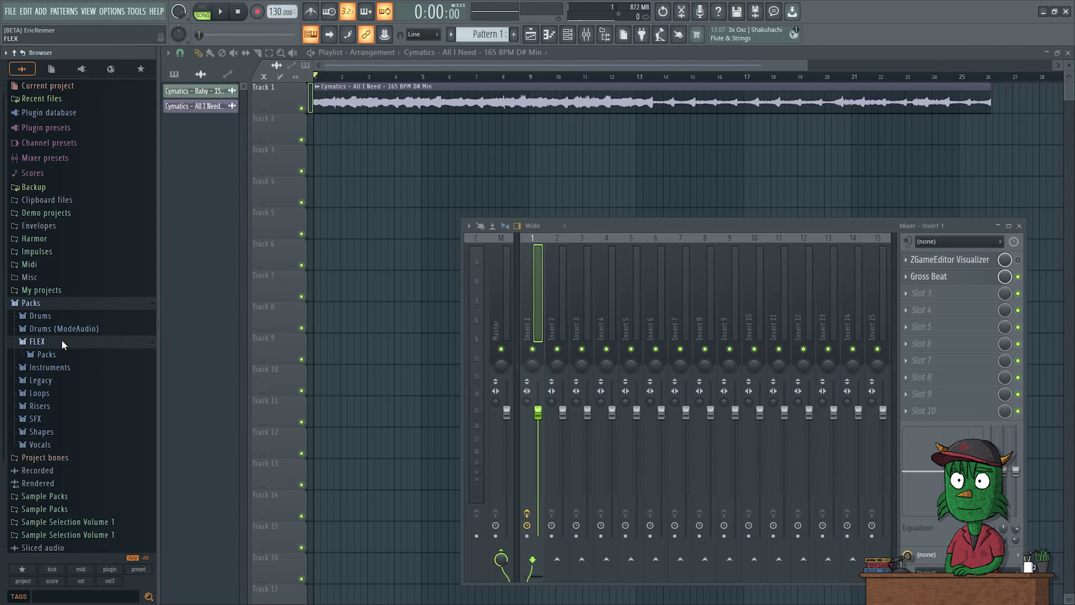
{"action": "left_click", "coordinate": [62, 355]}
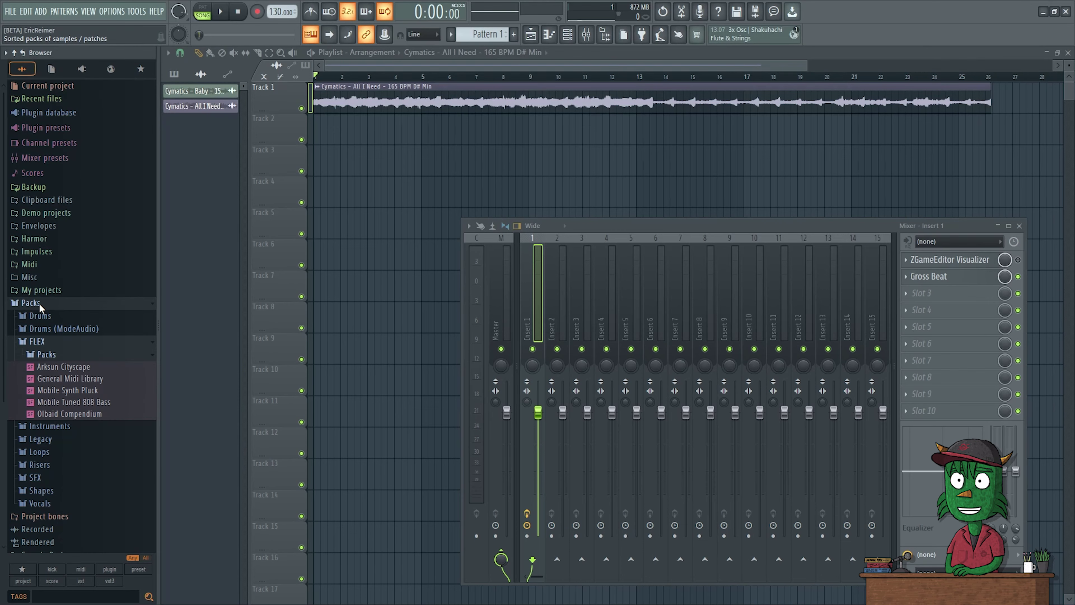
Step: Consult the General Settings entry in the web browser's beta change list, and open FL Studio's General settings
{"action": "key", "text": "alt+Tab"}
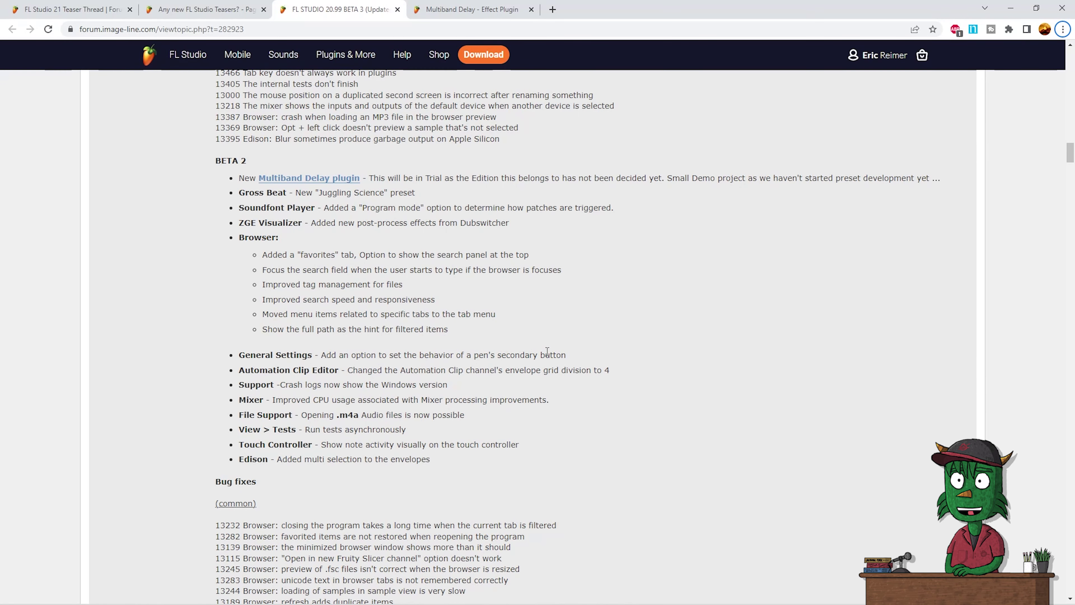
{"action": "key", "text": "alt+Tab"}
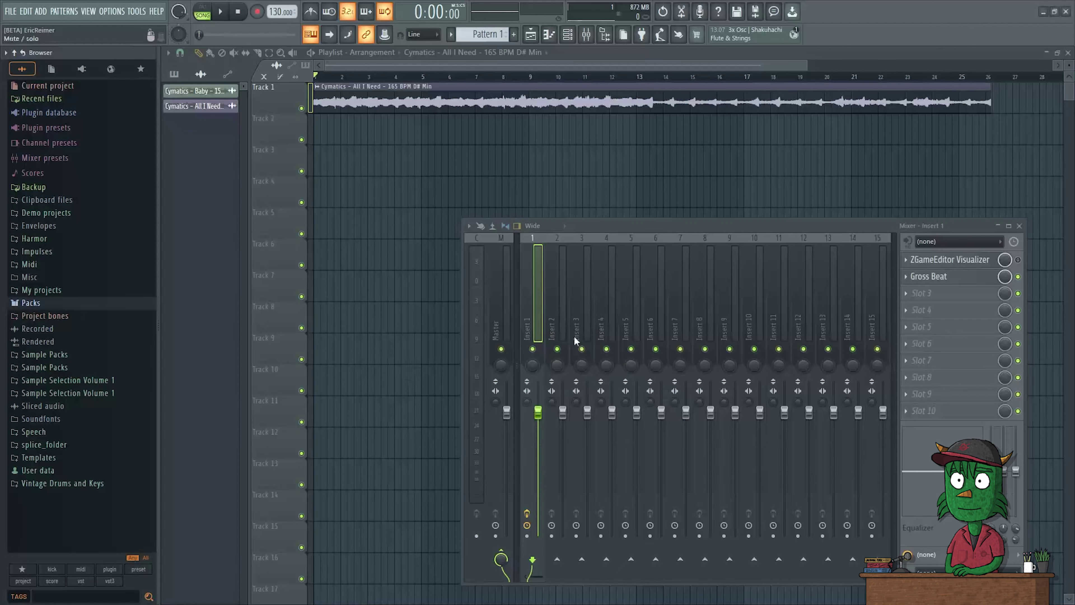
{"action": "left_click", "coordinate": [115, 13]}
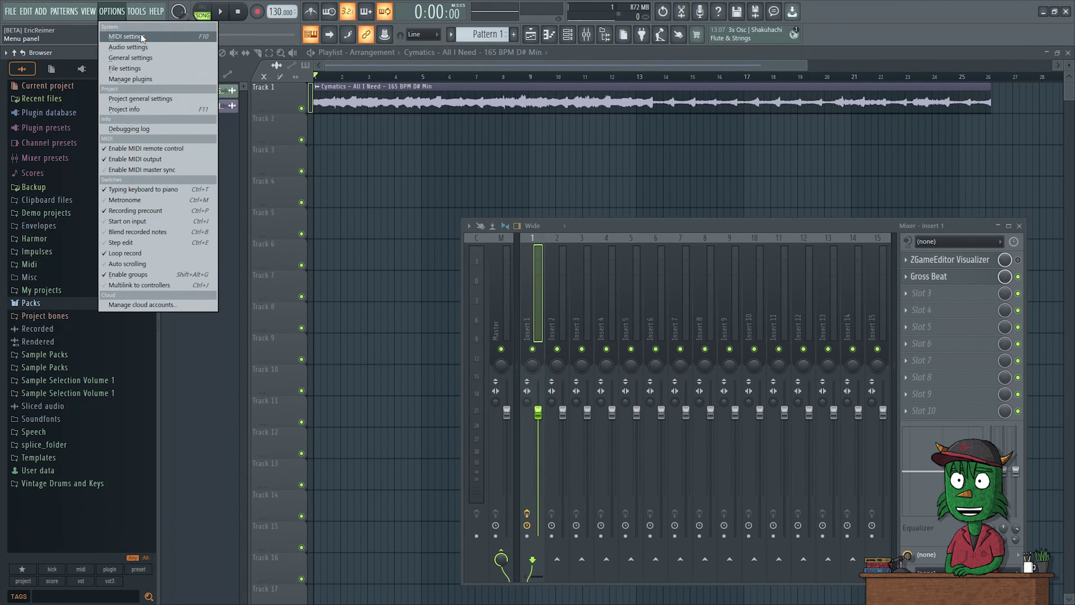
{"action": "left_click", "coordinate": [161, 66]}
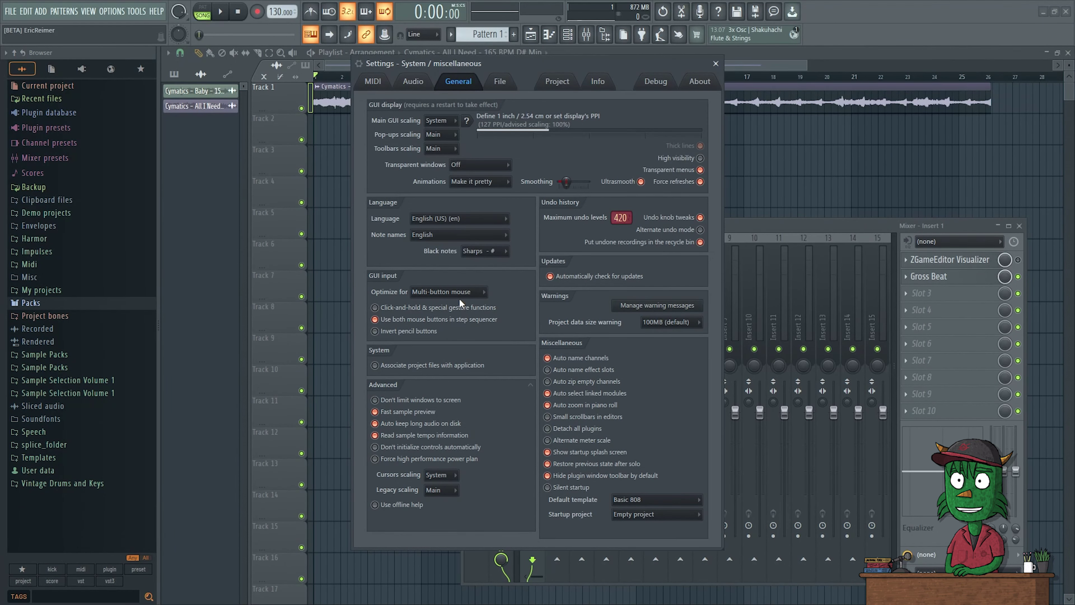
Step: View the GUI input optimization options, try Pencil and return the setting to Multi-button mouse
{"action": "left_click", "coordinate": [439, 297]}
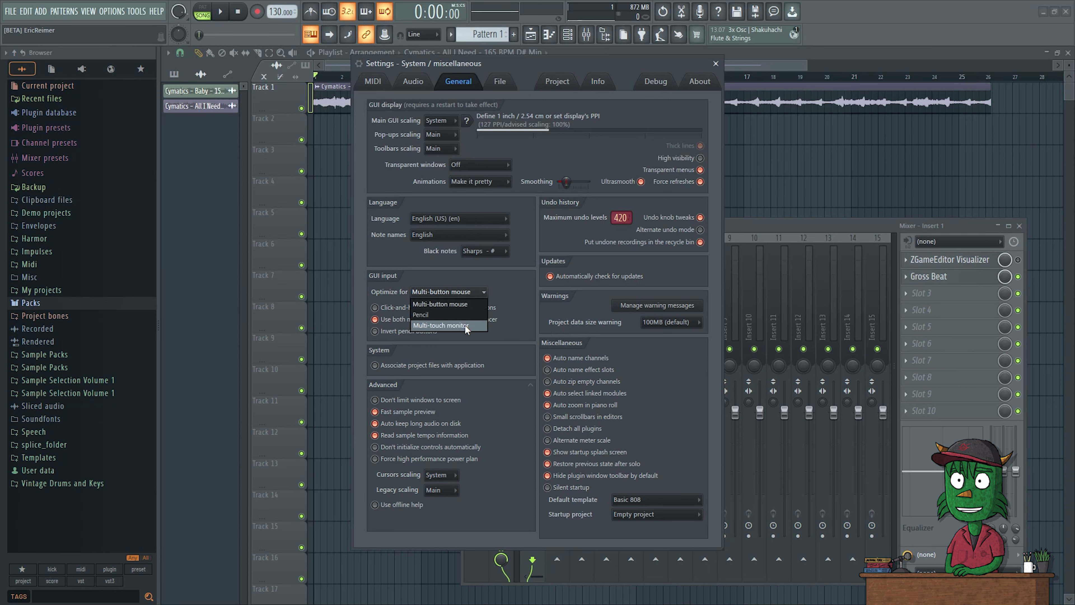
{"action": "left_click", "coordinate": [449, 304]}
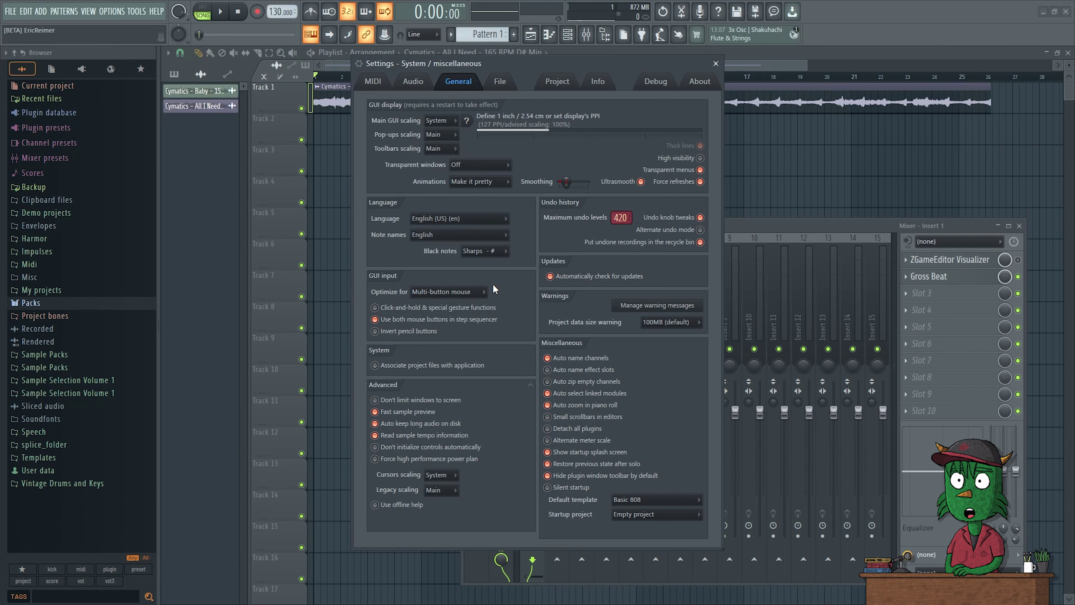
{"action": "left_click", "coordinate": [462, 299]}
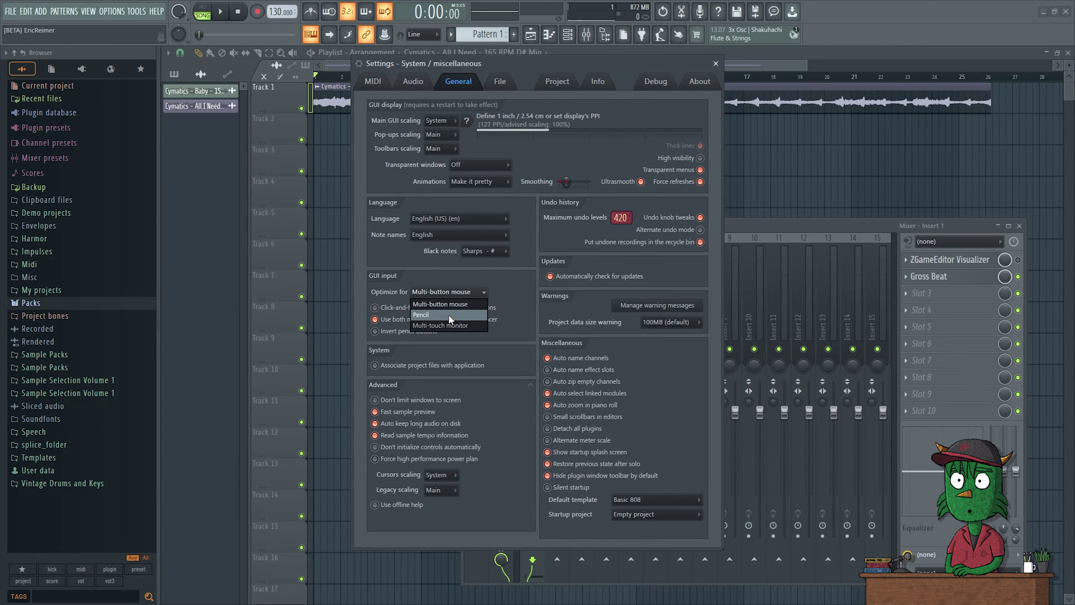
{"action": "left_click", "coordinate": [449, 315]}
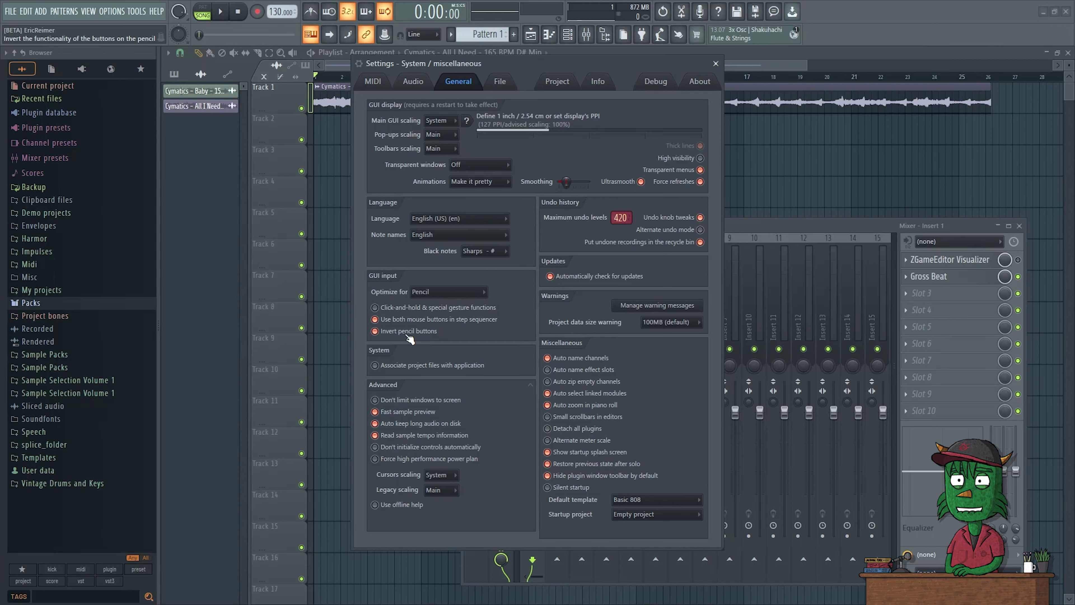
{"action": "left_click", "coordinate": [449, 292]}
{"action": "left_click", "coordinate": [449, 302]}
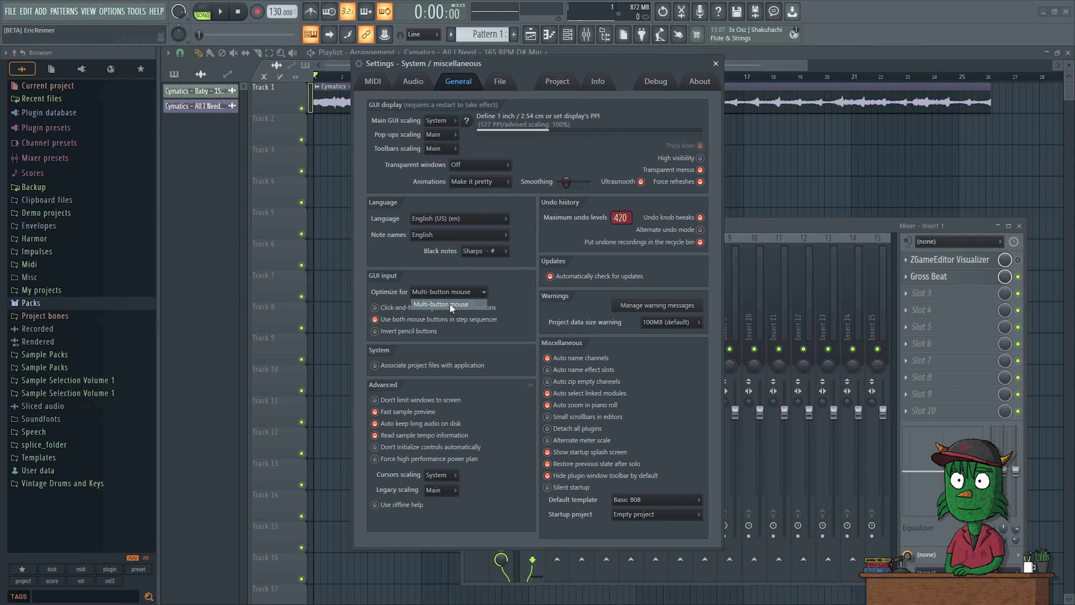
Step: Switch to the beta change list in the web browser and examine the BETA 2 entries on Automation Clip grid division and Mixer CPU usage
{"action": "key", "text": "alt+Tab"}
{"action": "left_click", "coordinate": [598, 307]}
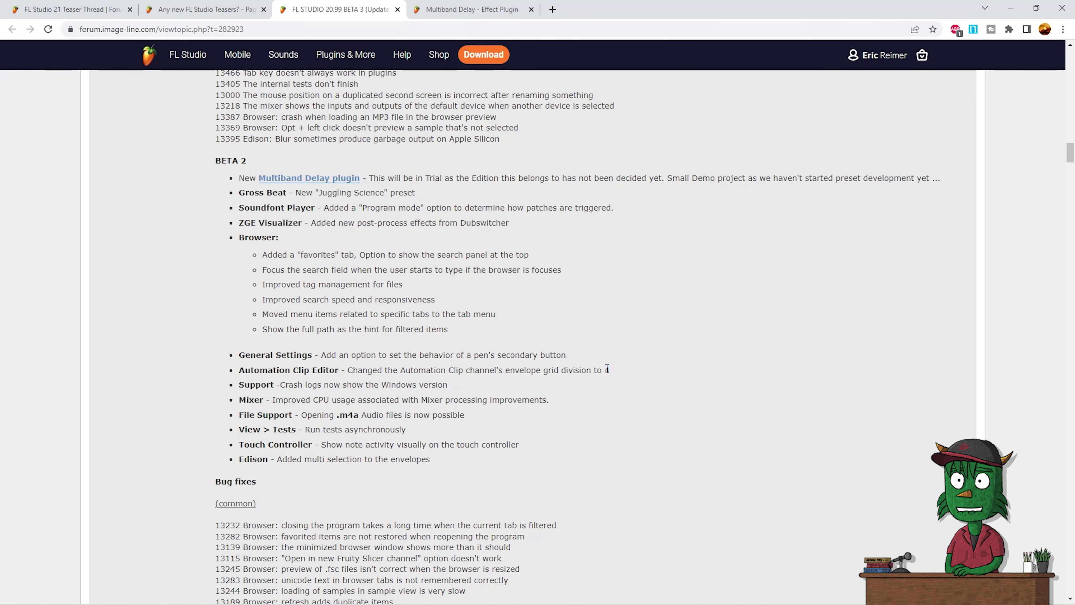
{"action": "mouse_move", "coordinate": [610, 371]}
{"action": "left_mouse_down"}
{"action": "mouse_move", "coordinate": [560, 371]}
{"action": "mouse_move", "coordinate": [620, 373]}
{"action": "left_mouse_up"}
{"action": "left_click", "coordinate": [550, 371]}
{"action": "left_click", "coordinate": [535, 373]}
{"action": "mouse_move", "coordinate": [535, 373]}
{"action": "left_mouse_down"}
{"action": "mouse_move", "coordinate": [621, 376]}
{"action": "mouse_move", "coordinate": [550, 370]}
{"action": "left_mouse_up"}
{"action": "left_click", "coordinate": [621, 376]}
{"action": "left_click", "coordinate": [543, 370]}
{"action": "left_click_drag", "start_coordinate": [614, 370], "coordinate": [559, 370]}
{"action": "left_click", "coordinate": [536, 370]}
{"action": "left_click_drag", "start_coordinate": [556, 365], "coordinate": [621, 369]}
{"action": "left_click", "coordinate": [521, 373]}
{"action": "left_click_drag", "start_coordinate": [379, 400], "coordinate": [292, 400]}
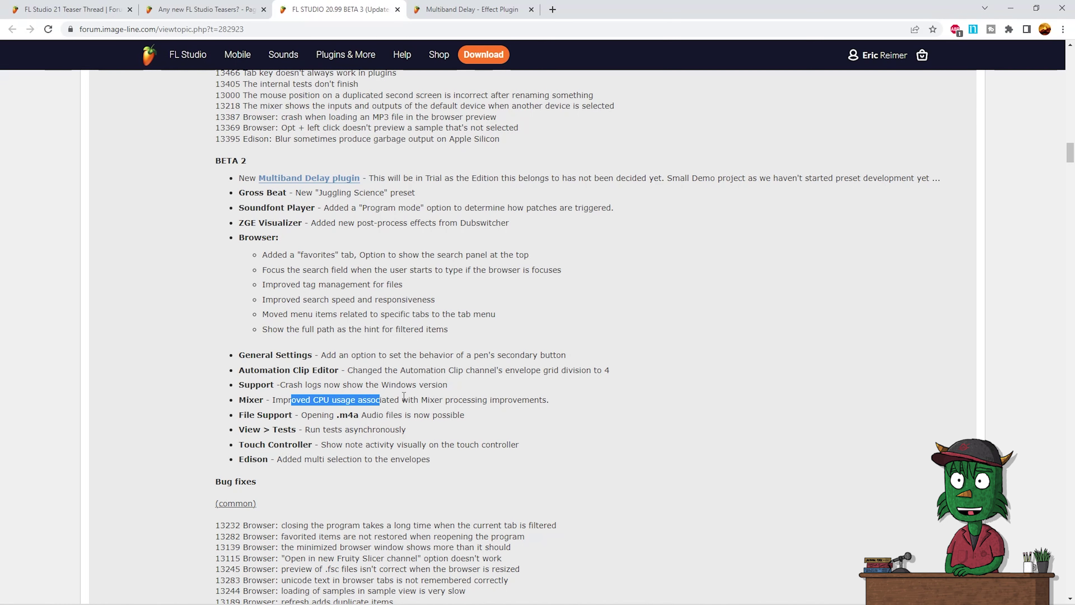
{"action": "left_click", "coordinate": [404, 398]}
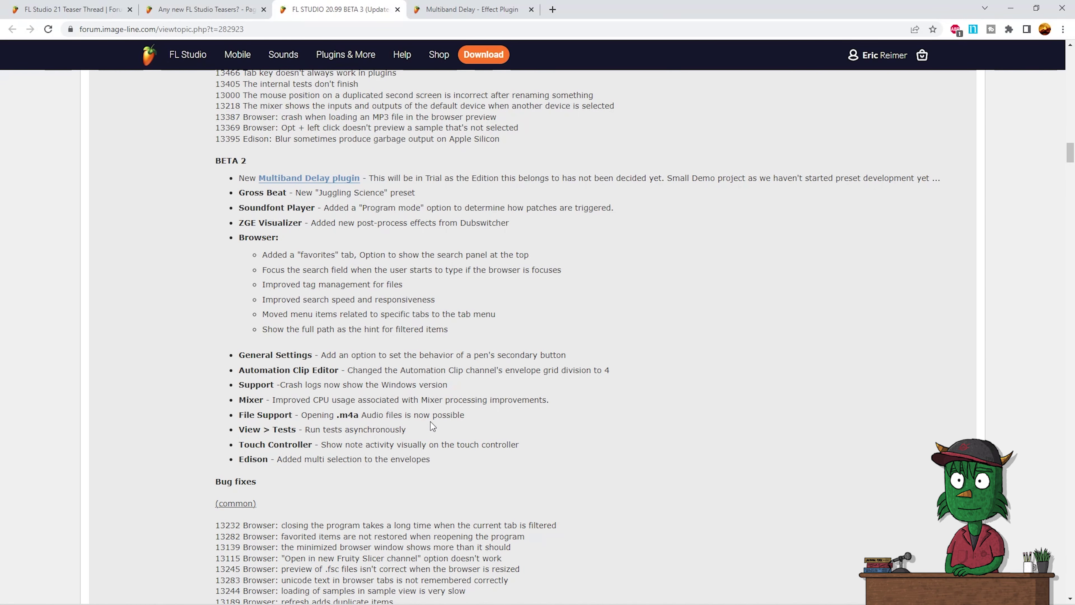
Step: Switch back to FL Studio, close the Settings and Mixer windows, and open the Tests window
{"action": "key", "text": "alt+Tab"}
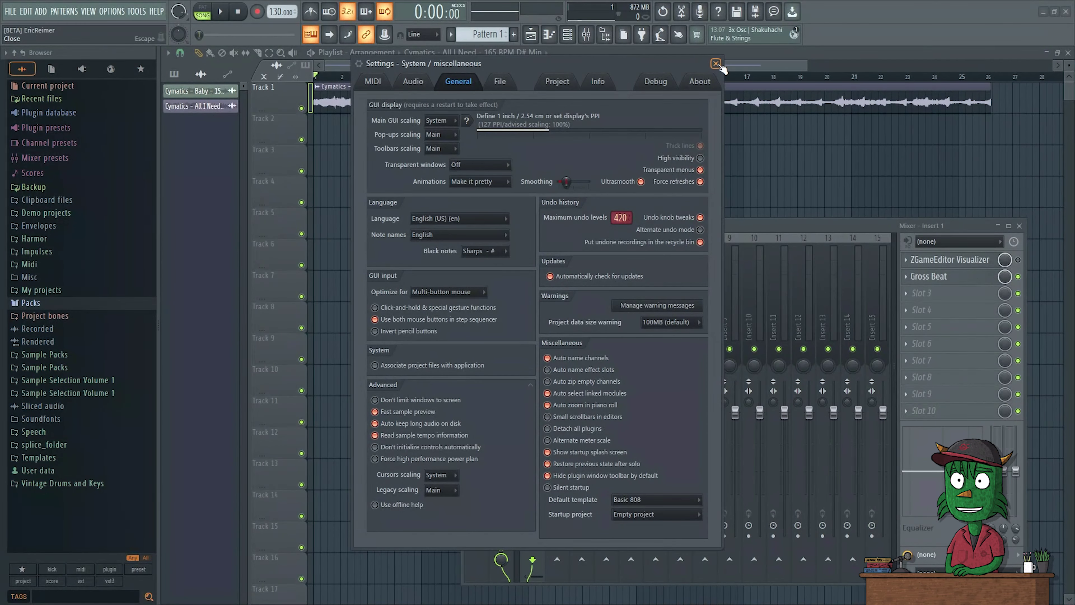
{"action": "left_click", "coordinate": [715, 64]}
{"action": "left_click", "coordinate": [1019, 225]}
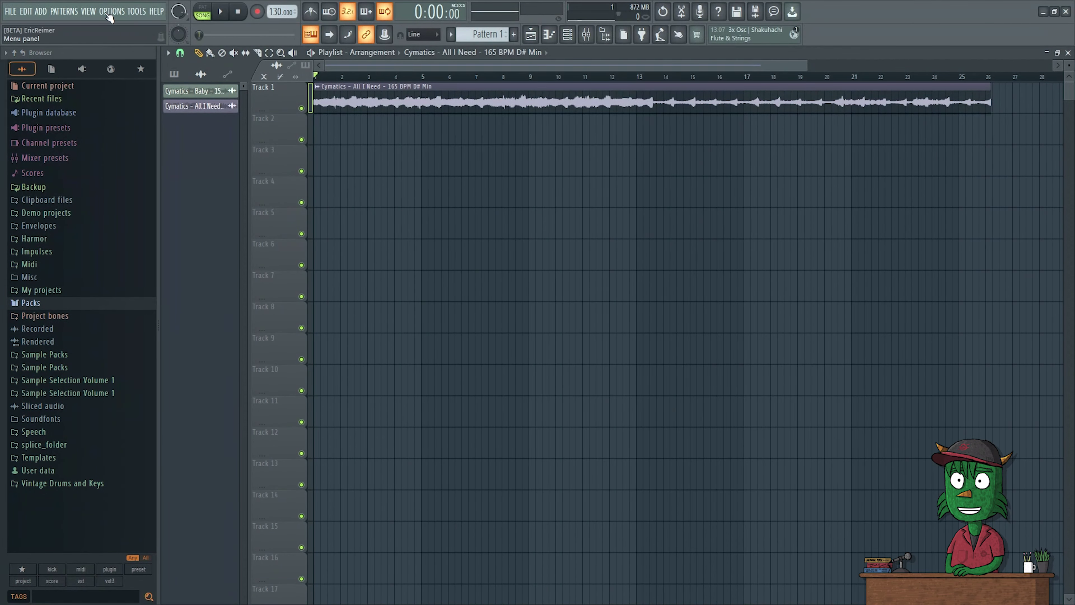
{"action": "left_click", "coordinate": [92, 13]}
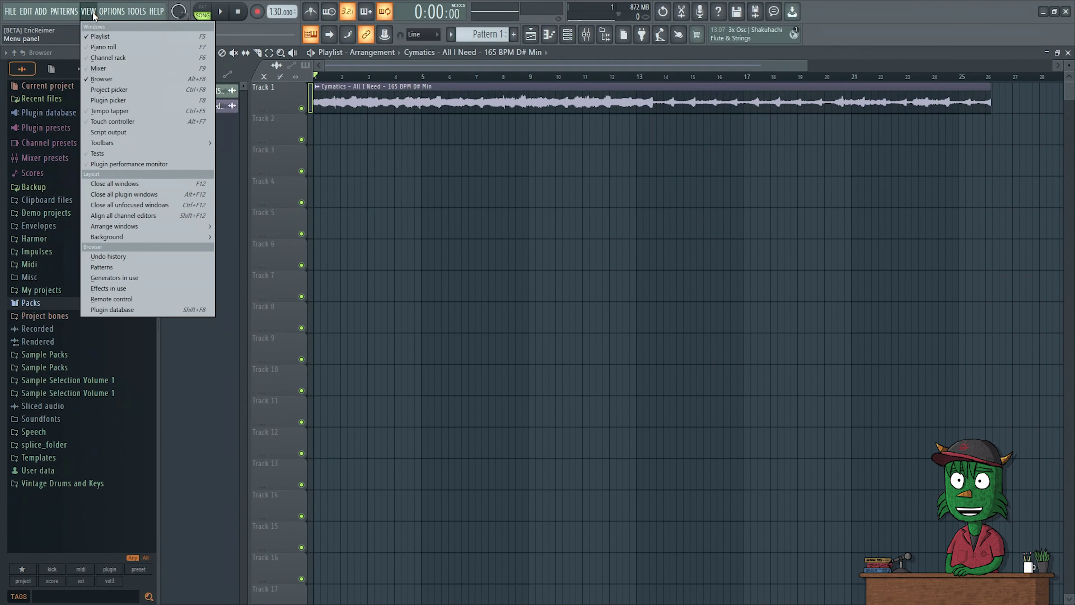
{"action": "left_click", "coordinate": [127, 155]}
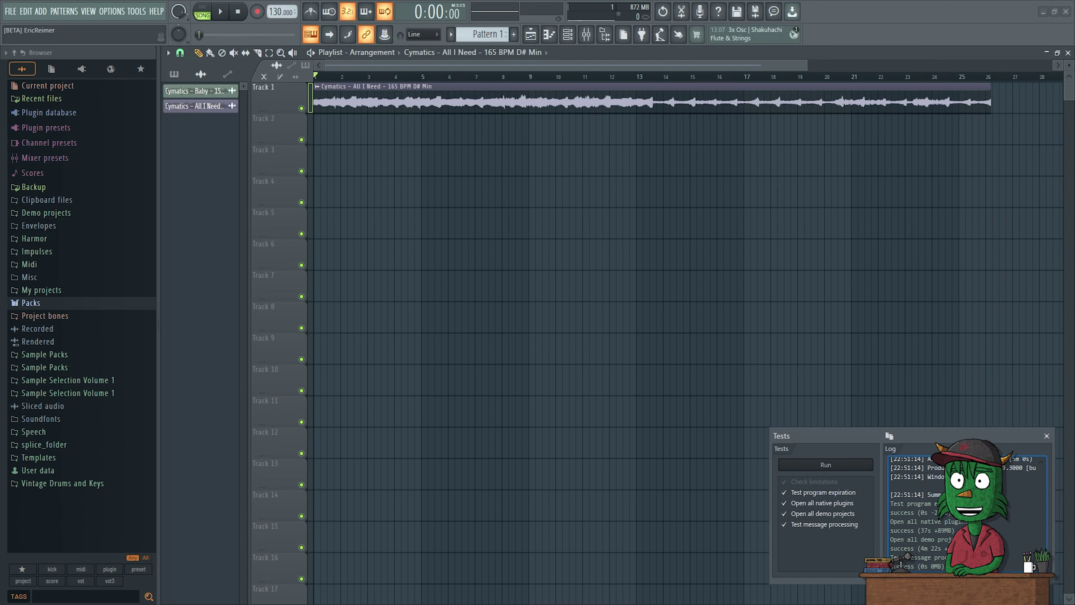
Step: Review the Tests log from start to summary, select the Test message processing entry and close the Tests window
{"action": "left_click_drag", "start_coordinate": [1041, 559], "coordinate": [1043, 461]}
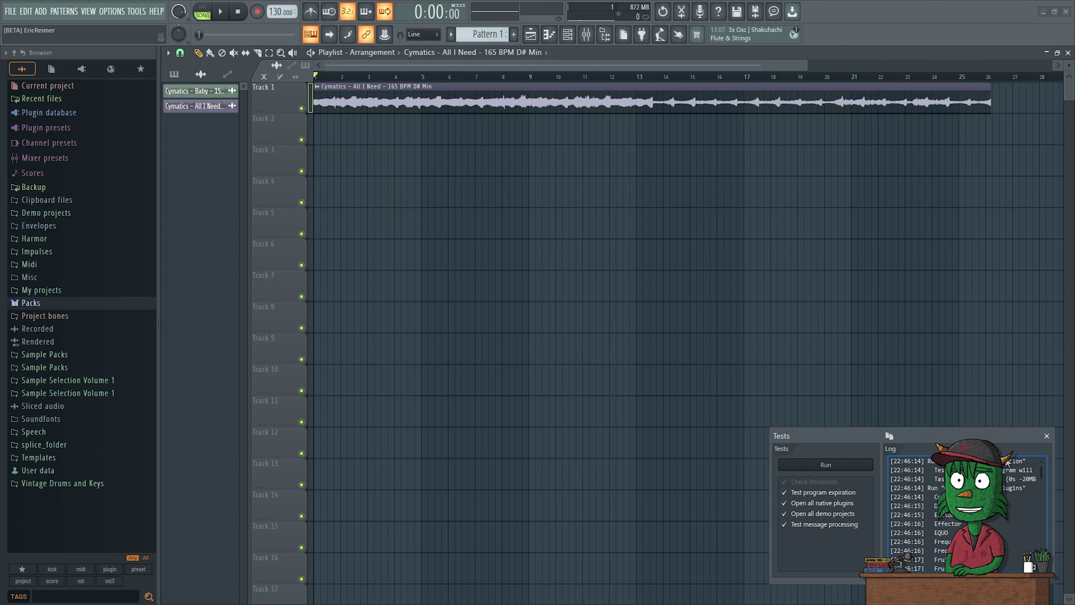
{"action": "left_click_drag", "start_coordinate": [1042, 473], "coordinate": [1042, 567]}
{"action": "scroll", "coordinate": [944, 530], "scroll_direction": "down", "scroll_amount": 2}
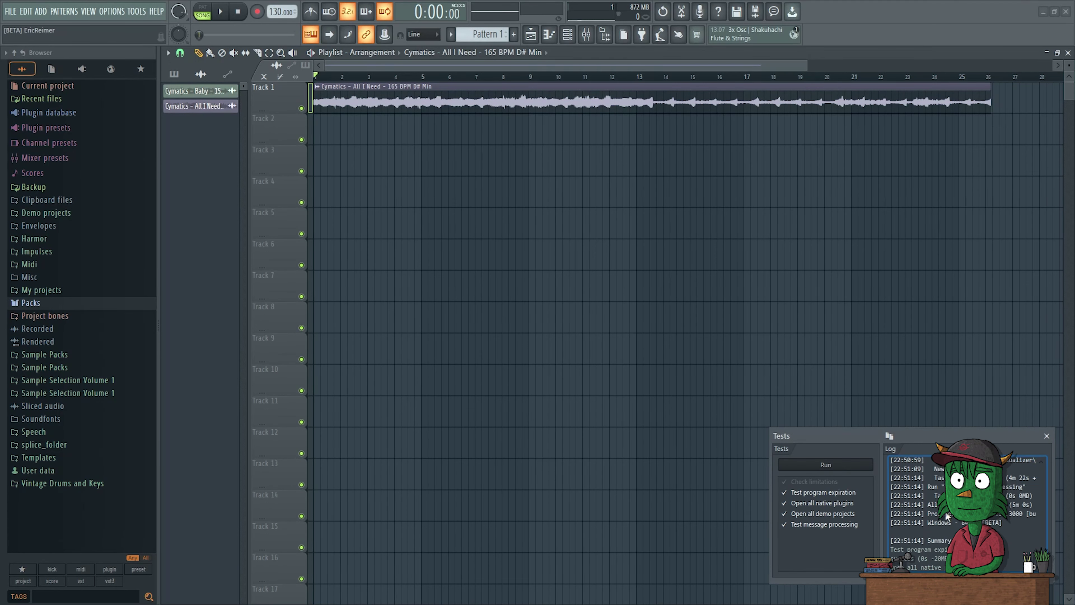
{"action": "scroll", "coordinate": [948, 513], "scroll_direction": "down", "scroll_amount": 2}
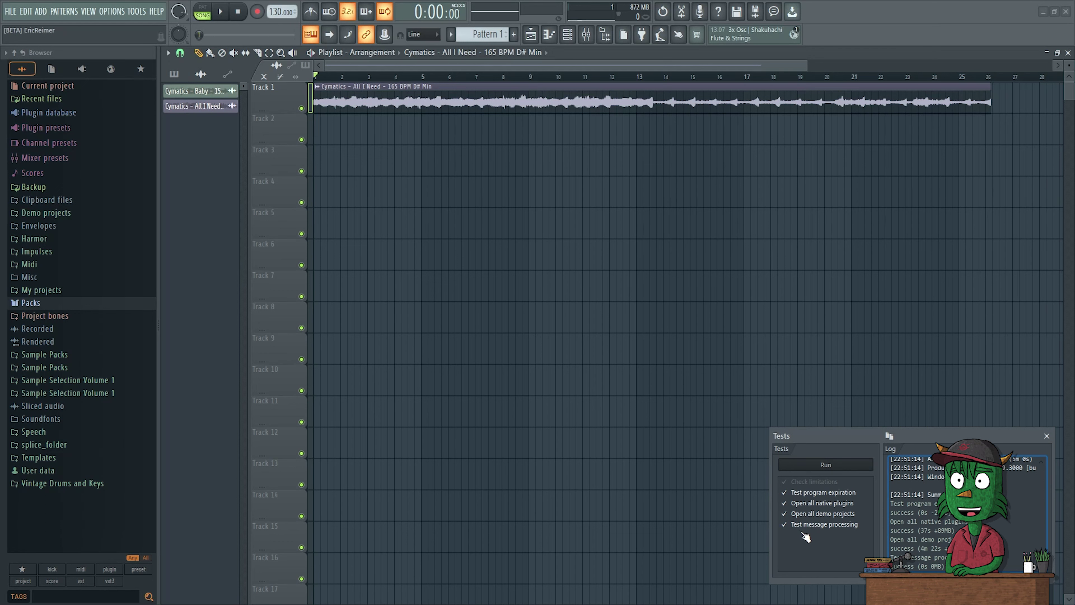
{"action": "mouse_move", "coordinate": [787, 524]}
{"action": "left_mouse_down"}
{"action": "mouse_move", "coordinate": [789, 506]}
{"action": "mouse_move", "coordinate": [799, 538]}
{"action": "left_mouse_up"}
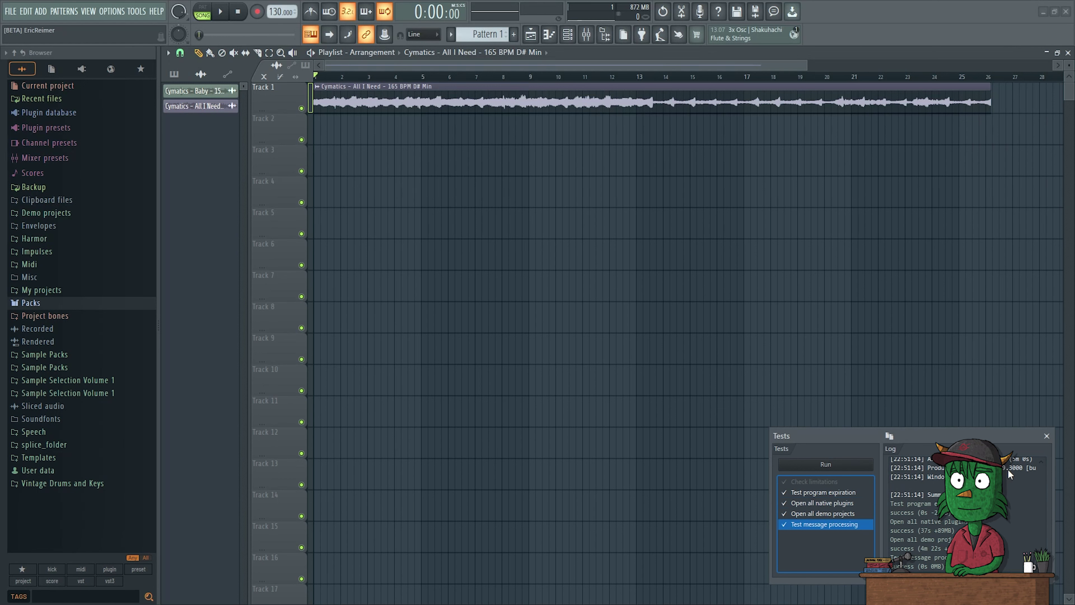
{"action": "left_click", "coordinate": [1047, 436]}
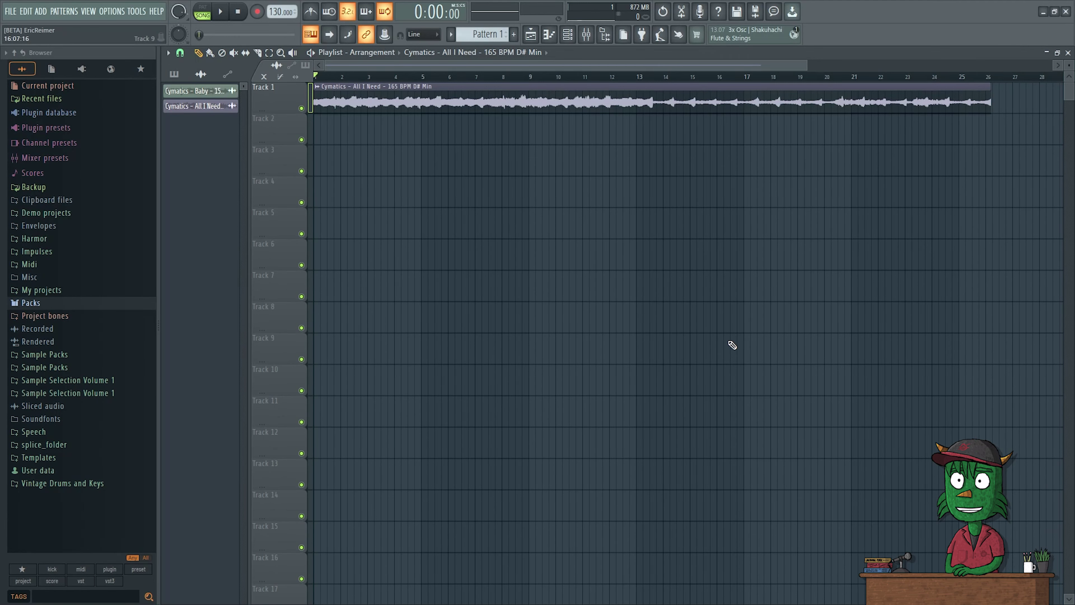
Step: Consult the remaining BETA 2 entries down to Edison in the web browser's change list, and return to FL Studio
{"action": "key", "text": "alt+Tab"}
{"action": "left_click", "coordinate": [608, 335]}
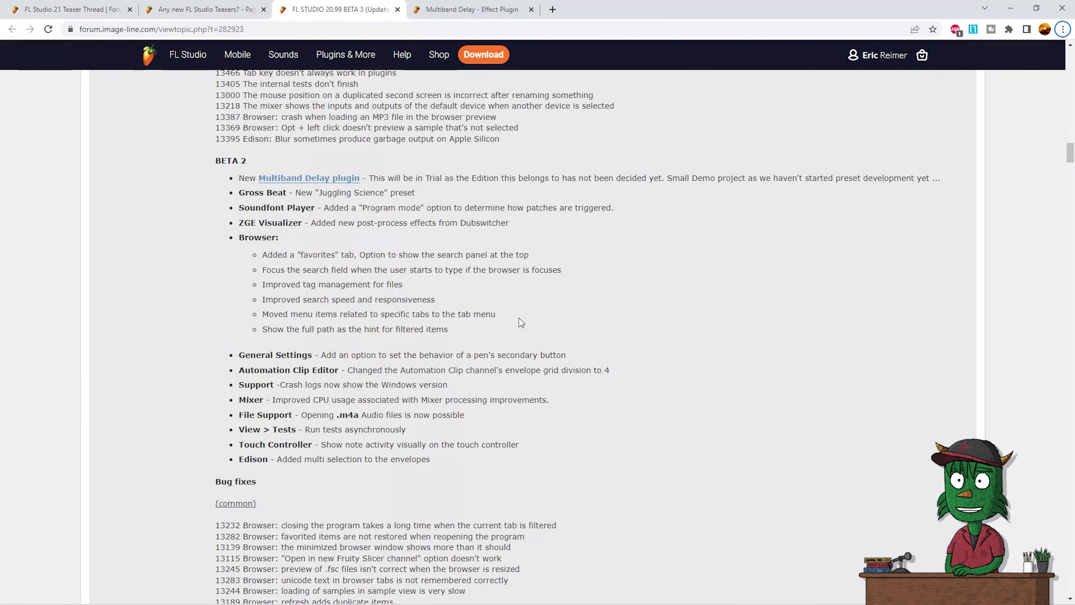
{"action": "key", "text": "alt"}
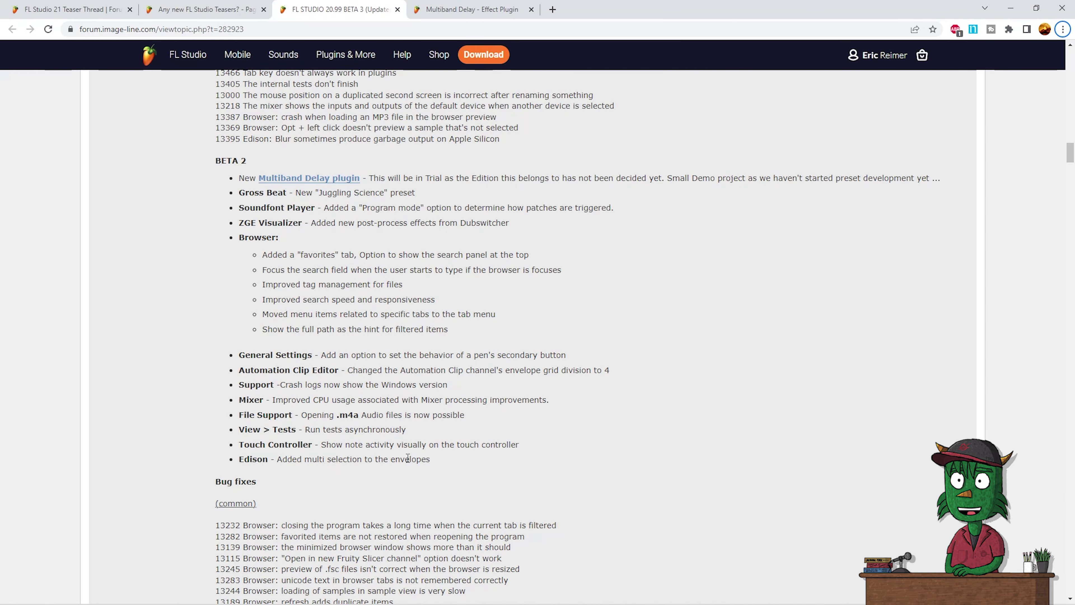
{"action": "key", "text": "alt+Tab"}
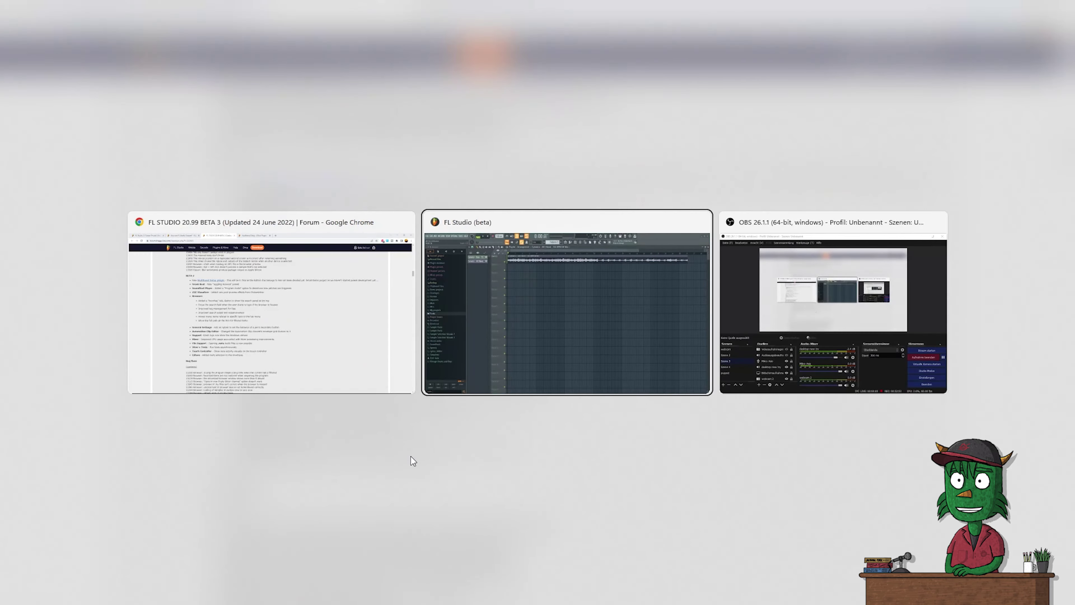
Step: Open Edison, load the Cymatics - All I Need audio clip from Track 1 into it, and close the clip's channel window
{"action": "left_click", "coordinate": [704, 14]}
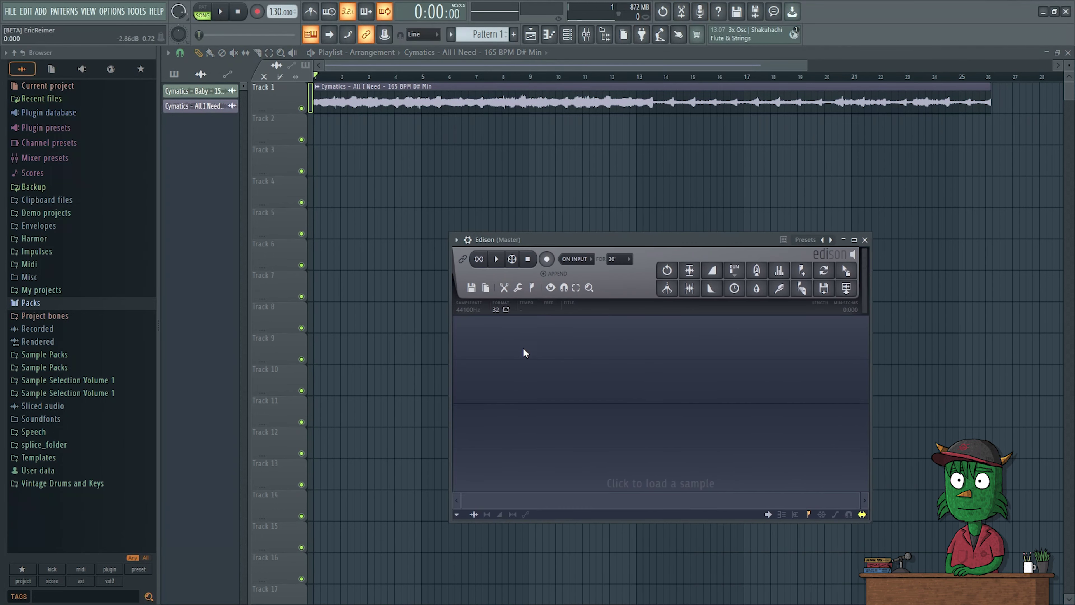
{"action": "double_click", "coordinate": [419, 109]}
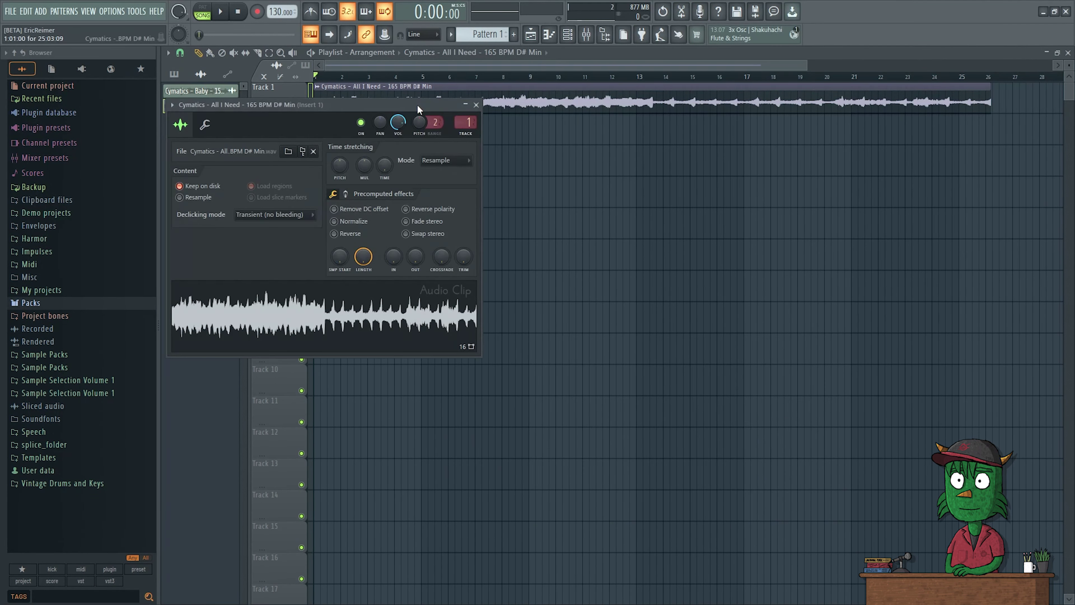
{"action": "right_click", "coordinate": [379, 323]}
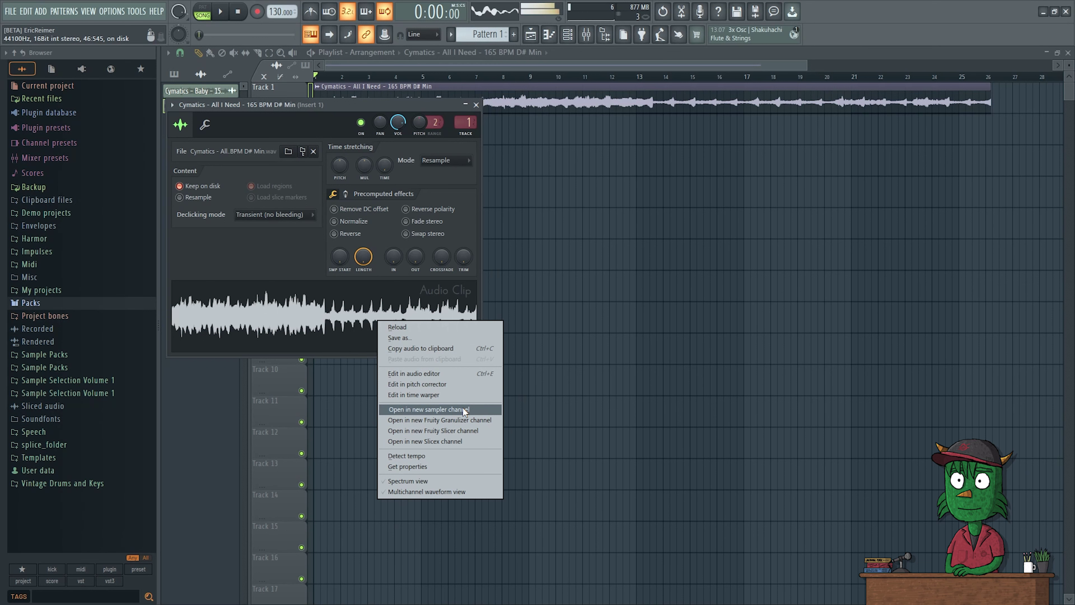
{"action": "left_click", "coordinate": [457, 373]}
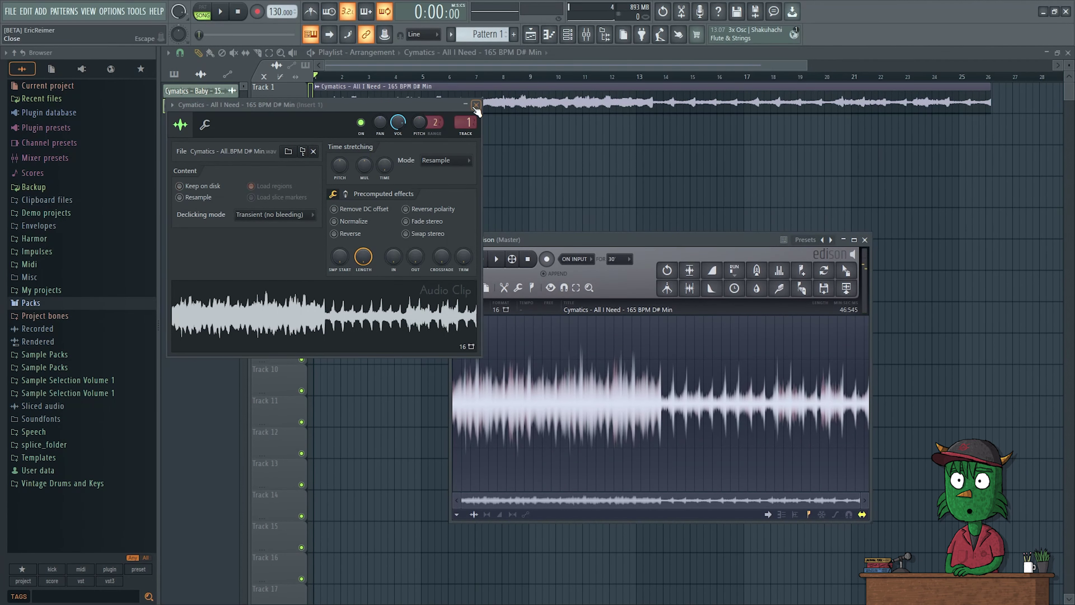
{"action": "left_click", "coordinate": [477, 105]}
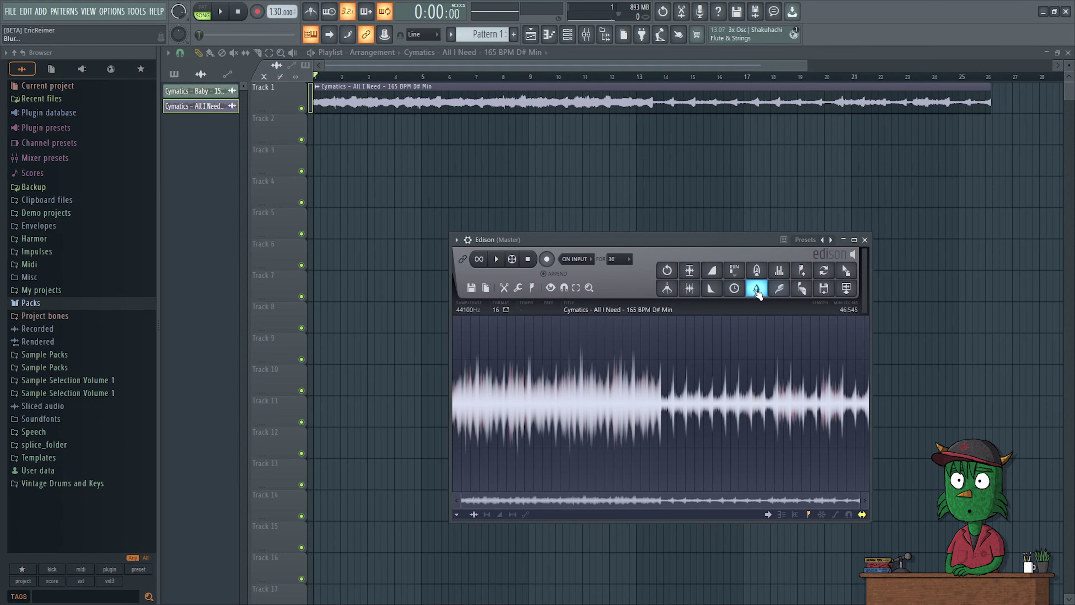
Step: Try reshaping the impulse envelope in Edison's Blur tool, view a point's curve modes, and close Blur without applying it
{"action": "left_click", "coordinate": [757, 289]}
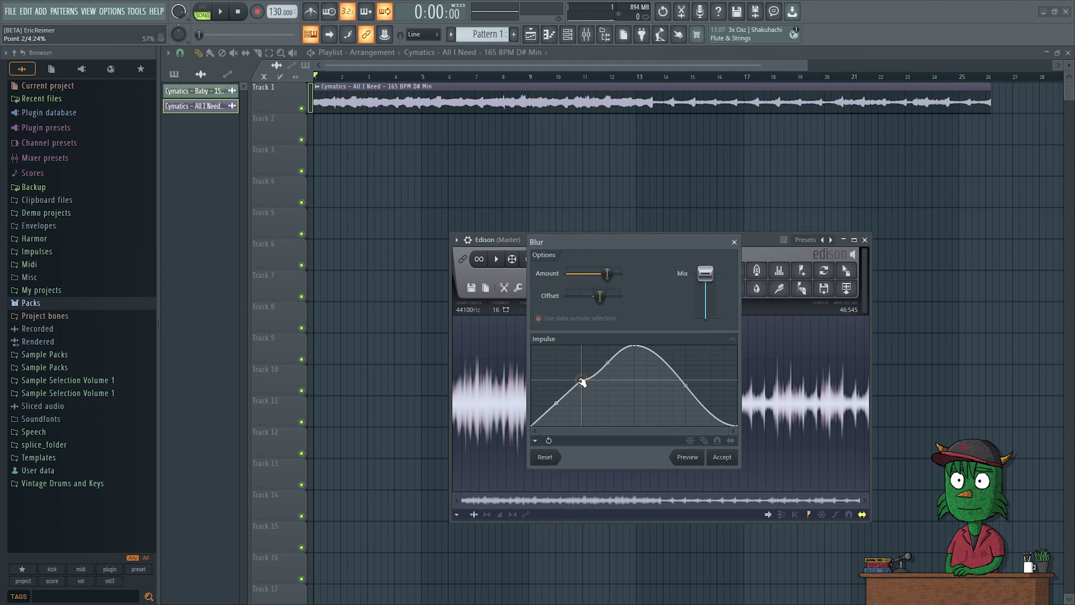
{"action": "mouse_move", "coordinate": [582, 383]}
{"action": "left_mouse_down"}
{"action": "mouse_move", "coordinate": [660, 370]}
{"action": "mouse_move", "coordinate": [629, 405]}
{"action": "mouse_move", "coordinate": [631, 360]}
{"action": "mouse_move", "coordinate": [641, 404]}
{"action": "left_mouse_up"}
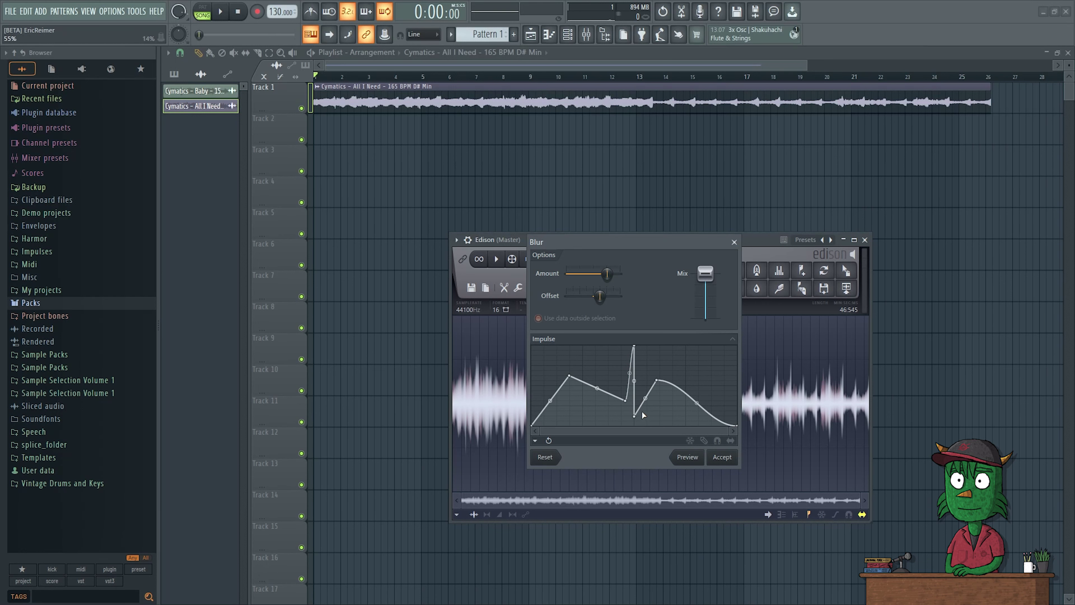
{"action": "left_click_drag", "start_coordinate": [634, 416], "coordinate": [655, 394]}
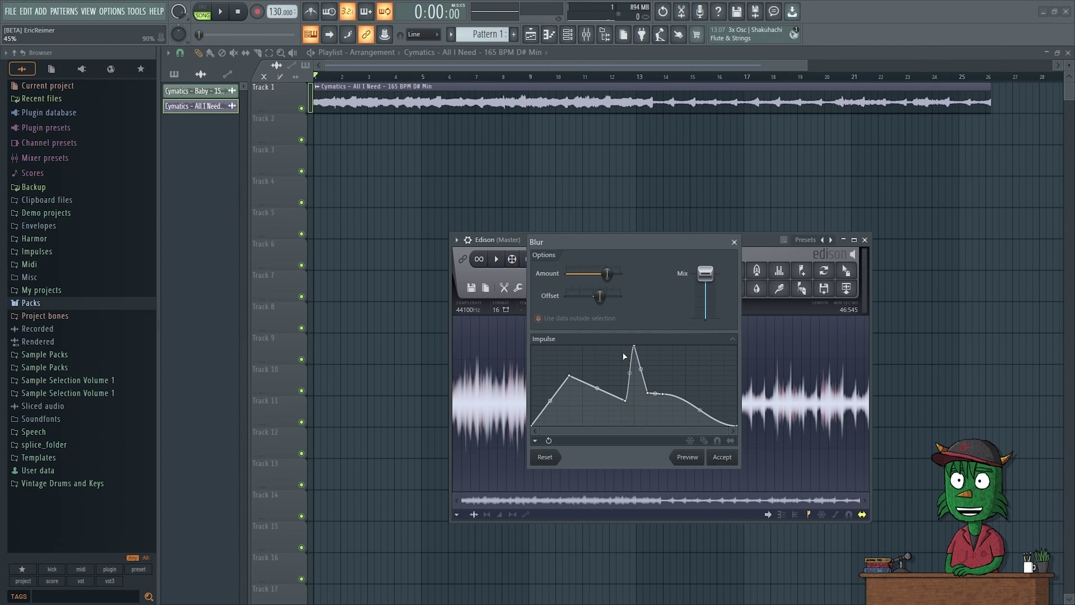
{"action": "right_click", "coordinate": [663, 393]}
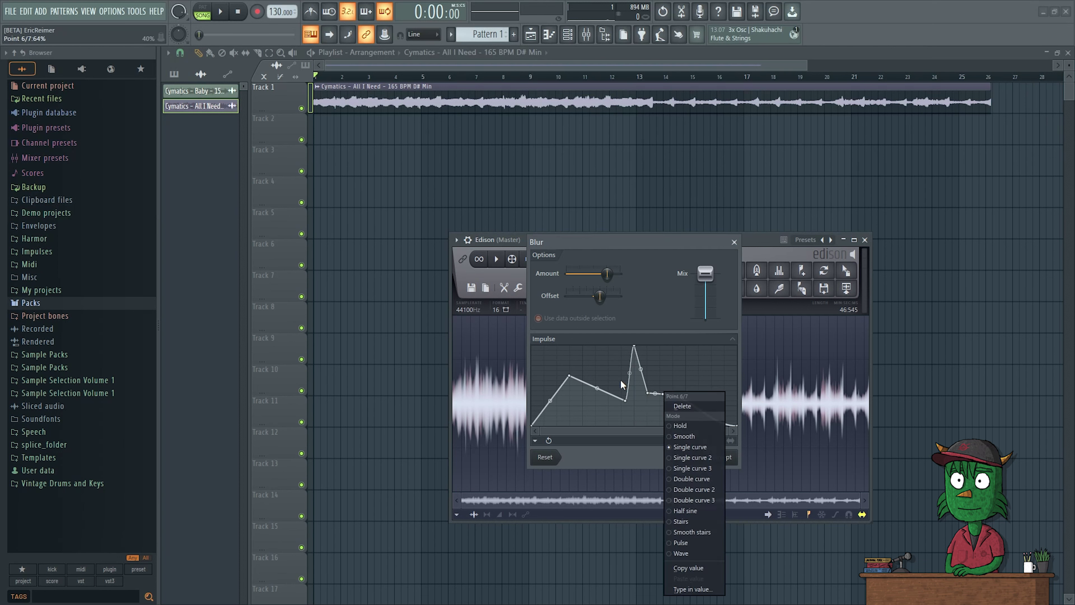
{"action": "key", "text": "Escape"}
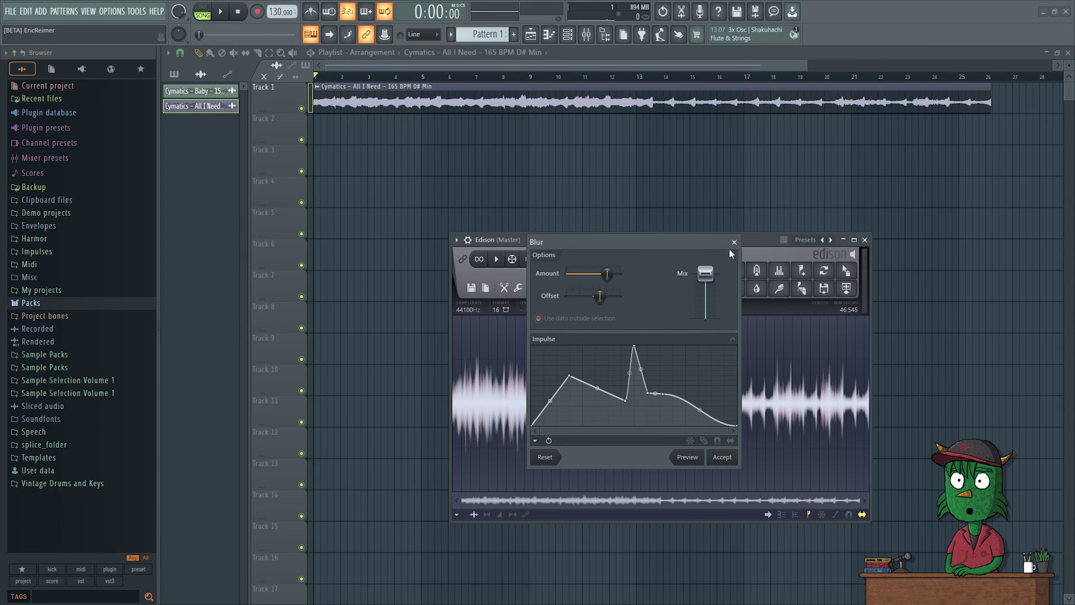
{"action": "left_click", "coordinate": [734, 242]}
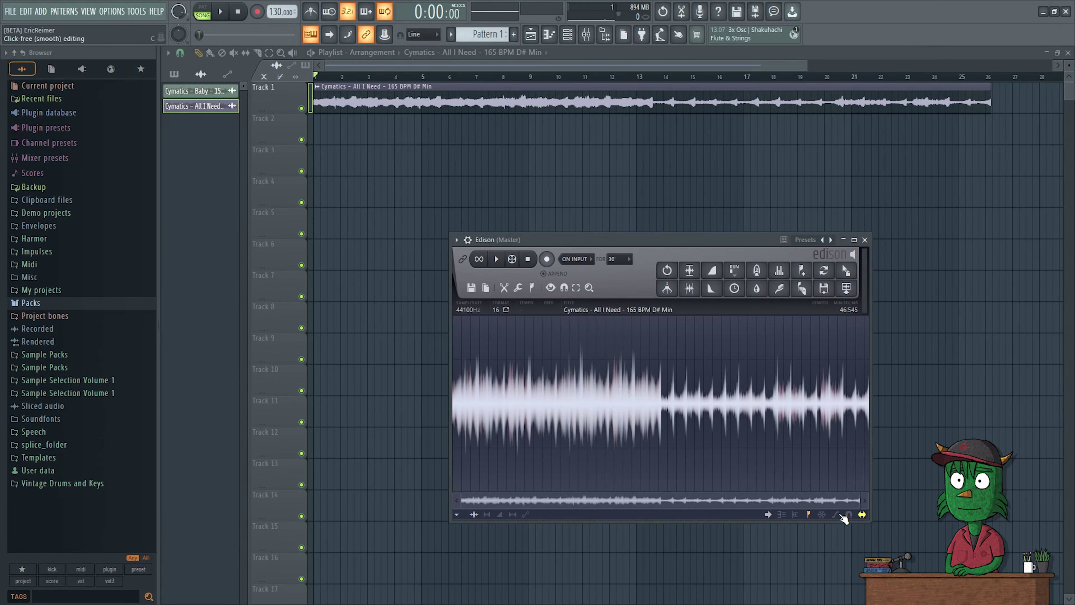
Step: Close Edison and consult the web browser's change list down to the BETA 1 entry on Recorded Audio
{"action": "left_click", "coordinate": [865, 240]}
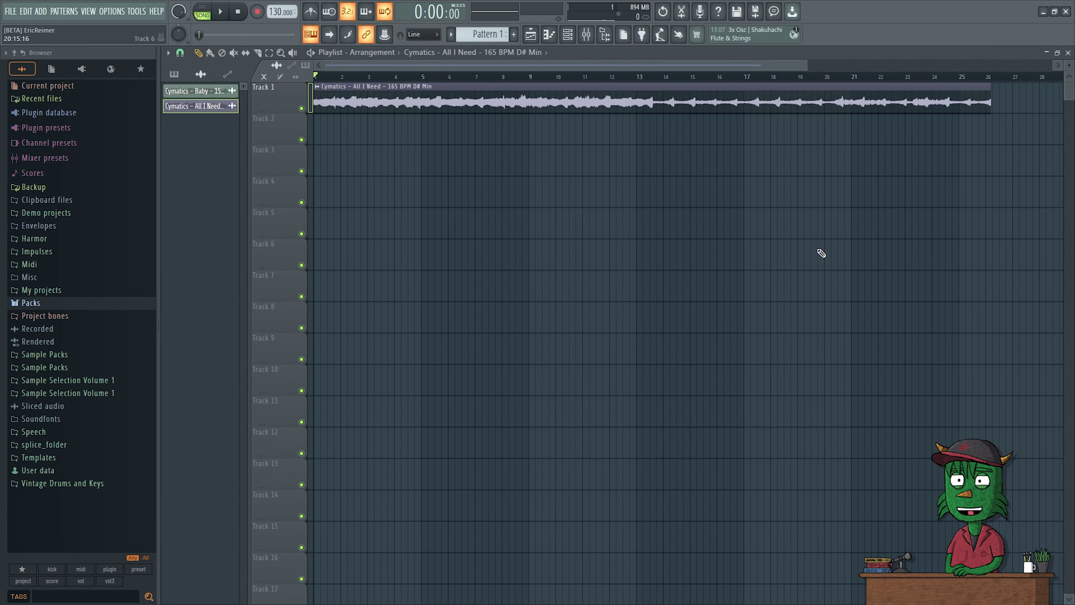
{"action": "key", "text": "alt+Tab"}
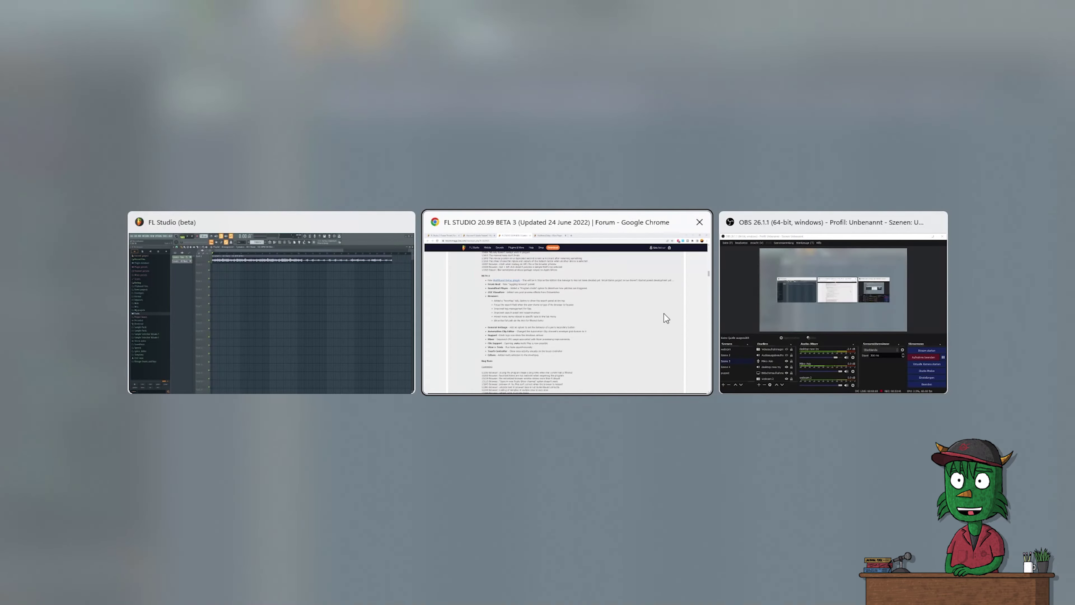
{"action": "scroll", "coordinate": [474, 405], "scroll_direction": "down", "scroll_amount": 4}
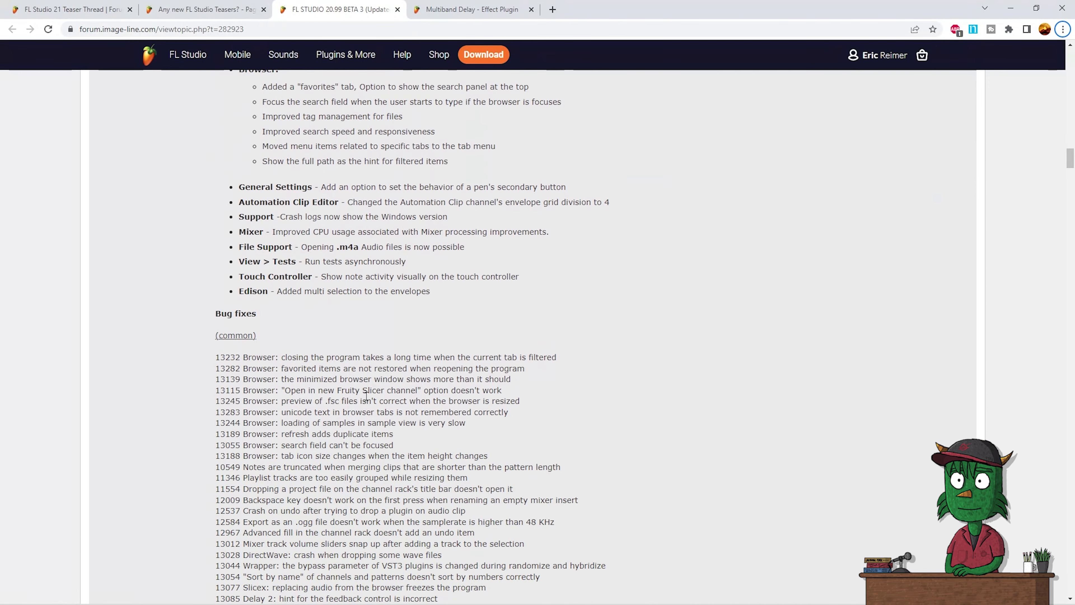
{"action": "scroll", "coordinate": [351, 391], "scroll_direction": "down", "scroll_amount": 20}
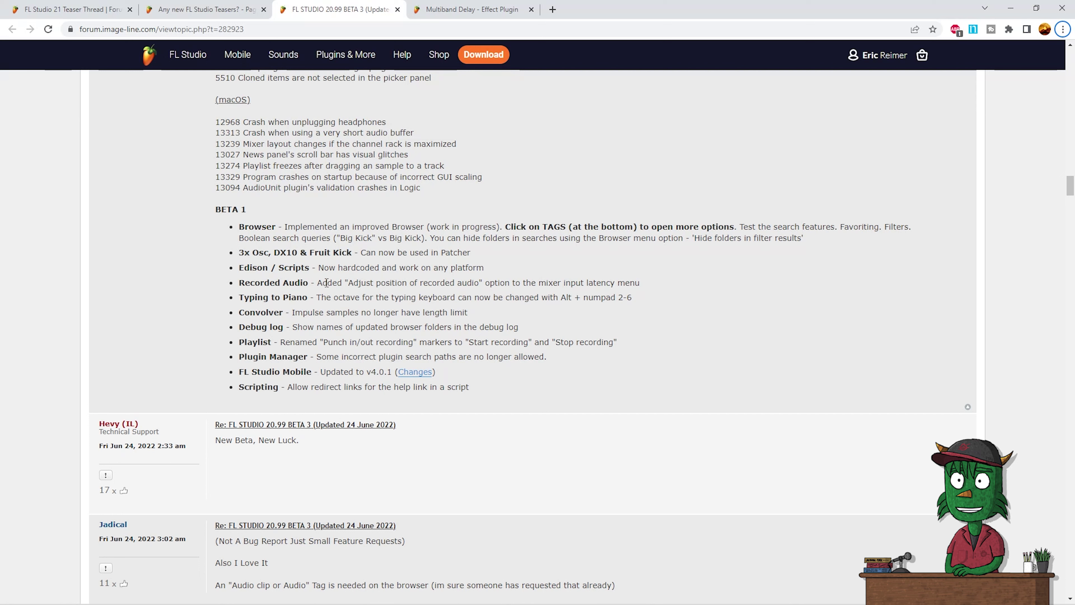
{"action": "left_click_drag", "start_coordinate": [361, 283], "coordinate": [612, 283]}
{"action": "left_click", "coordinate": [546, 281]}
{"action": "left_click", "coordinate": [616, 282]}
Step: Switch to FL Studio, open the mixer and check the track latency options of Insert 2 and Insert 1
{"action": "key", "text": "alt+Tab"}
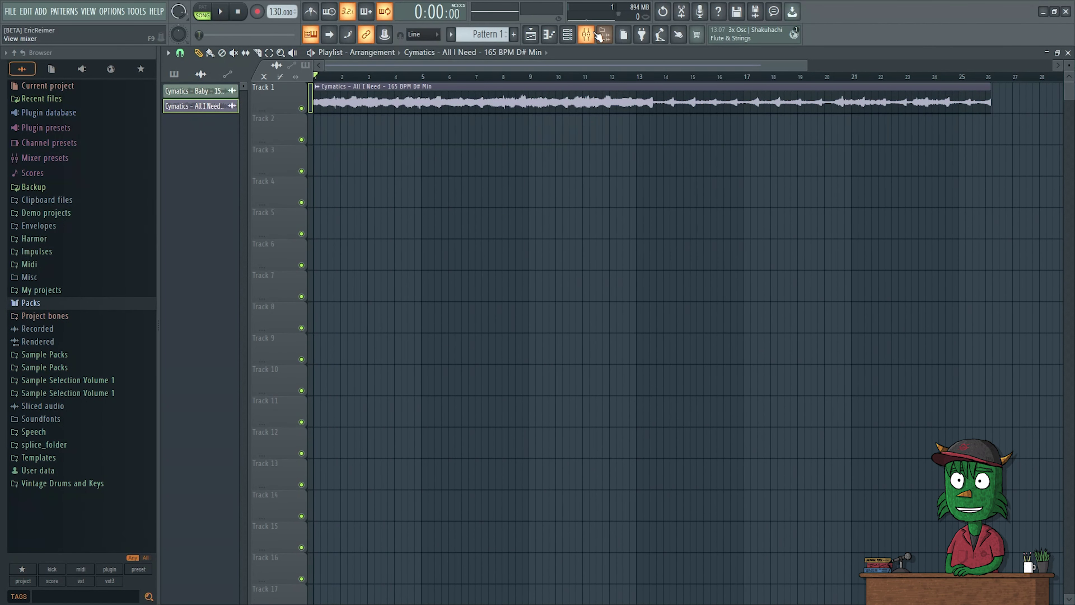
{"action": "left_click", "coordinate": [586, 34]}
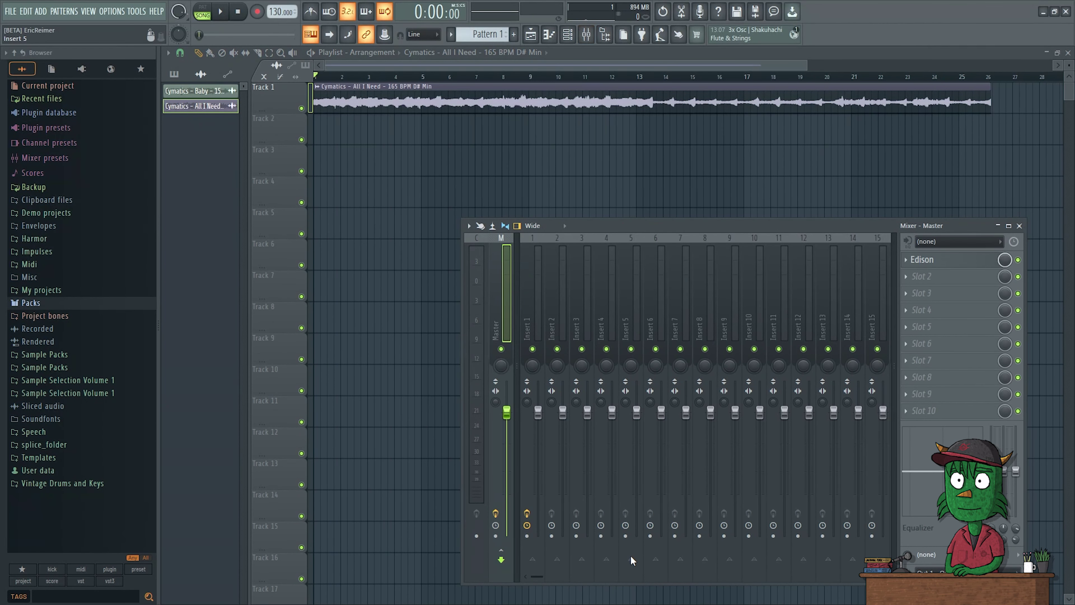
{"action": "right_click", "coordinate": [552, 526]}
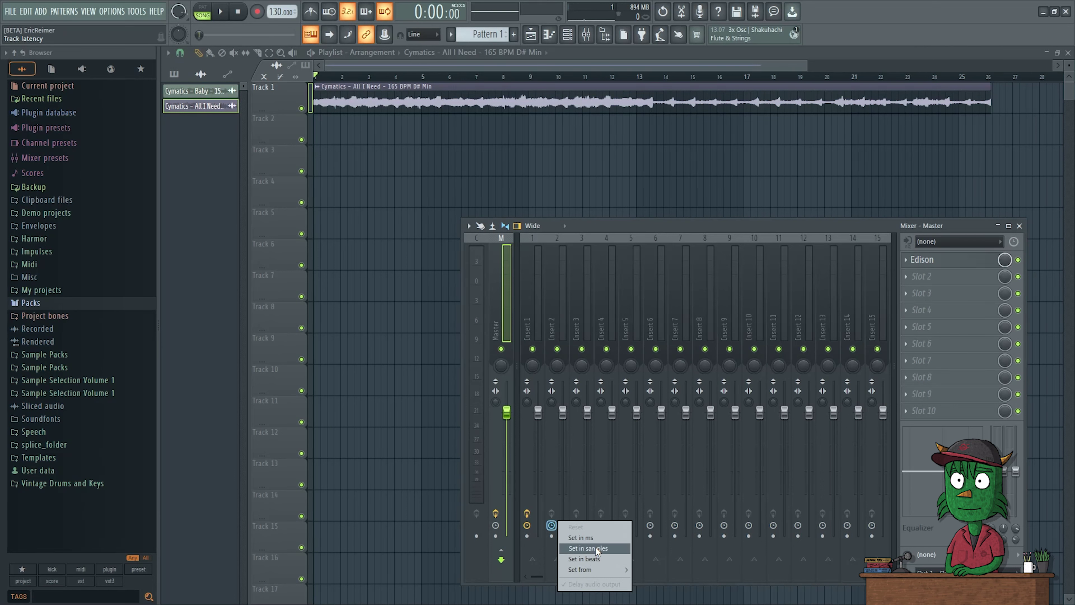
{"action": "left_click", "coordinate": [544, 525]}
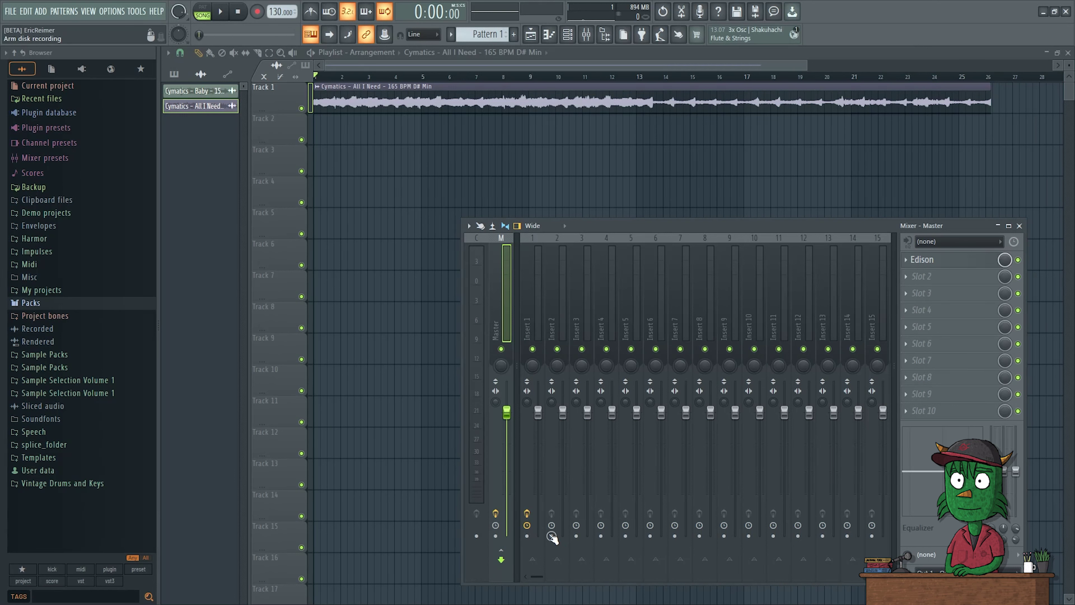
{"action": "right_click", "coordinate": [527, 525]}
{"action": "left_click", "coordinate": [534, 533]}
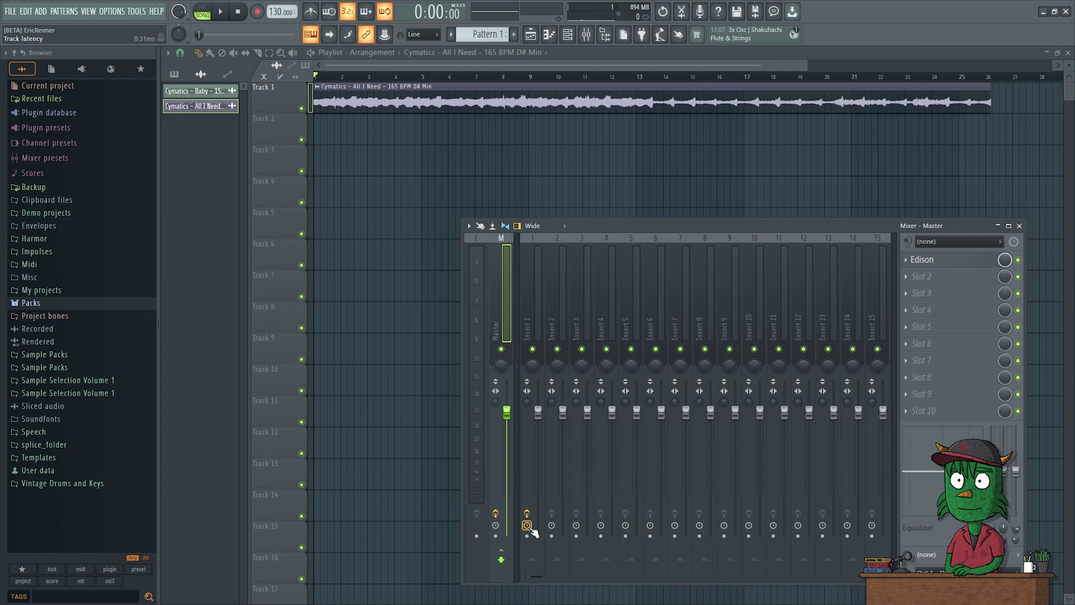
Step: Check the Master track's latency options, both on its mixer strip and in the track's side section
{"action": "right_click", "coordinate": [501, 527]}
{"action": "left_click", "coordinate": [504, 529]}
{"action": "right_click", "coordinate": [504, 529]}
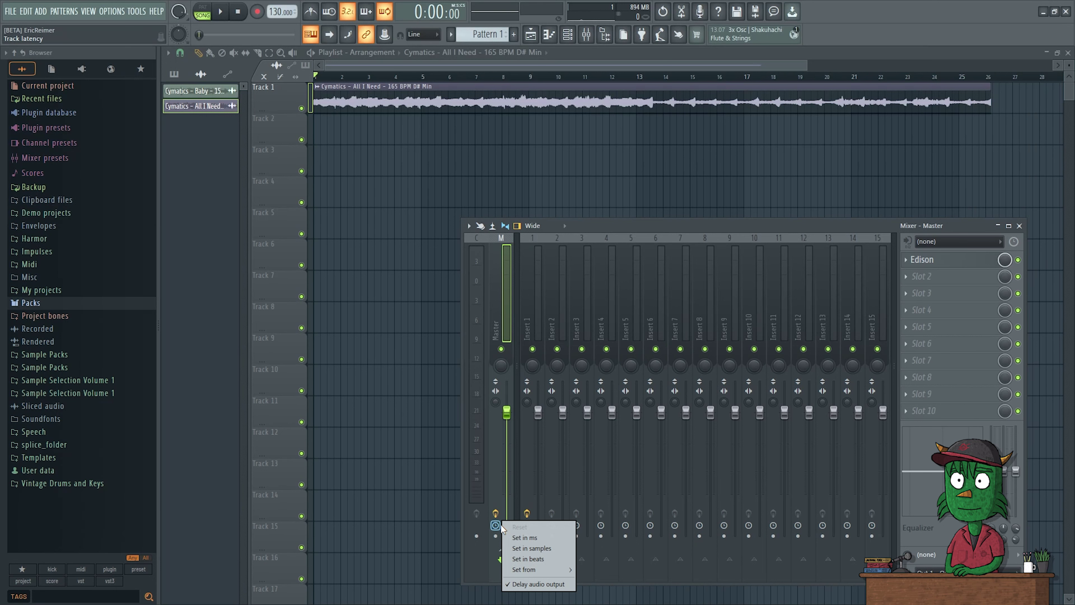
{"action": "left_click", "coordinate": [500, 529]}
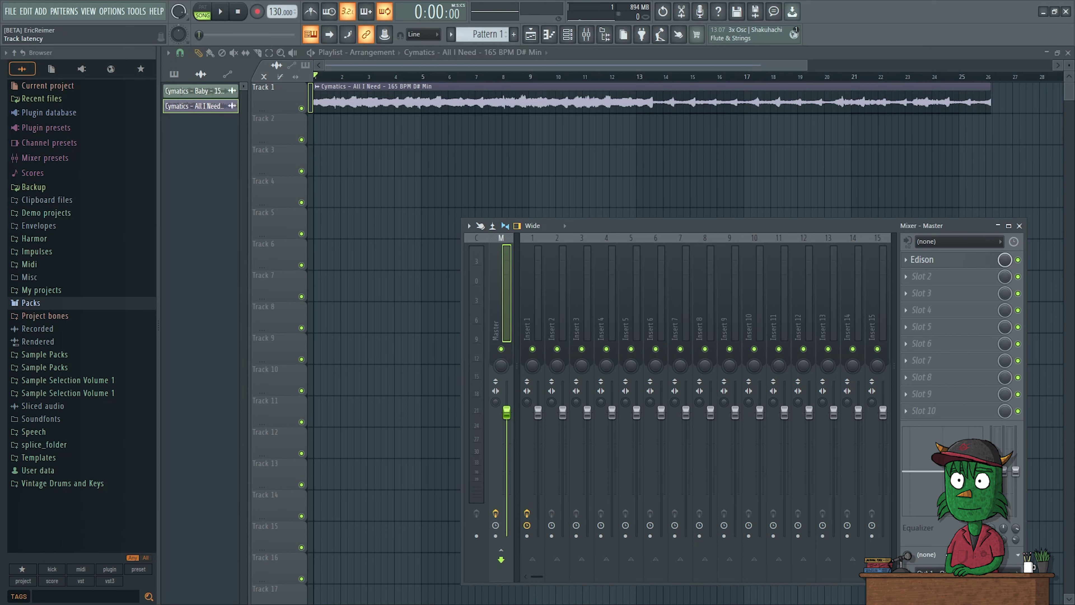
{"action": "right_click", "coordinate": [929, 556]}
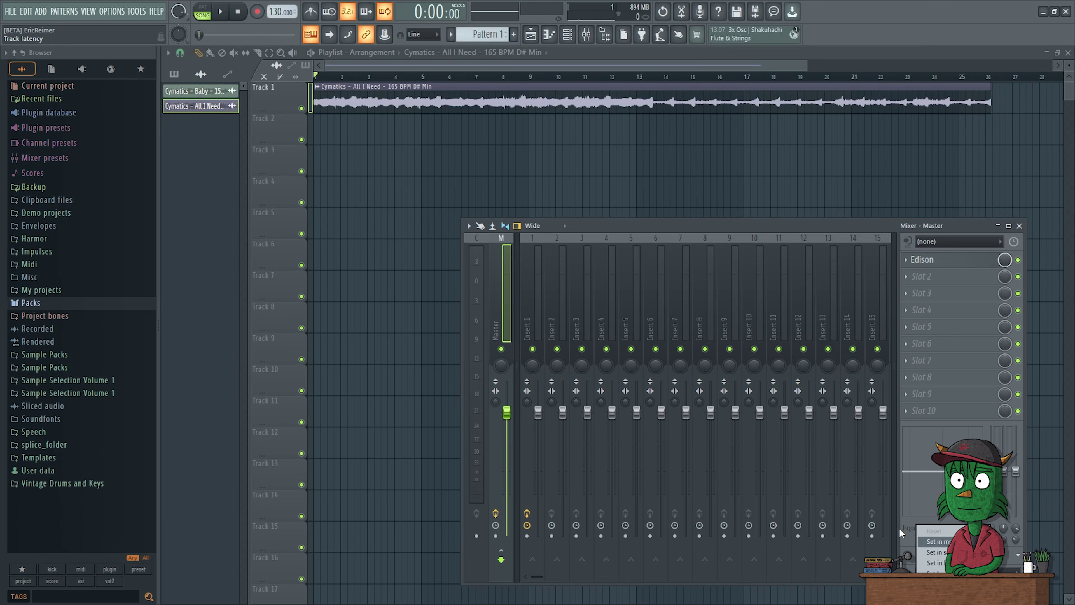
{"action": "left_click", "coordinate": [917, 564]}
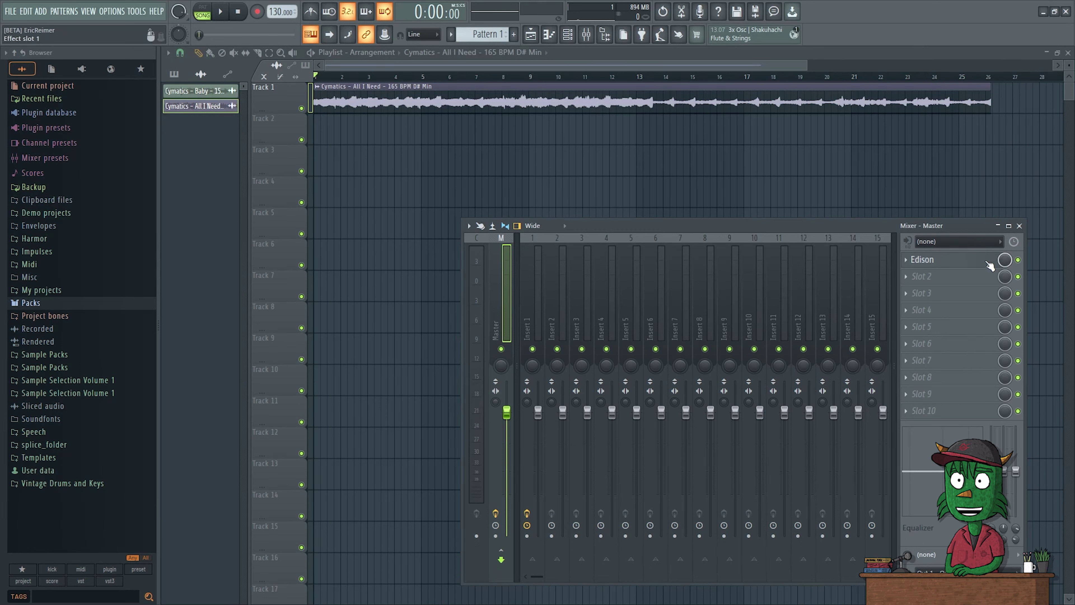
Step: Look through the mixer's Disk recording options and the Master input section for the recorded audio position setting
{"action": "left_click", "coordinate": [468, 226]}
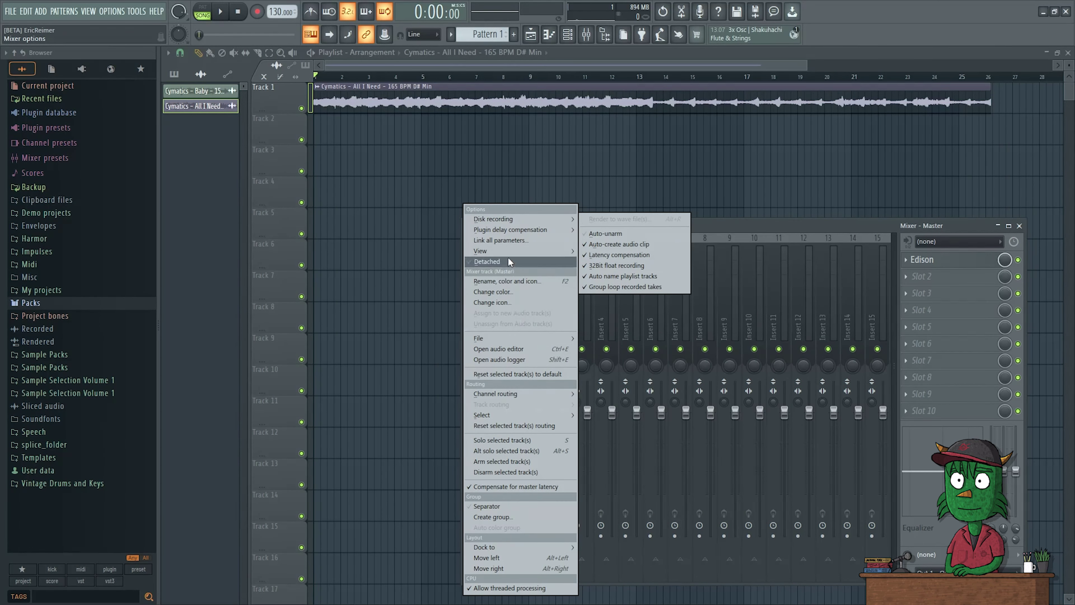
{"action": "mouse_move", "coordinate": [550, 419]}
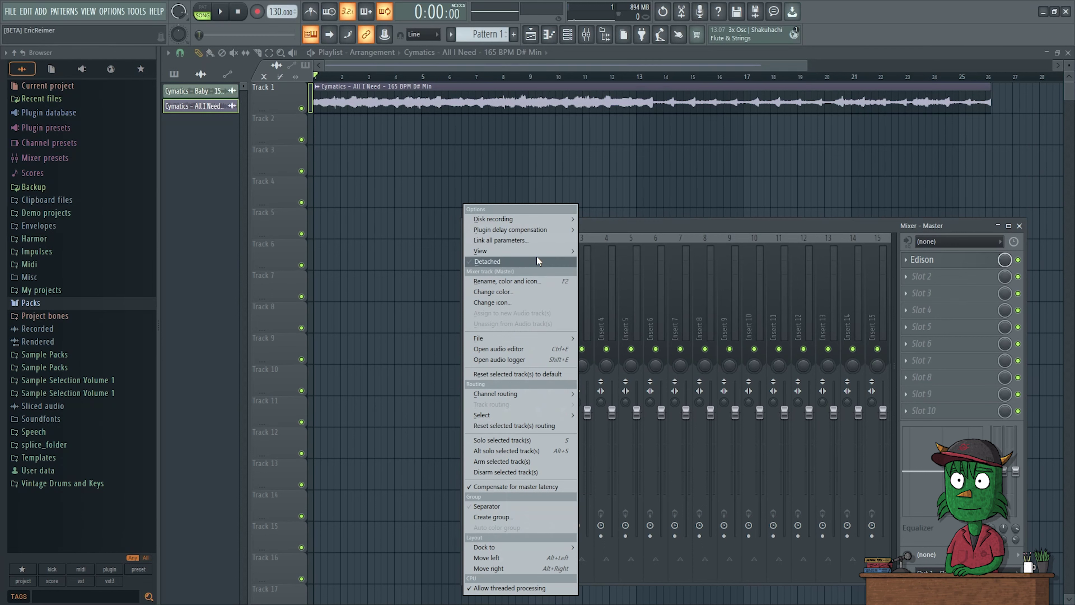
{"action": "mouse_move", "coordinate": [540, 247]}
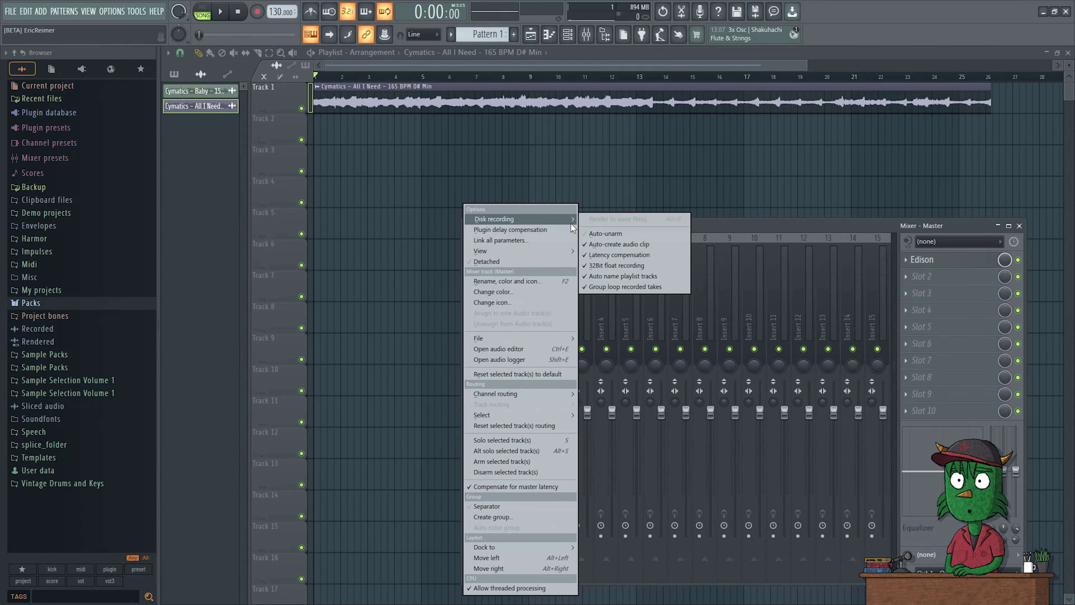
{"action": "left_click", "coordinate": [756, 218]}
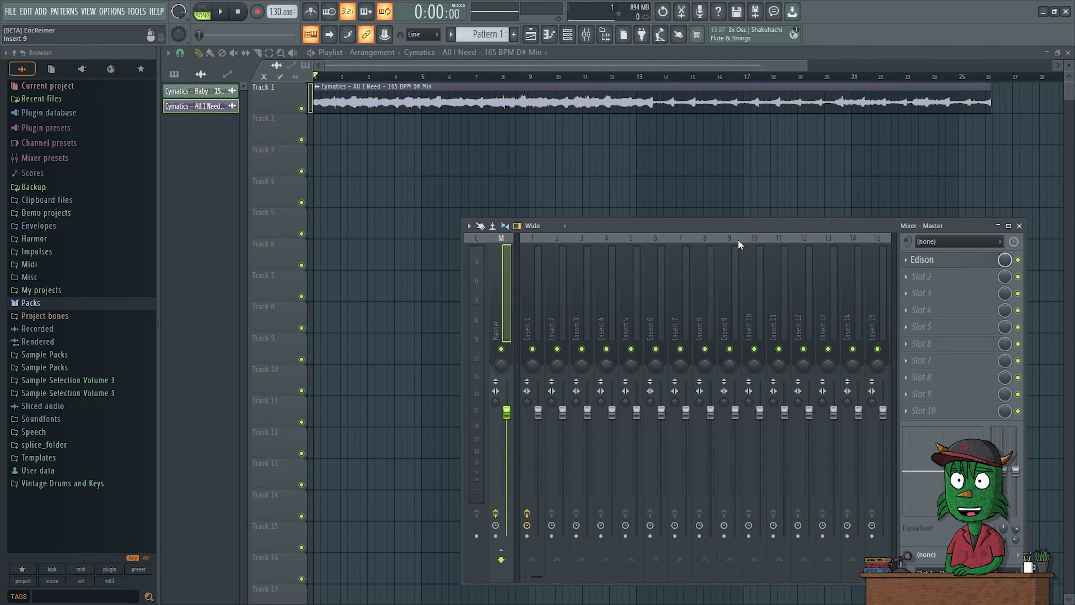
{"action": "left_click", "coordinate": [1018, 248]}
{"action": "left_click", "coordinate": [1017, 247]}
{"action": "left_click", "coordinate": [1016, 247]}
{"action": "left_click", "coordinate": [1016, 247]}
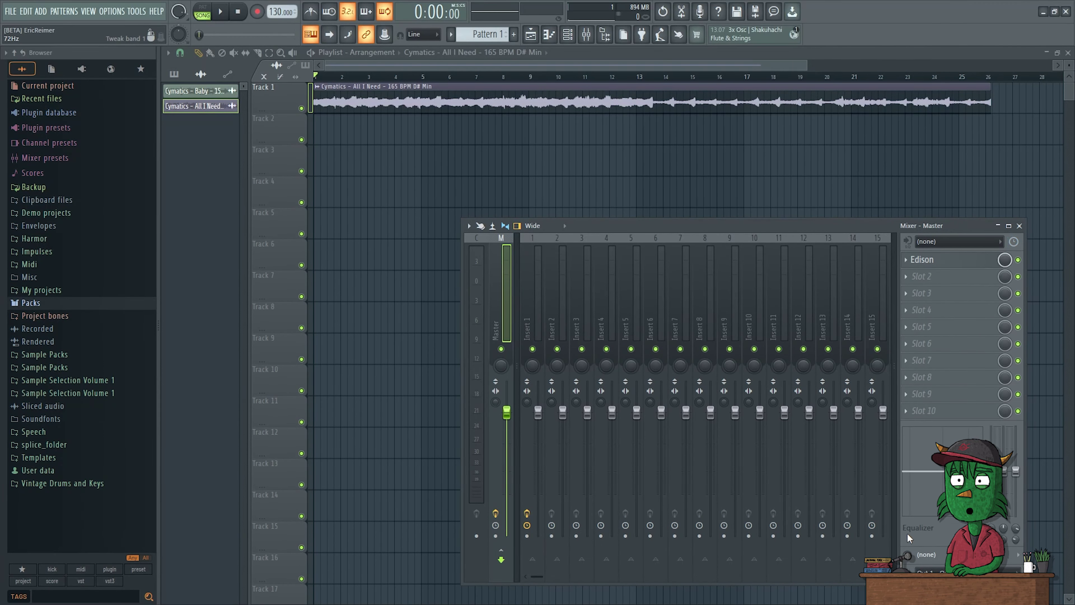
Step: Switch to the web browser's change list and read the BETA 1 entries on Recorded Audio and Typing to Piano
{"action": "key", "text": "alt+Tab"}
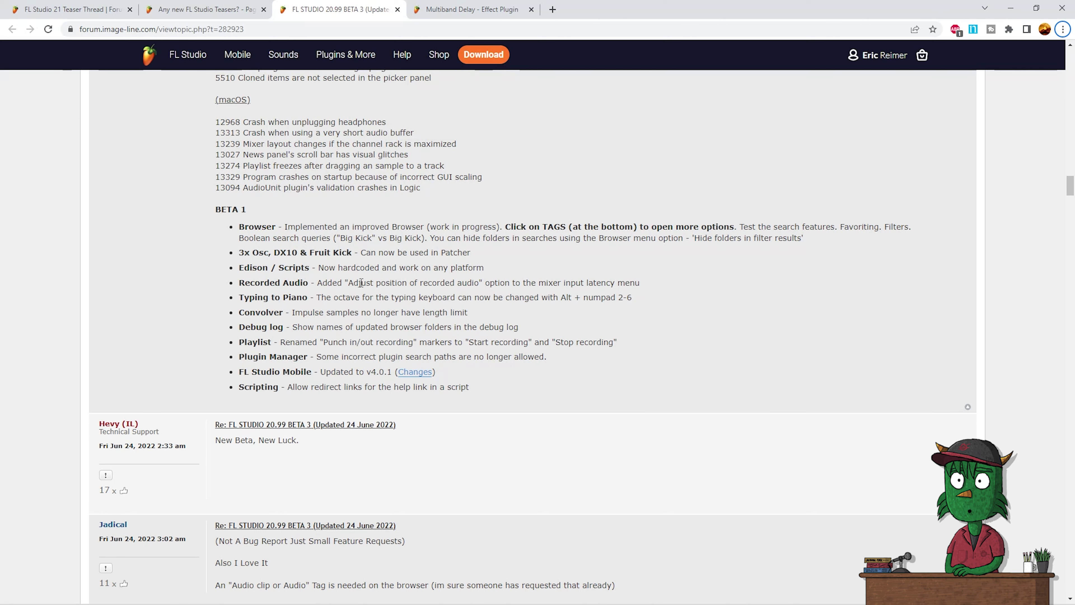
{"action": "left_click_drag", "start_coordinate": [625, 283], "coordinate": [546, 282]}
{"action": "left_click", "coordinate": [483, 284]}
{"action": "left_click_drag", "start_coordinate": [318, 284], "coordinate": [514, 288]}
{"action": "left_click", "coordinate": [531, 293]}
{"action": "left_click_drag", "start_coordinate": [321, 298], "coordinate": [671, 302]}
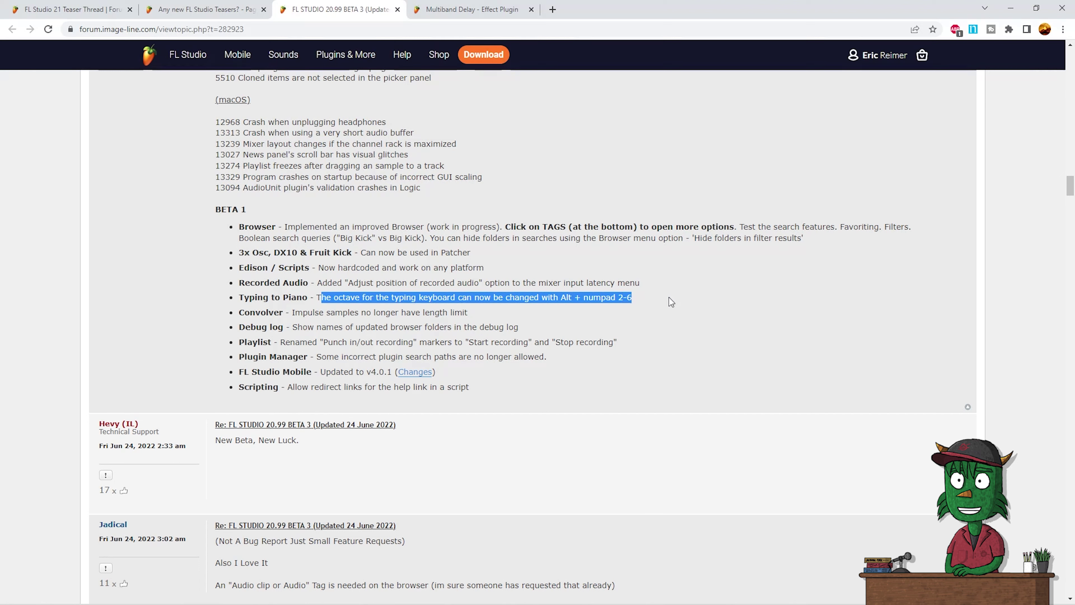
{"action": "left_click", "coordinate": [628, 294]}
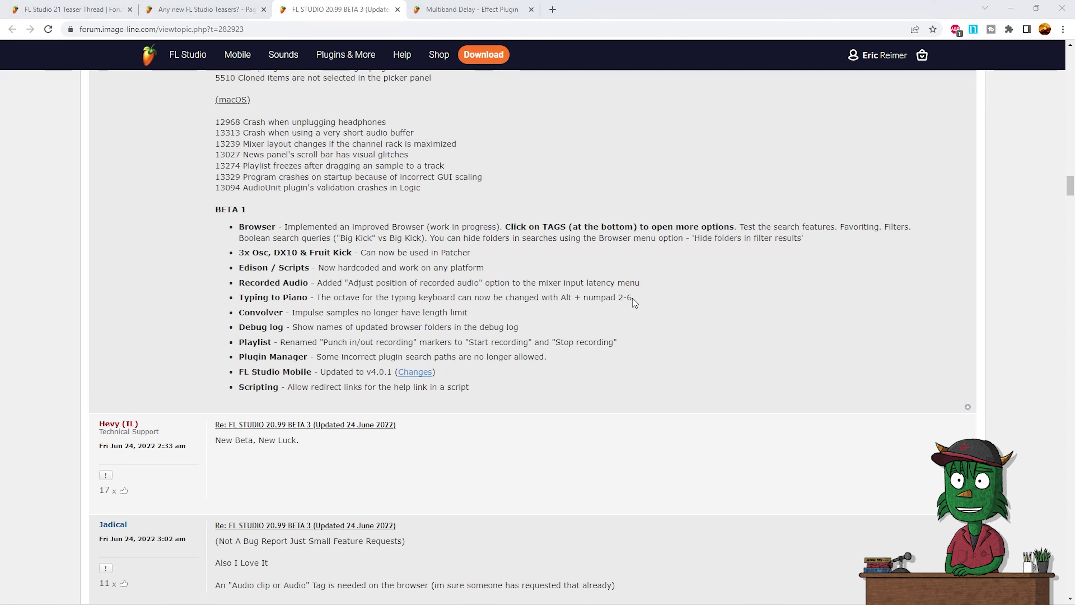
Step: Return to FL Studio and close the Playlist and the mixer to uncover the shortcut overview in the background
{"action": "key", "text": "alt+Tab"}
{"action": "left_click", "coordinate": [531, 37]}
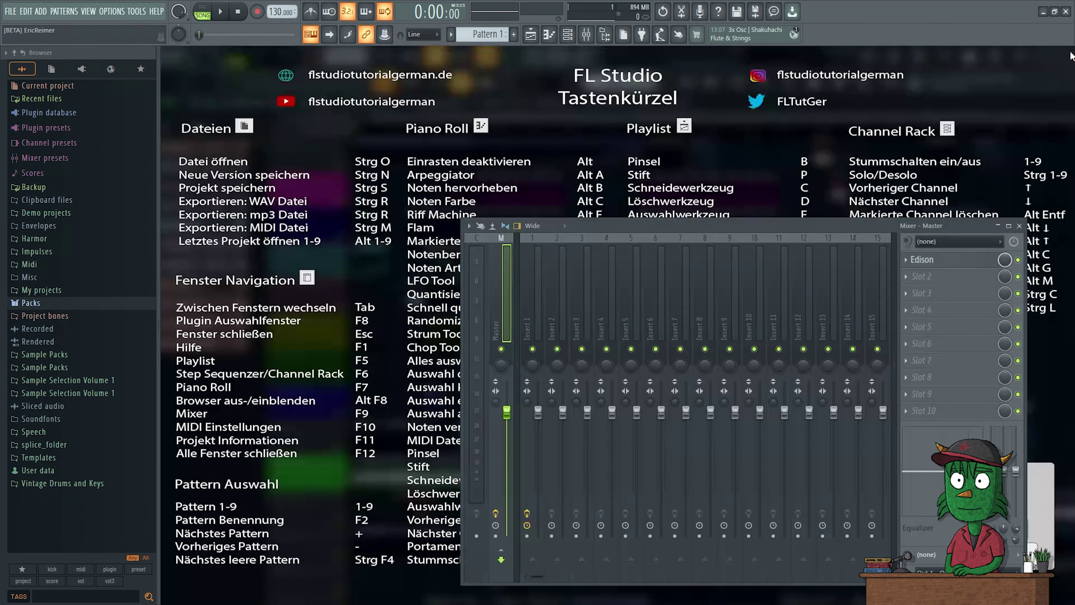
{"action": "left_click", "coordinate": [1068, 52]}
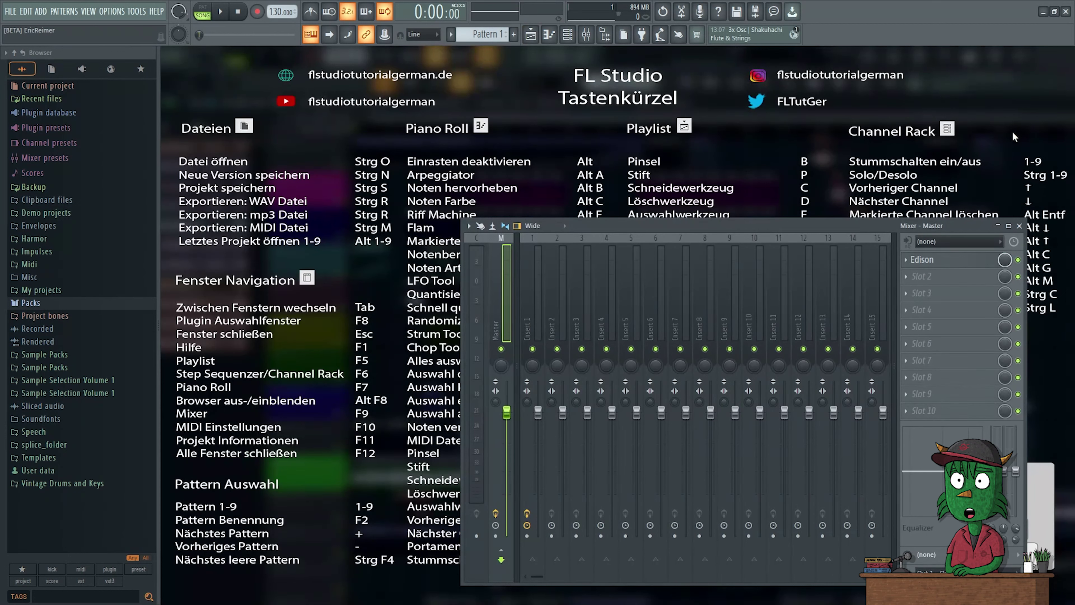
{"action": "left_click", "coordinate": [1020, 225]}
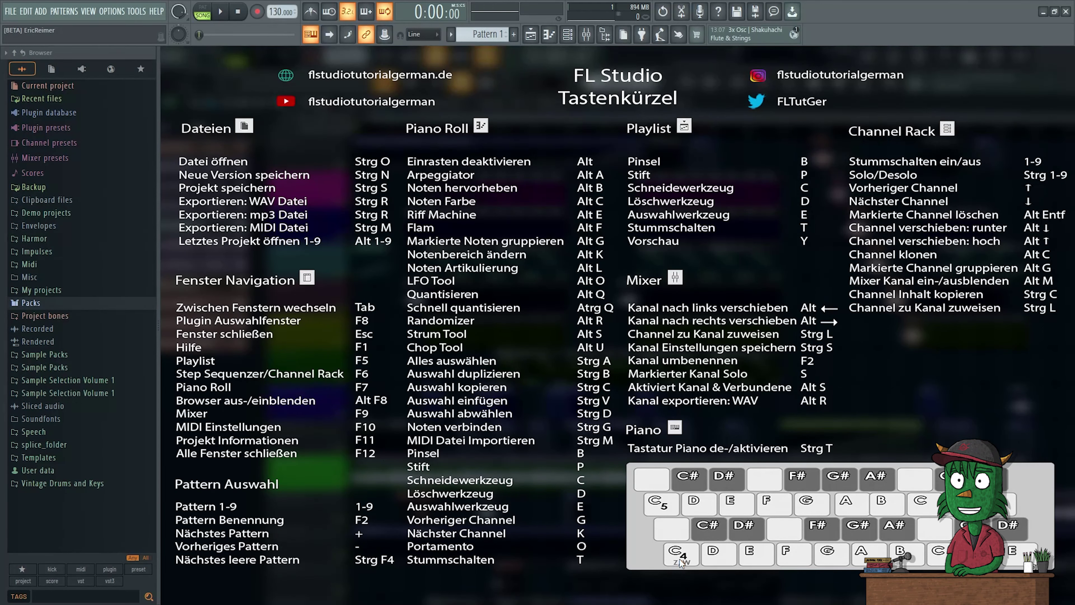
Step: Compare the change list's Alt + numpad 2-6 octave entry with the piano keyboard layout on FL Studio's background
{"action": "key", "text": "alt+Tab"}
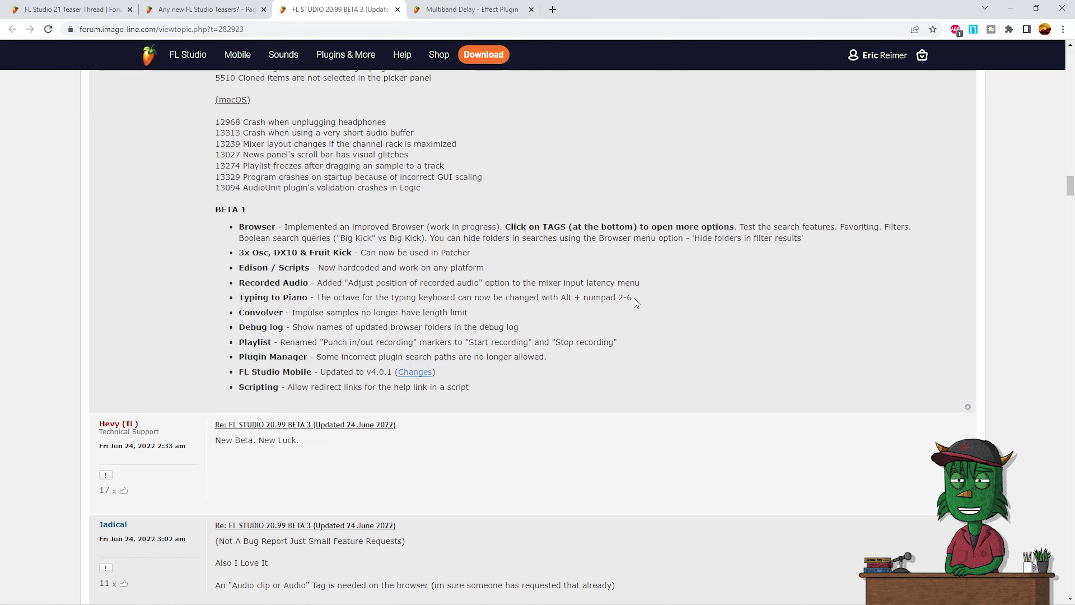
{"action": "key", "text": "alt+Tab"}
{"action": "left_click", "coordinate": [795, 288]}
{"action": "key", "text": "alt+Tab"}
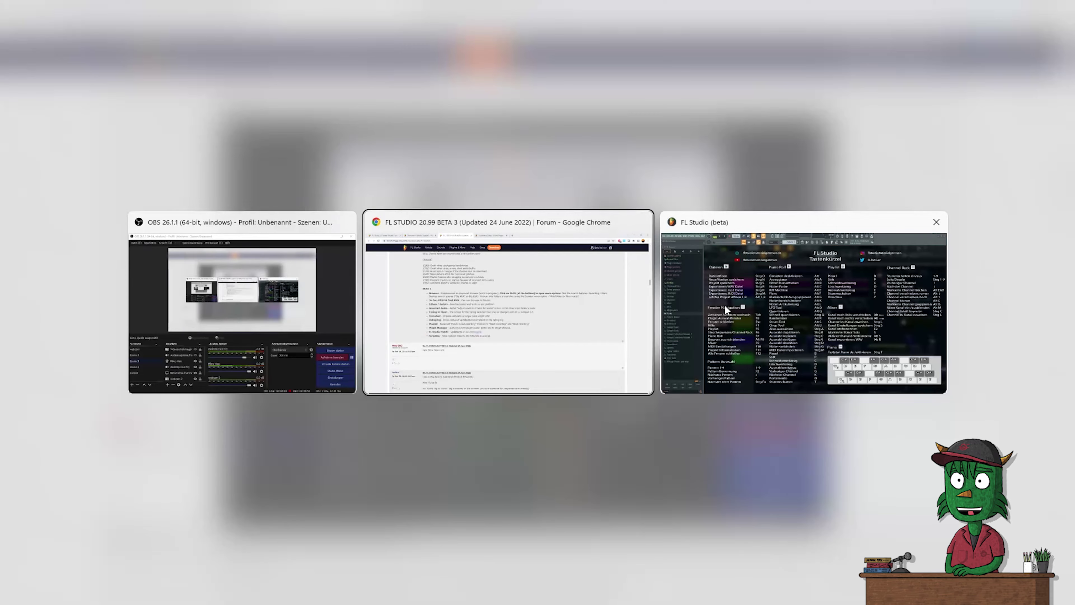
{"action": "key", "text": "alt+Tab"}
{"action": "left_click", "coordinate": [724, 313]}
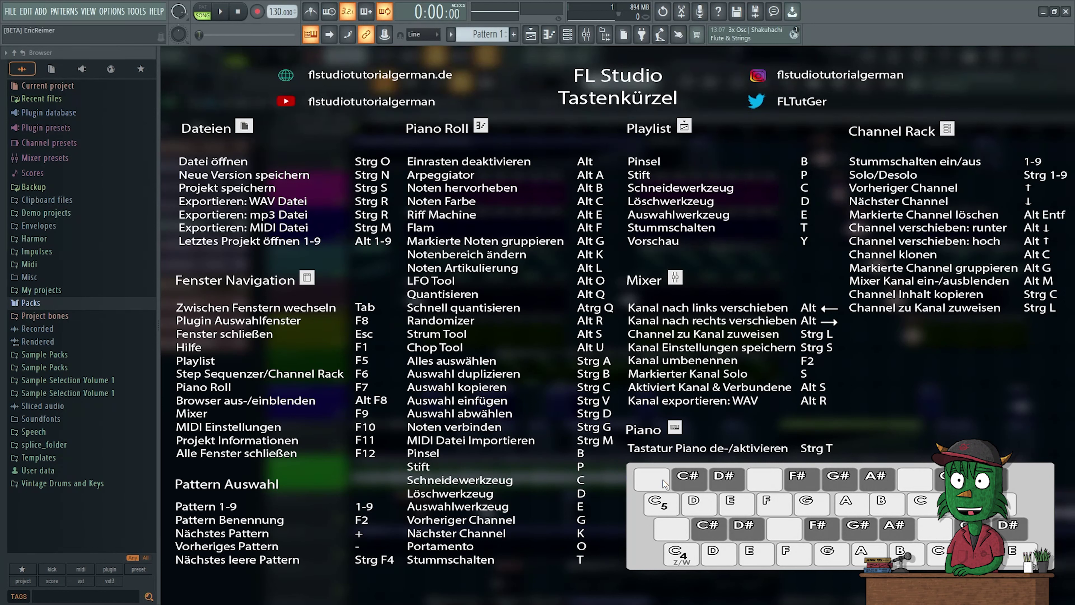
Step: Switch back to the change list in the web browser and read the Convolver and Debug log entries
{"action": "key", "text": "alt+Tab"}
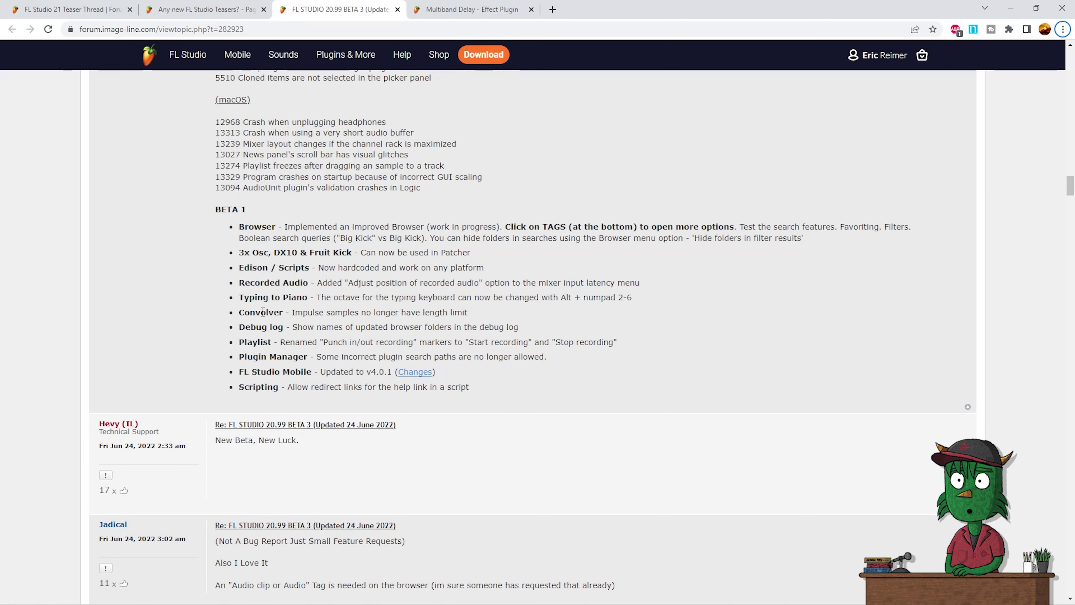
{"action": "left_click_drag", "start_coordinate": [289, 313], "coordinate": [324, 312]}
{"action": "left_click", "coordinate": [353, 308]}
{"action": "left_click_drag", "start_coordinate": [348, 314], "coordinate": [427, 301]}
{"action": "left_click", "coordinate": [330, 315]}
{"action": "left_click_drag", "start_coordinate": [292, 327], "coordinate": [527, 329]}
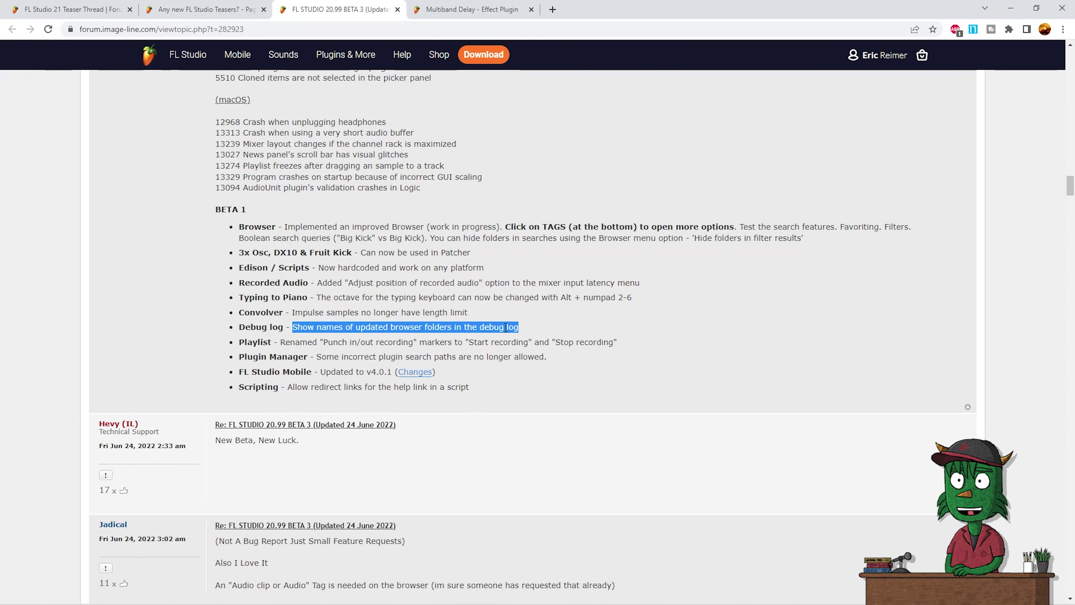
{"action": "left_click", "coordinate": [355, 327]}
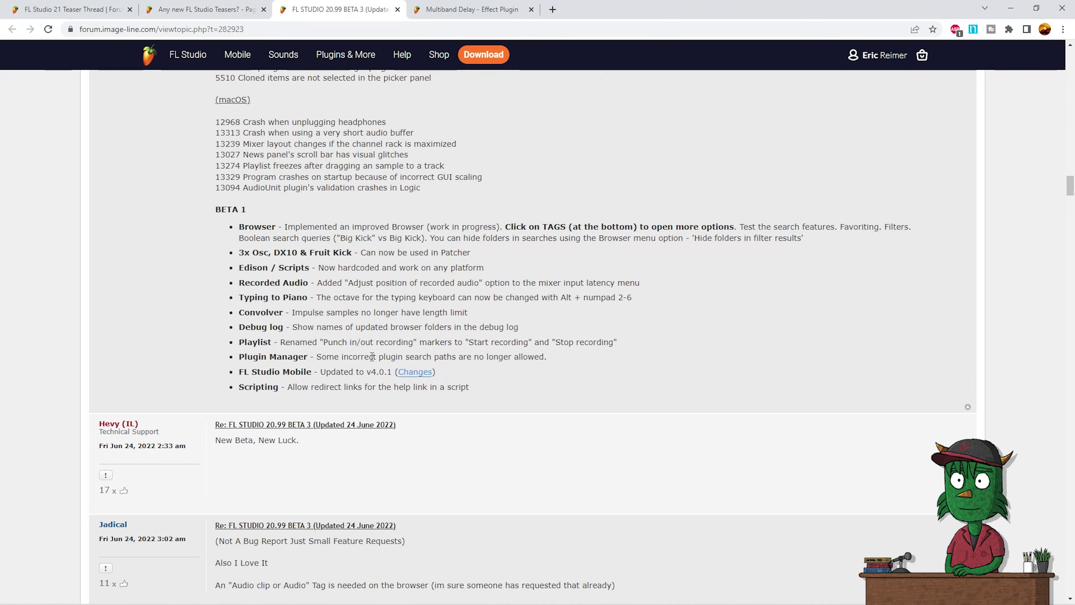
Step: Read the remaining BETA 1 entries from Plugin Manager to Scripting and look over the whole list again
{"action": "left_click", "coordinate": [449, 358]}
{"action": "left_click_drag", "start_coordinate": [477, 385], "coordinate": [284, 387]}
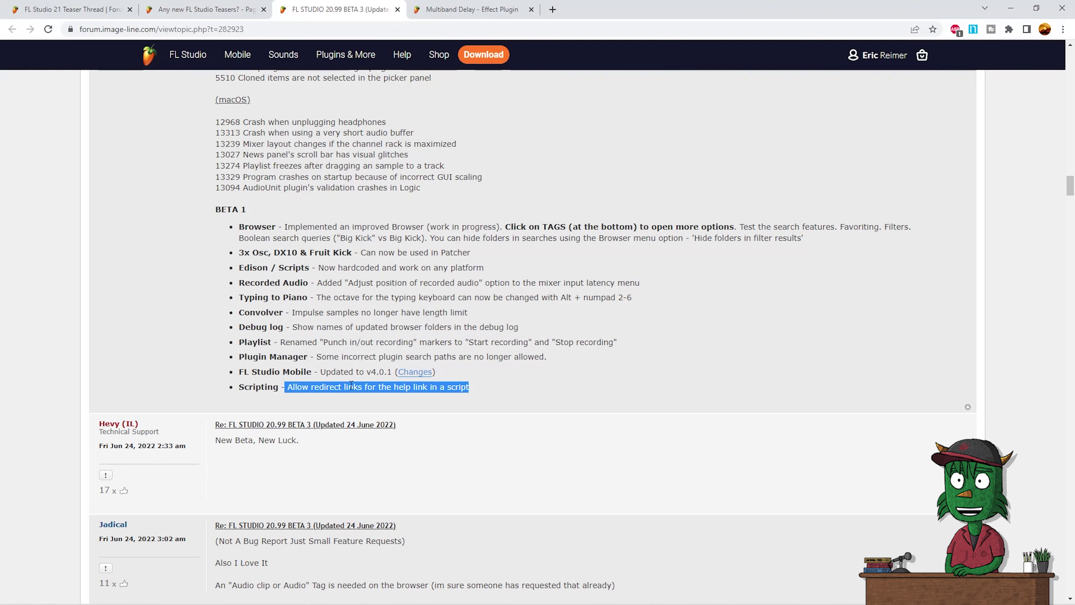
{"action": "left_click", "coordinate": [498, 387]}
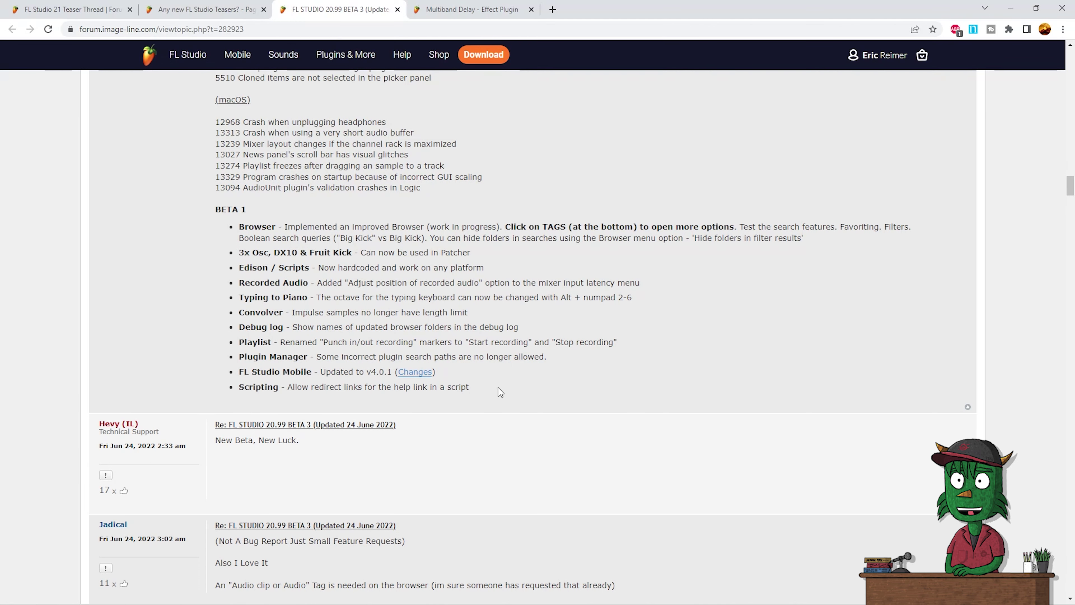
{"action": "left_click_drag", "start_coordinate": [494, 389], "coordinate": [296, 389]}
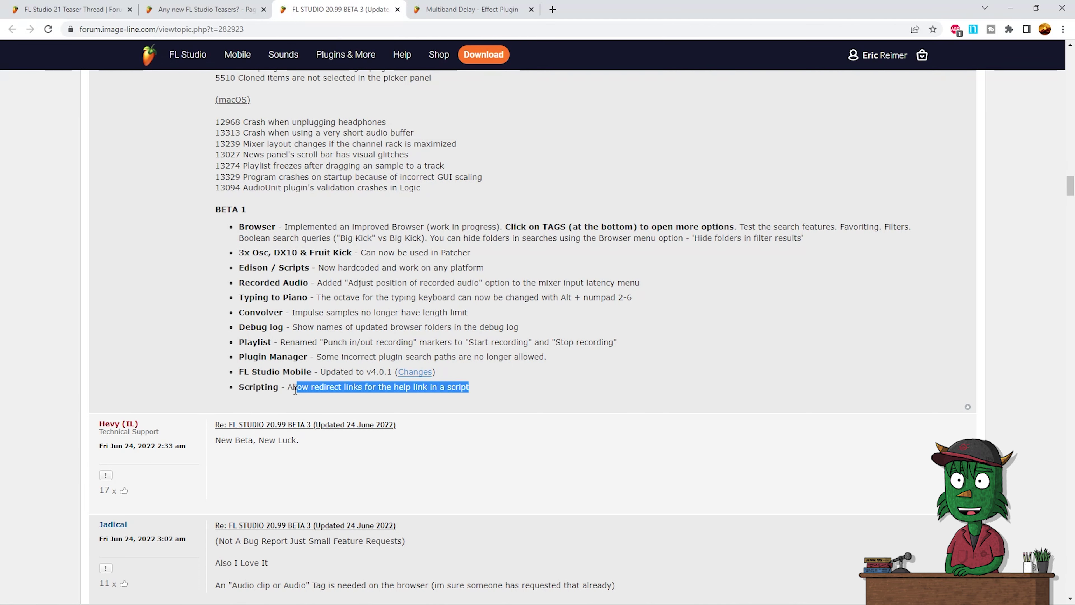
{"action": "left_click", "coordinate": [259, 384]}
{"action": "scroll", "coordinate": [274, 322], "scroll_direction": "up", "scroll_amount": 3}
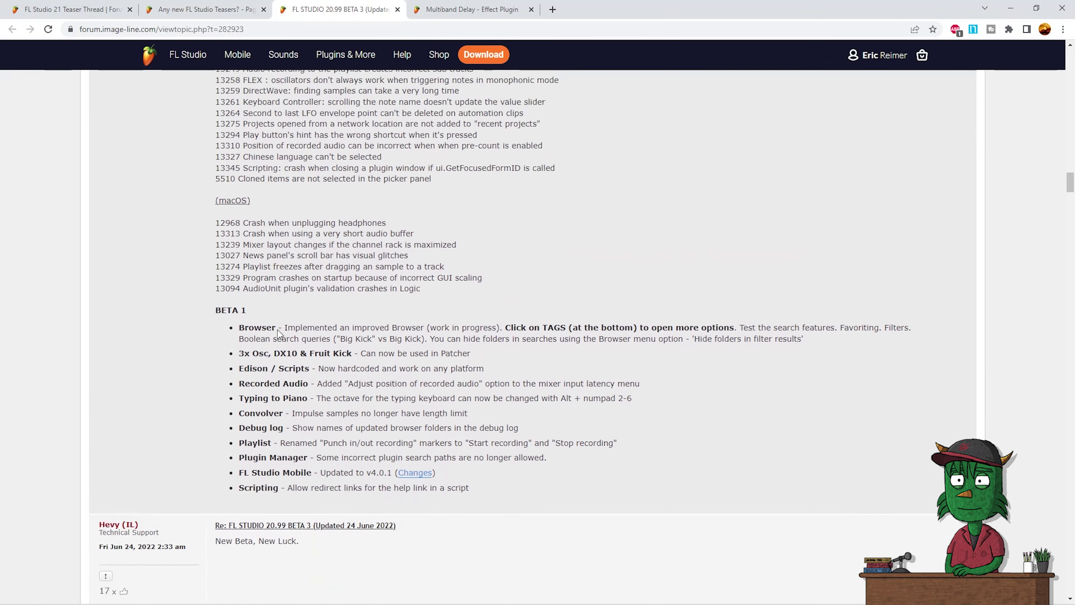
{"action": "scroll", "coordinate": [277, 330], "scroll_direction": "down", "scroll_amount": 1}
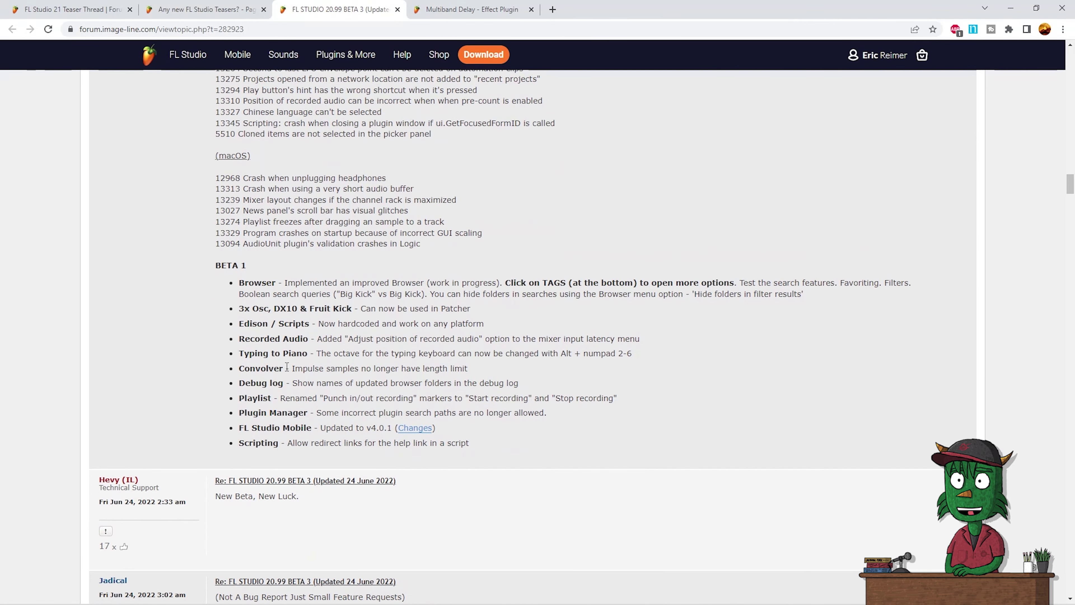
Step: Look back over the BETA 3 post and the theme teaser page, and bring up the FL Studio 21 Teaser Thread
{"action": "scroll", "coordinate": [310, 371], "scroll_direction": "up", "scroll_amount": 15}
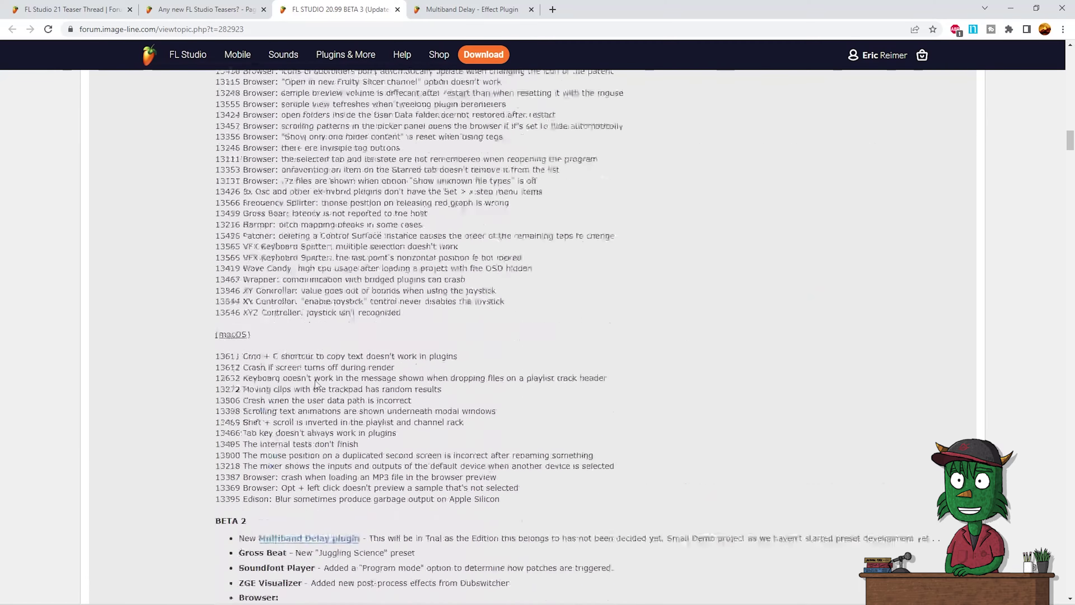
{"action": "scroll", "coordinate": [316, 375], "scroll_direction": "up", "scroll_amount": 10}
{"action": "scroll", "coordinate": [318, 380], "scroll_direction": "down", "scroll_amount": 8}
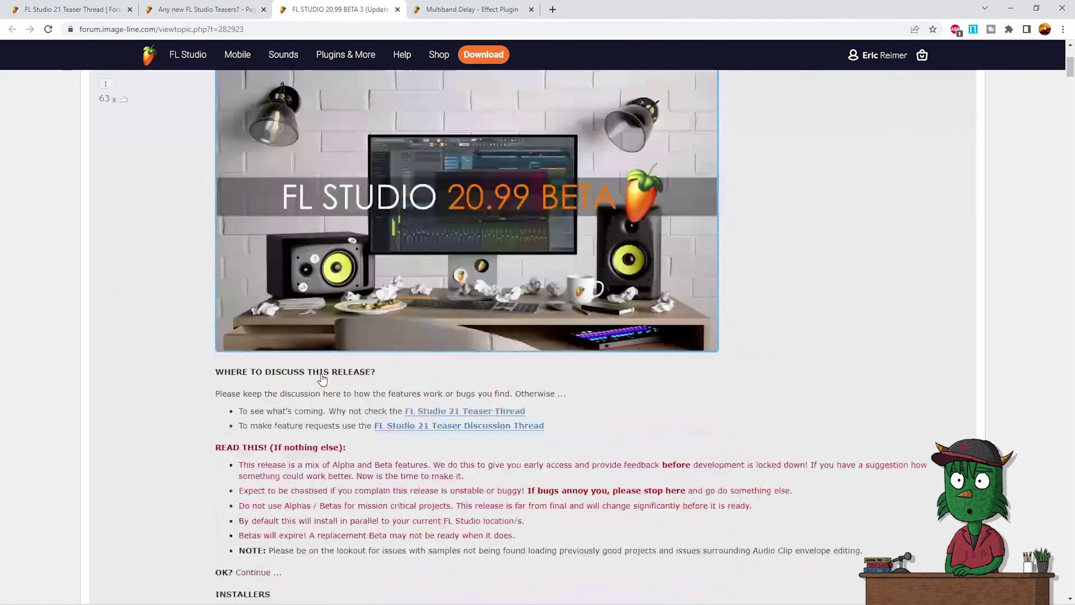
{"action": "left_click", "coordinate": [202, 6]}
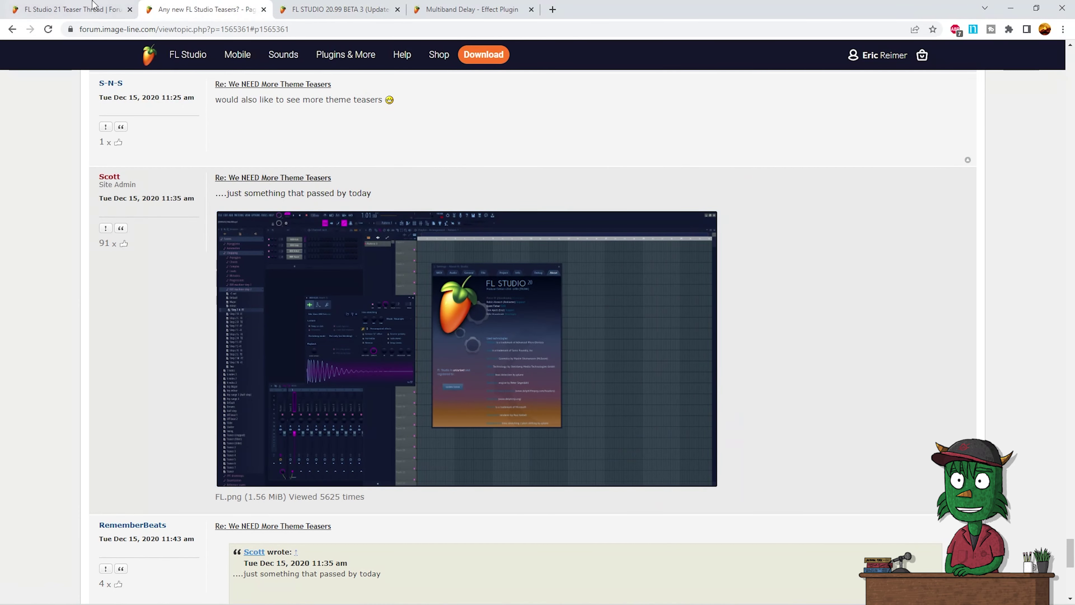
{"action": "left_click", "coordinate": [72, 9]}
Step: Examine the thread's first teasers: the Low Test Tone fade, the 21ThemeMidnight theme and the DL_Houser crossfade image
{"action": "scroll", "coordinate": [325, 312], "scroll_direction": "down", "scroll_amount": 5}
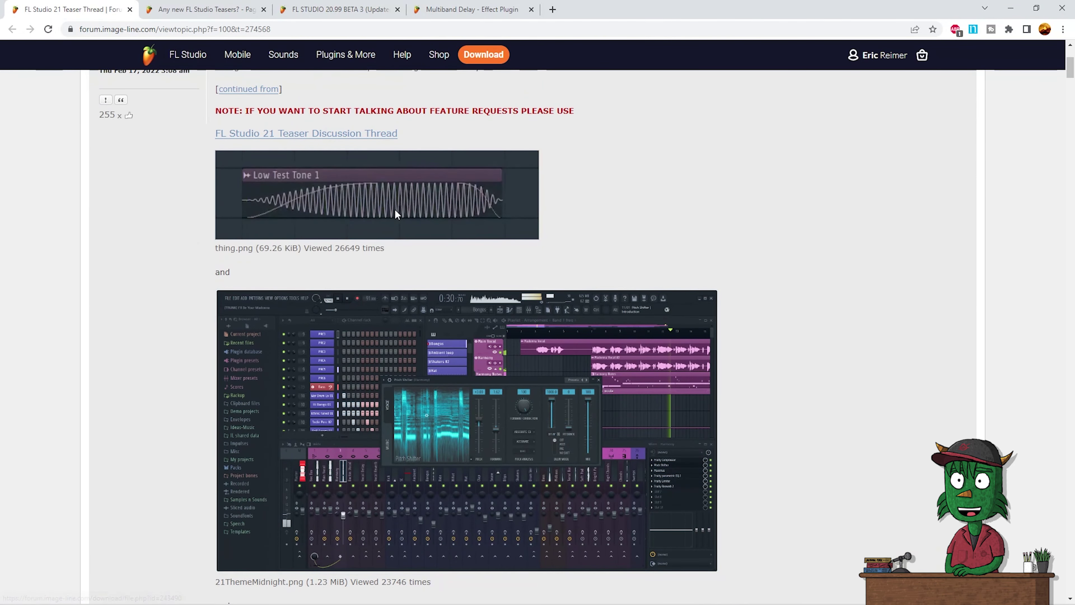
{"action": "scroll", "coordinate": [386, 210], "scroll_direction": "down", "scroll_amount": 5}
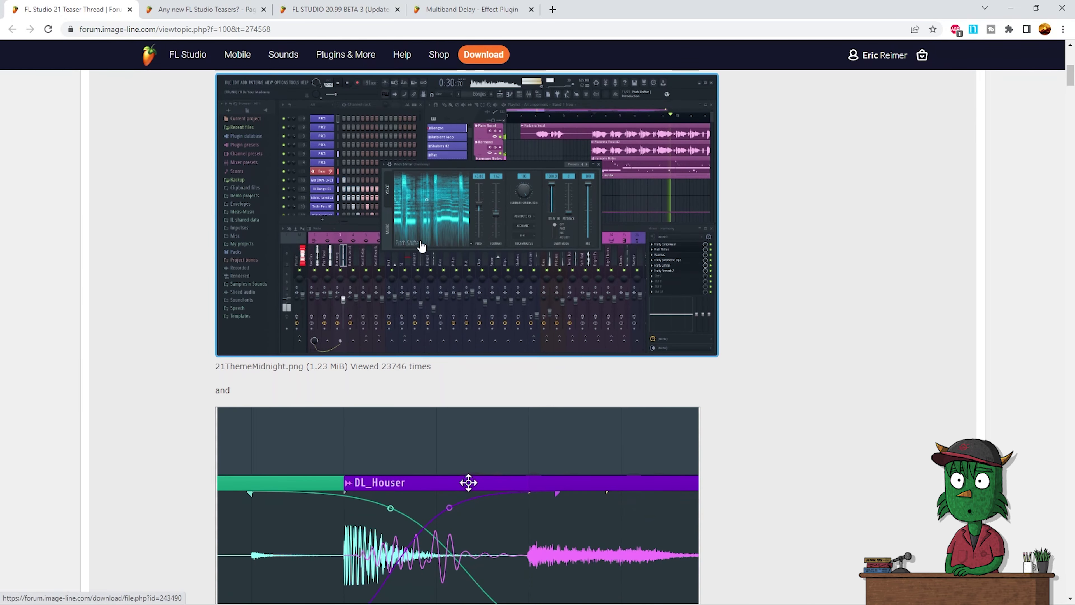
{"action": "scroll", "coordinate": [345, 205], "scroll_direction": "down", "scroll_amount": 6}
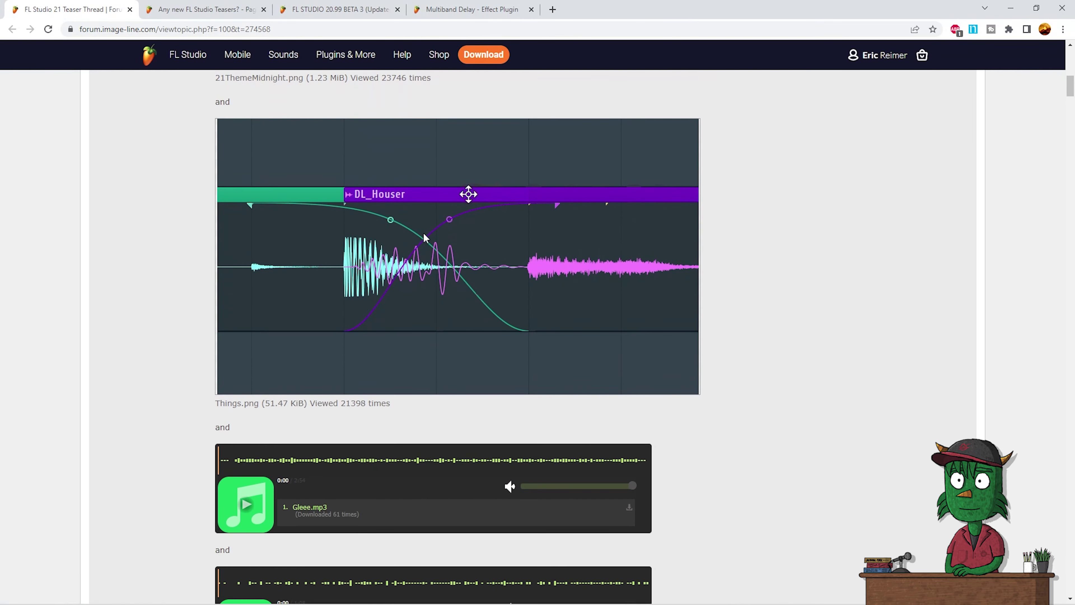
{"action": "scroll", "coordinate": [398, 296], "scroll_direction": "down", "scroll_amount": 9}
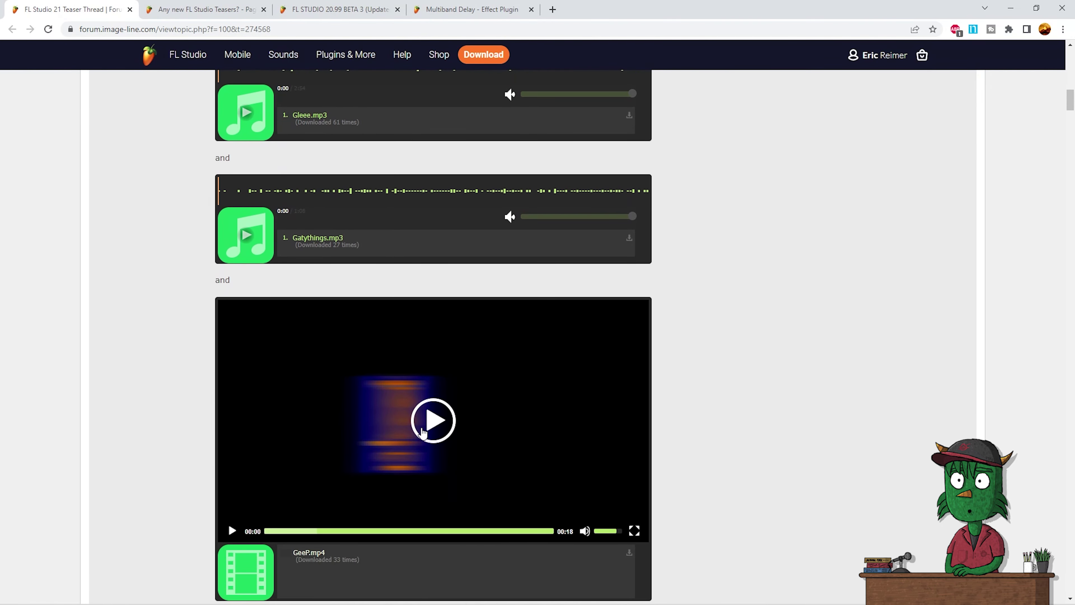
Step: Look over the Gleee.mp3, Gatythings.mp3 and GeeP.mp4 media teasers without playing them
{"action": "scroll", "coordinate": [335, 293], "scroll_direction": "up", "scroll_amount": 1}
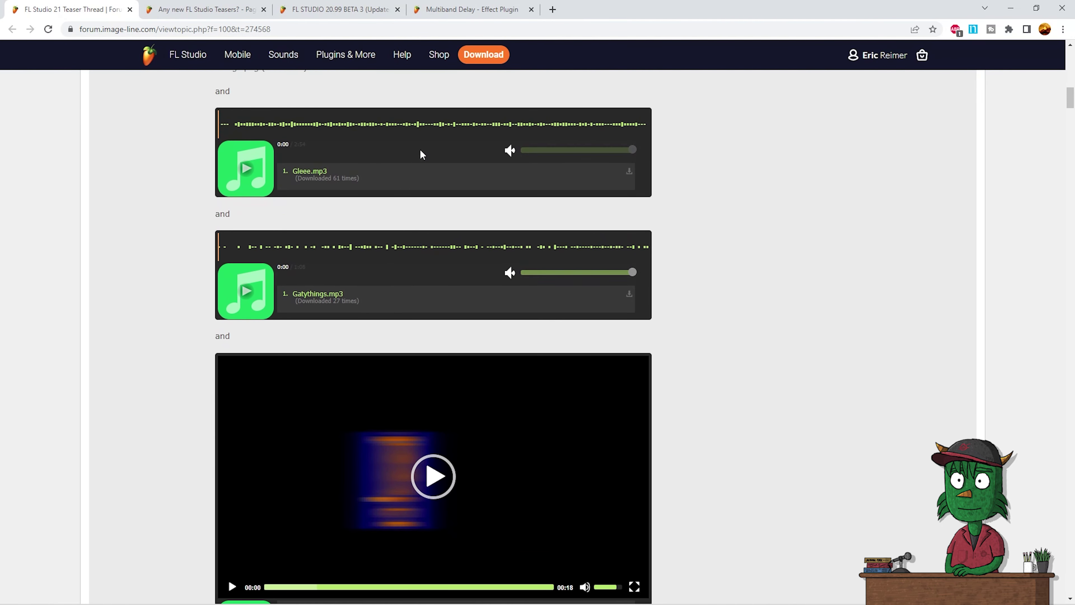
{"action": "scroll", "coordinate": [287, 364], "scroll_direction": "down", "scroll_amount": 2}
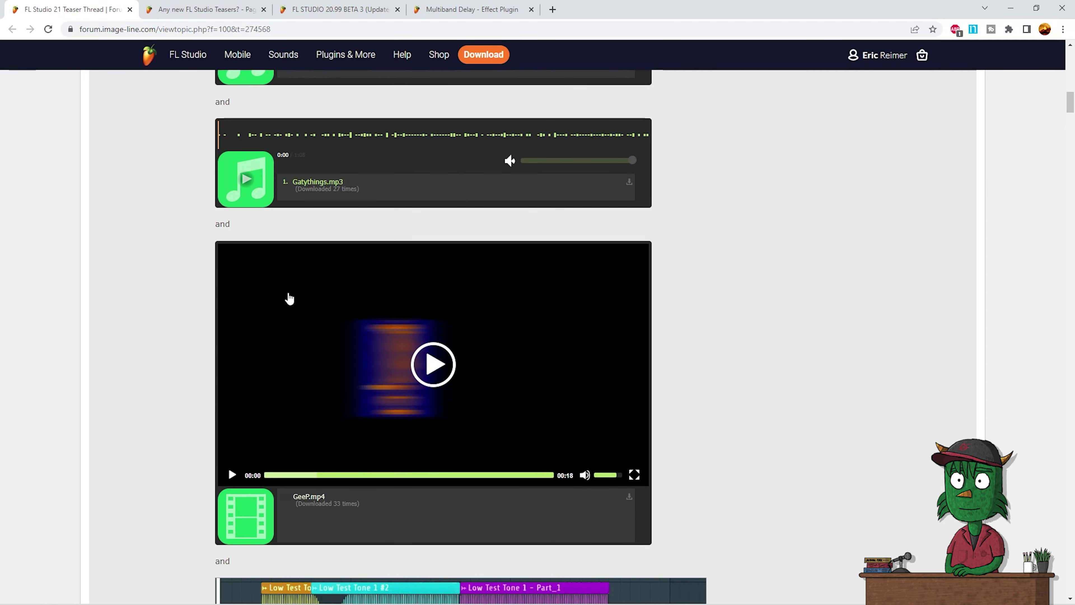
{"action": "scroll", "coordinate": [320, 355], "scroll_direction": "up", "scroll_amount": 3}
{"action": "scroll", "coordinate": [370, 467], "scroll_direction": "down", "scroll_amount": 1}
{"action": "scroll", "coordinate": [370, 468], "scroll_direction": "down", "scroll_amount": 2}
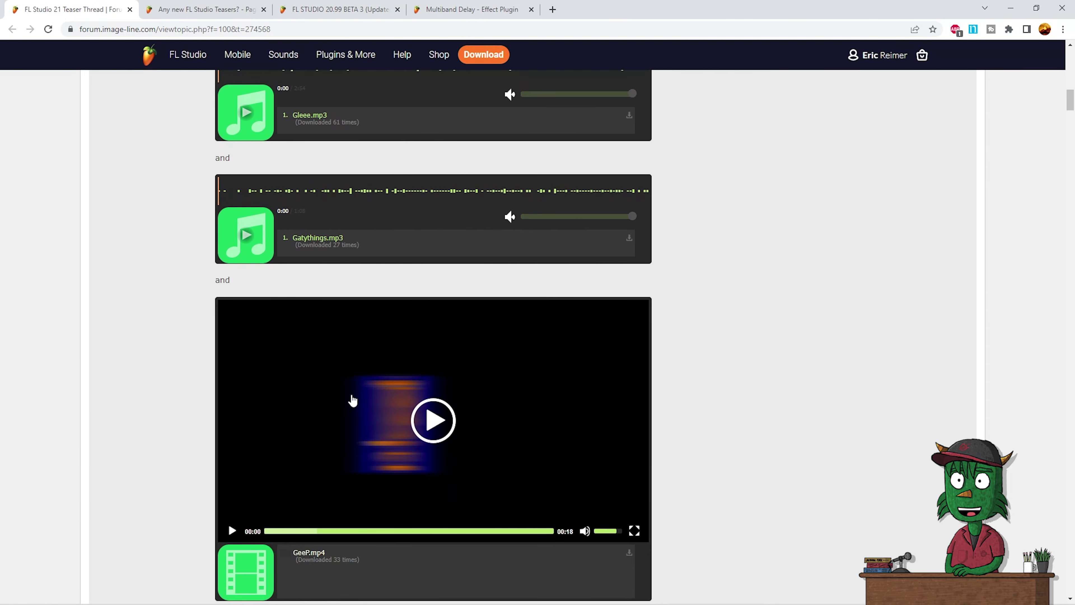
{"action": "scroll", "coordinate": [352, 399], "scroll_direction": "down", "scroll_amount": 3}
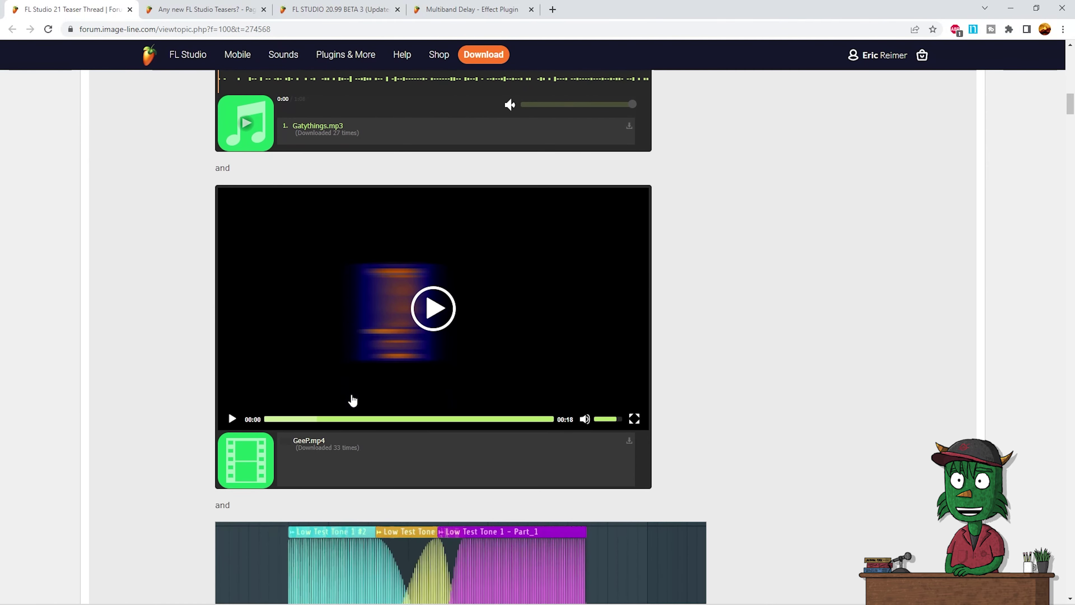
Step: Examine the audio clip animations overlaps6.gif, MultiTrack.gif and curves2.gif
{"action": "scroll", "coordinate": [339, 303], "scroll_direction": "down", "scroll_amount": 6}
{"action": "scroll", "coordinate": [338, 298], "scroll_direction": "down", "scroll_amount": 6}
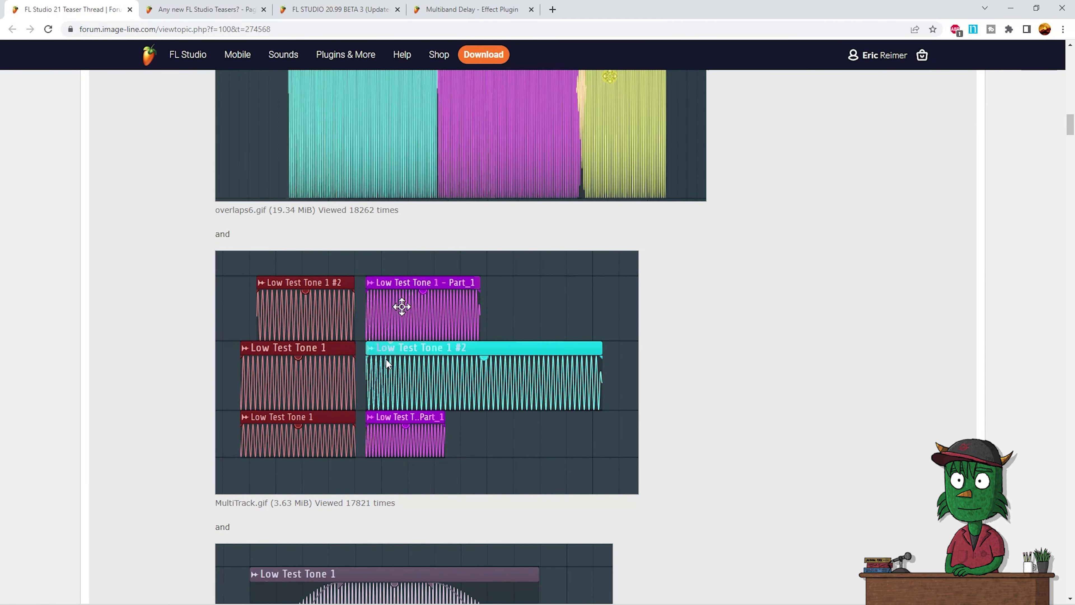
{"action": "scroll", "coordinate": [386, 358], "scroll_direction": "up", "scroll_amount": 5}
{"action": "scroll", "coordinate": [462, 259], "scroll_direction": "down", "scroll_amount": 6}
{"action": "scroll", "coordinate": [408, 342], "scroll_direction": "down", "scroll_amount": 7}
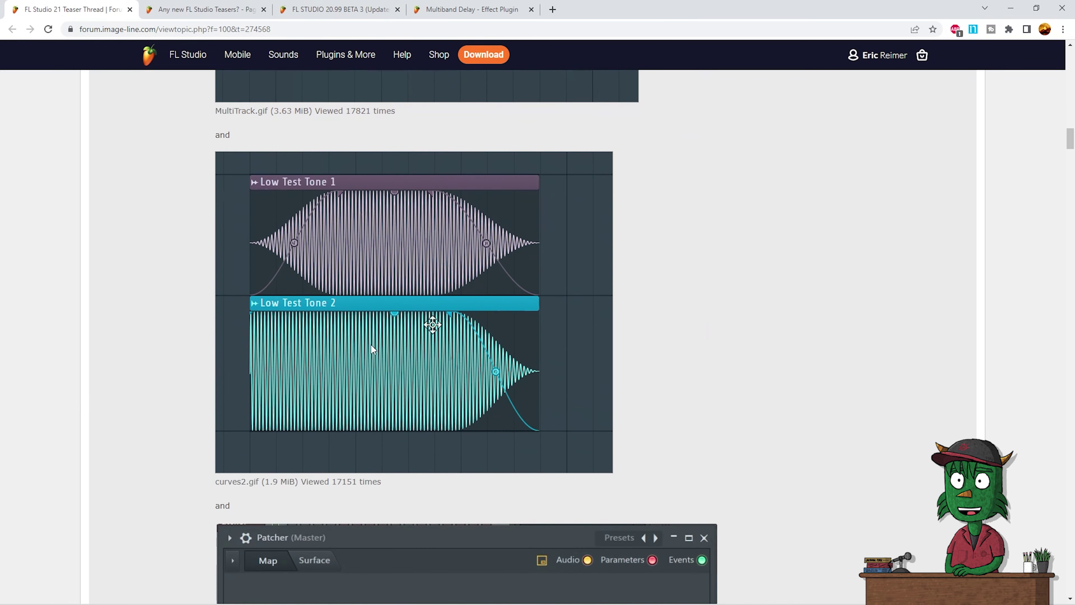
Step: Examine the Patcher teaser with 3x Osc, Fruity DX10 and Fruit Kick, and the handlemenu.gif fade handles
{"action": "scroll", "coordinate": [379, 284], "scroll_direction": "down", "scroll_amount": 3}
{"action": "scroll", "coordinate": [382, 305], "scroll_direction": "down", "scroll_amount": 7}
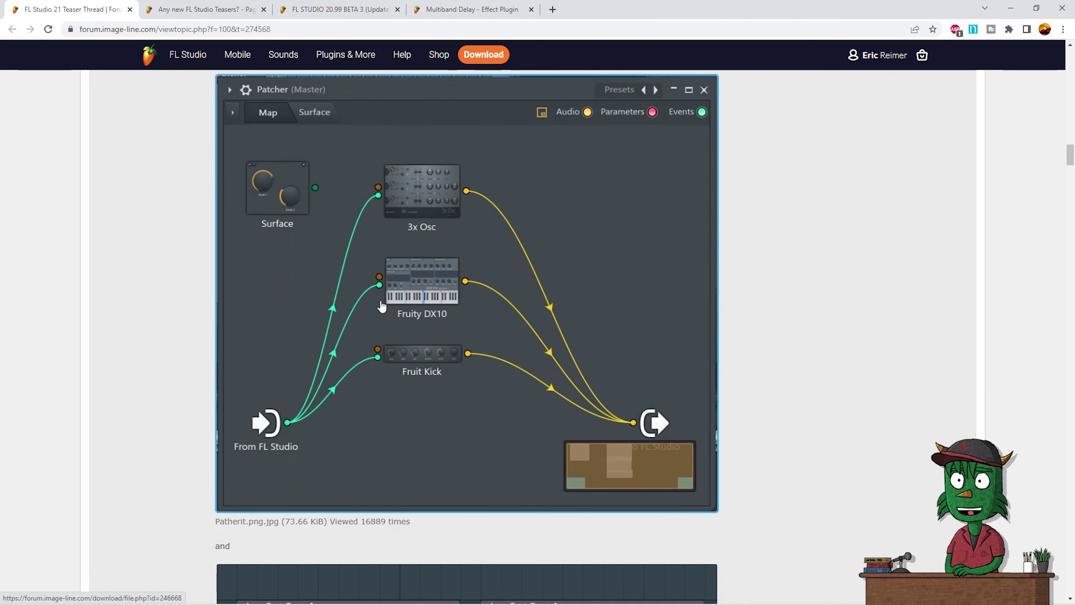
{"action": "scroll", "coordinate": [360, 335], "scroll_direction": "up", "scroll_amount": 1}
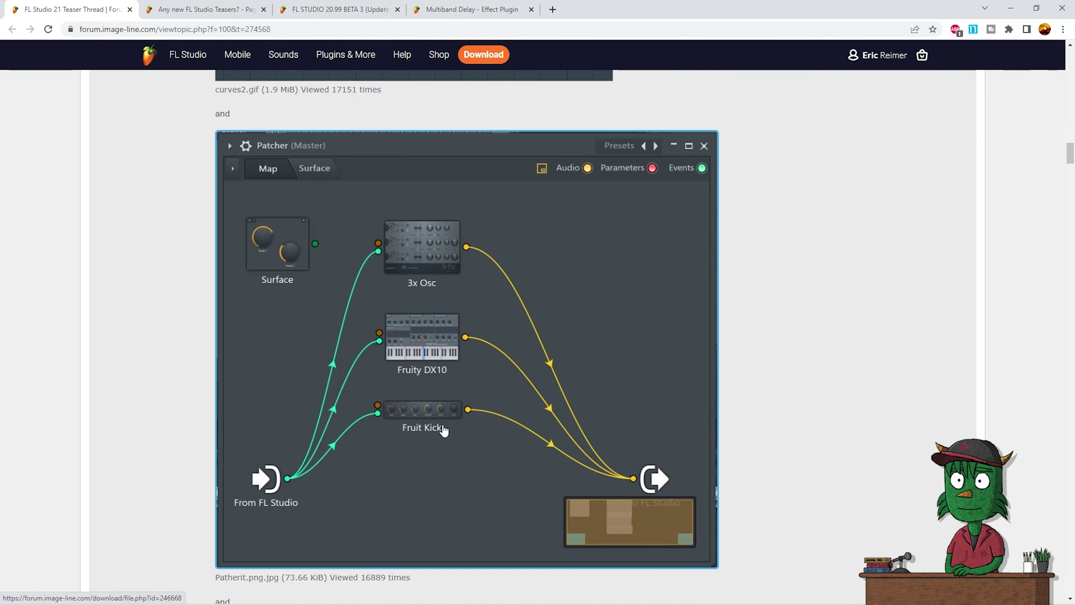
{"action": "scroll", "coordinate": [374, 380], "scroll_direction": "down", "scroll_amount": 8}
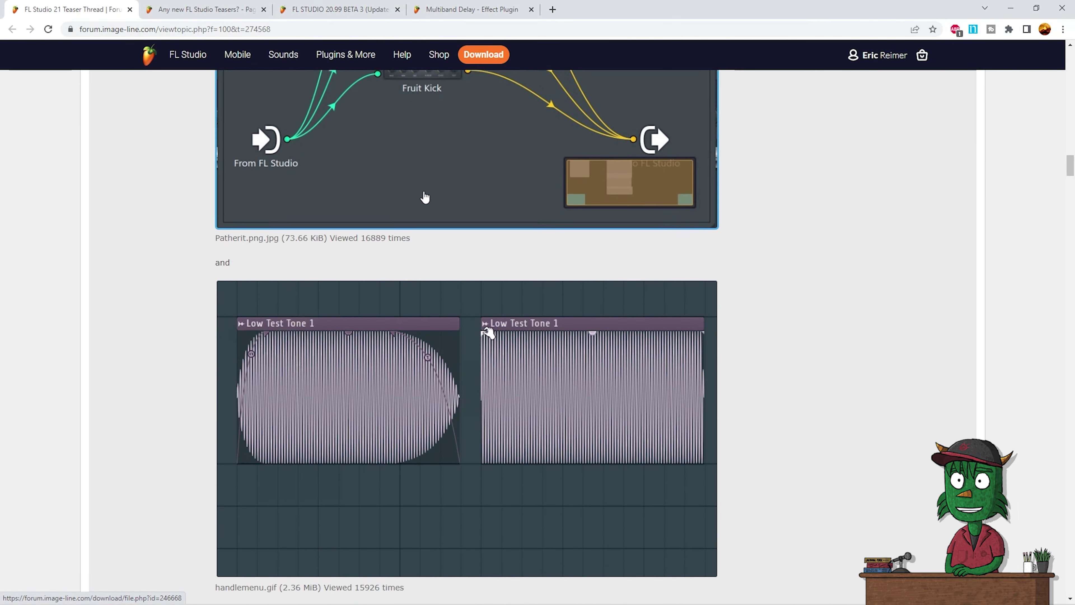
{"action": "scroll", "coordinate": [423, 197], "scroll_direction": "down", "scroll_amount": 3}
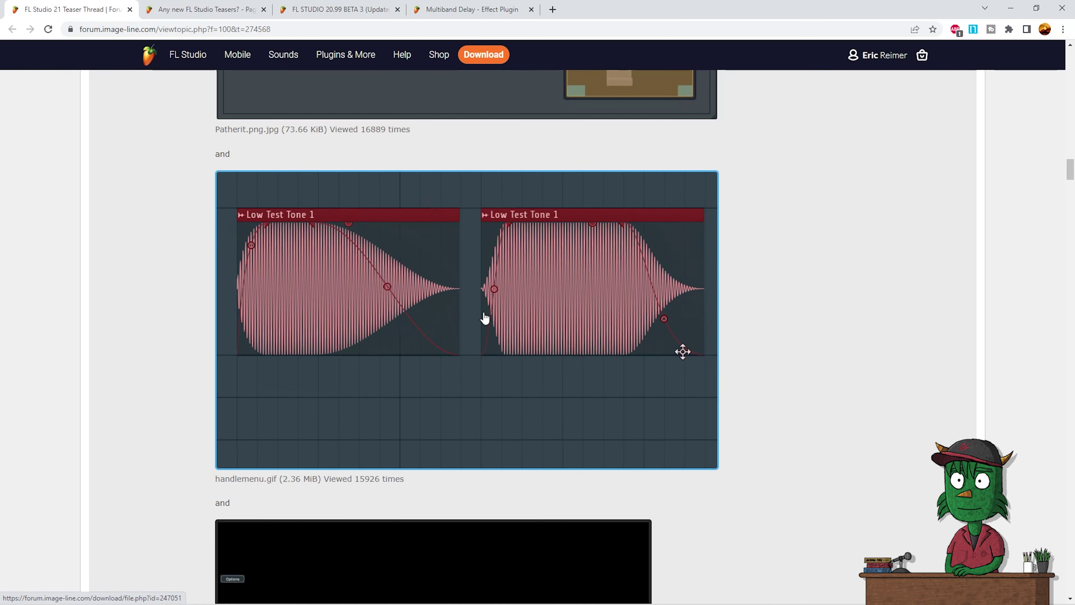
Step: Pass the Unseen.mp4 video and study the pasteatcursor.gif animation of the Piano roll
{"action": "scroll", "coordinate": [483, 316], "scroll_direction": "down", "scroll_amount": 2}
{"action": "scroll", "coordinate": [485, 318], "scroll_direction": "down", "scroll_amount": 3}
{"action": "scroll", "coordinate": [264, 249], "scroll_direction": "down", "scroll_amount": 6}
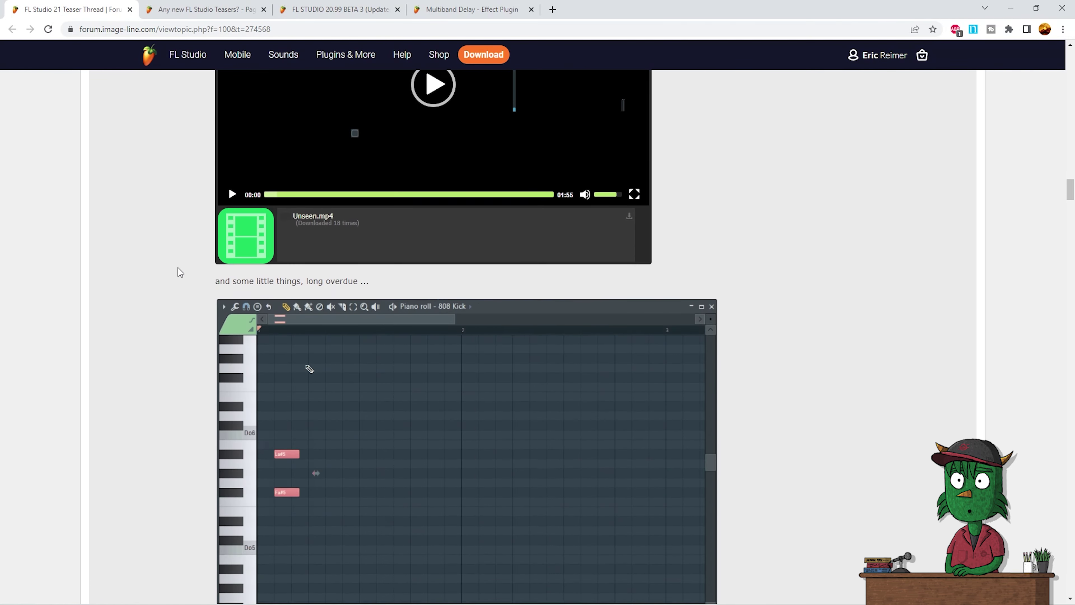
{"action": "scroll", "coordinate": [227, 306], "scroll_direction": "down", "scroll_amount": 1}
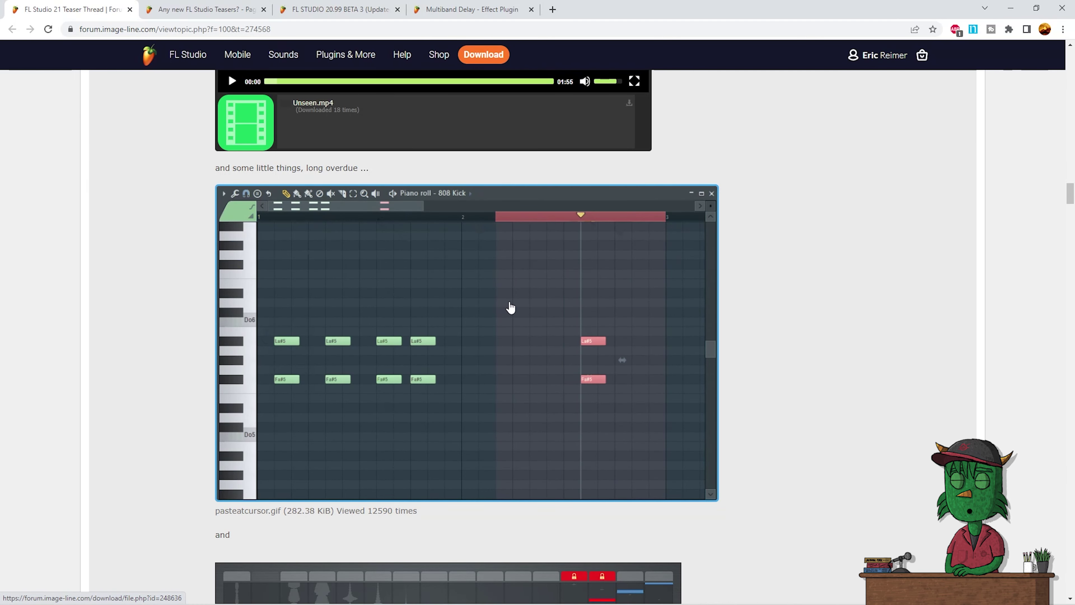
{"action": "scroll", "coordinate": [468, 335], "scroll_direction": "down", "scroll_amount": 4}
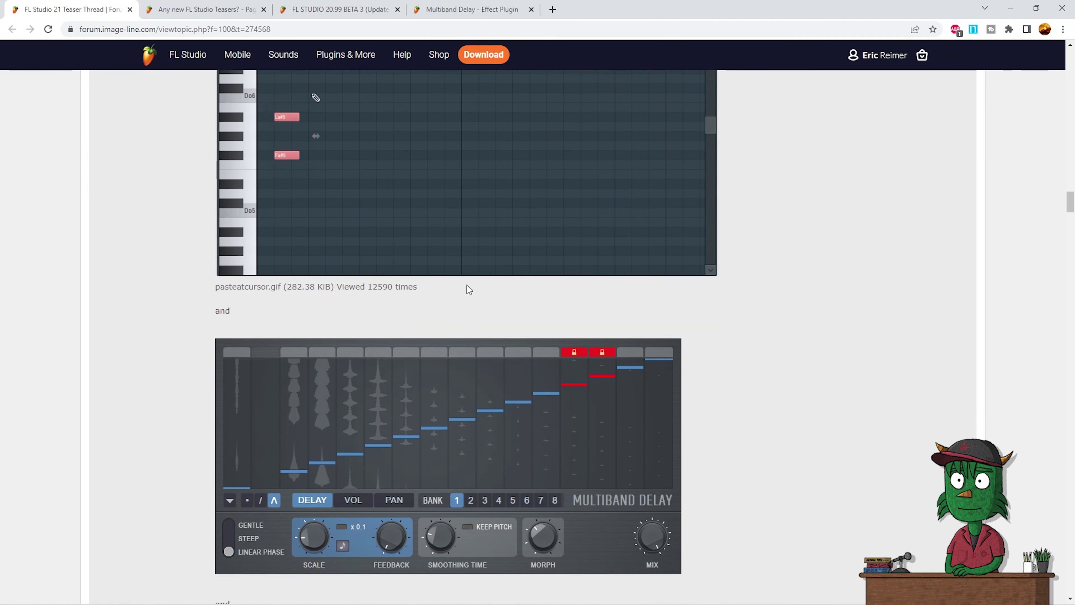
{"action": "scroll", "coordinate": [467, 288], "scroll_direction": "up", "scroll_amount": 3}
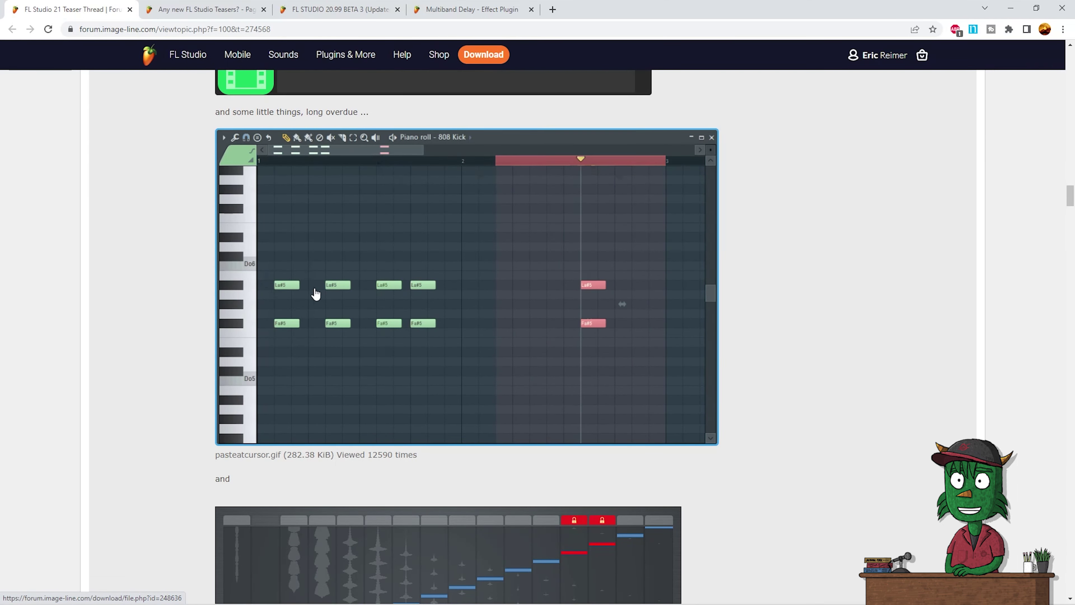
Step: Examine the Multiband Delay teaser and the annotated Playlist image explaining fades, tension curves, crossfades and clip gain
{"action": "scroll", "coordinate": [352, 312], "scroll_direction": "down", "scroll_amount": 6}
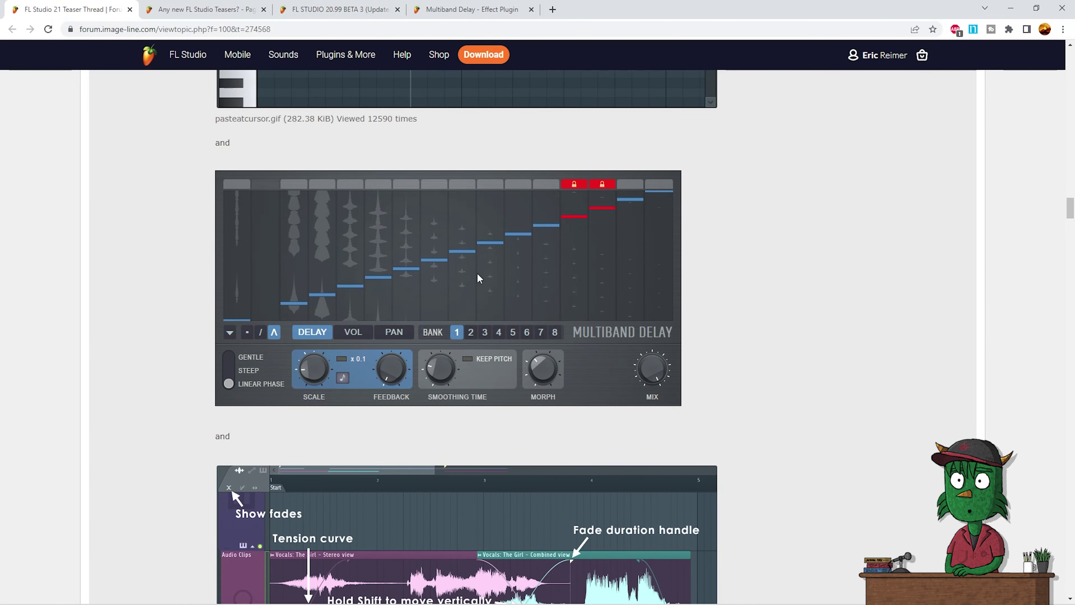
{"action": "scroll", "coordinate": [477, 278], "scroll_direction": "down", "scroll_amount": 4}
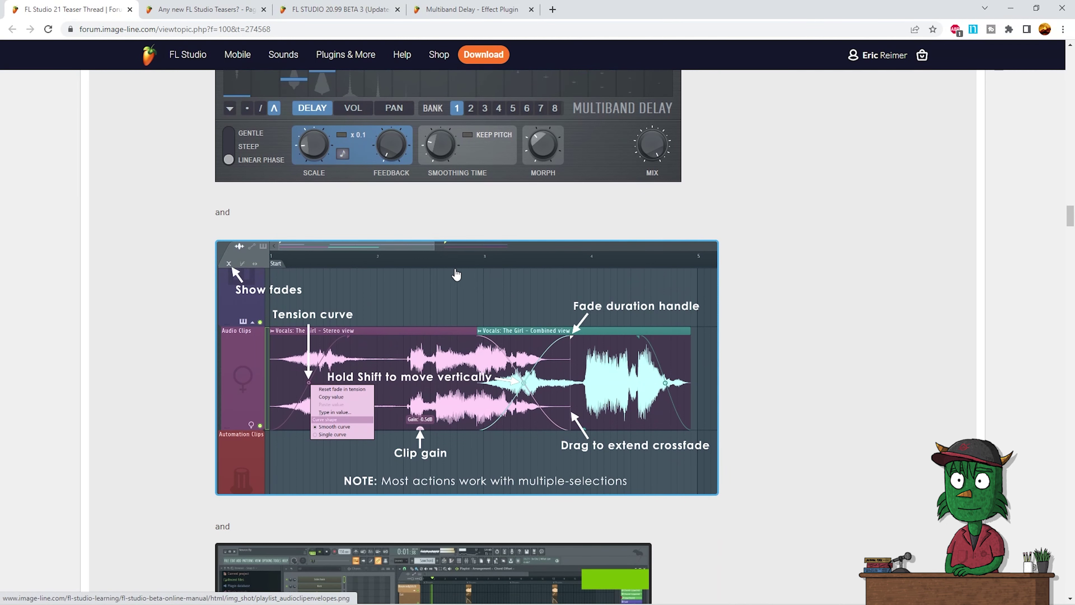
{"action": "scroll", "coordinate": [456, 275], "scroll_direction": "down", "scroll_amount": 1}
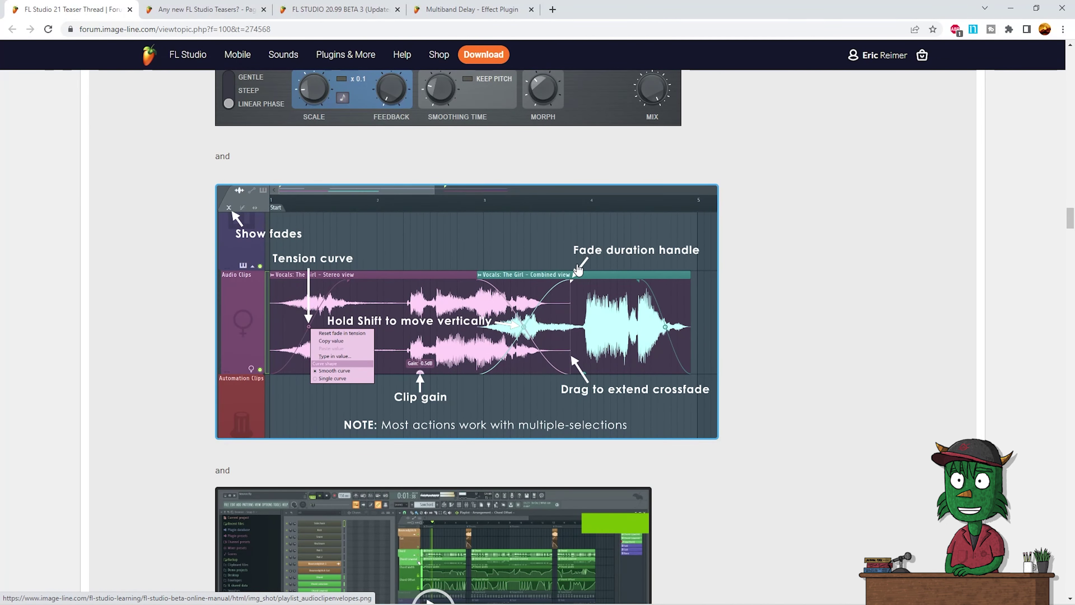
{"action": "scroll", "coordinate": [541, 309], "scroll_direction": "down", "scroll_amount": 4}
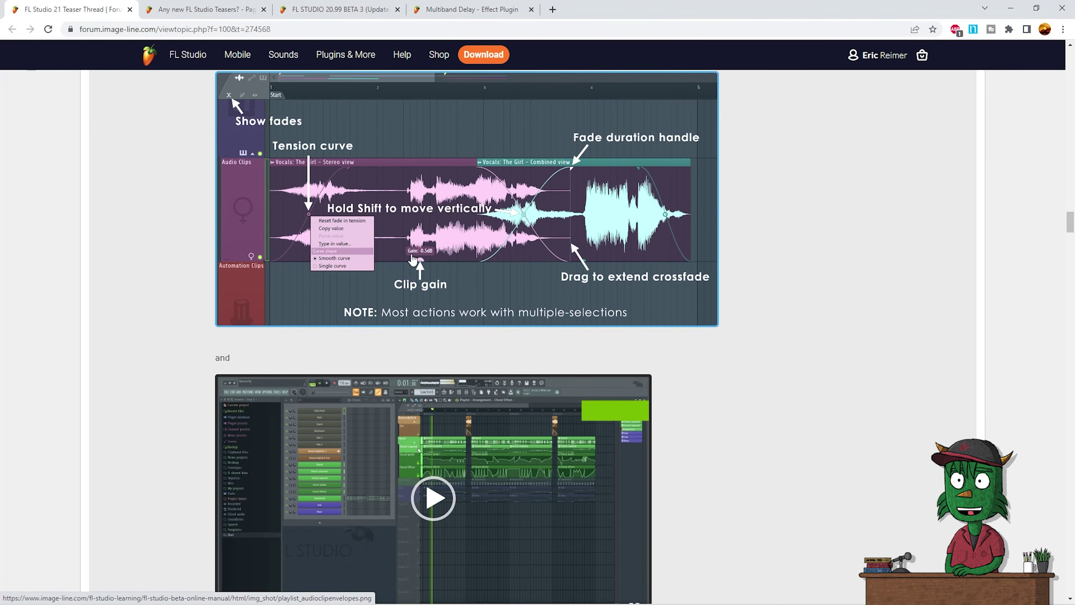
{"action": "scroll", "coordinate": [503, 191], "scroll_direction": "up", "scroll_amount": 1}
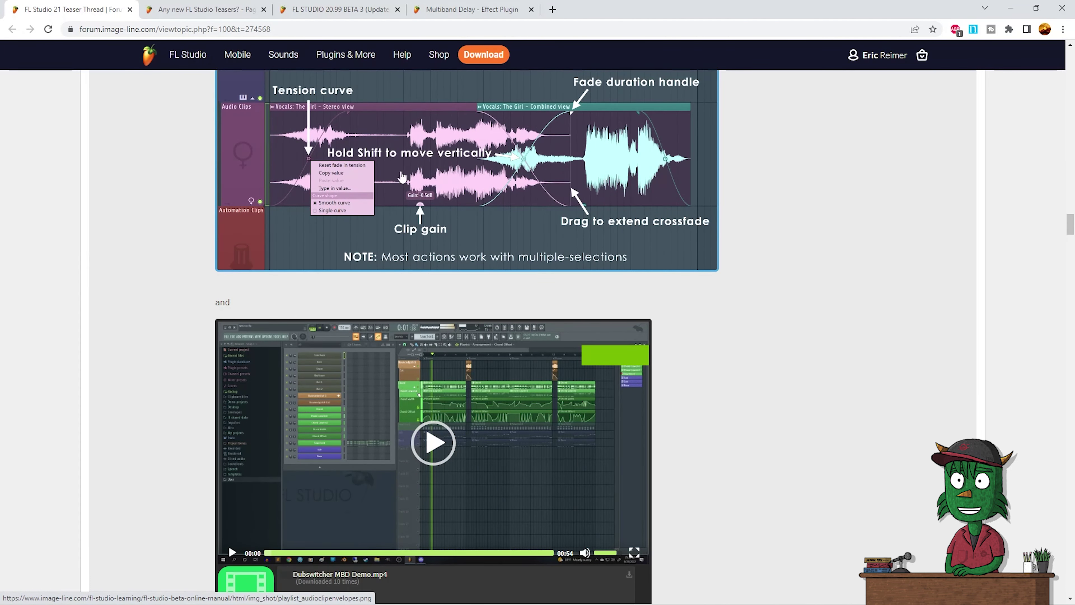
Step: Look at the Dubswitcher MBD Demo video, the BA-KA.mp3 demo song and the lossymerge.gif automation animation
{"action": "scroll", "coordinate": [677, 240], "scroll_direction": "down", "scroll_amount": 3}
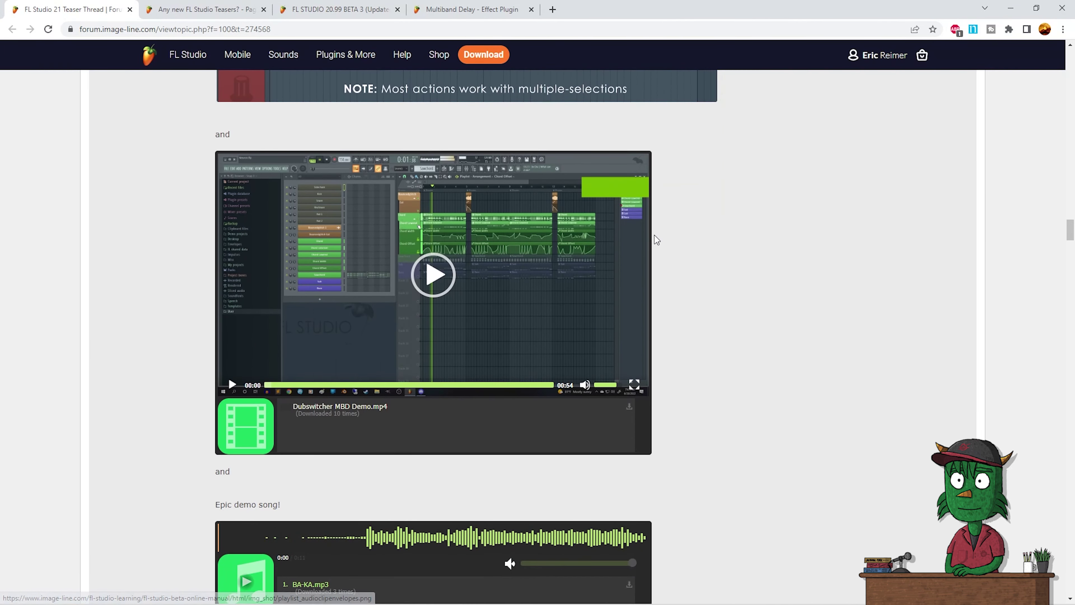
{"action": "scroll", "coordinate": [668, 231], "scroll_direction": "down", "scroll_amount": 1}
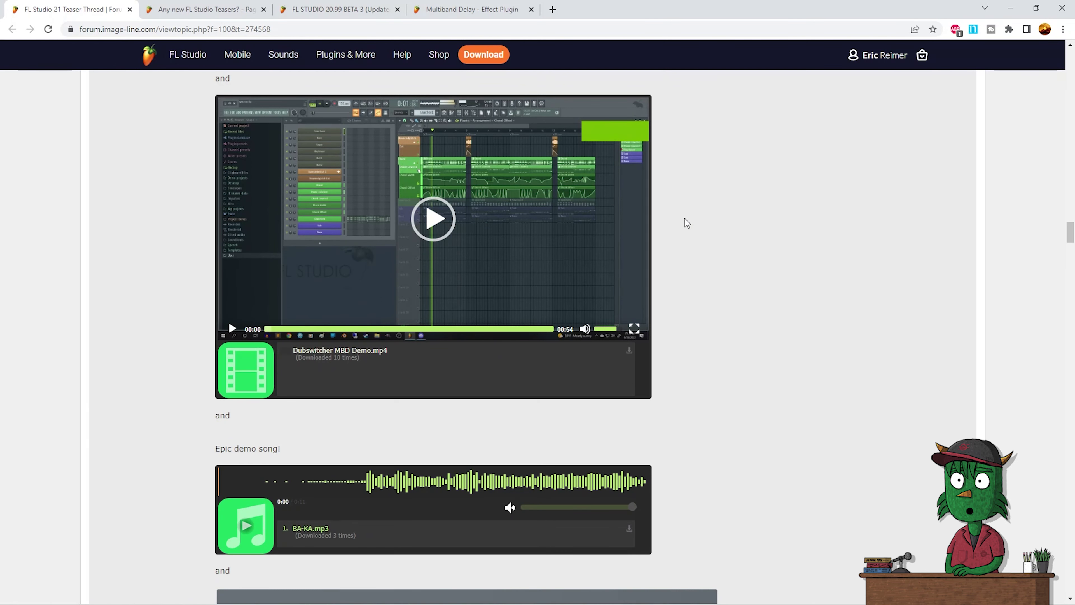
{"action": "scroll", "coordinate": [469, 244], "scroll_direction": "down", "scroll_amount": 3}
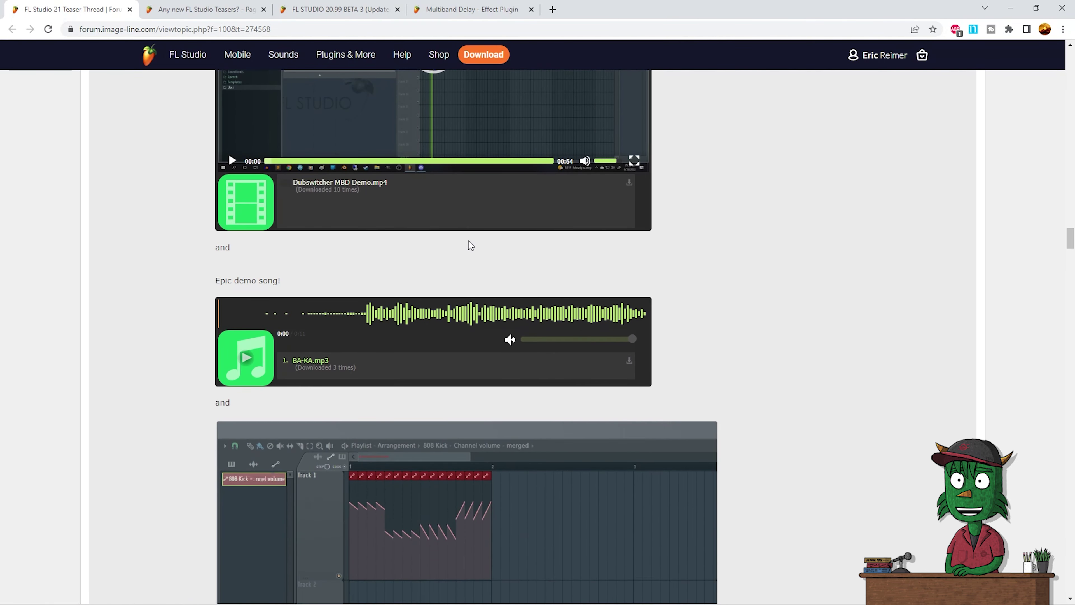
{"action": "scroll", "coordinate": [468, 242], "scroll_direction": "down", "scroll_amount": 4}
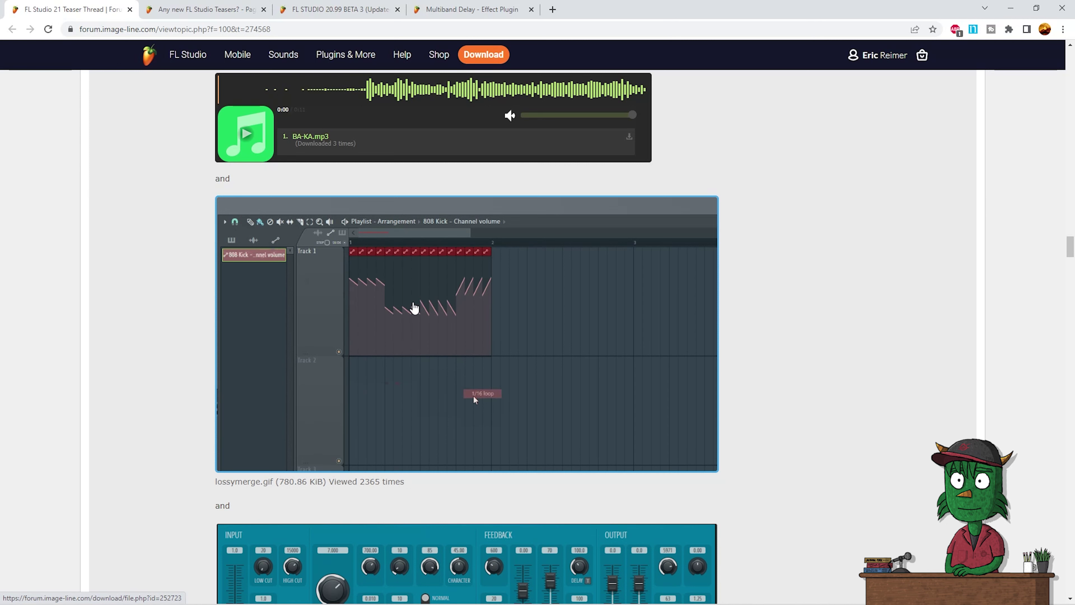
Step: Inspect the blue plugin teaser thingspace.png and recheck the demo song and video teasers above it
{"action": "scroll", "coordinate": [413, 304], "scroll_direction": "down", "scroll_amount": 5}
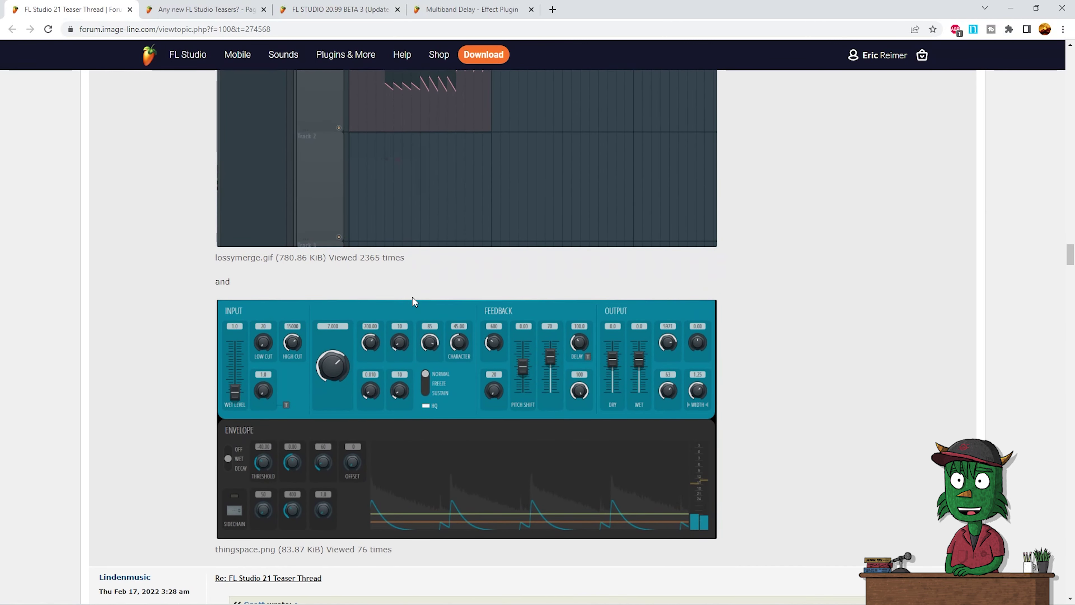
{"action": "scroll", "coordinate": [413, 299], "scroll_direction": "down", "scroll_amount": 4}
{"action": "scroll", "coordinate": [412, 302], "scroll_direction": "up", "scroll_amount": 3}
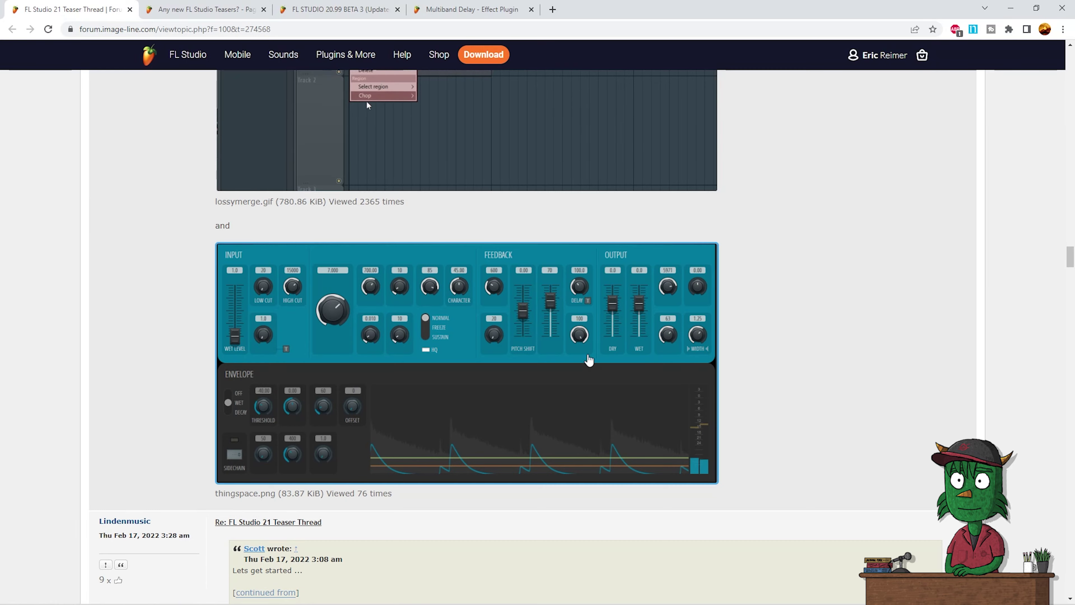
{"action": "scroll", "coordinate": [501, 254], "scroll_direction": "up", "scroll_amount": 10}
{"action": "scroll", "coordinate": [475, 304], "scroll_direction": "up", "scroll_amount": 10}
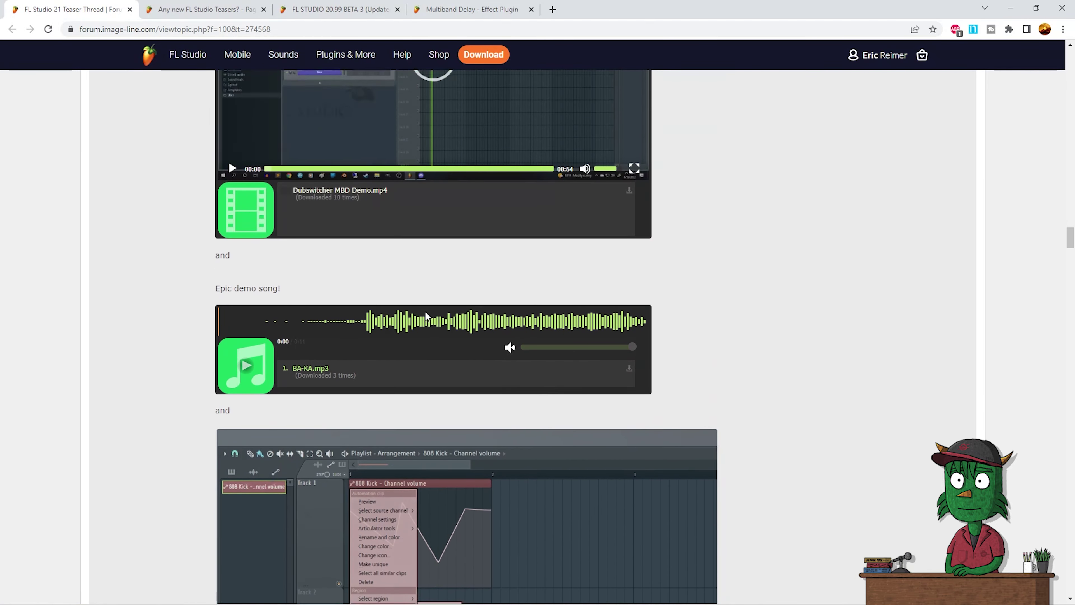
{"action": "scroll", "coordinate": [379, 392], "scroll_direction": "down", "scroll_amount": 20}
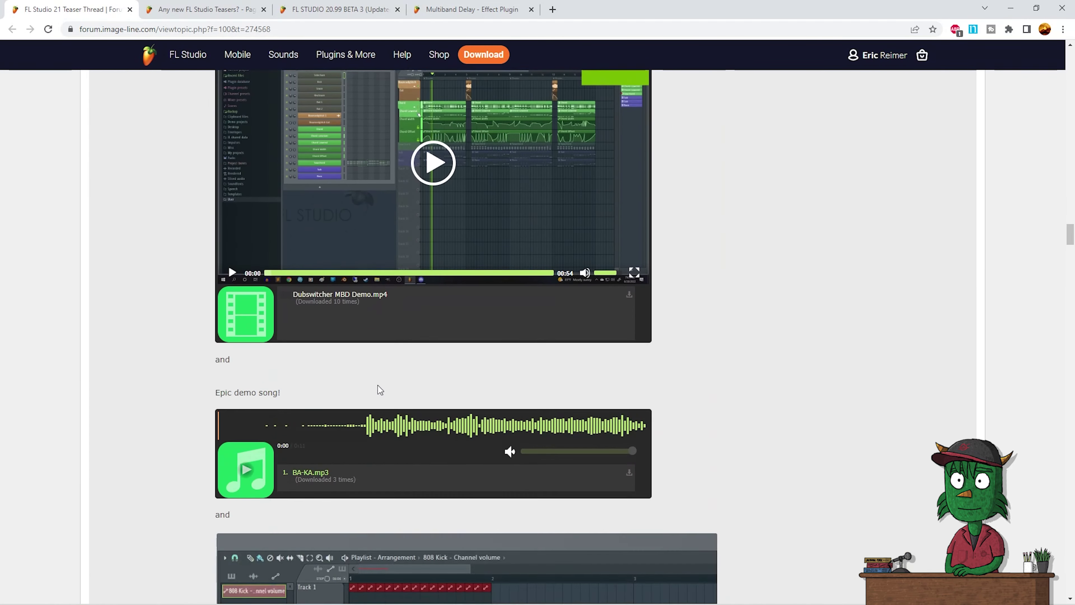
{"action": "scroll", "coordinate": [390, 372], "scroll_direction": "down", "scroll_amount": 4}
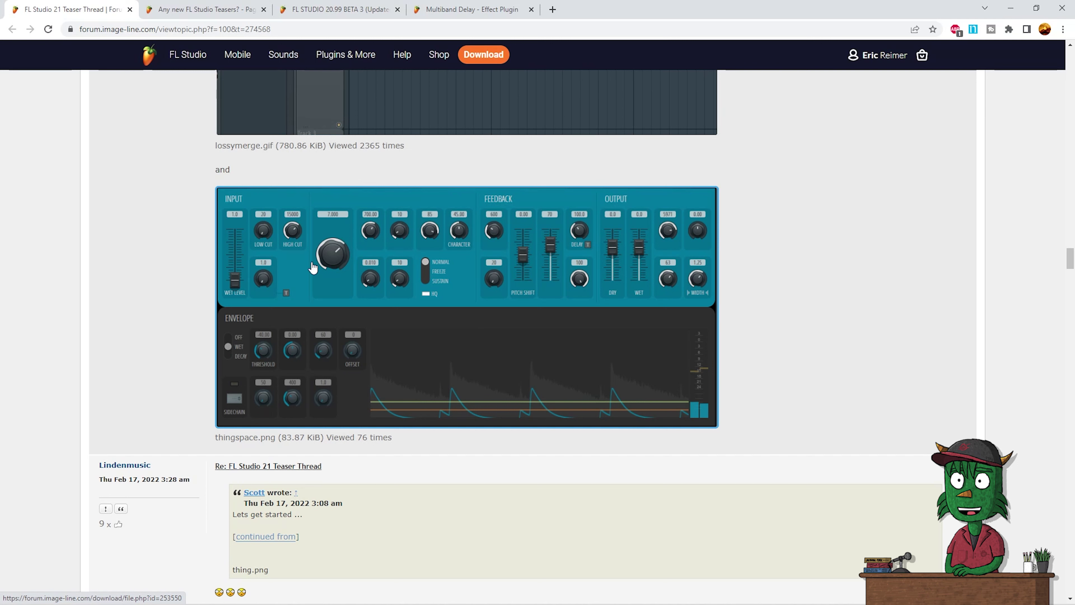
Step: Look back up the teaser thread from thingspace.png past lossymerge.gif and BA-KA.mp3 to the Dubswitcher MBD Demo video
{"action": "scroll", "coordinate": [636, 288], "scroll_direction": "up", "scroll_amount": 1}
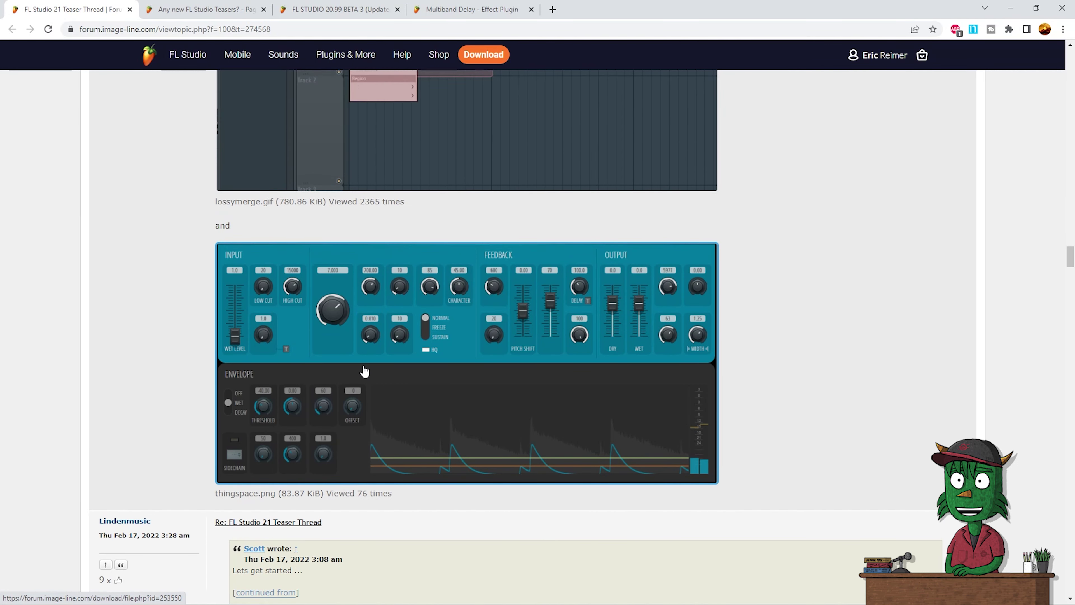
{"action": "scroll", "coordinate": [484, 379], "scroll_direction": "up", "scroll_amount": 10}
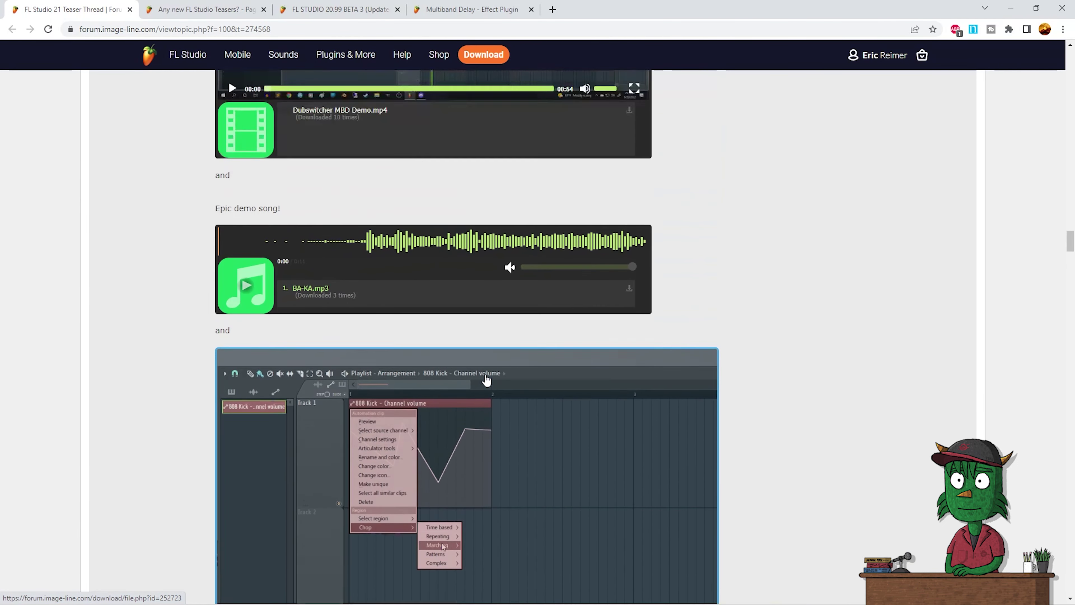
{"action": "scroll", "coordinate": [487, 330], "scroll_direction": "up", "scroll_amount": 5}
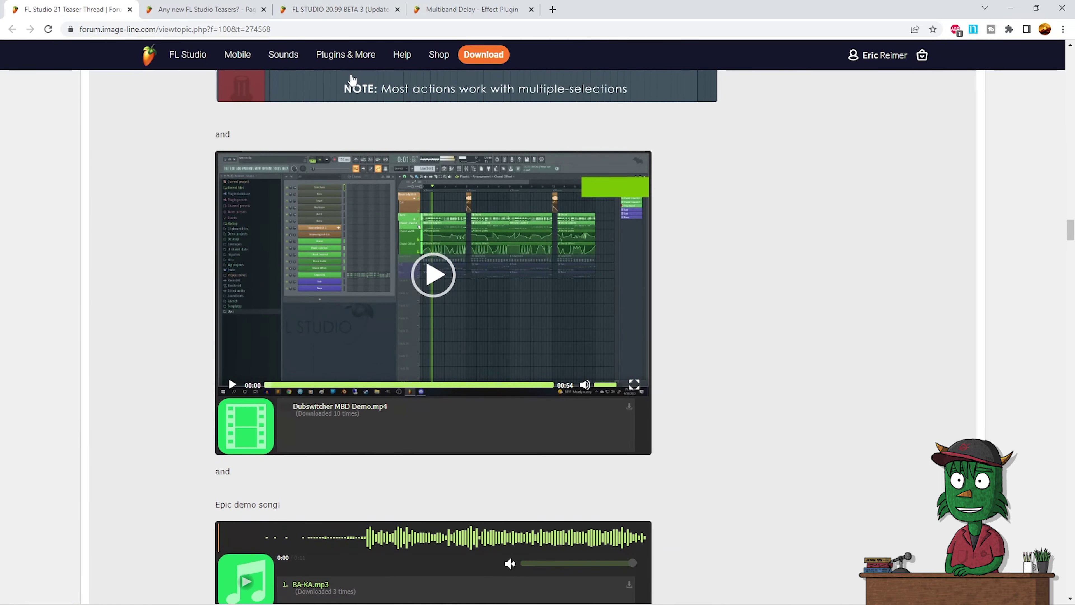
Step: Switch to the FL STUDIO 20.99 BETA 3 thread and go over its BETA 3 change list back to the opening banner
{"action": "left_click", "coordinate": [335, 6]}
{"action": "left_click", "coordinate": [200, 6]}
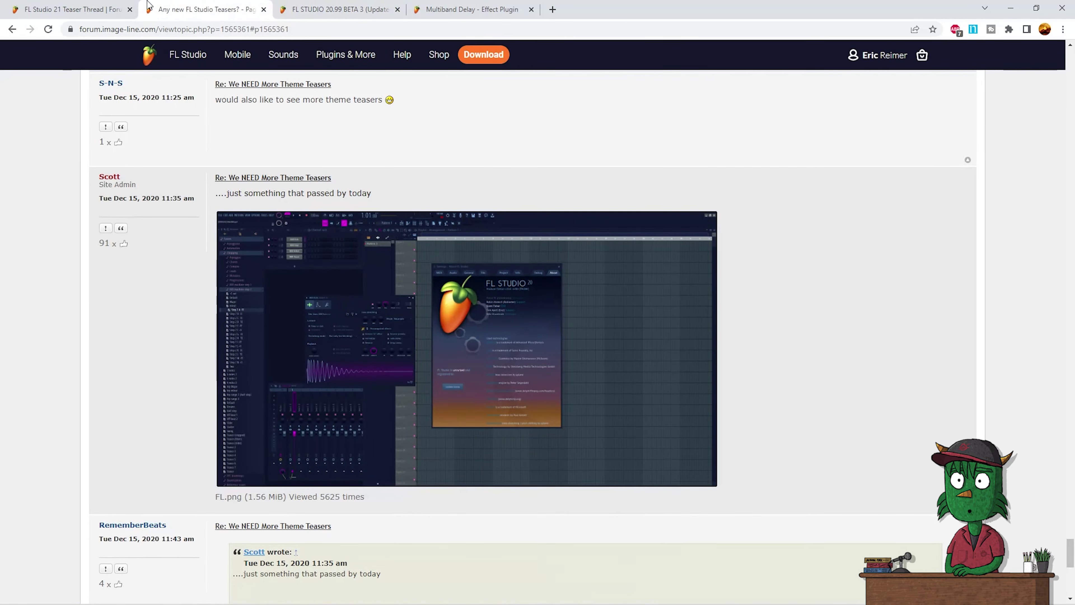
{"action": "left_click", "coordinate": [338, 9]}
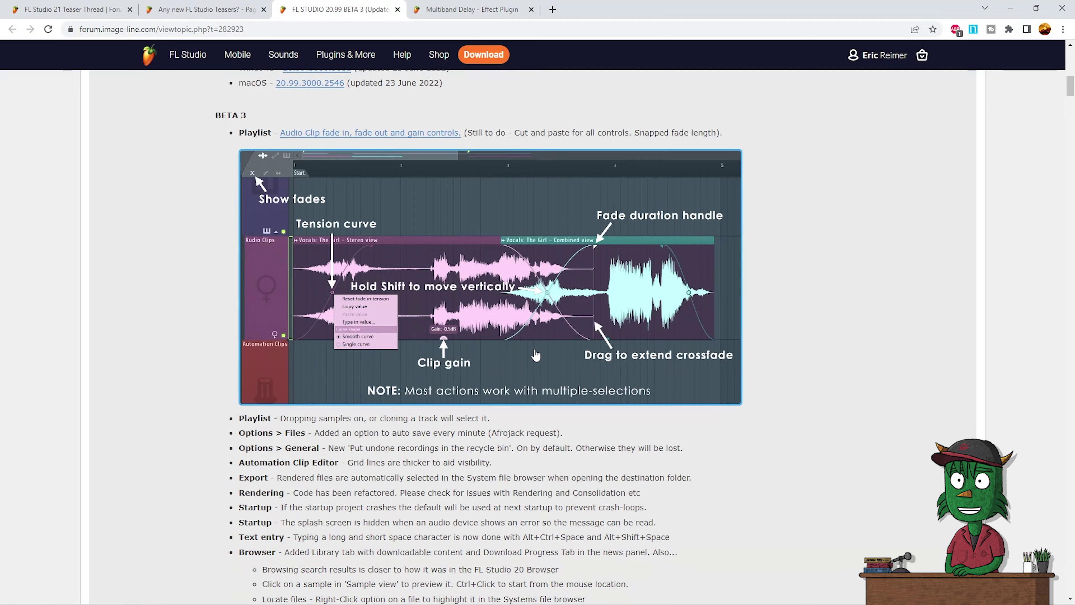
{"action": "scroll", "coordinate": [535, 355], "scroll_direction": "down", "scroll_amount": 6}
{"action": "scroll", "coordinate": [549, 370], "scroll_direction": "up", "scroll_amount": 8}
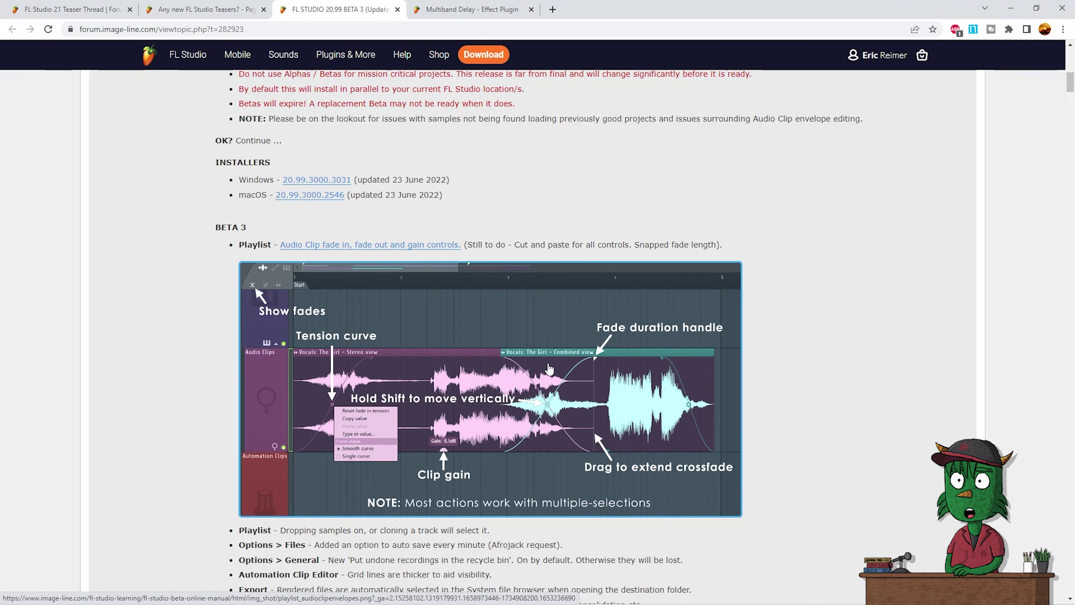
{"action": "scroll", "coordinate": [549, 370], "scroll_direction": "up", "scroll_amount": 10}
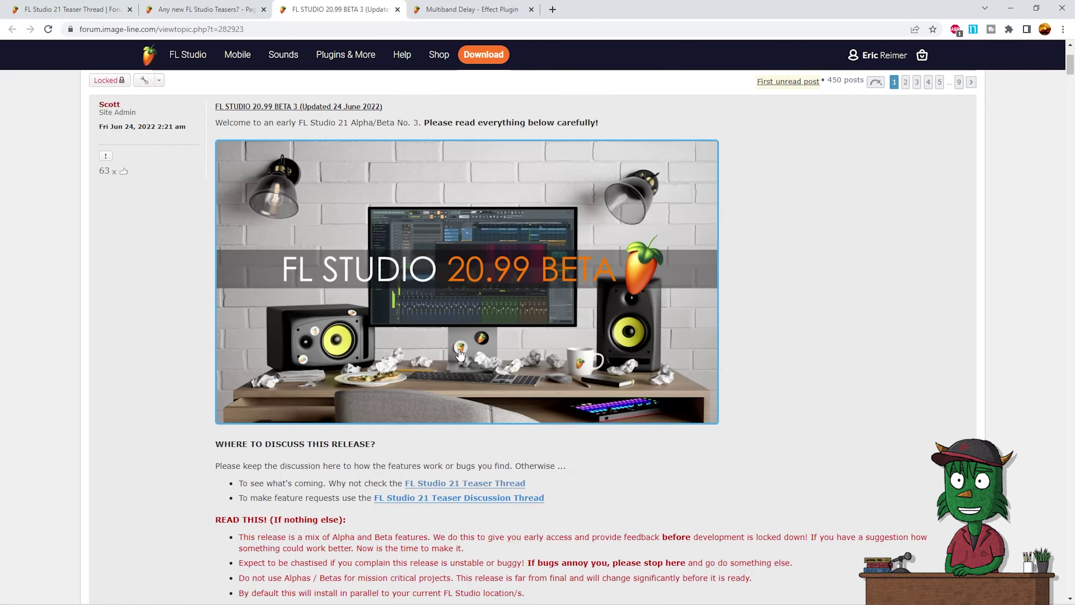